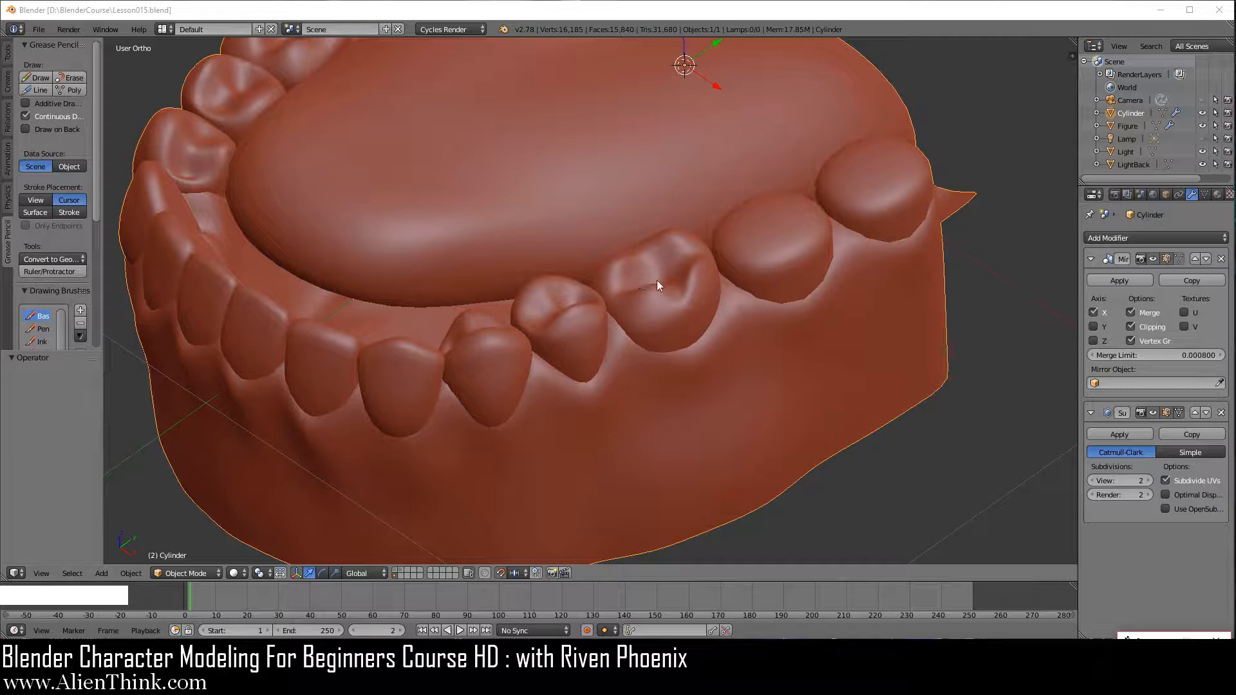
Enable snapping with the Increment snap element and set the pivot point to Median Point.
click(502, 573)
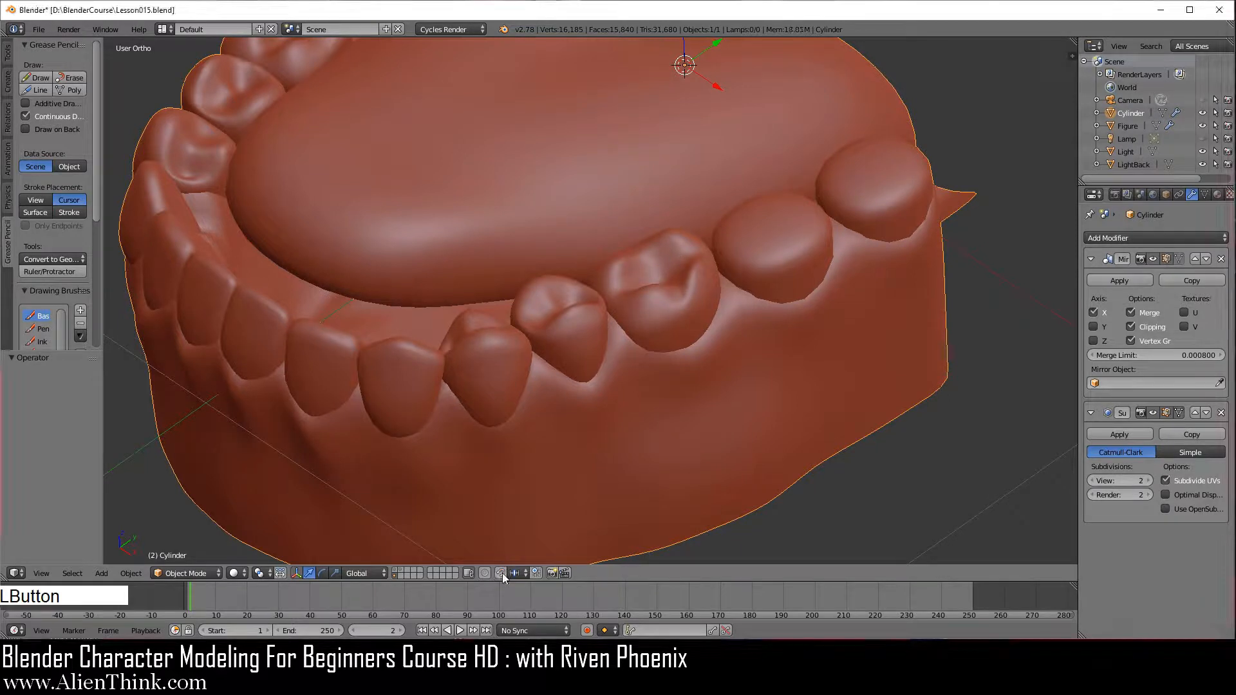
click(518, 573)
click(529, 557)
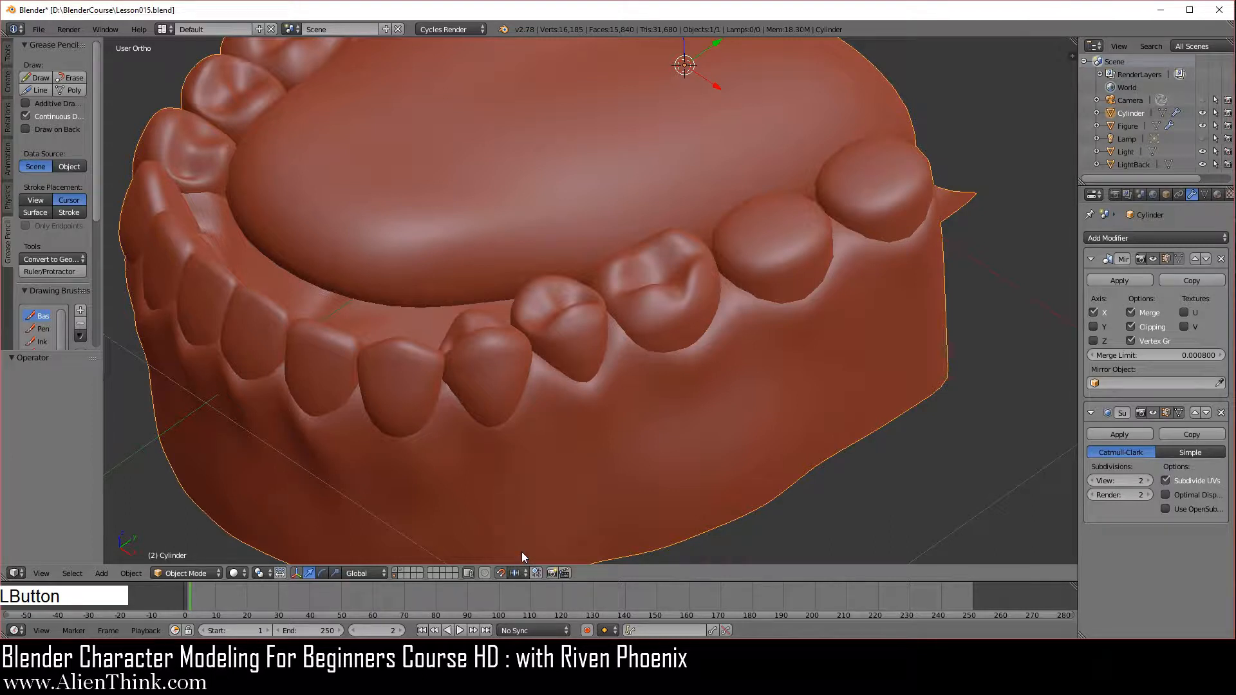
click(260, 573)
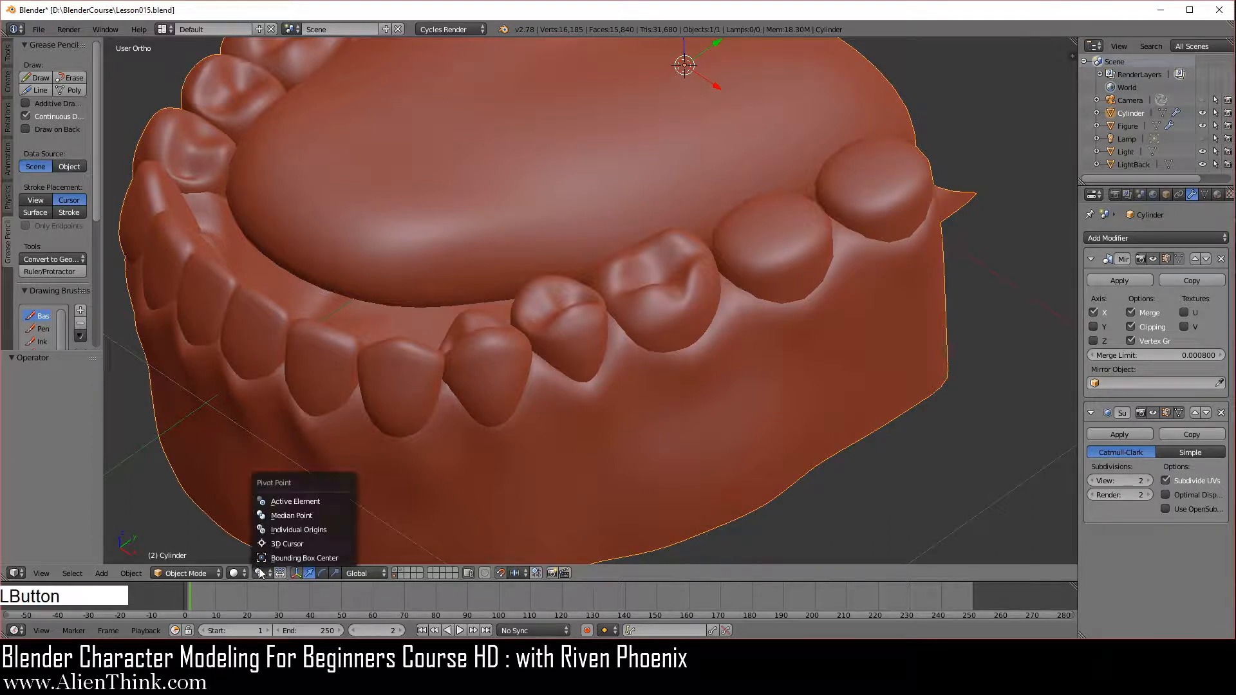
click(306, 515)
Switch the teeth mesh to Edit Mode and look over the available edge operations.
click(173, 574)
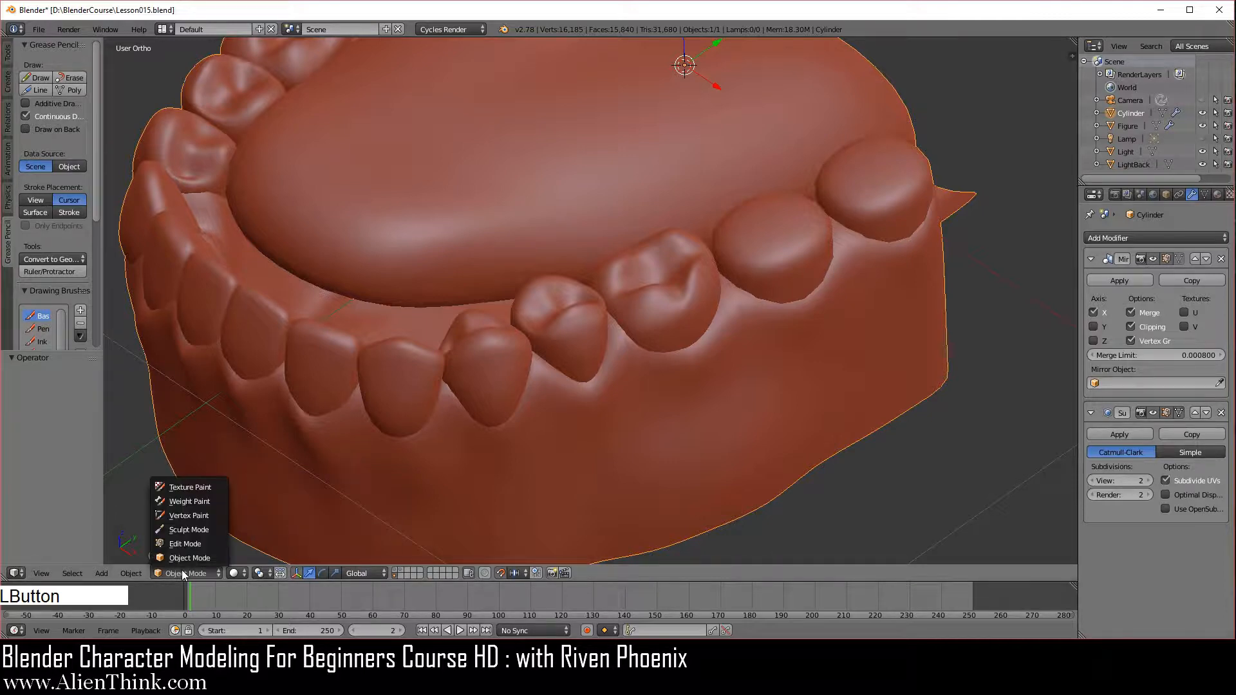
click(191, 543)
click(129, 573)
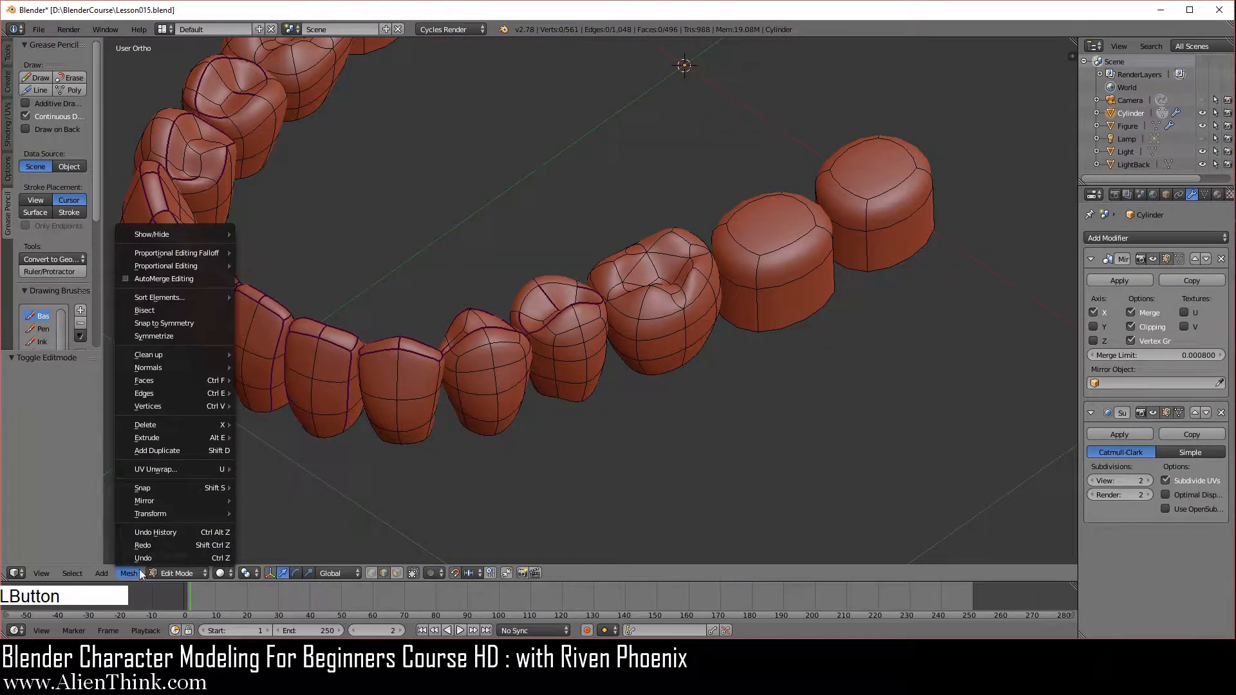
mouse_move(180, 395)
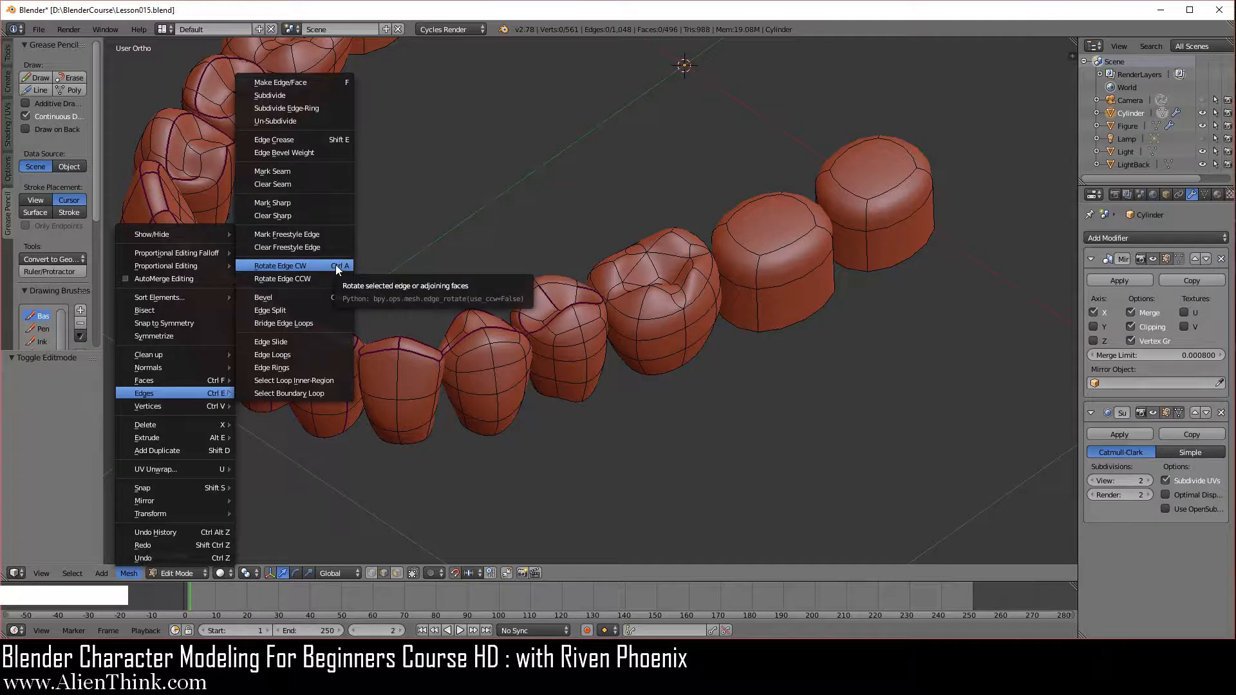
Select and deselect all the teeth, then reveal the hidden gum and tongue geometry and hide it again.
scroll(663, 392, down, 3)
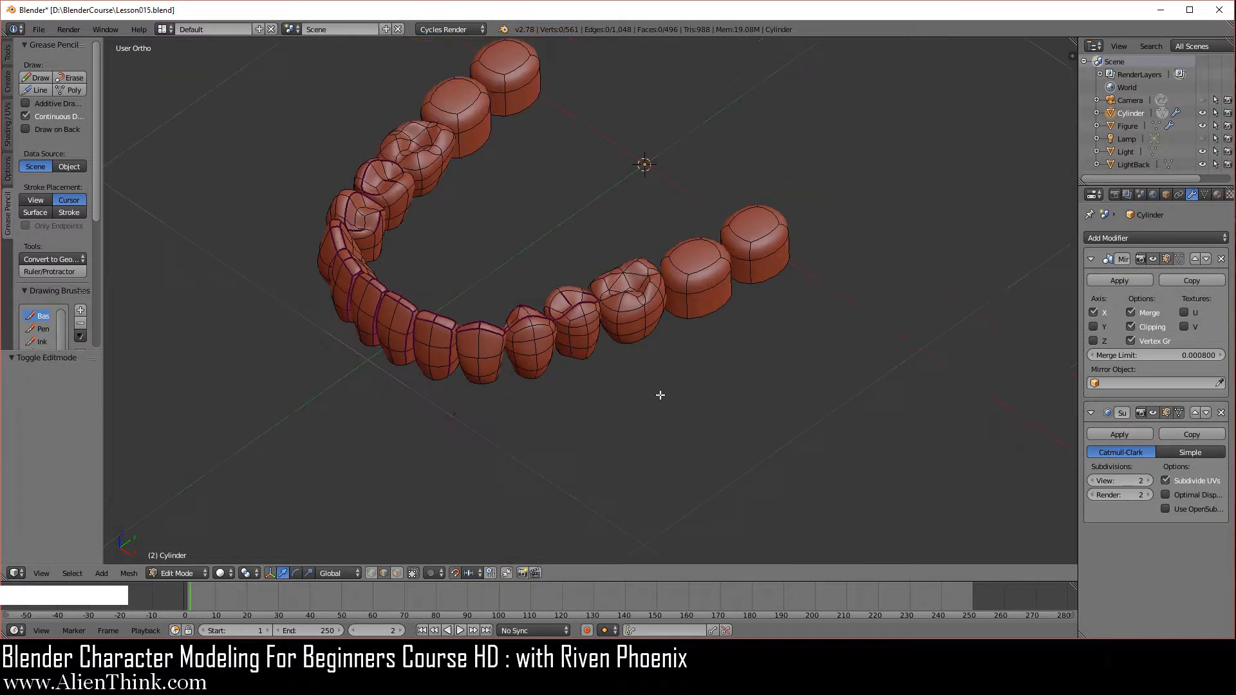
shift+middle_drag(650, 380, 681, 435)
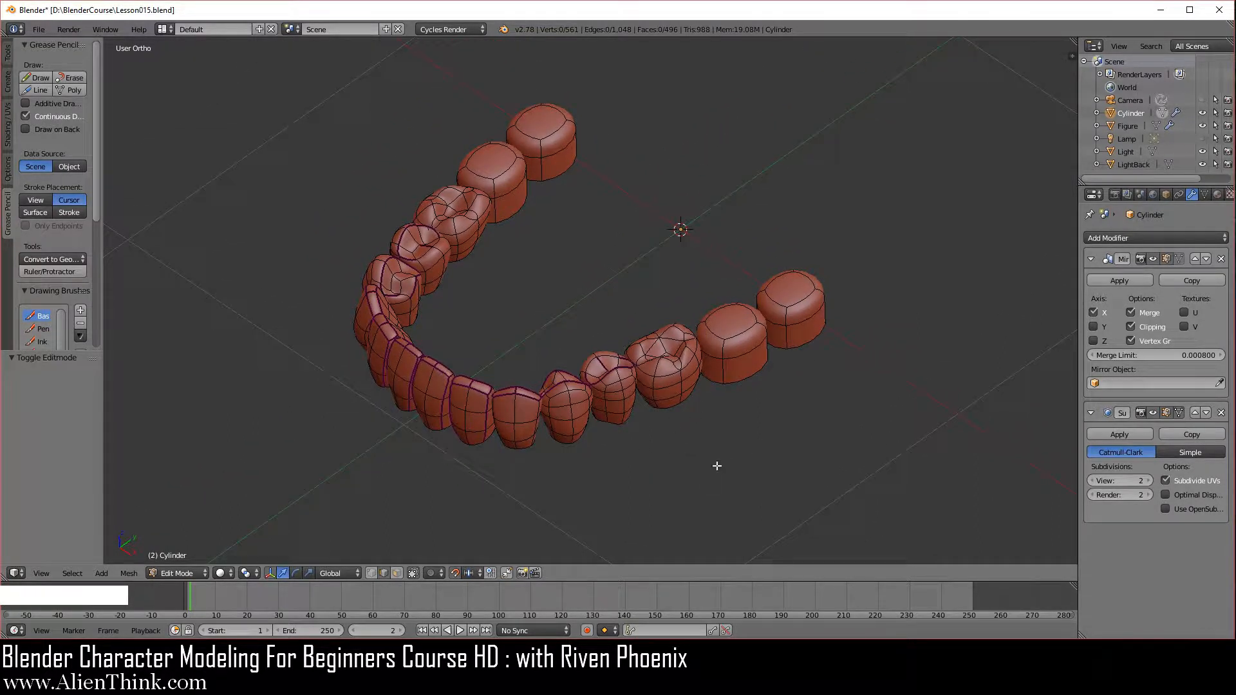
key(a)
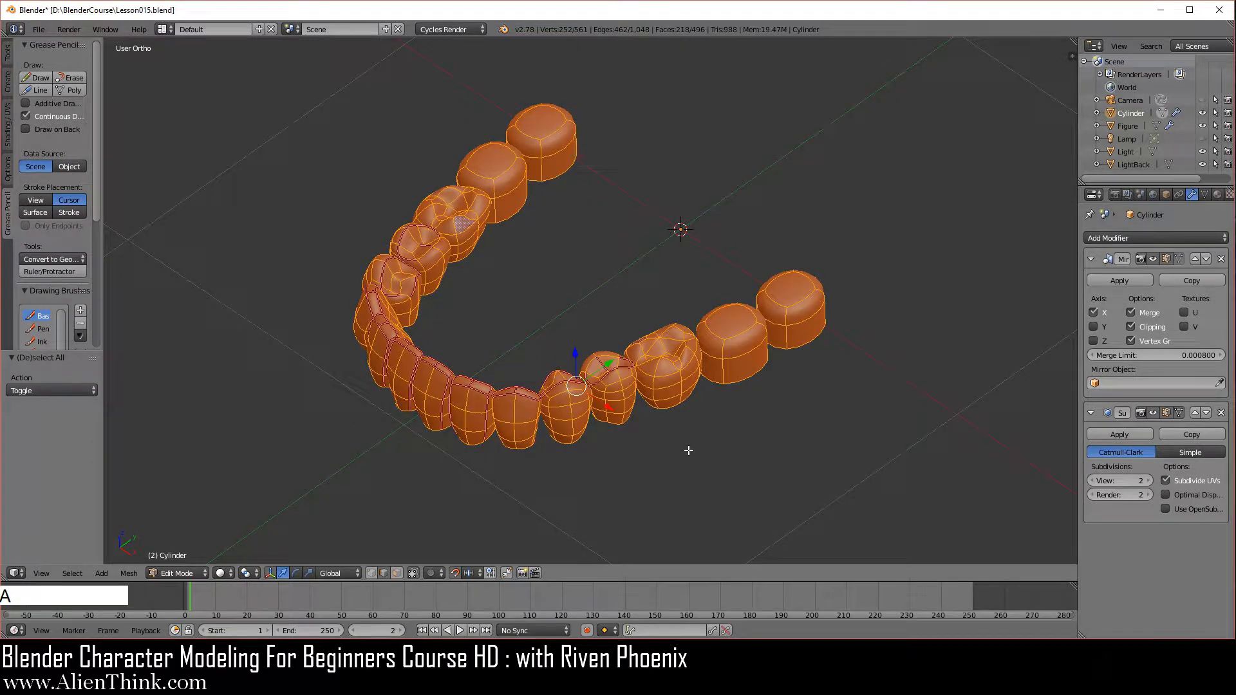
key(a)
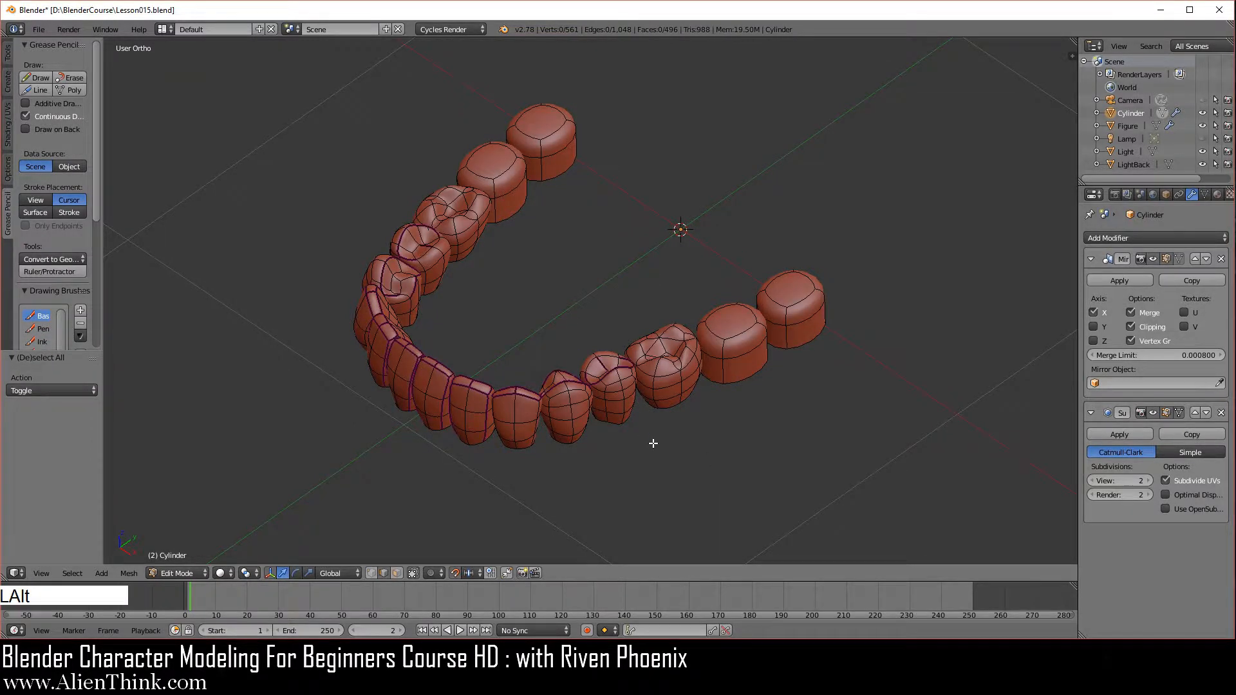
key(alt+h)
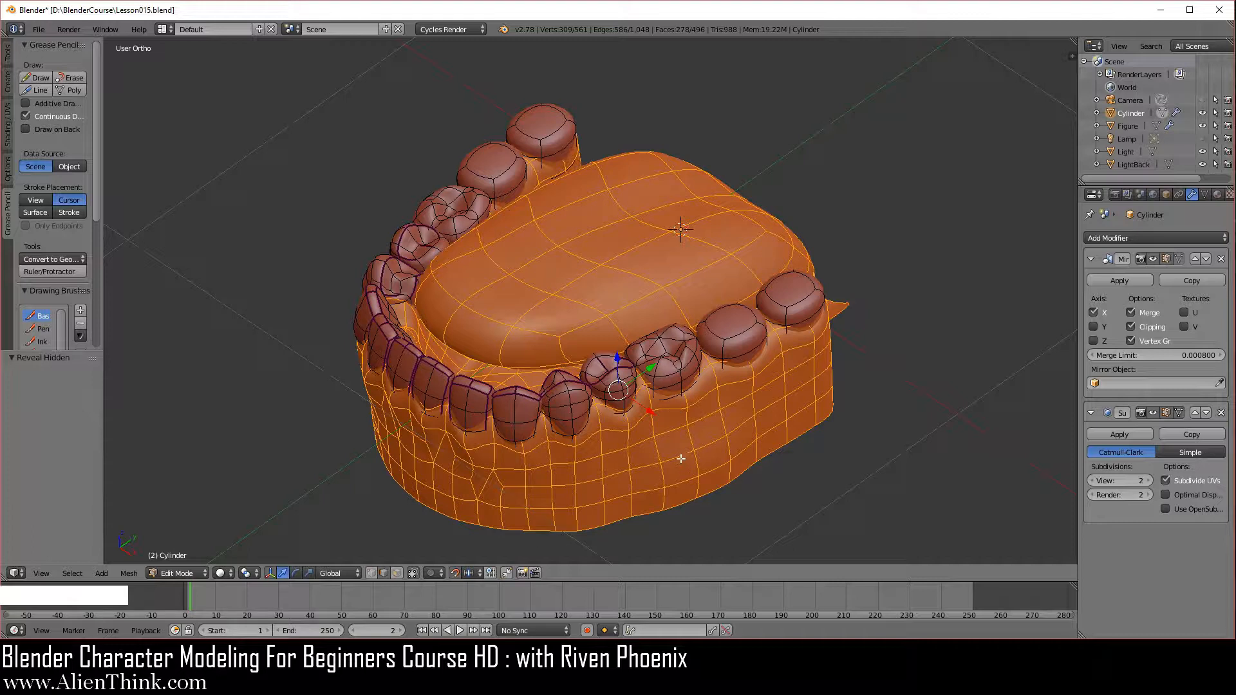
key(h)
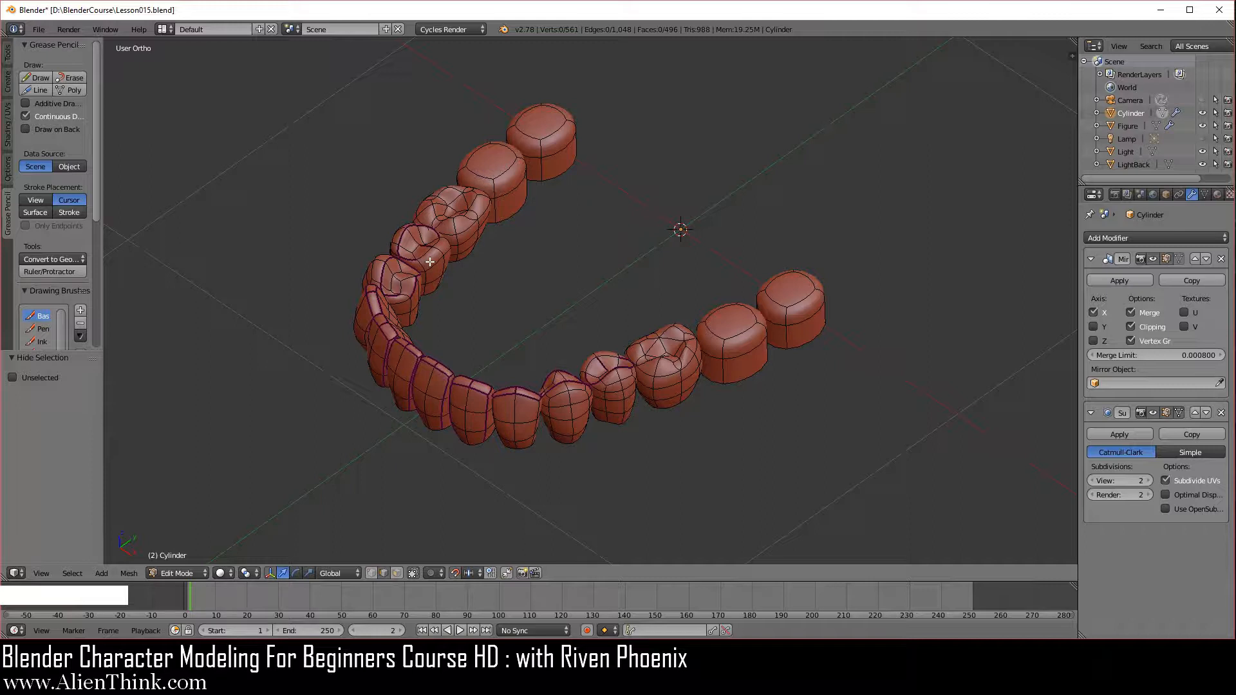
Turn off the Mirror modifier's Edit Mode display so only one half of the teeth is shown.
click(1187, 195)
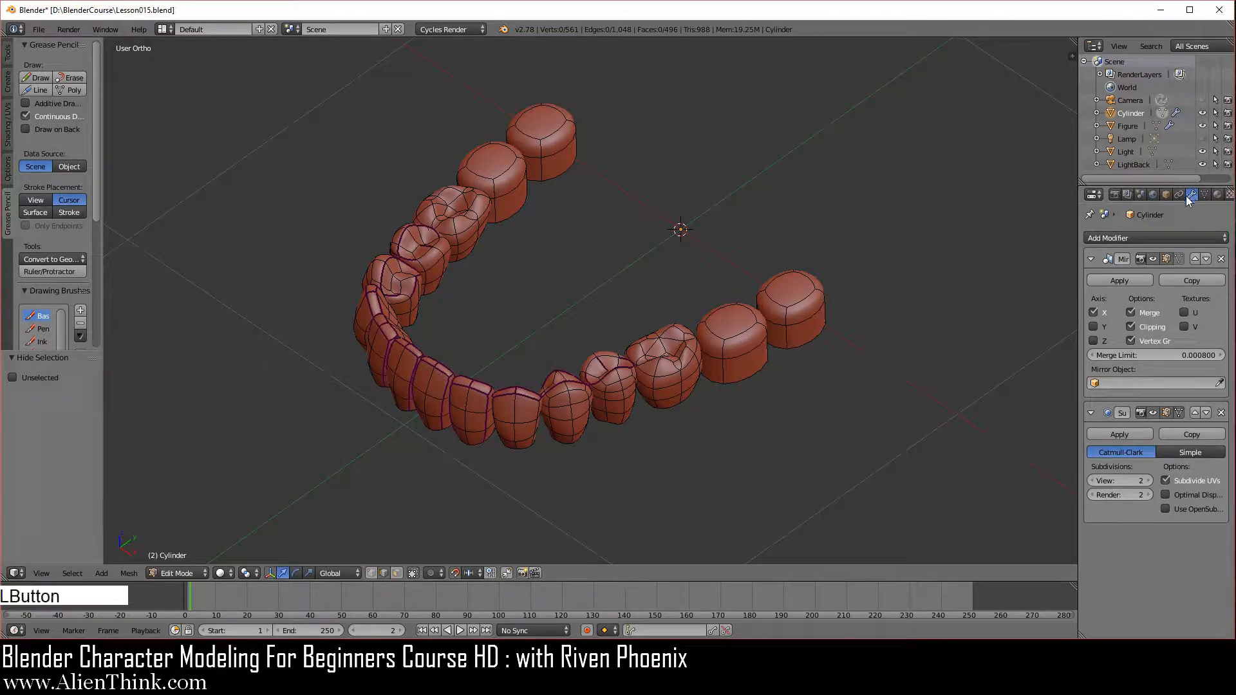
click(1167, 259)
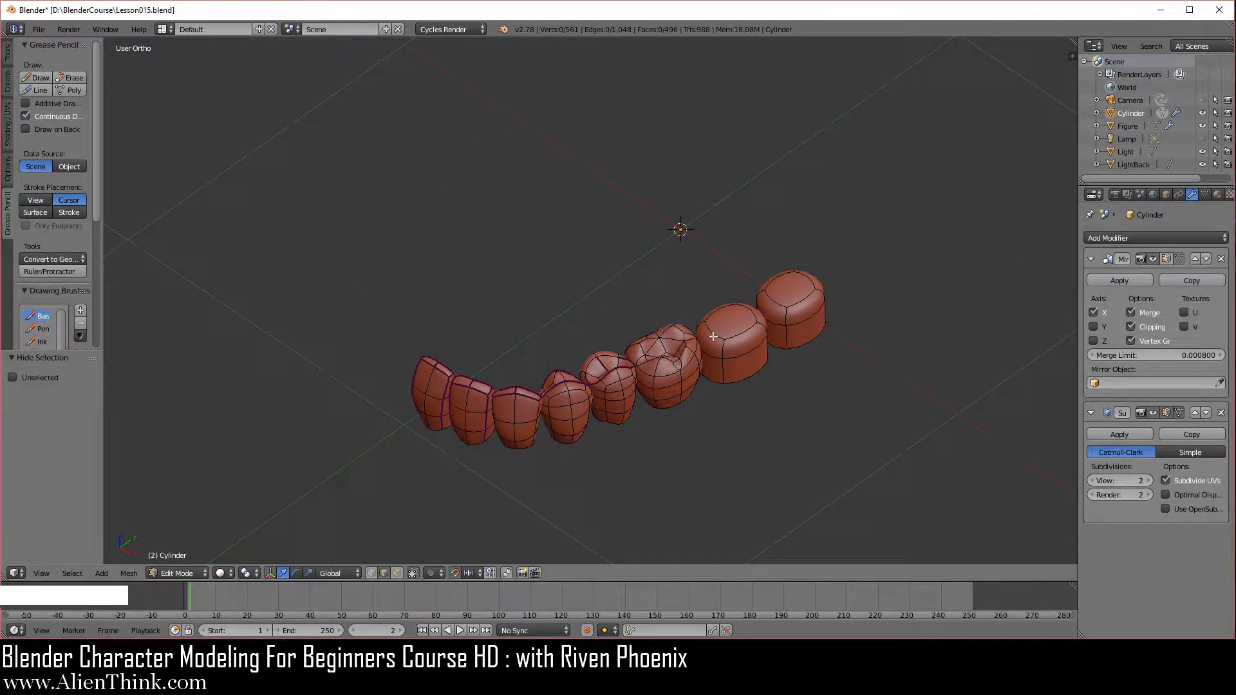
Add one centred horizontal loop cut around the lower side walls of the blocky molar beside the detailed molar.
scroll(742, 361, up, 3)
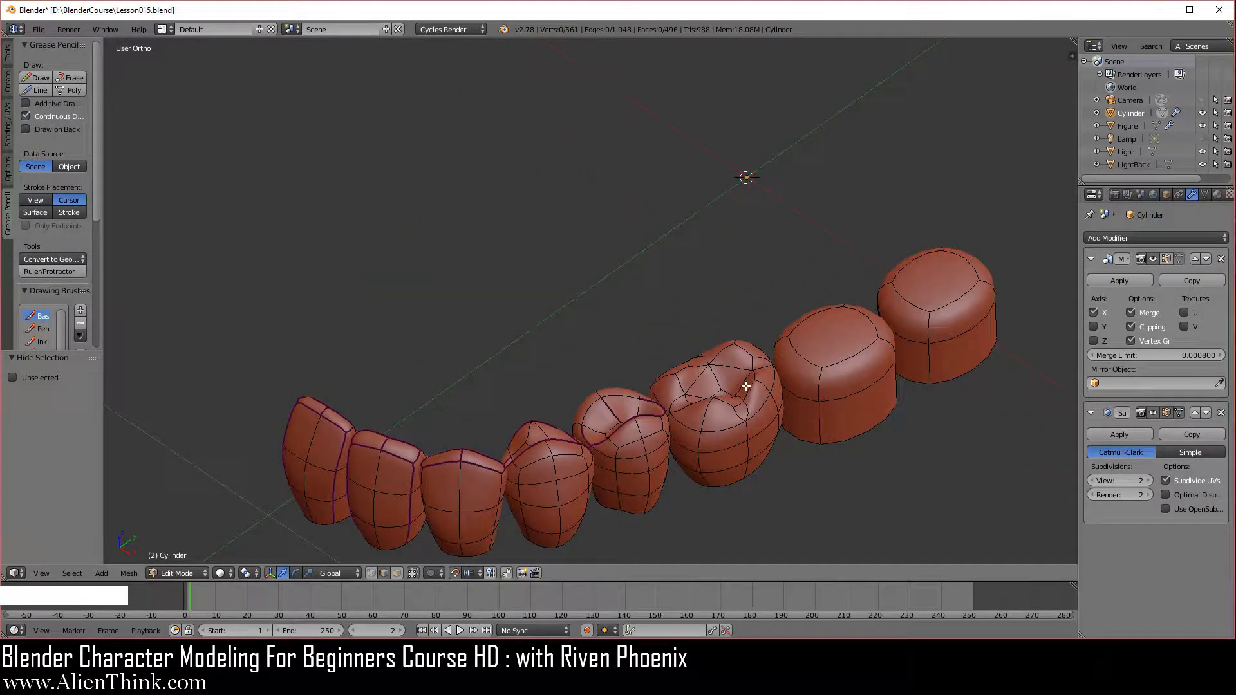
shift+middle_drag(855, 450, 598, 359)
scroll(585, 367, up, 4)
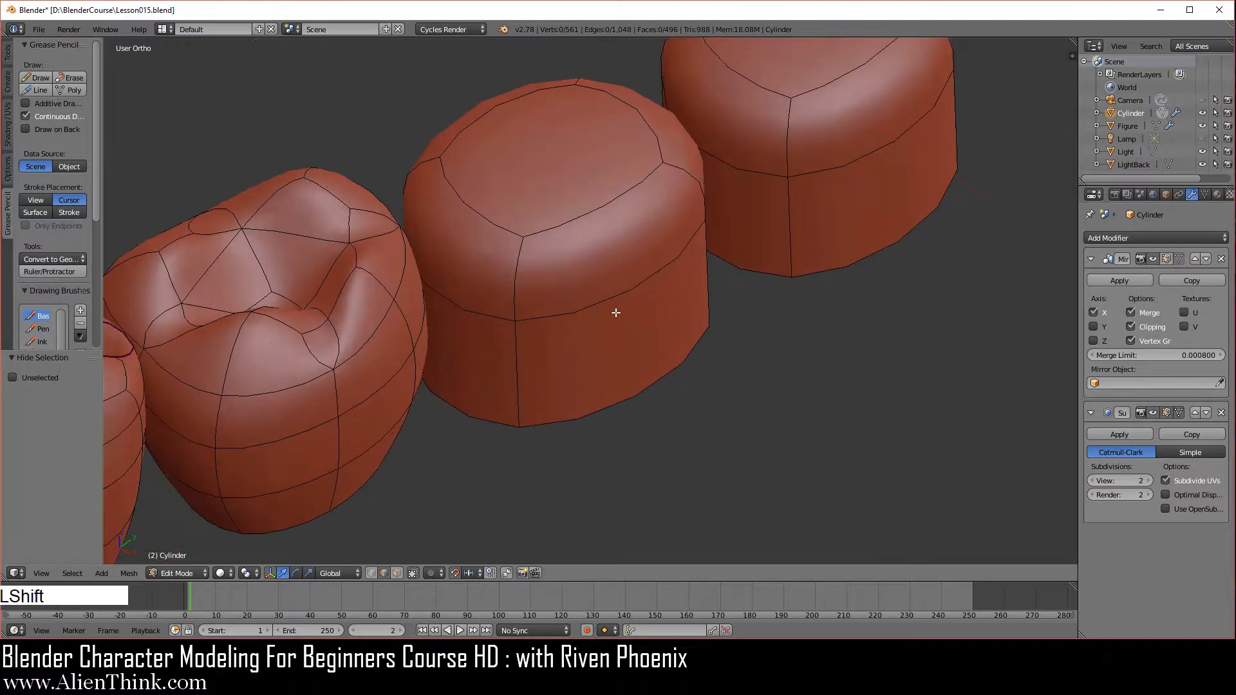
shift+middle_drag(616, 312, 628, 362)
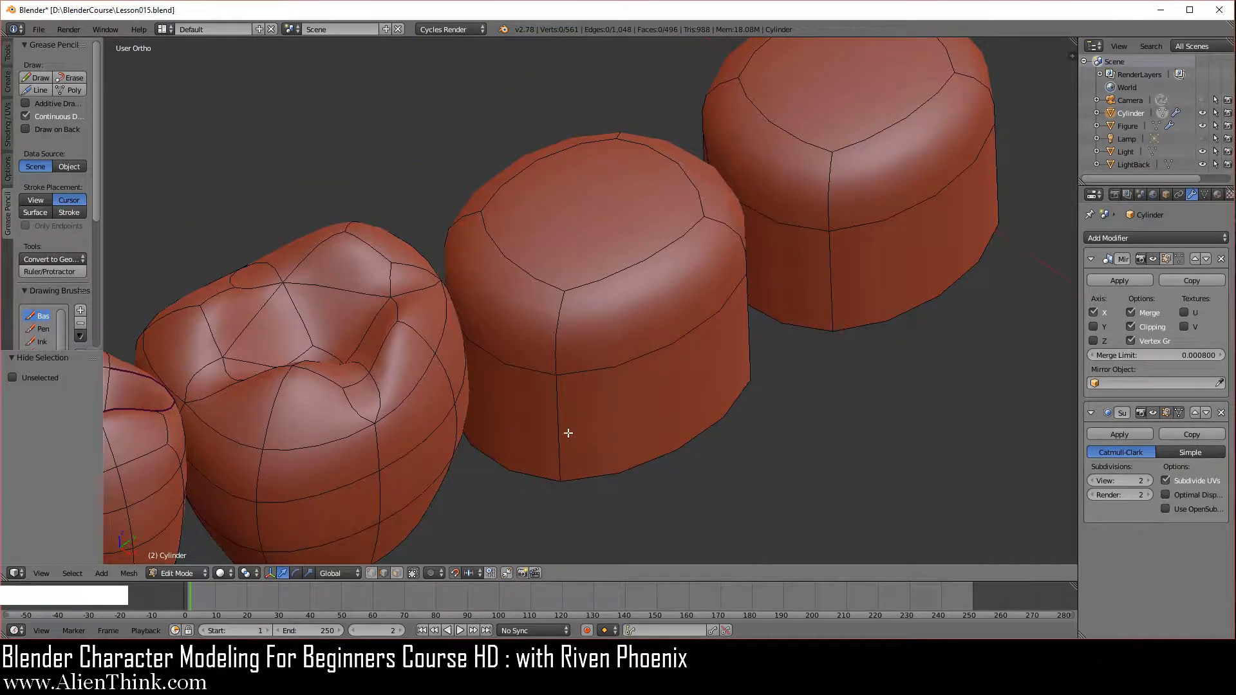
key(ctrl)
key(ctrl+r)
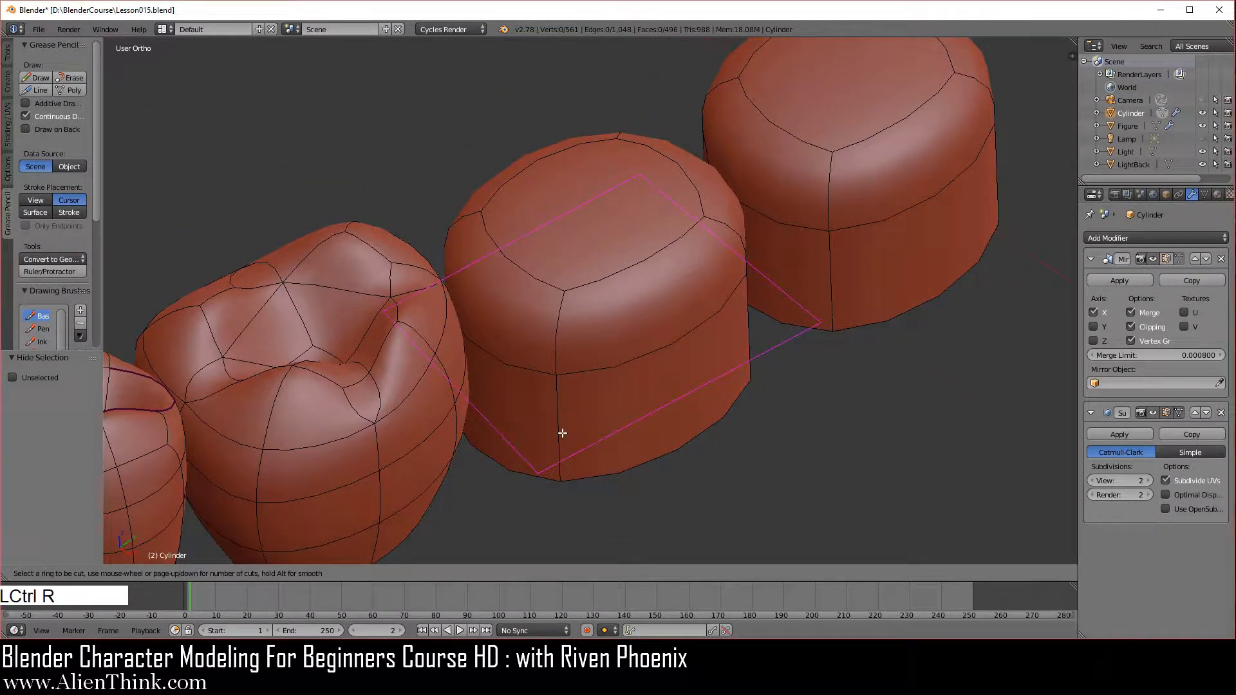
click(562, 432)
right_click(575, 441)
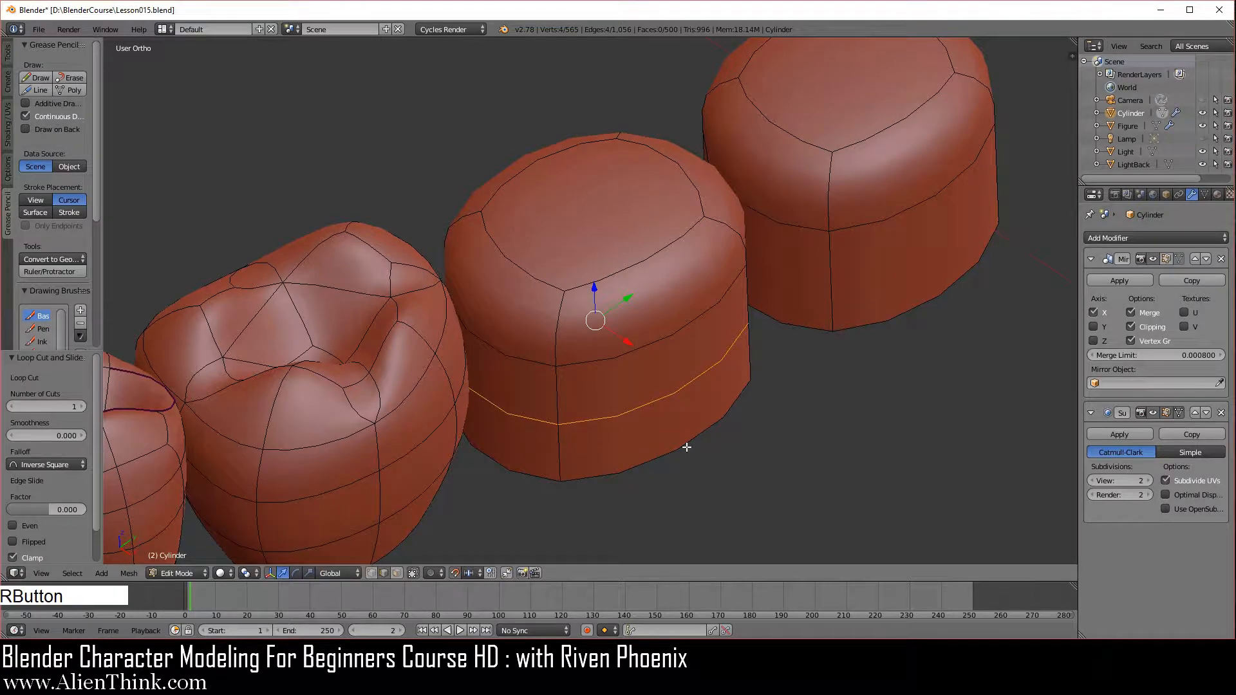
Add two centred vertical loop cuts crossing over the top of the same molar, one in each direction.
key(KP_Decimal)
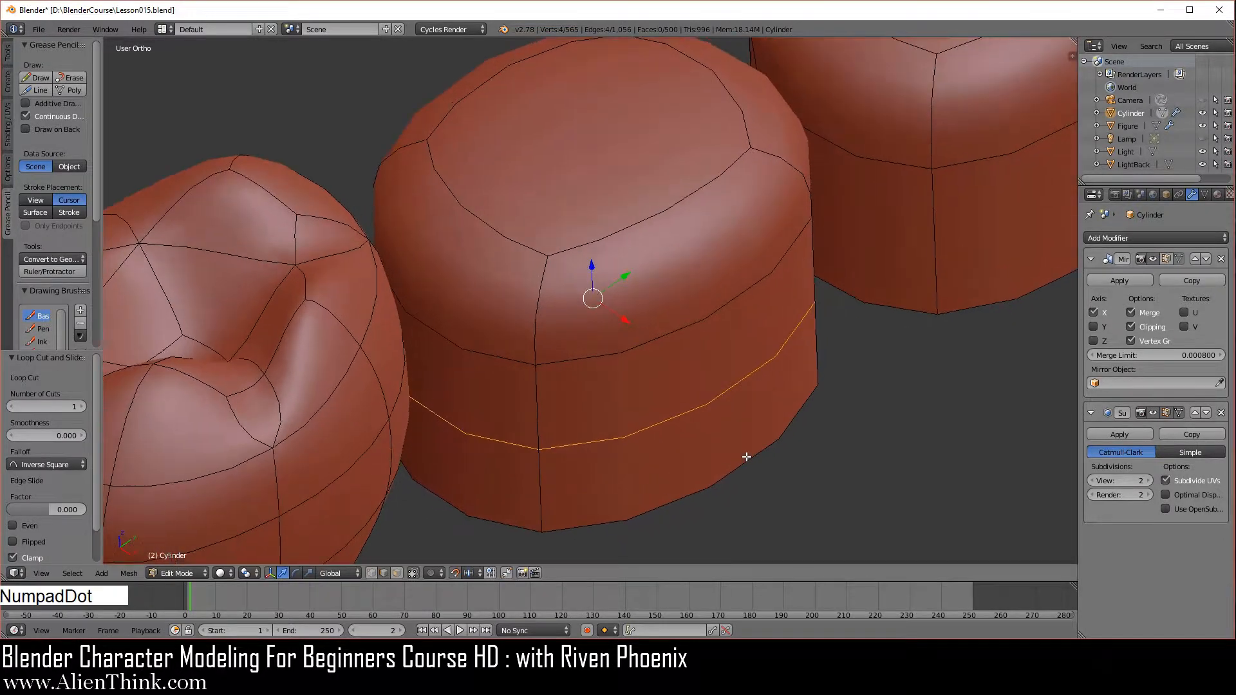
middle_drag(676, 442, 652, 466)
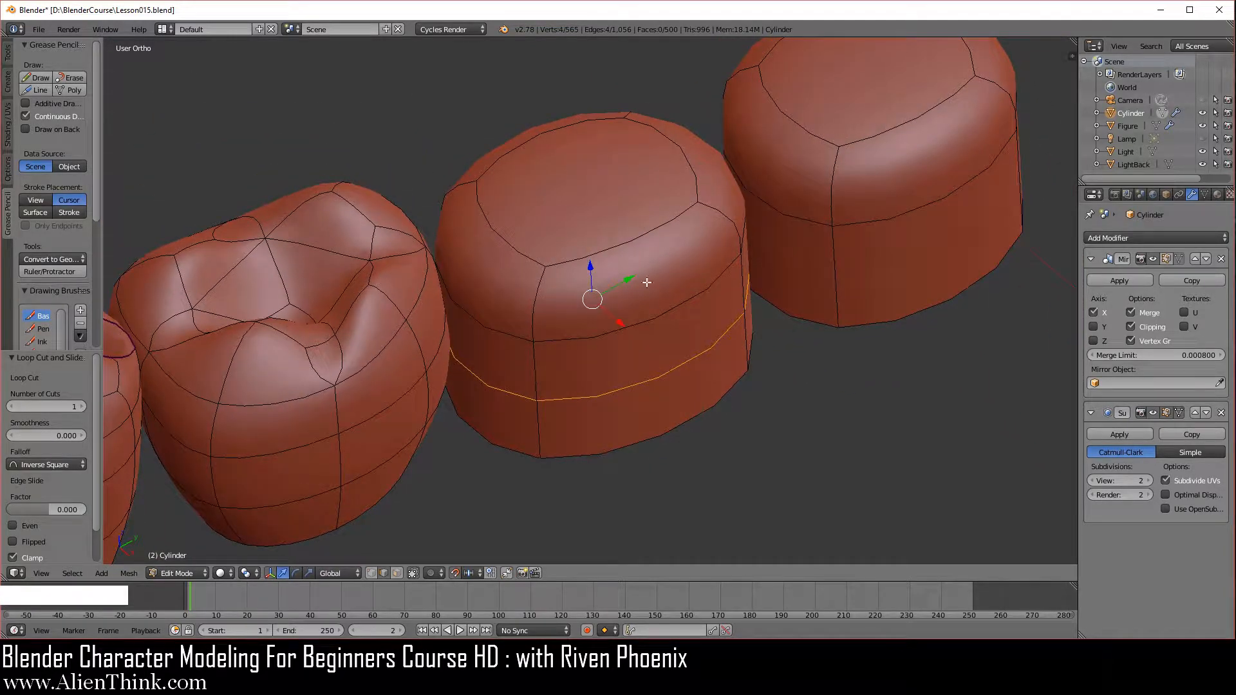
key(ctrl+r)
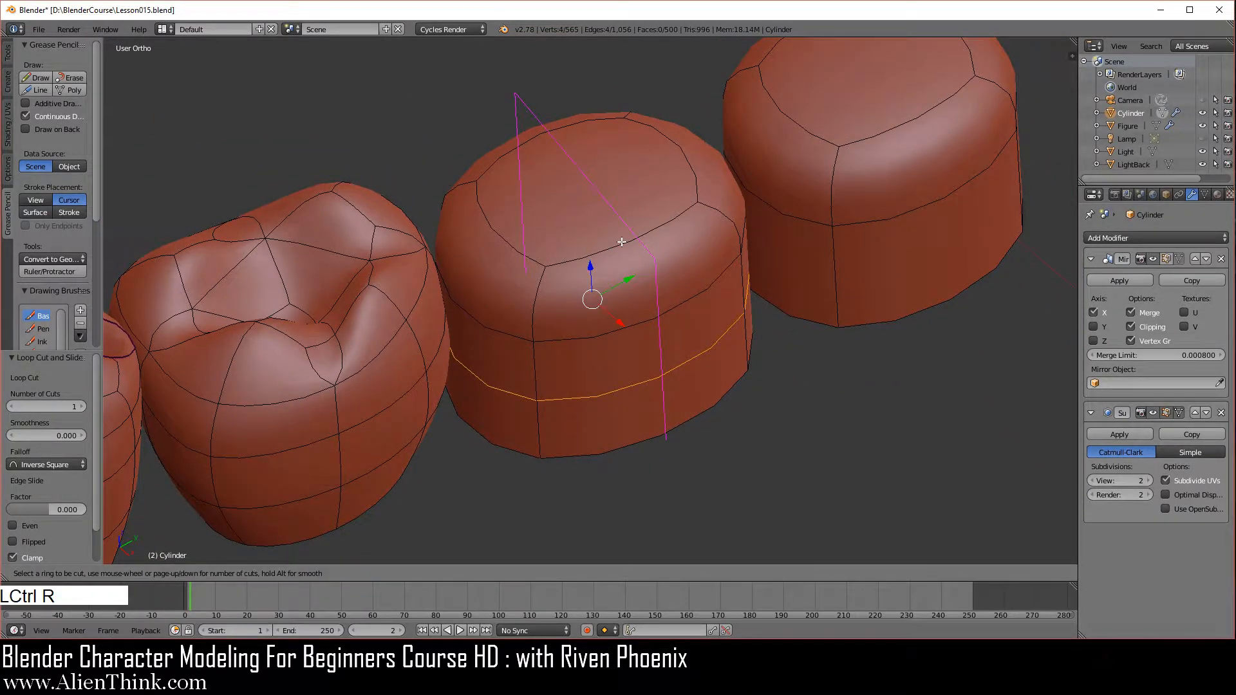
click(621, 242)
right_click(587, 243)
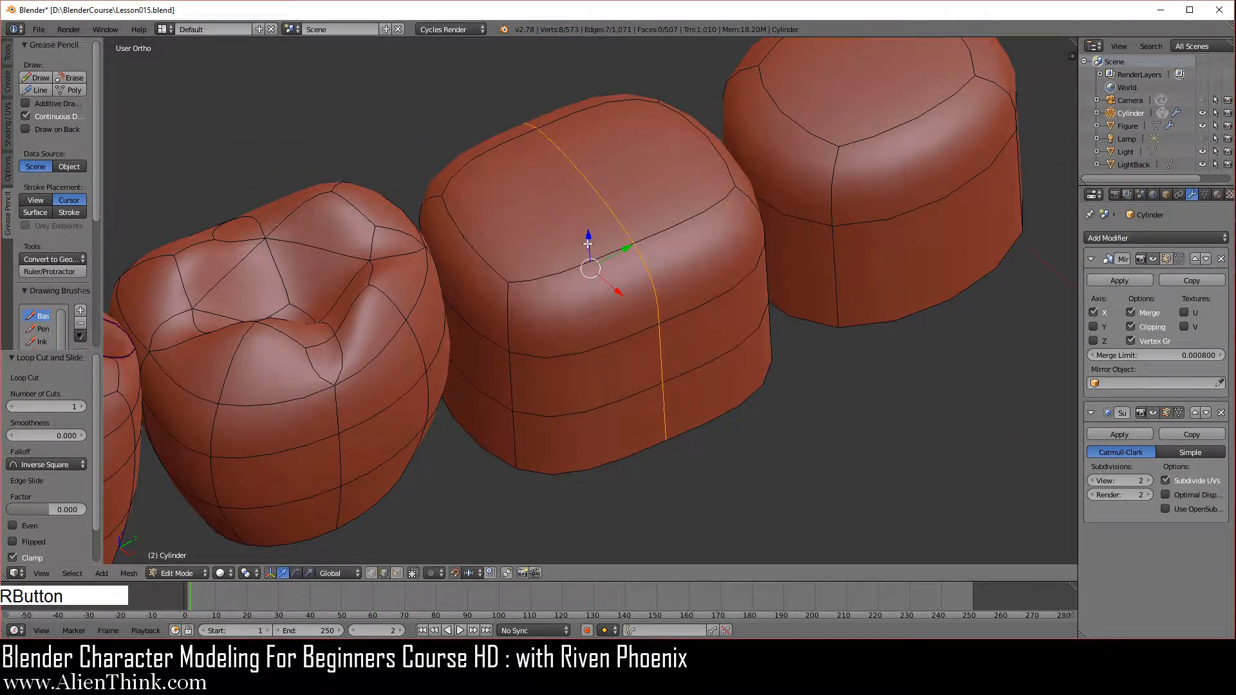
key(ctrl+r)
click(478, 239)
right_click(477, 234)
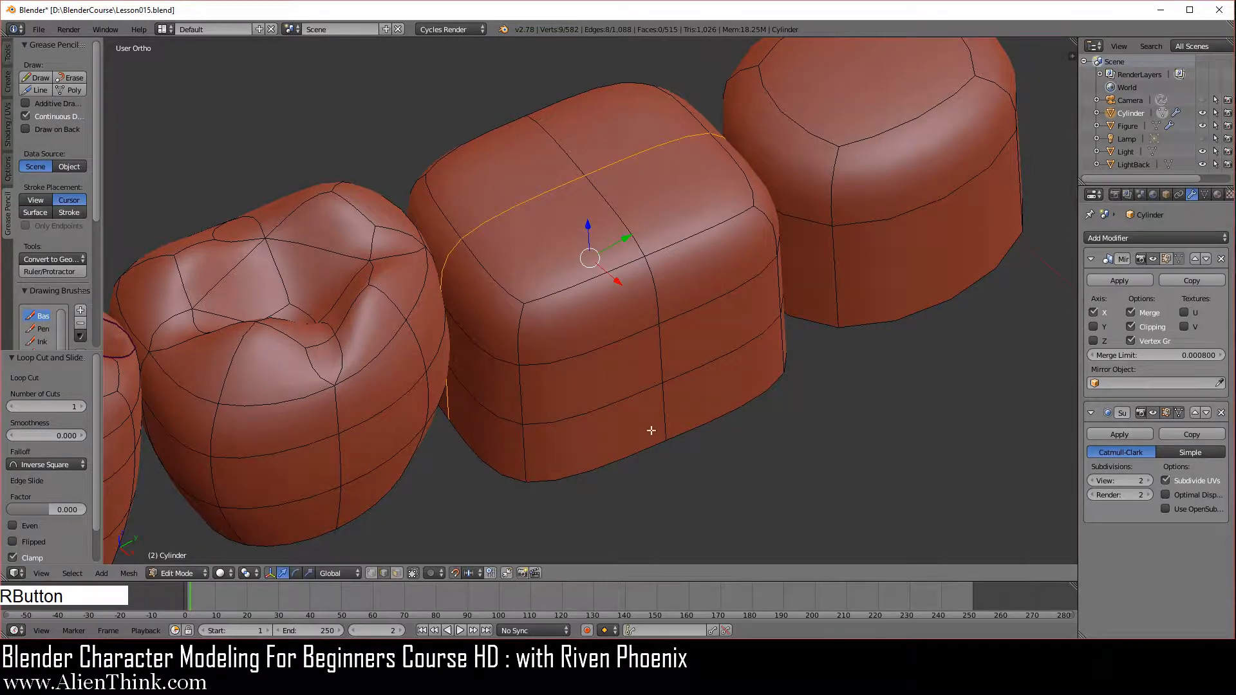
Select the open bottom edge loop of the molar and scale it to 0.7.
middle_drag(650, 430, 562, 378)
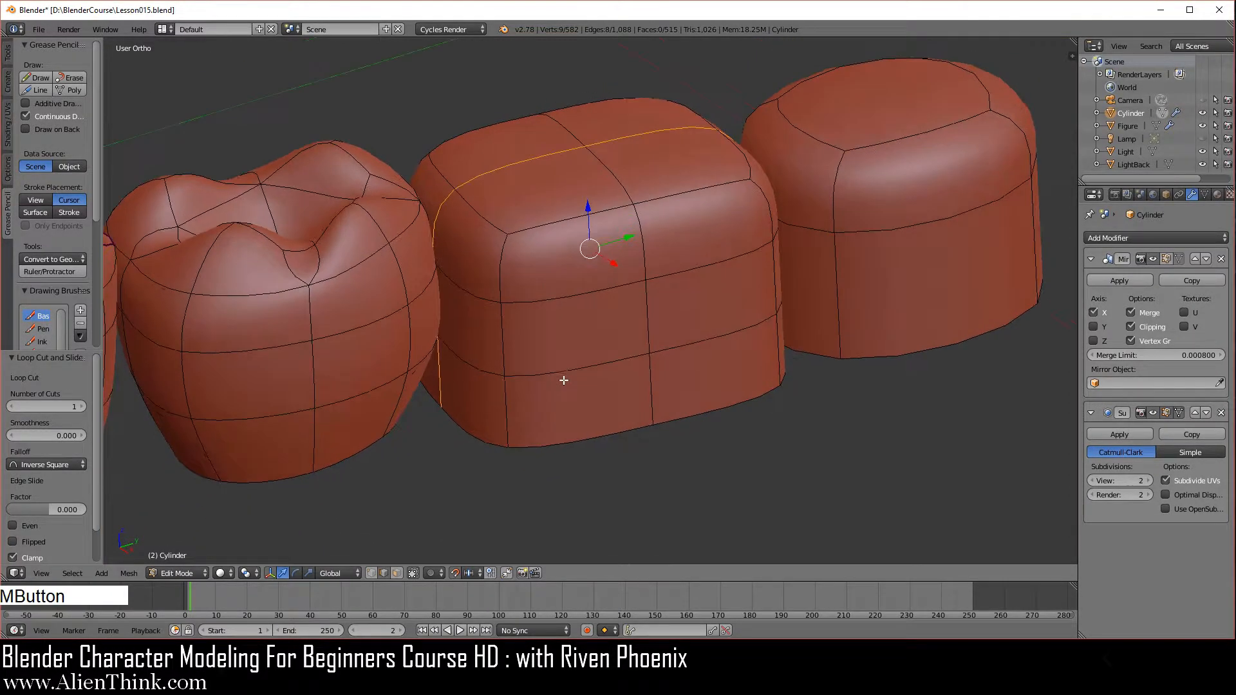
alt+right_click(595, 434)
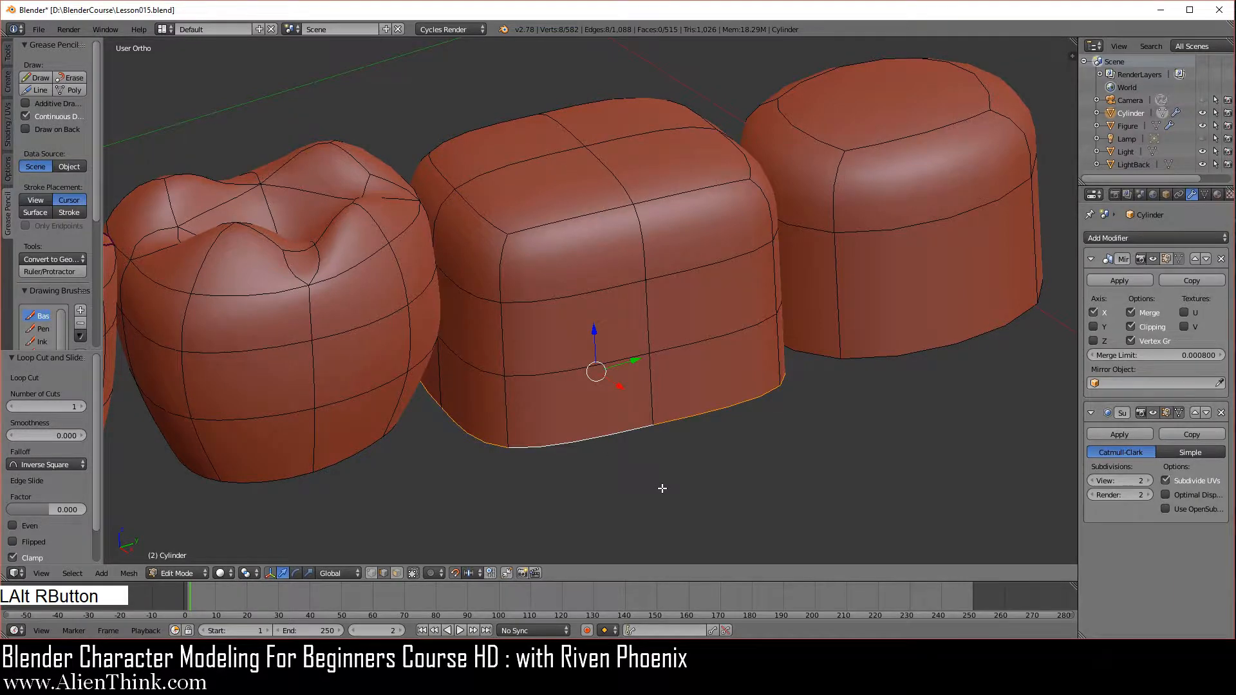
middle_drag(663, 488, 620, 334)
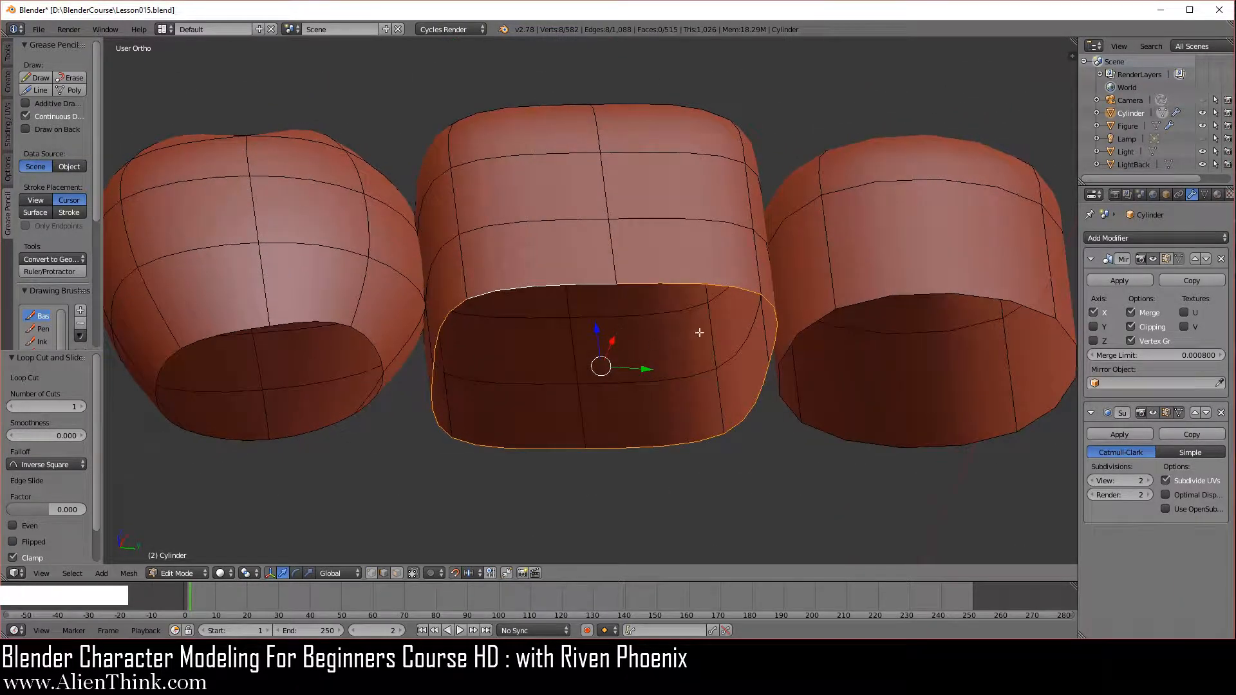
key(s)
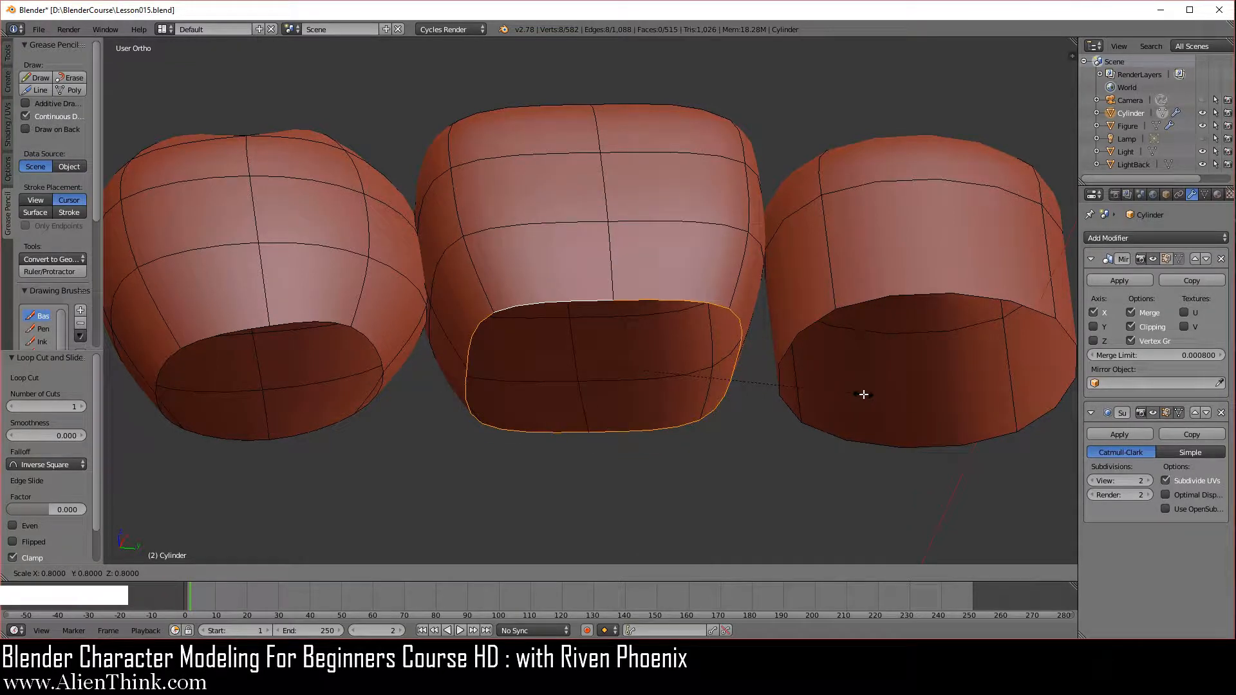
click(840, 391)
Smooth the vertices of the molar's bottom edge loop and move the loop down 0.01 along Z.
middle_drag(647, 444, 644, 367)
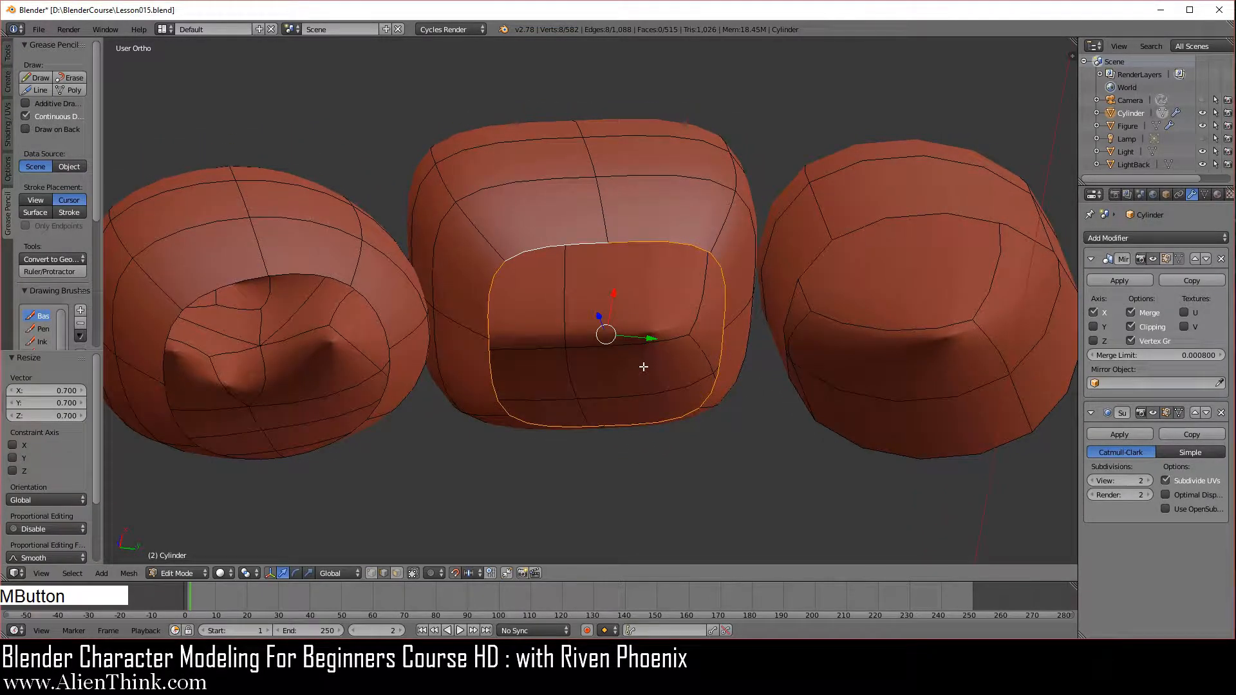
key(w)
click(766, 269)
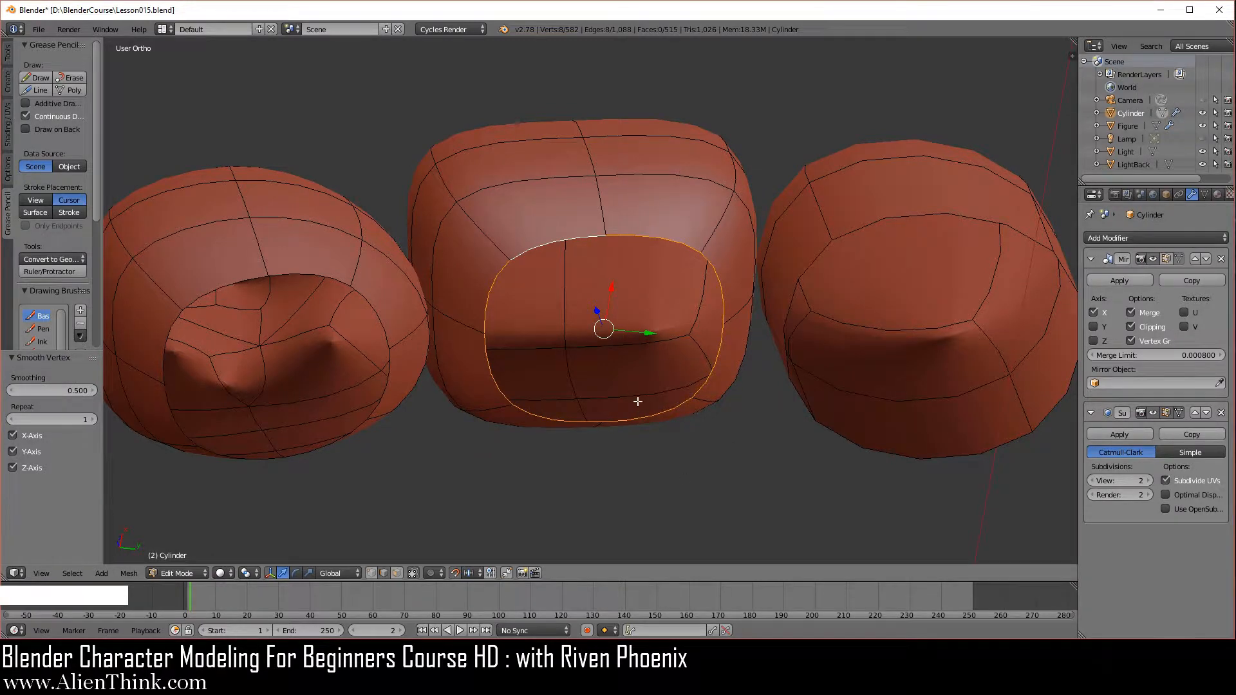
key(KP_3)
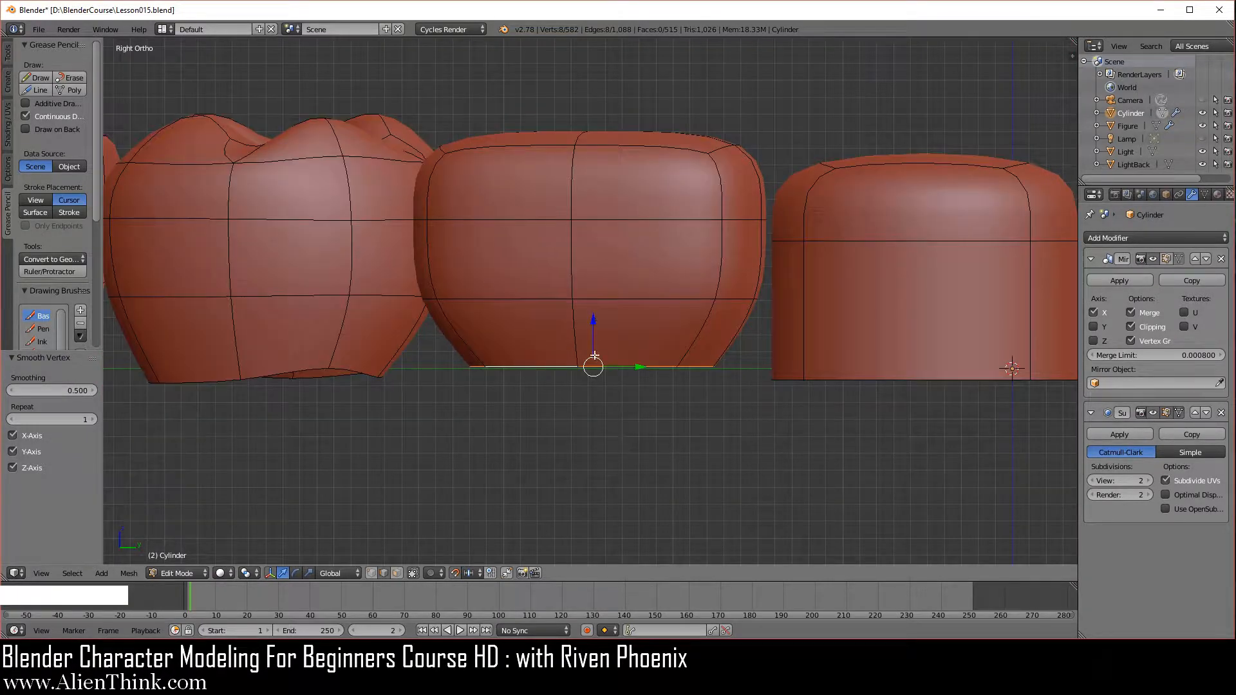
drag(592, 321, 592, 336)
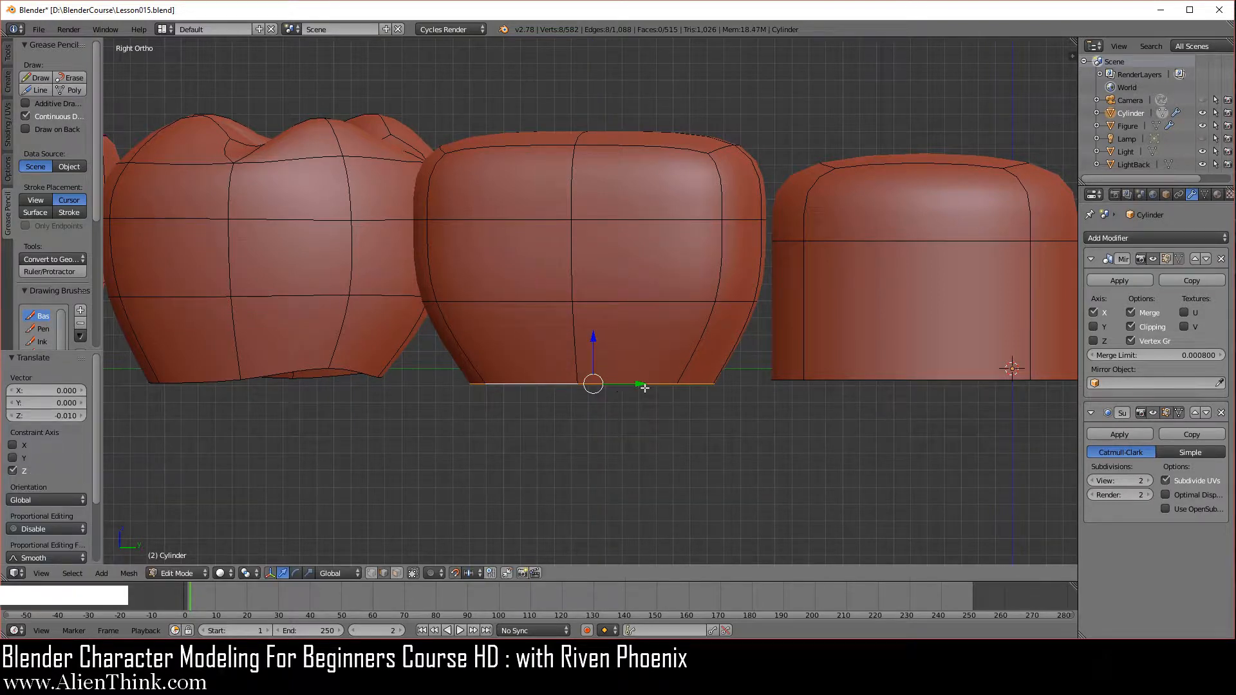
Select the edges down both corners of the molar's +X side, from top rim to bottom opening, and smooth their vertices.
middle_drag(602, 343, 545, 352)
scroll(538, 287, up, 2)
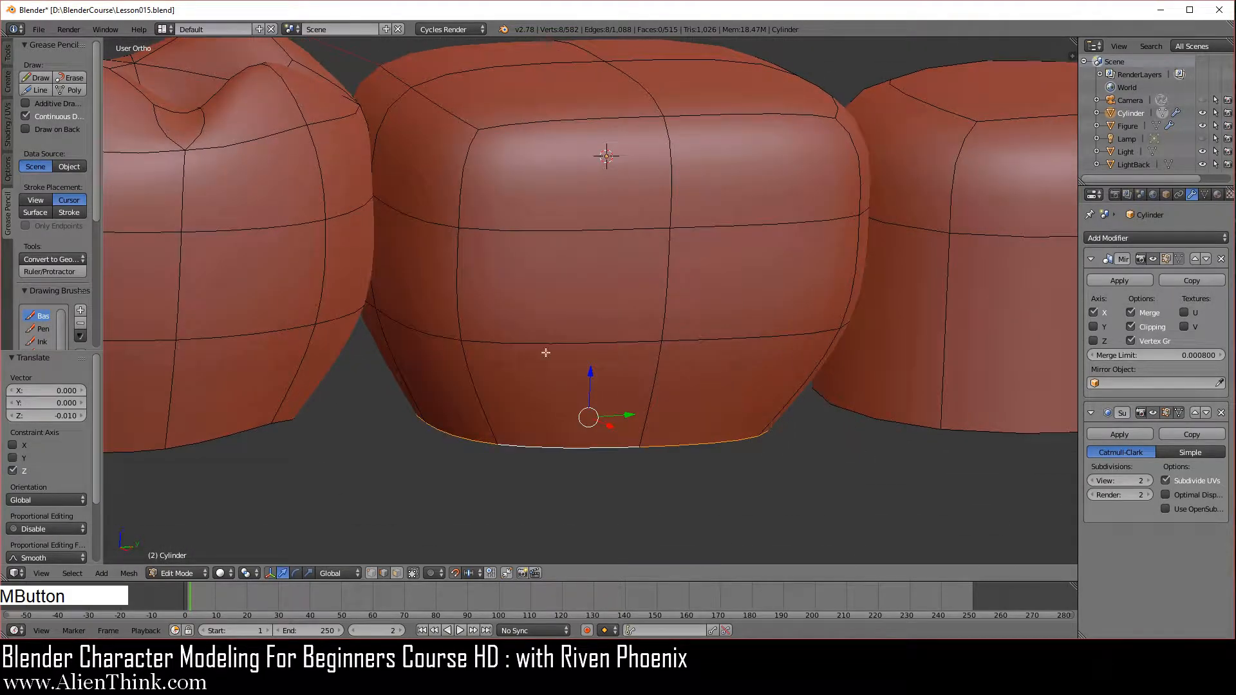
right_click(477, 384)
shift+right_click(460, 263)
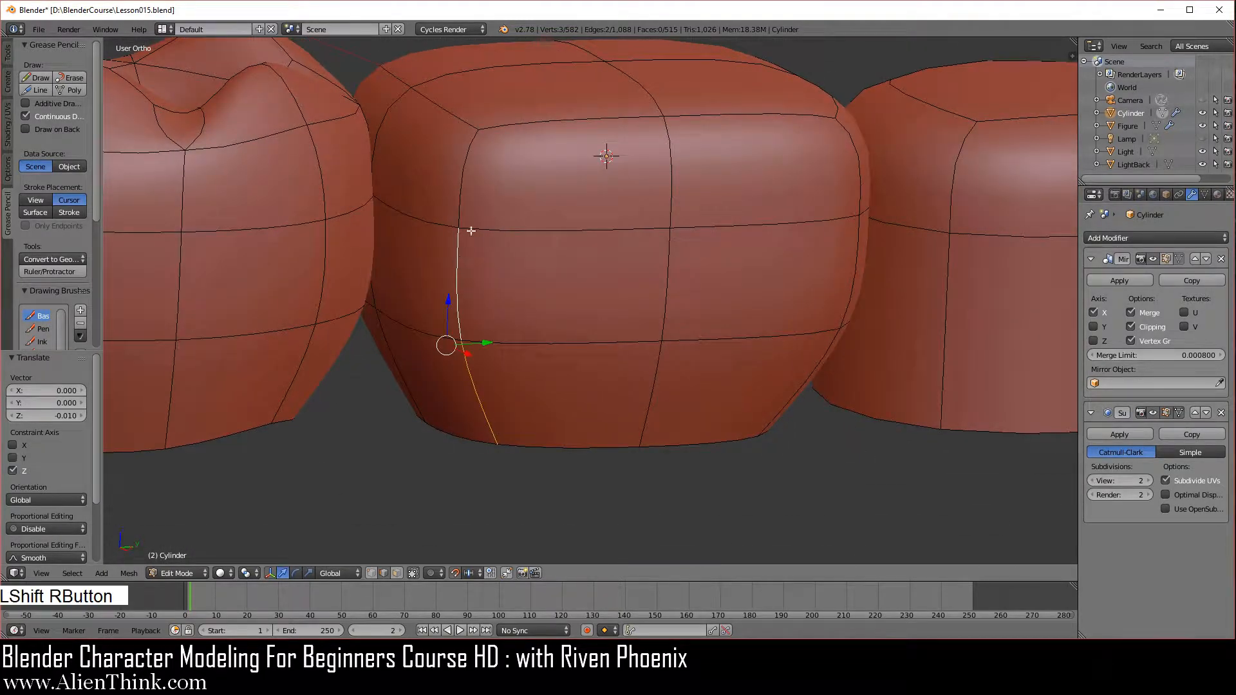
shift+right_click(472, 187)
middle_drag(777, 352, 668, 361)
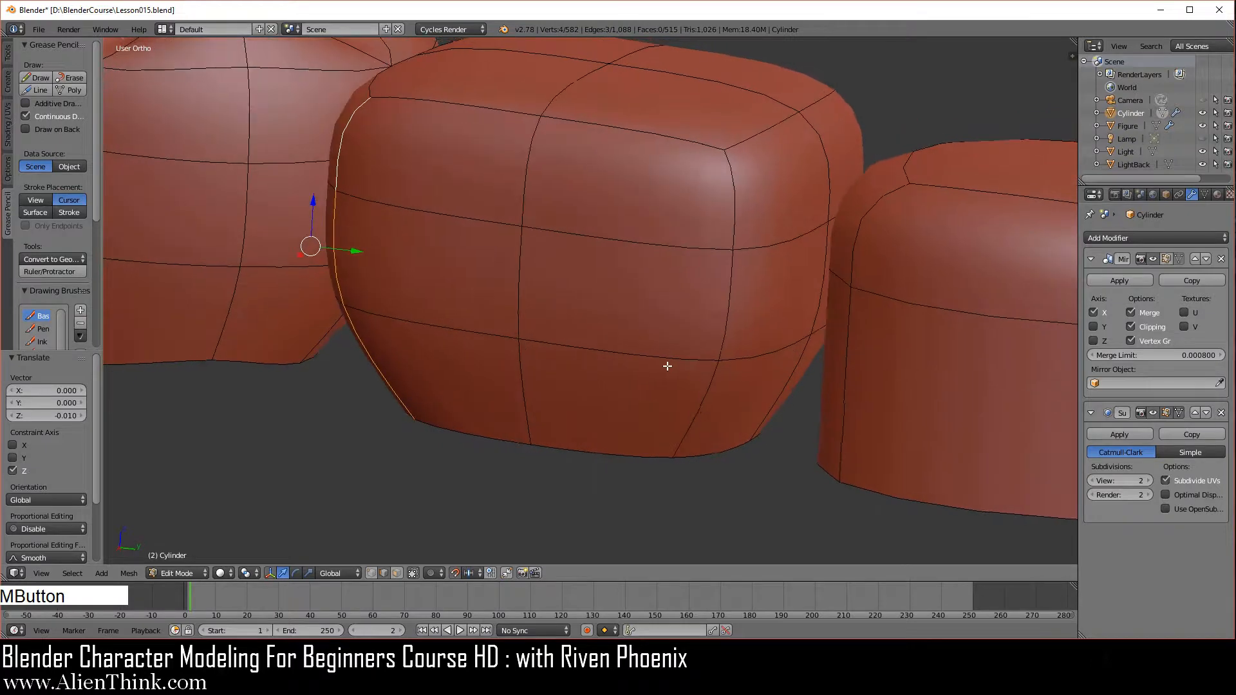
shift+right_click(729, 223)
shift+right_click(721, 312)
shift+right_click(699, 403)
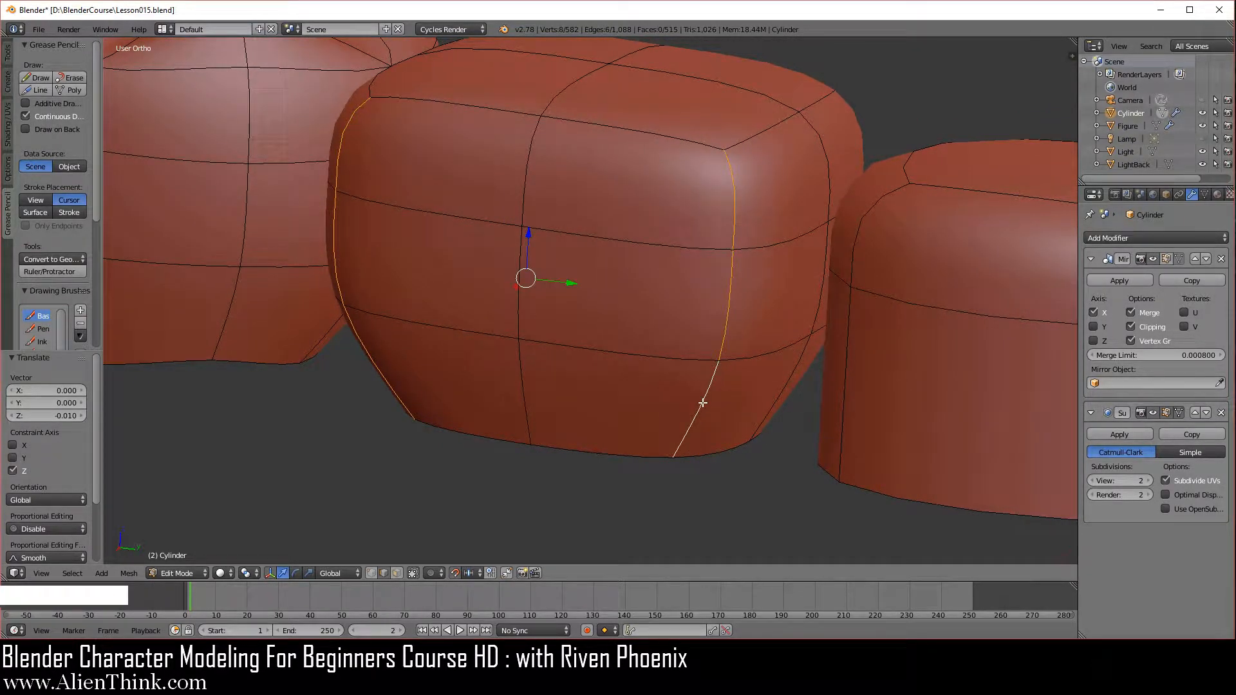
key(w)
click(820, 258)
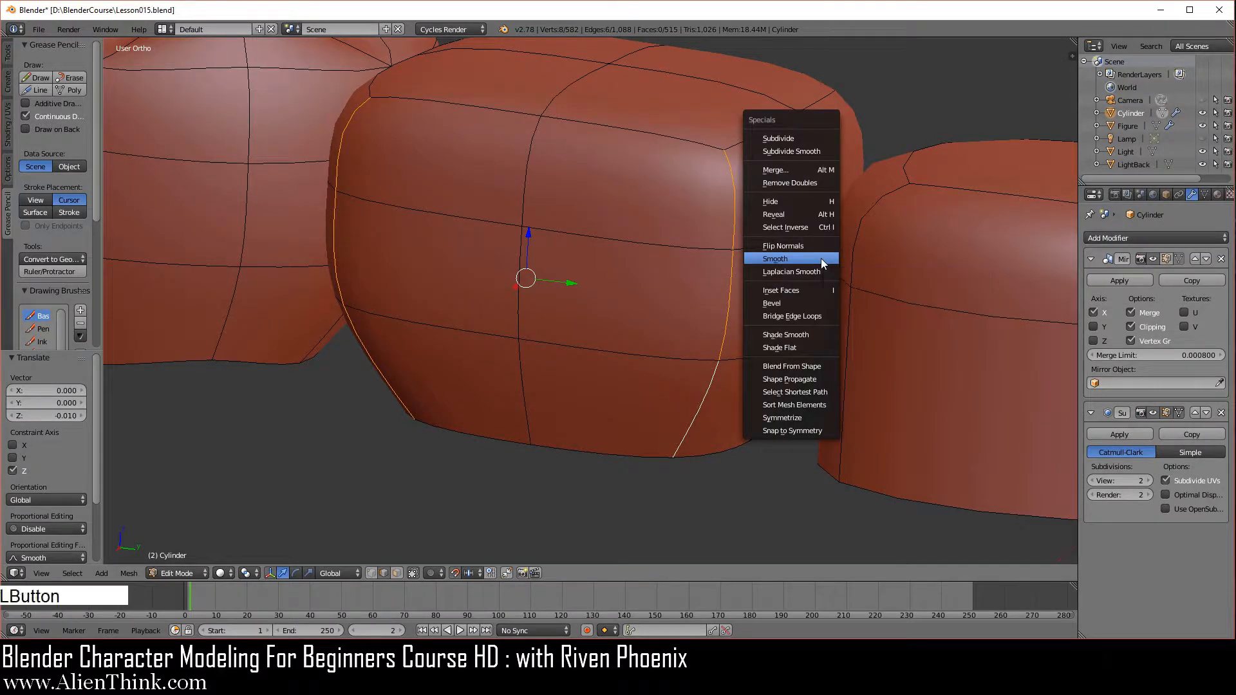
Deselect the lowest edge of each of those two corner columns and smooth the remaining vertices twice.
shift+right_click(690, 383)
shift+right_click(428, 352)
middle_drag(621, 412, 745, 412)
key(w)
click(900, 296)
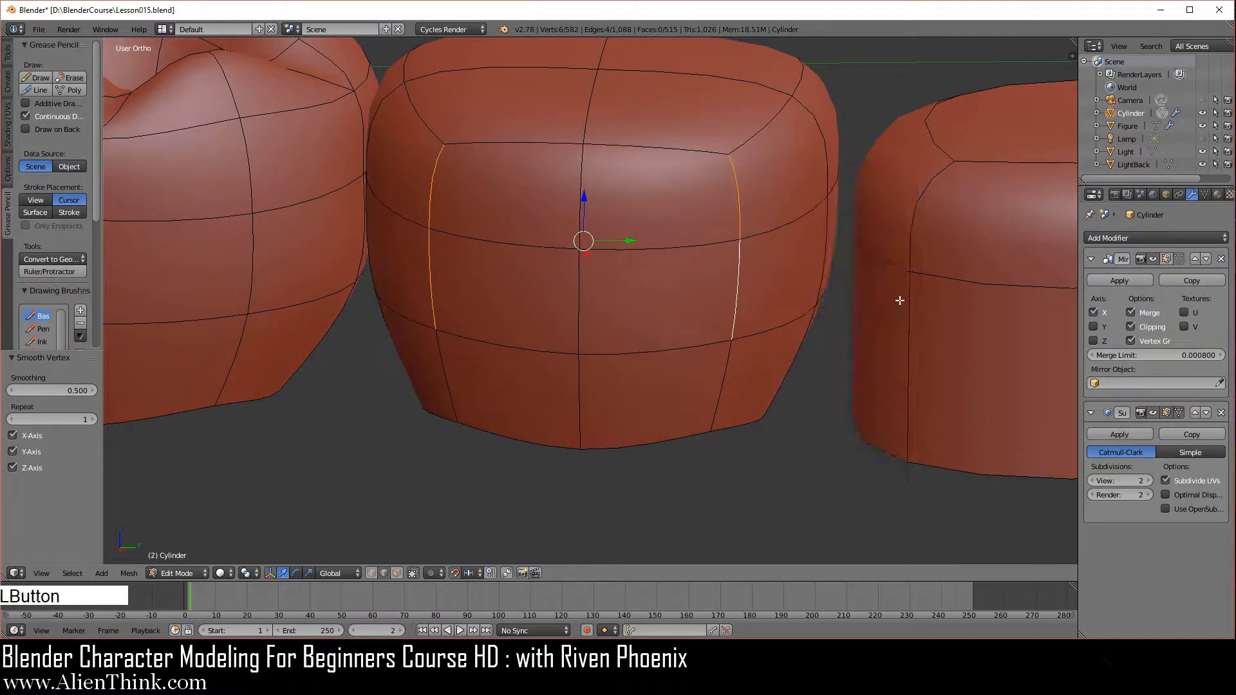
key(w)
click(899, 296)
Select the two upper edges of the middle vertical column on the molar's +X side and smooth their vertices once.
right_click(586, 288)
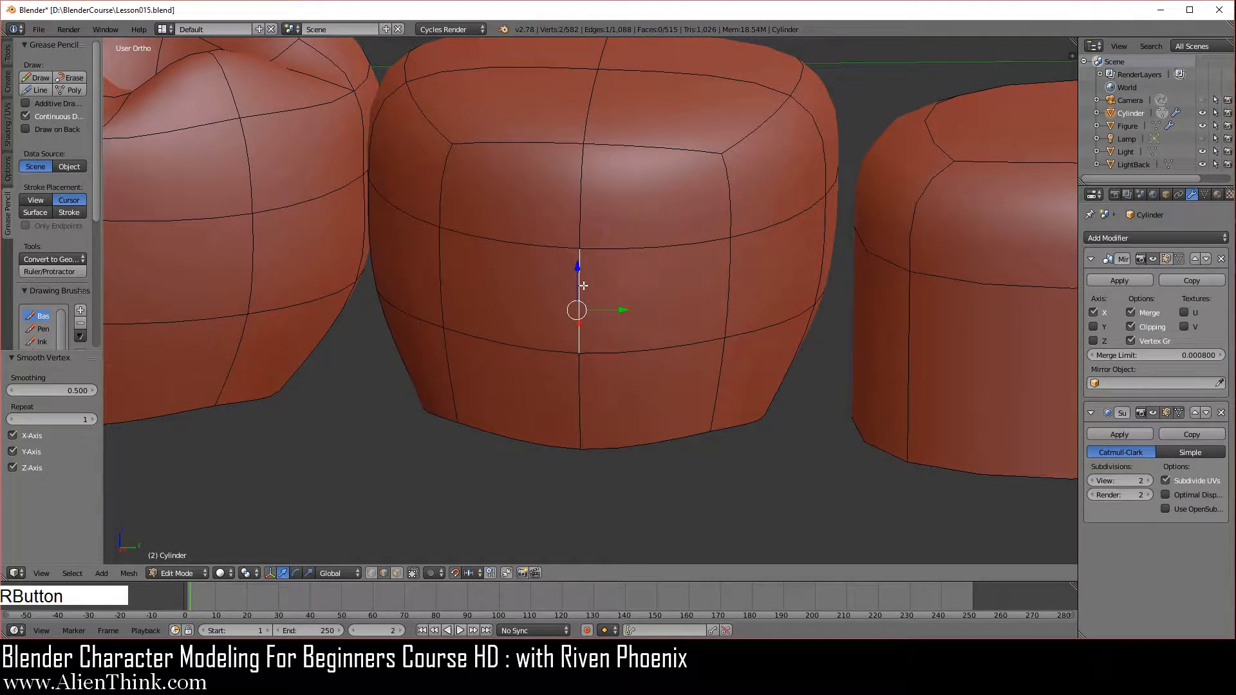
shift+right_click(584, 194)
key(w)
click(882, 223)
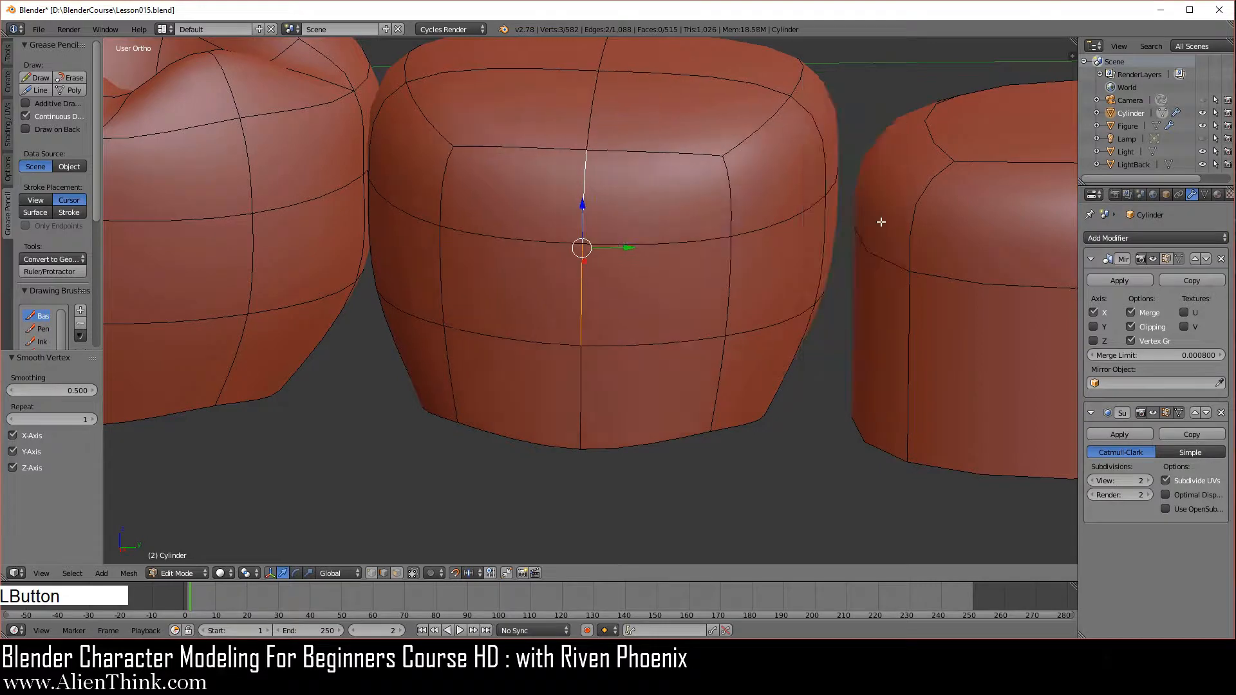
Select the middle vertical edge of the molar's −X side wall and move it −0.02 along X and 0.02 along Y.
middle_drag(822, 277, 694, 349)
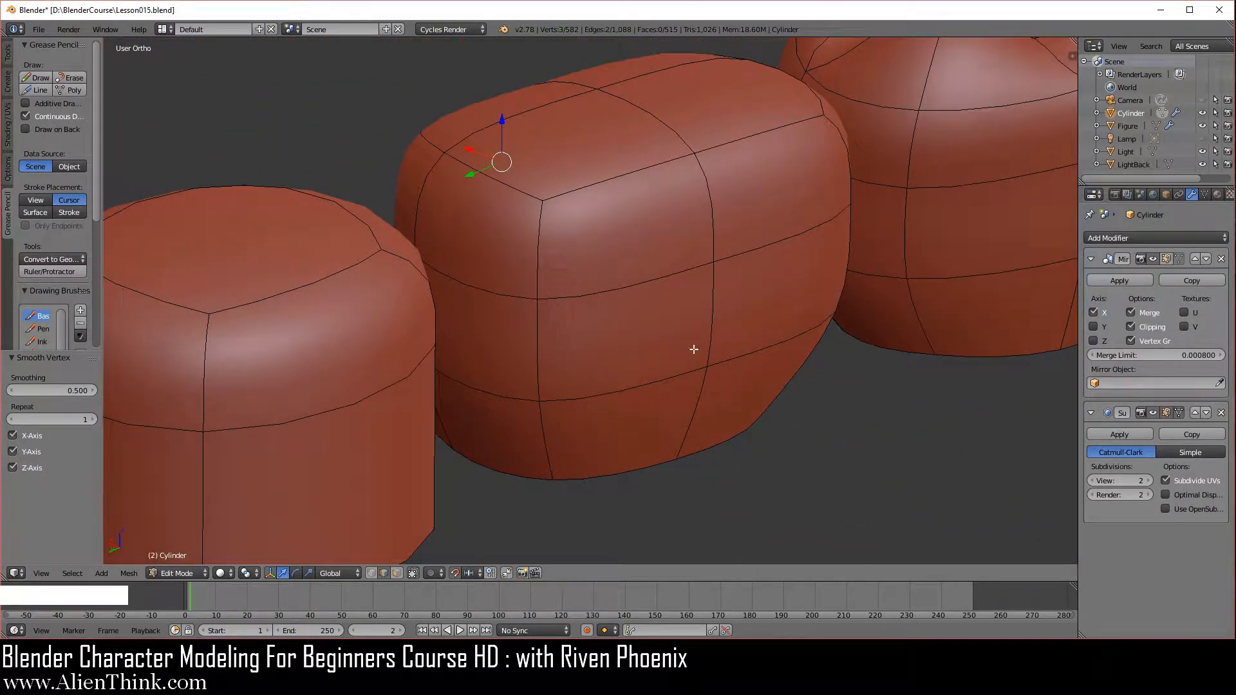
right_click(721, 309)
key(KP_7)
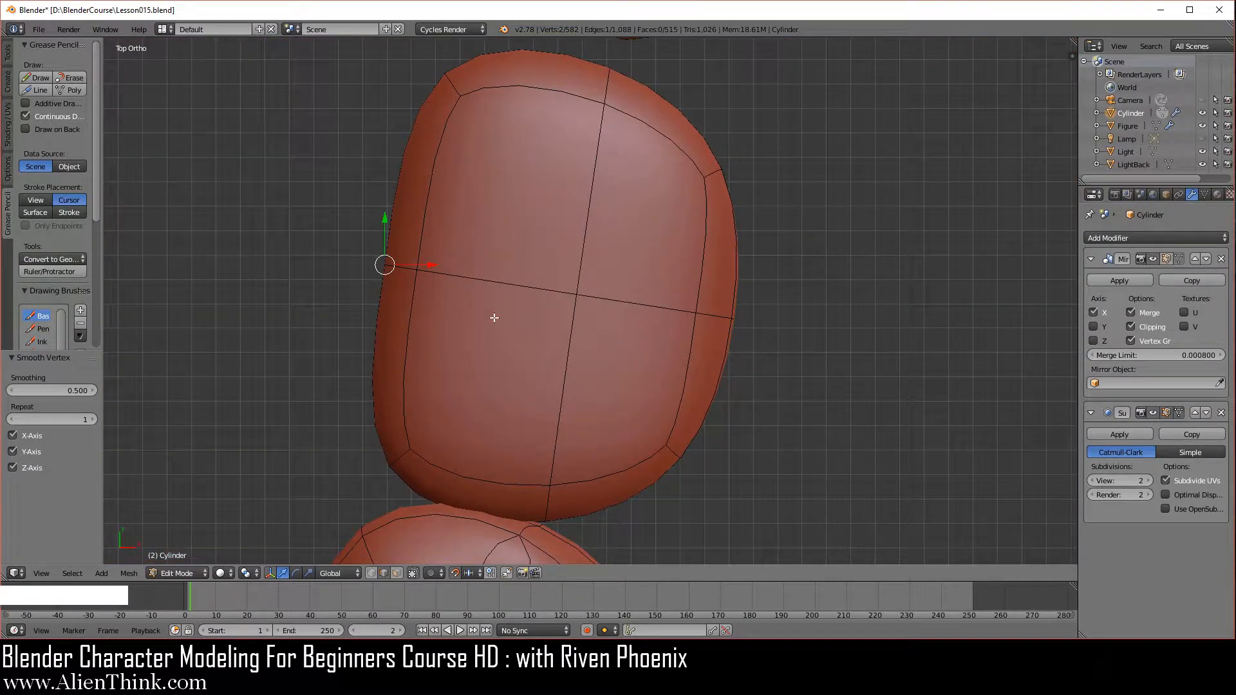
drag(432, 263, 392, 264)
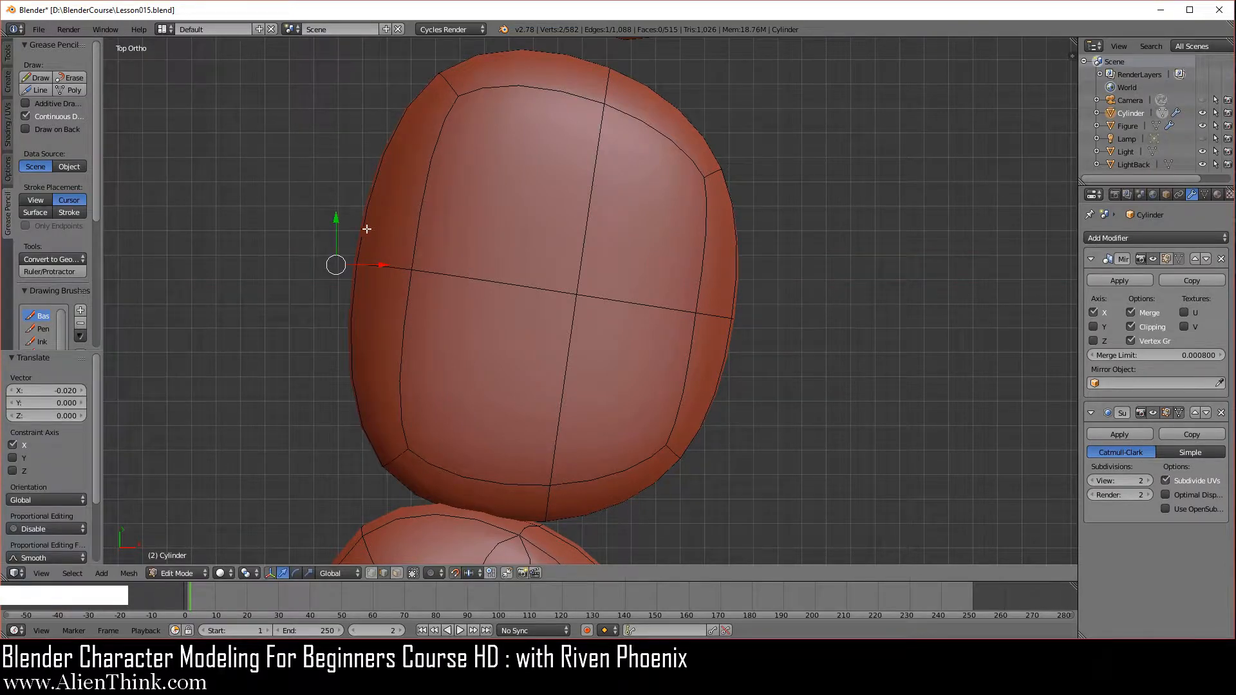
drag(336, 219, 335, 182)
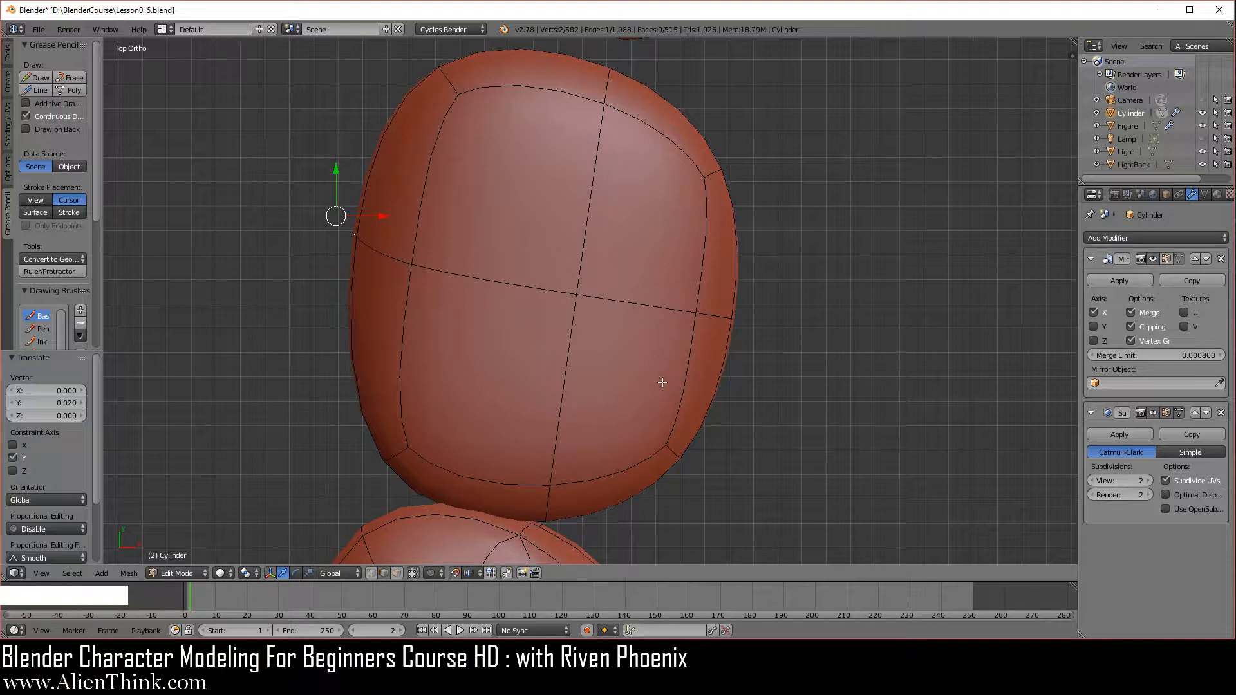
Select the four upper corner edges just below the molar's top rim and smooth their vertices once.
scroll(663, 382, down, 3)
middle_drag(546, 317, 610, 258)
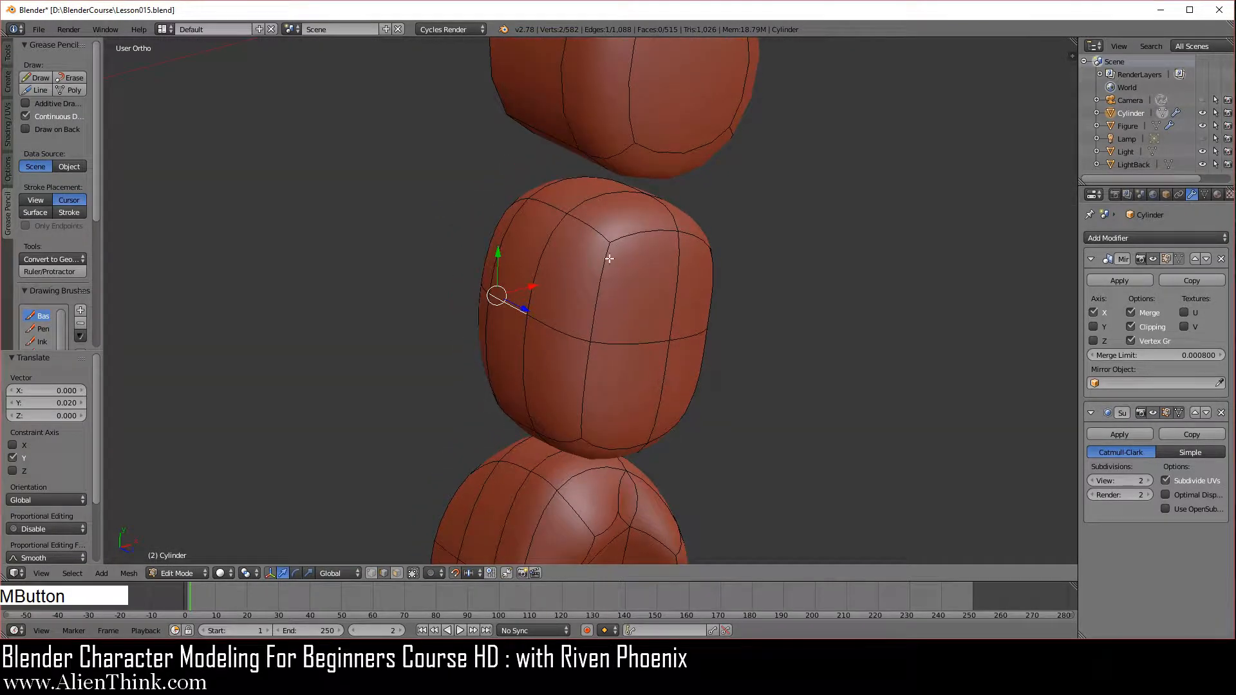
right_click(595, 228)
middle_drag(634, 406, 596, 361)
shift+right_click(582, 372)
middle_drag(789, 345, 638, 290)
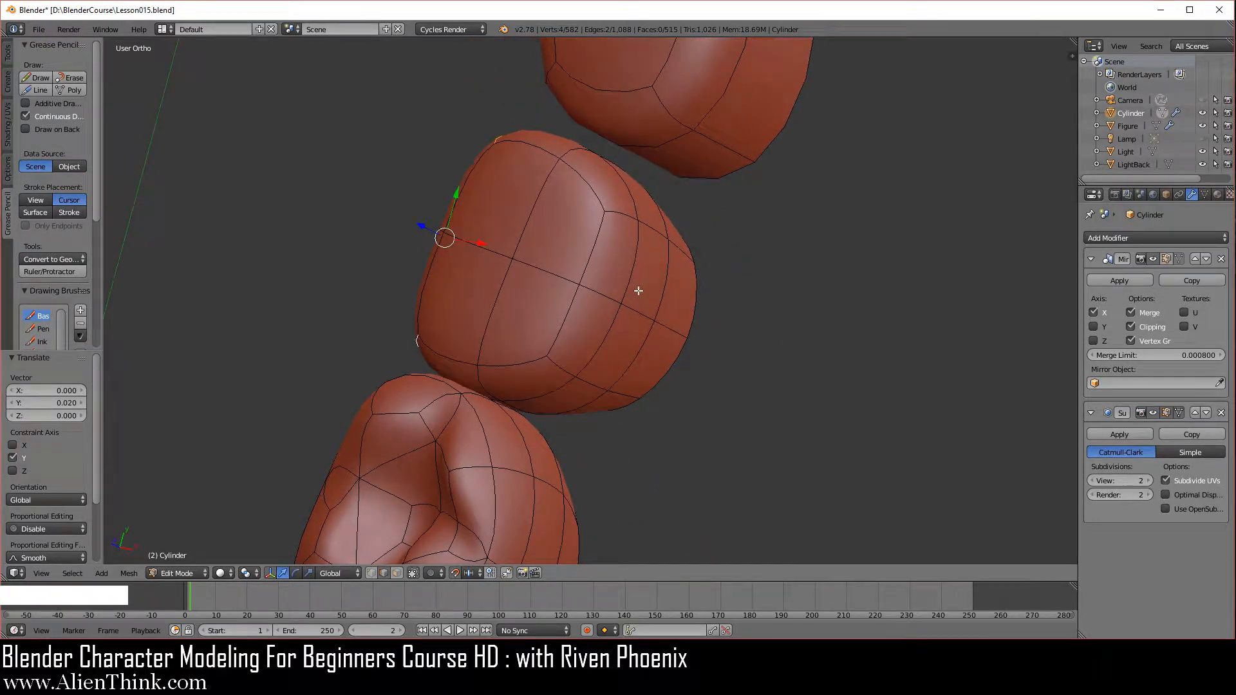
shift+right_click(618, 215)
shift+right_click(557, 365)
key(KP_7)
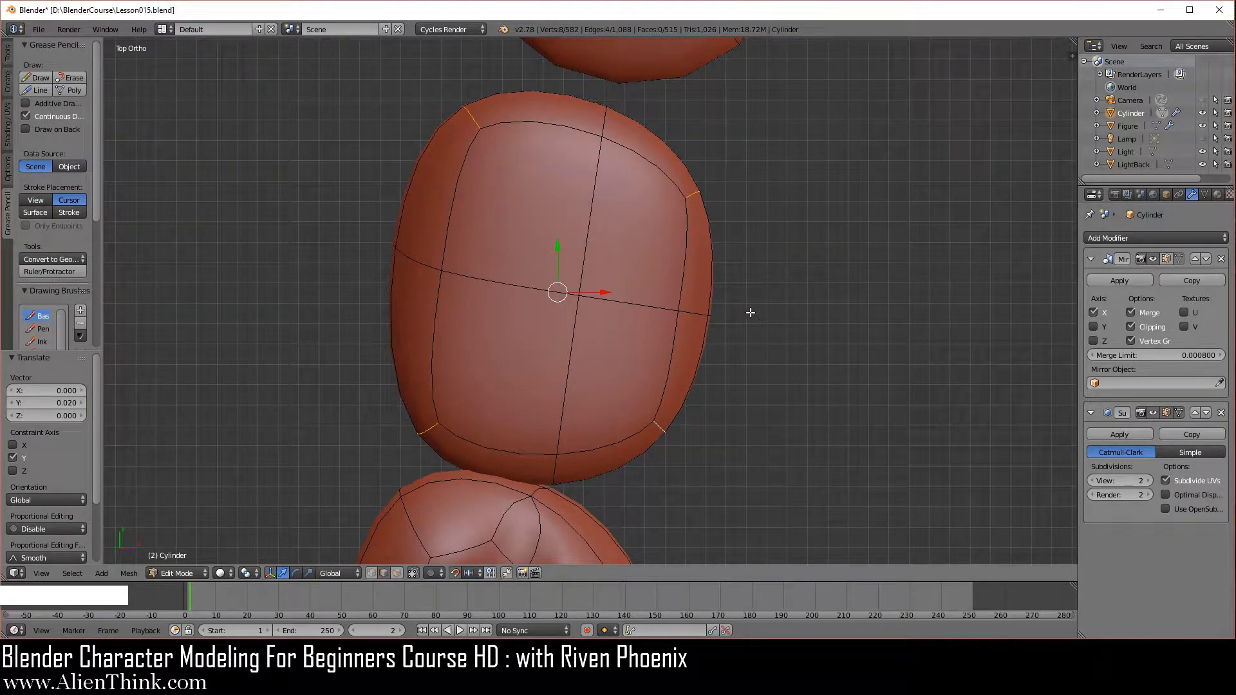
key(w)
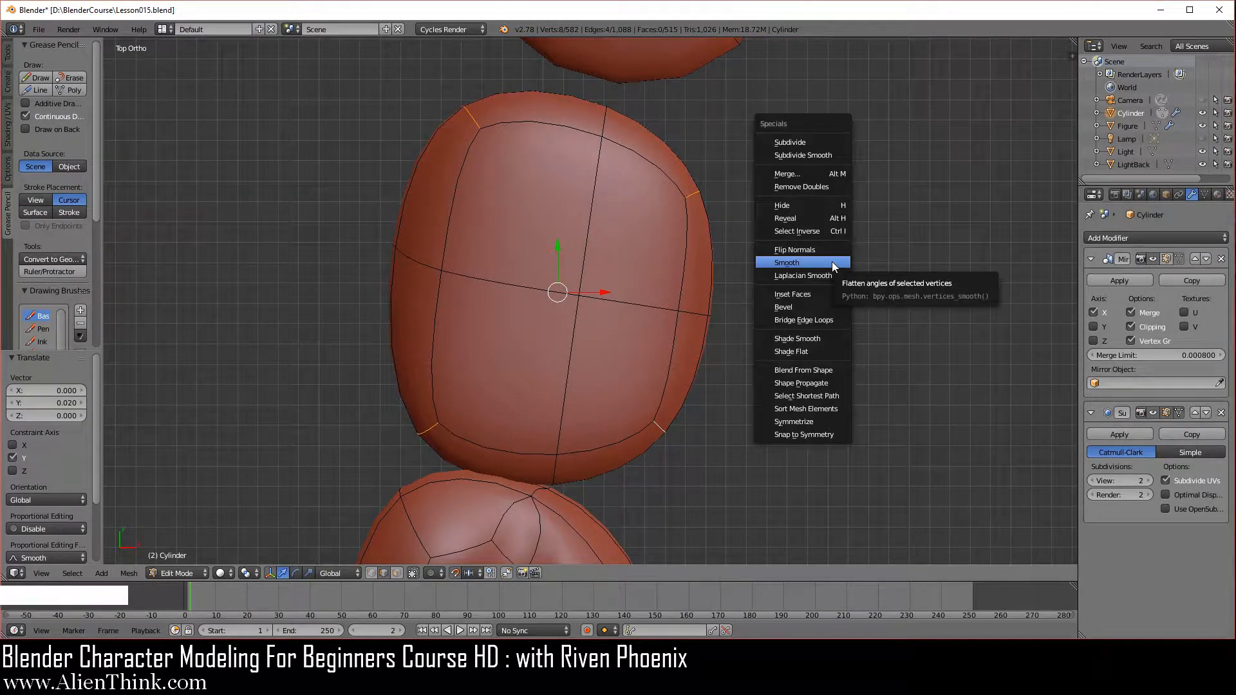
click(832, 262)
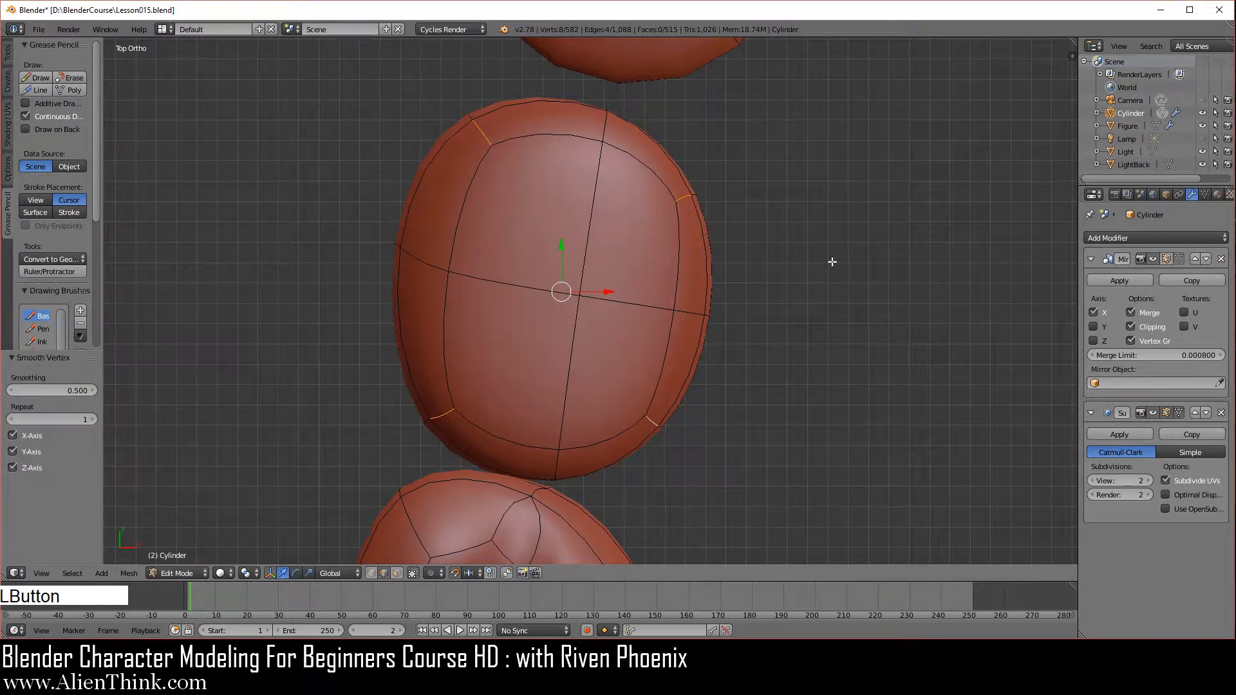
Select only the two upper corner edges on the molar's −X side and move them −0.01 along X.
right_click(486, 130)
shift+right_click(448, 419)
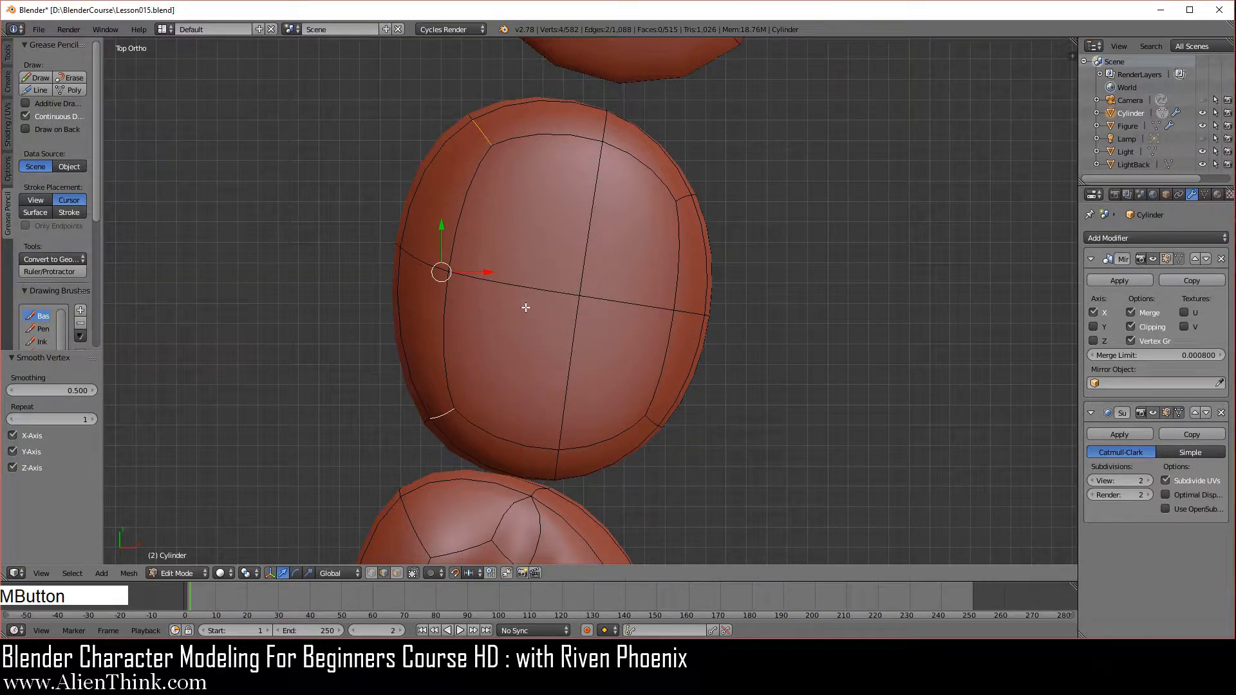
middle_drag(524, 304, 618, 312)
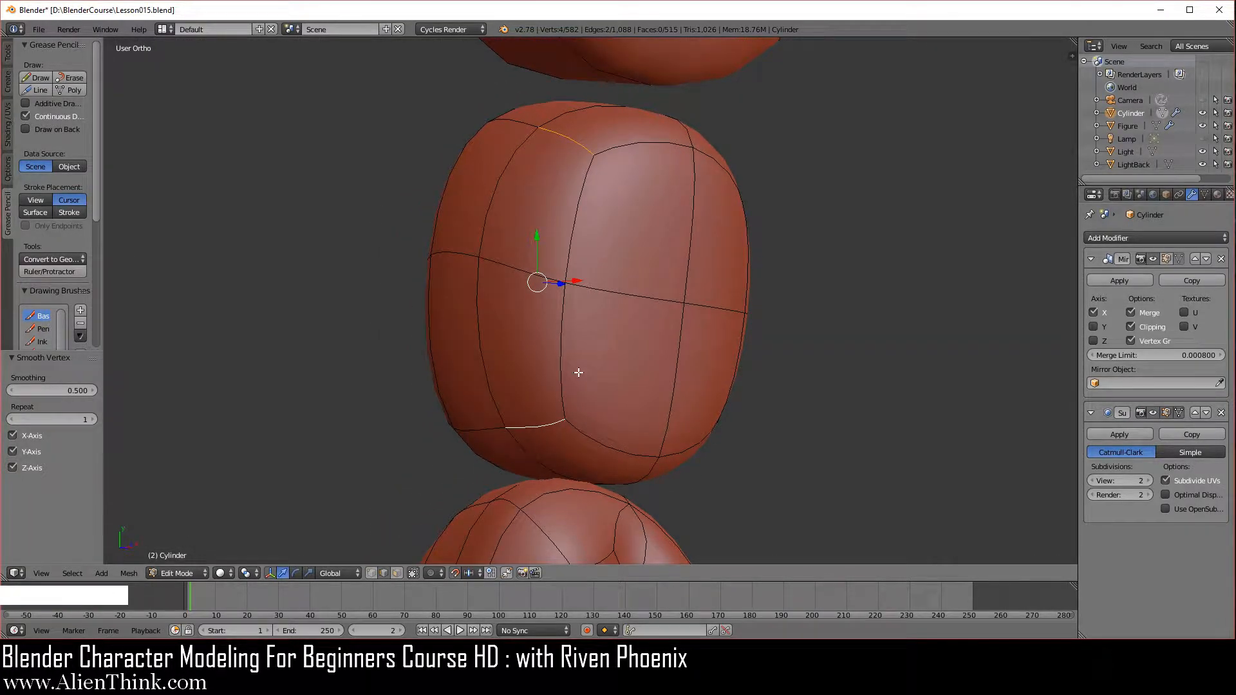
key(KP_7)
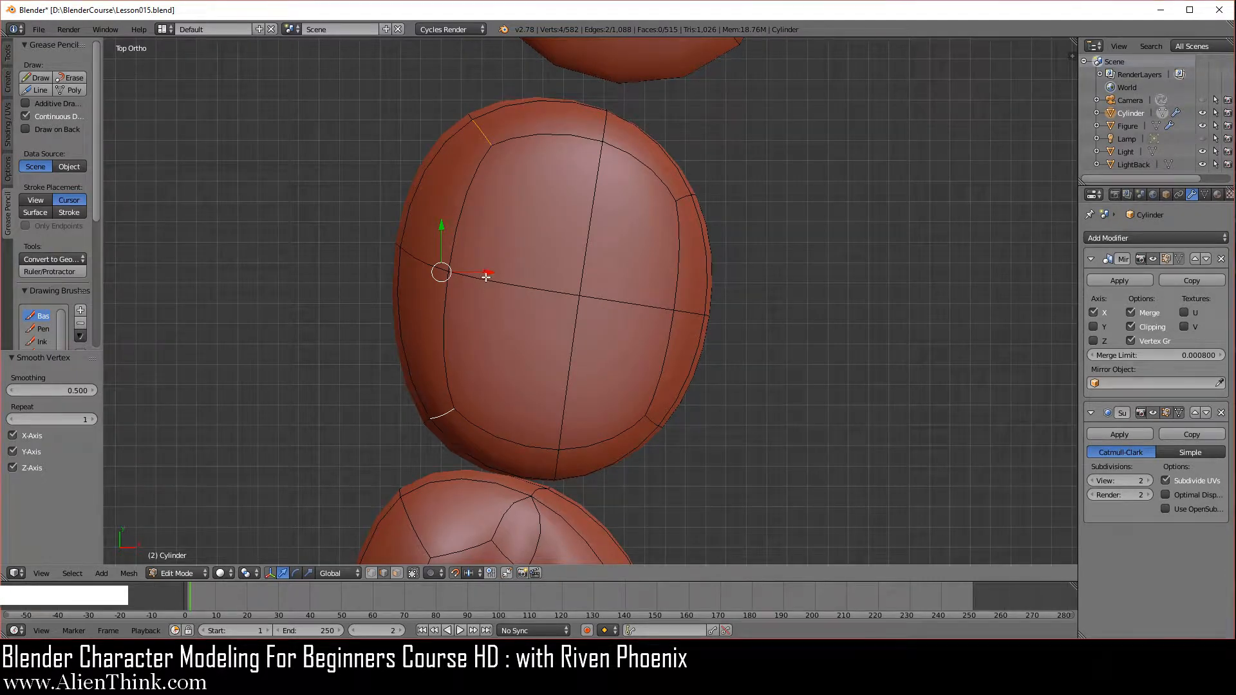
drag(488, 272, 474, 272)
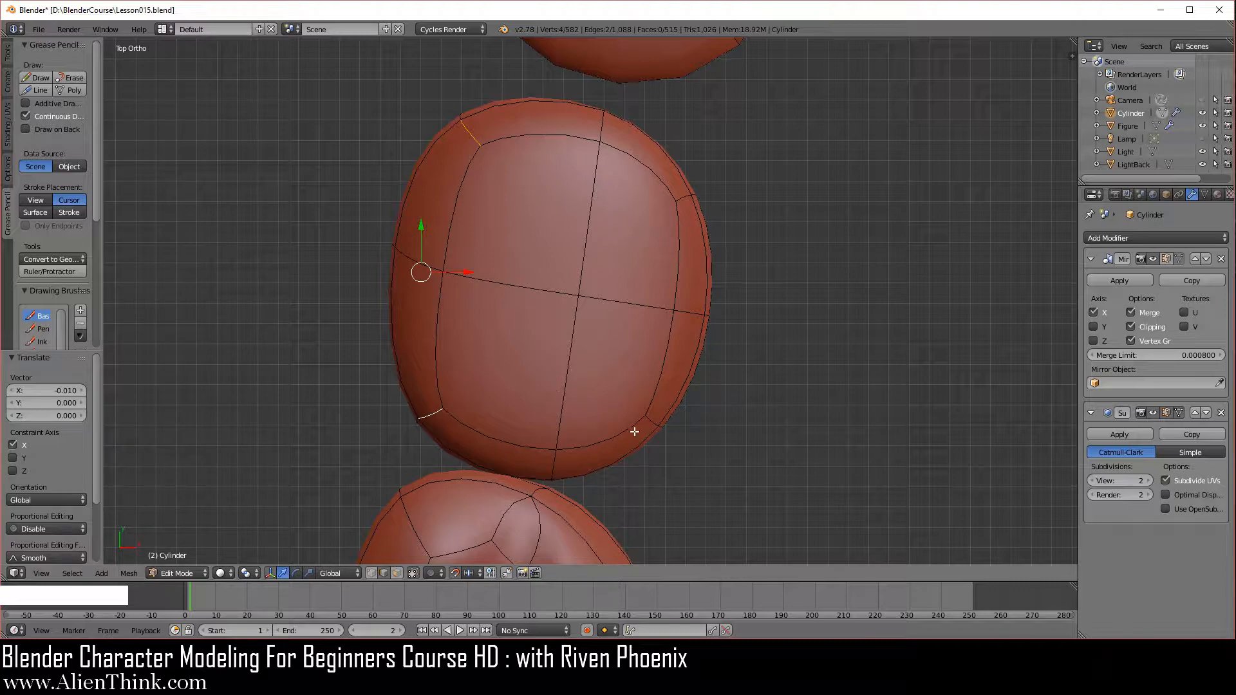
Add one centred horizontal loop cut around the molar's walls just below its top rim.
middle_drag(634, 432, 605, 415)
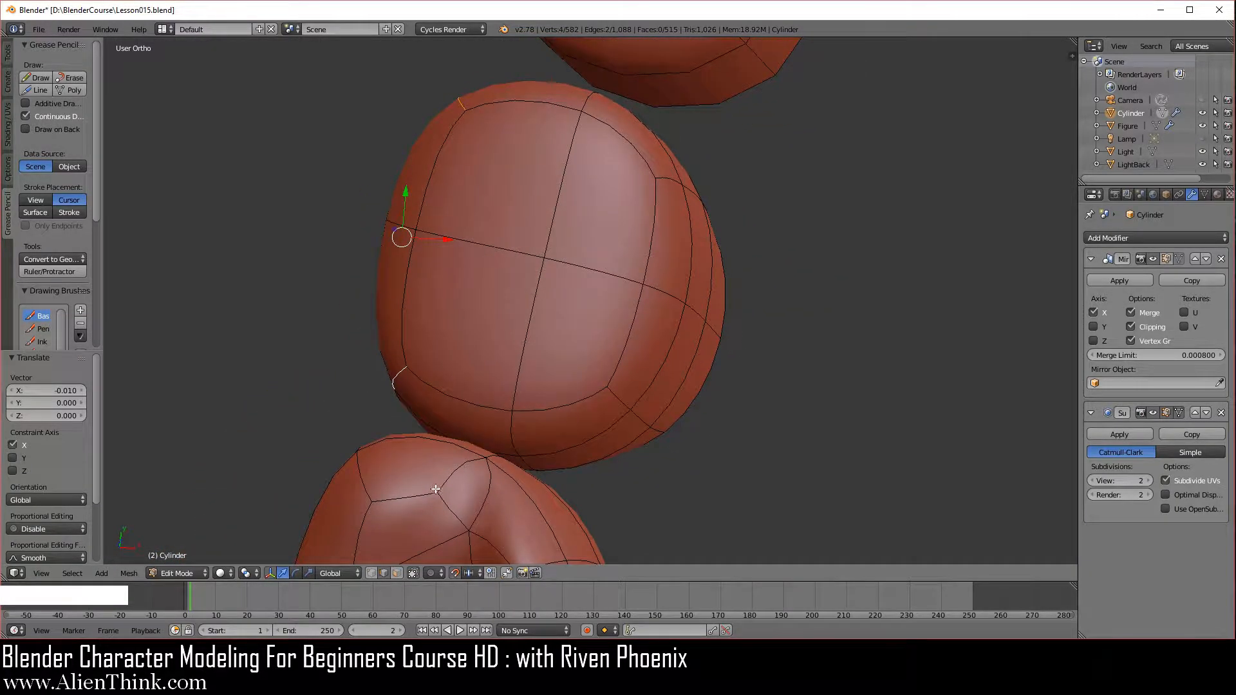
middle_drag(436, 489, 569, 303)
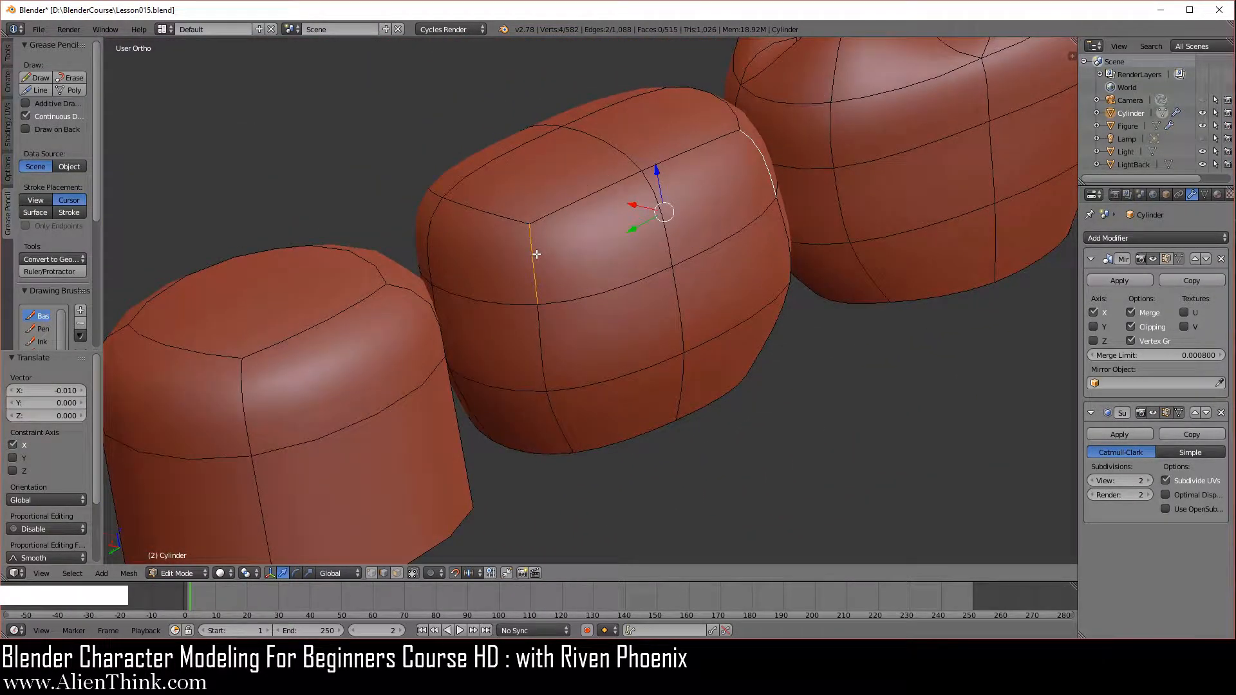
key(ctrl+r)
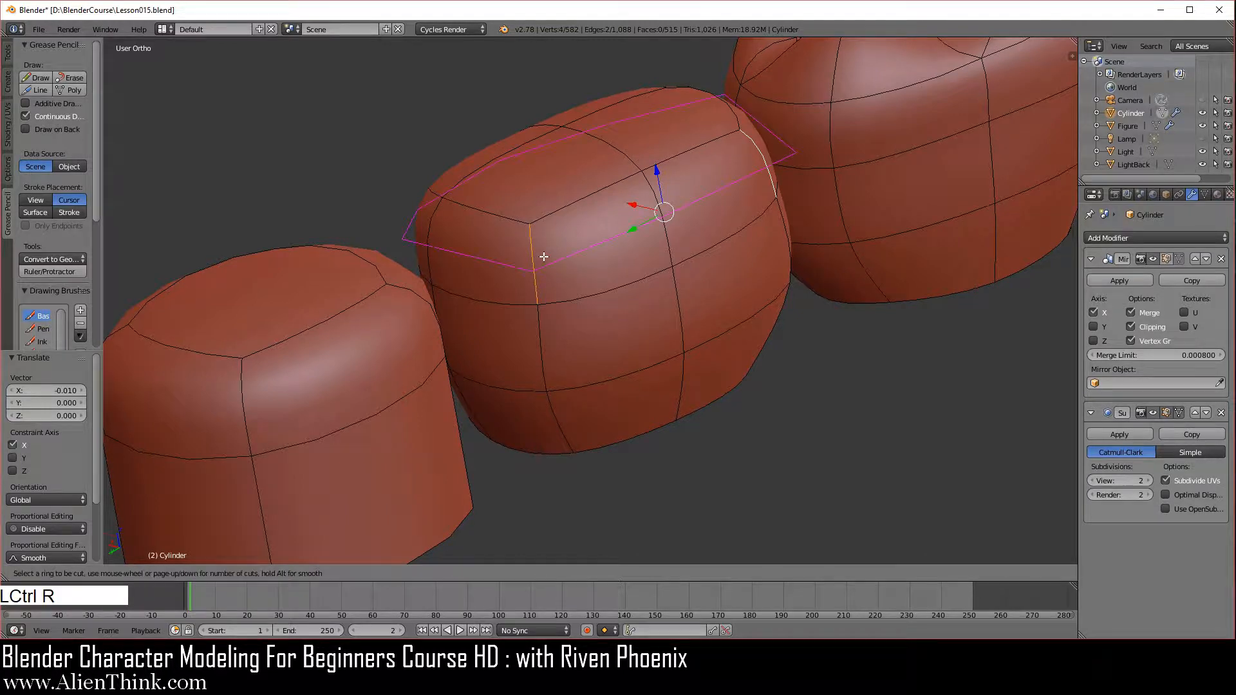
click(543, 257)
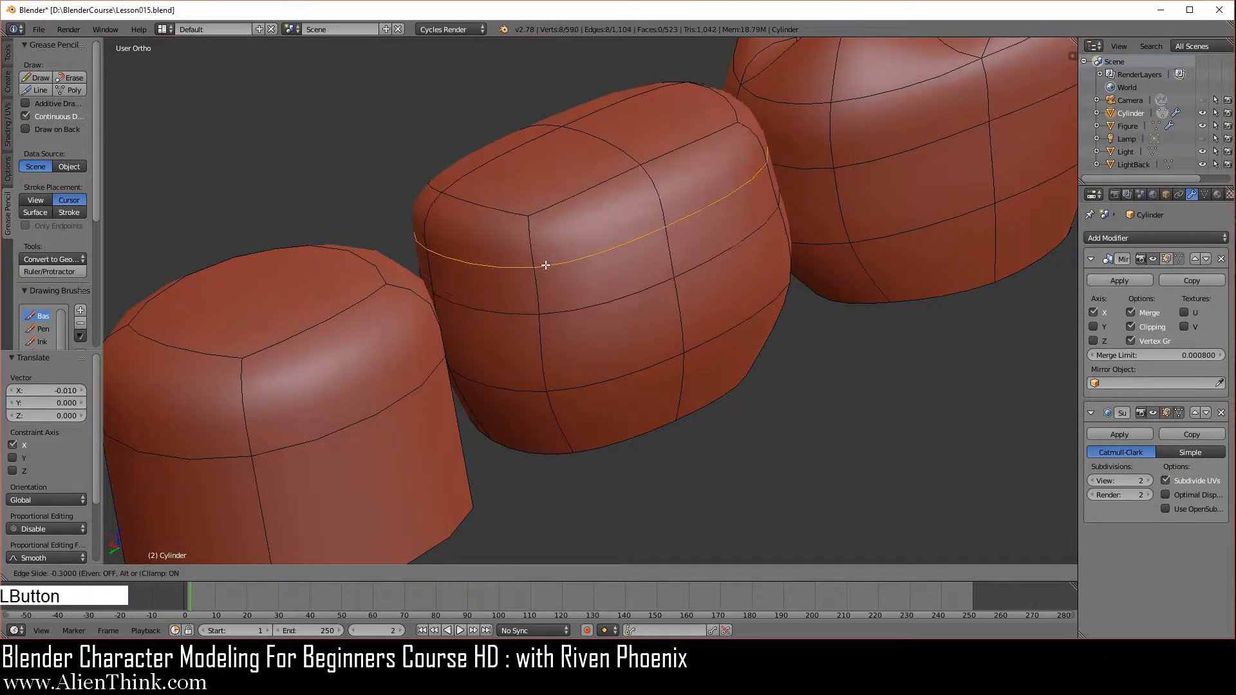
right_click(549, 255)
middle_drag(575, 382, 612, 436)
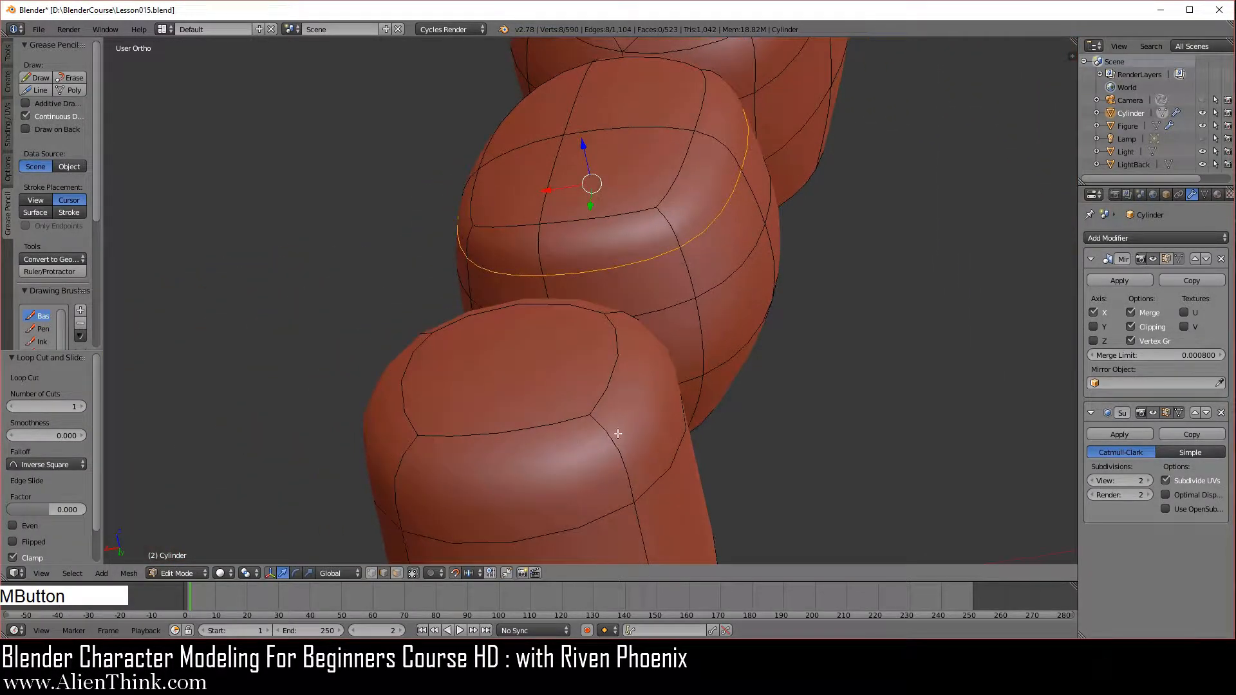
In vertex selection mode, select the four corner vertices of the molar's top face and scale them to 0.4.
key(KP_7)
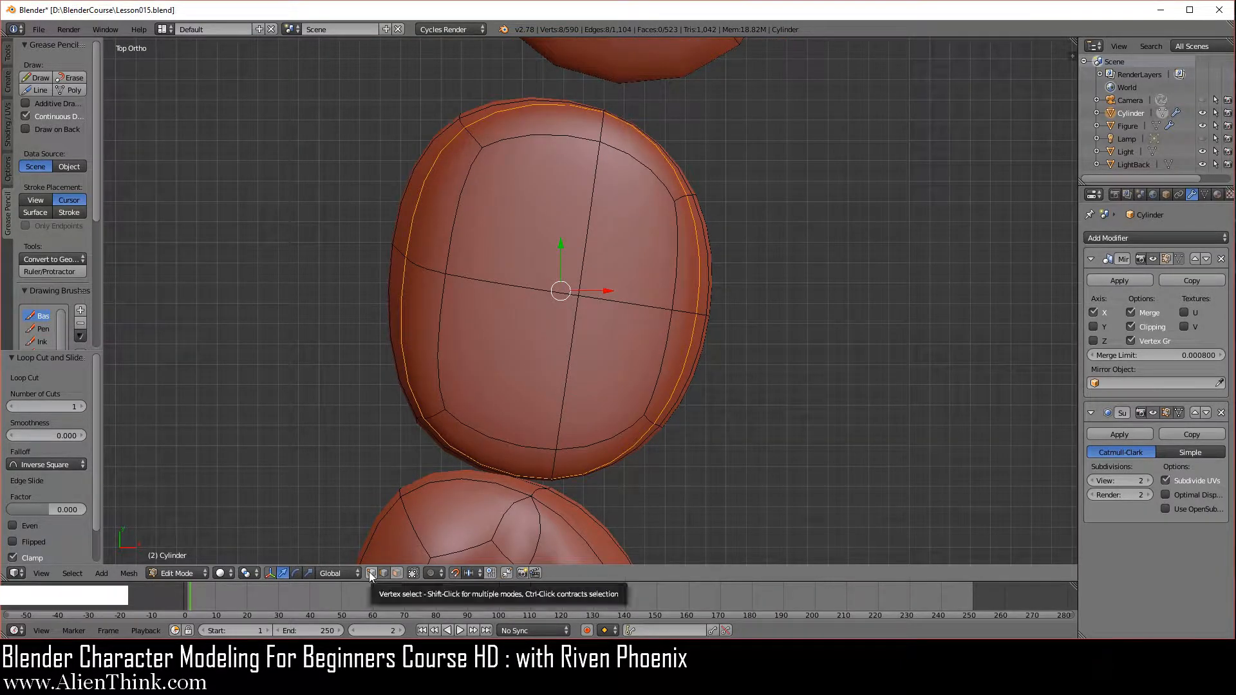
right_click(489, 152)
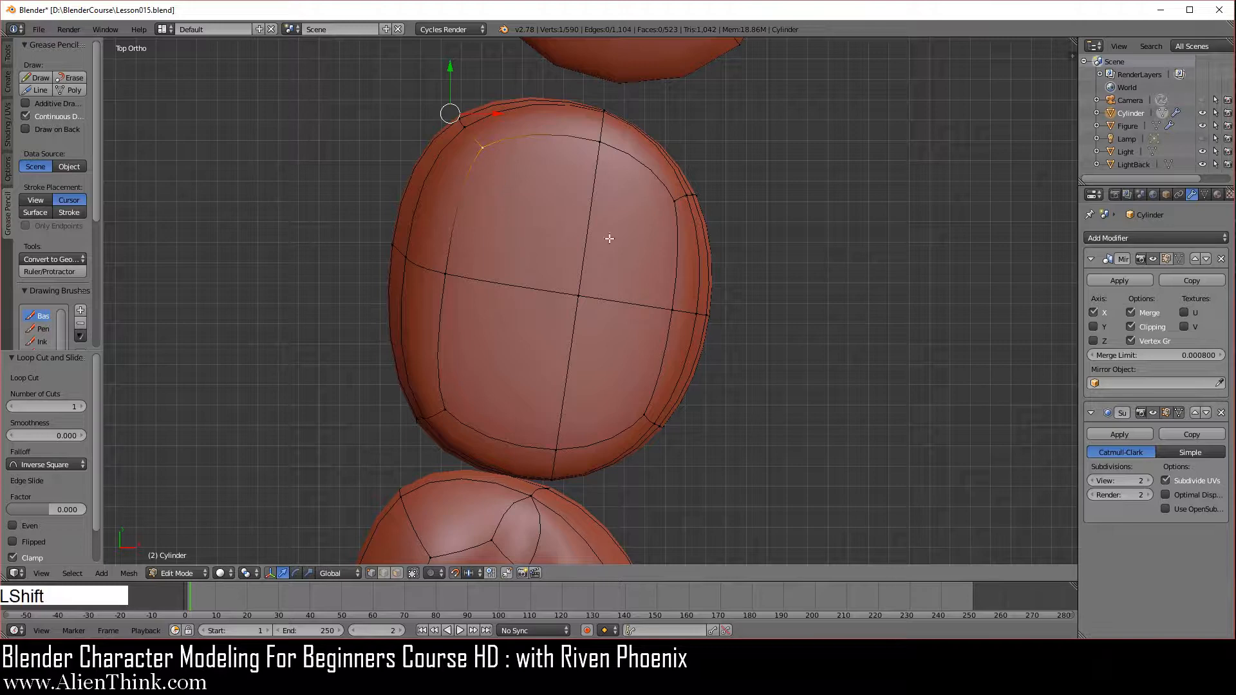
shift+right_click(668, 208)
shift+right_click(640, 411)
shift+right_click(459, 407)
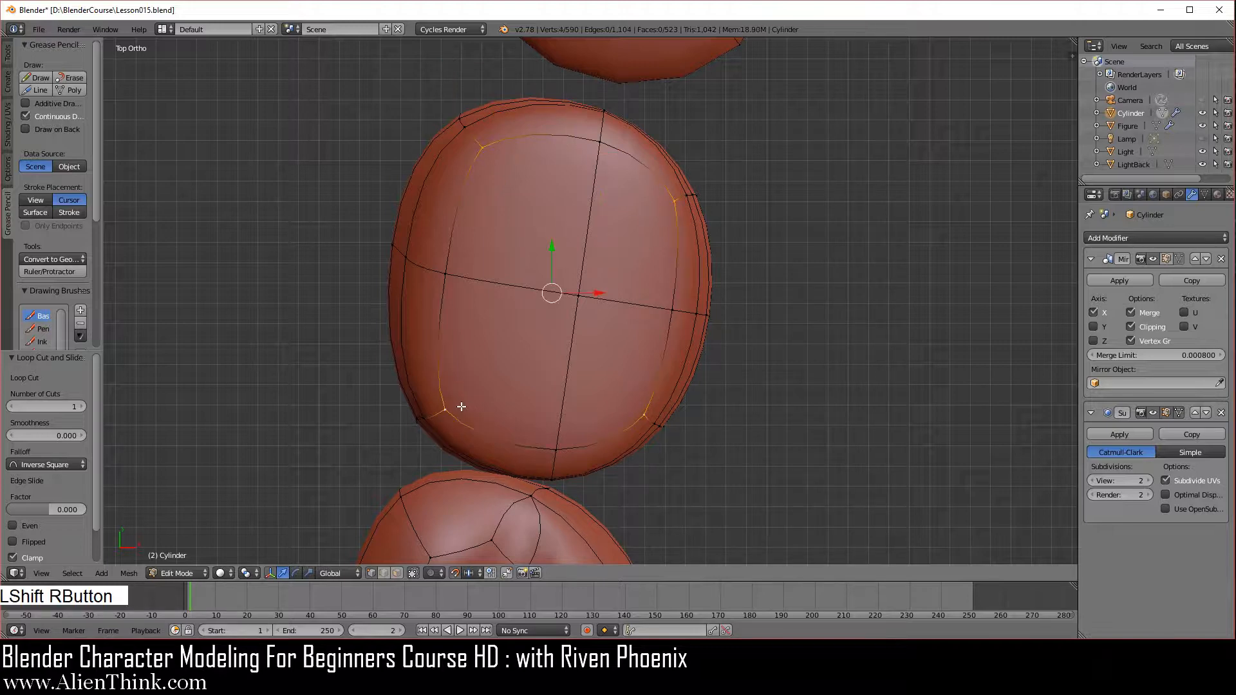
key(s)
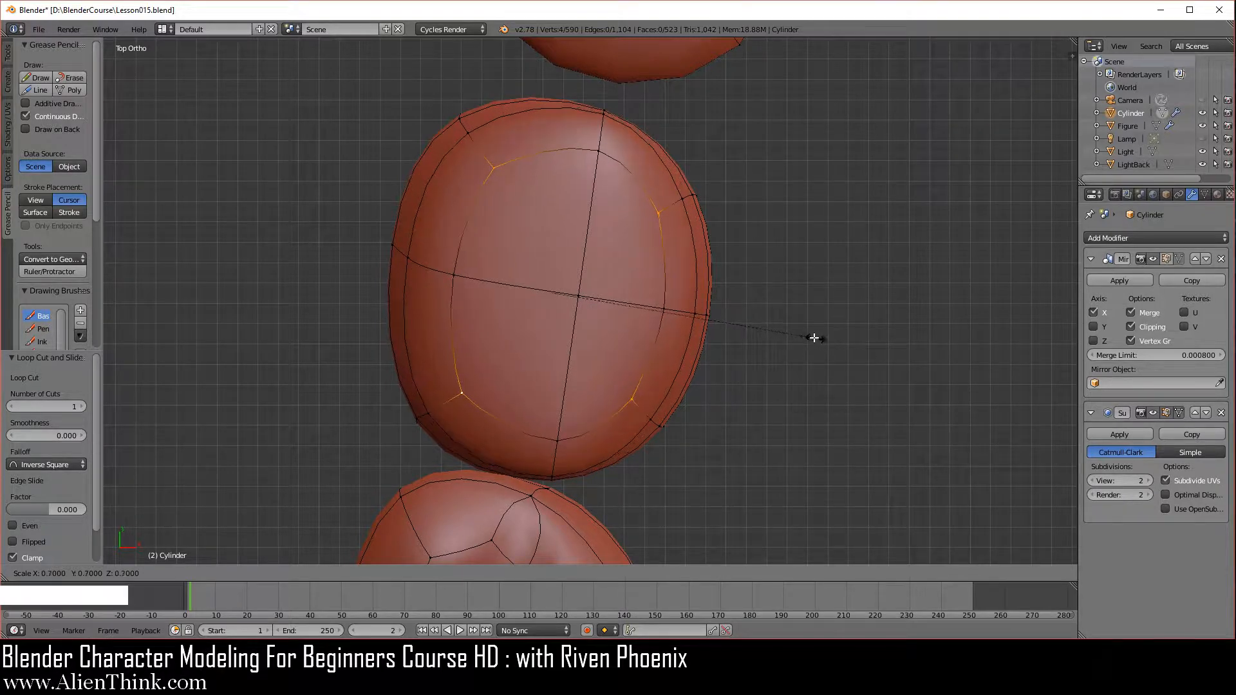
click(716, 325)
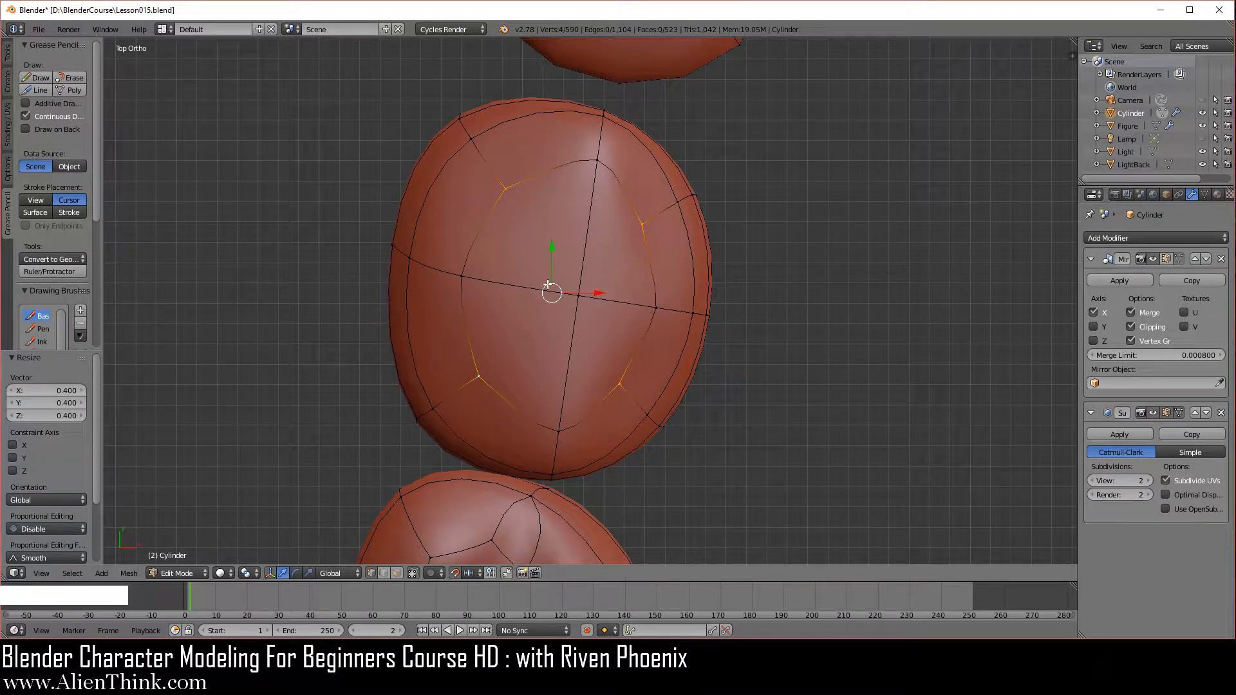
Move the four scaled top corner vertices −0.03 along the X axis.
key(g)
key(x)
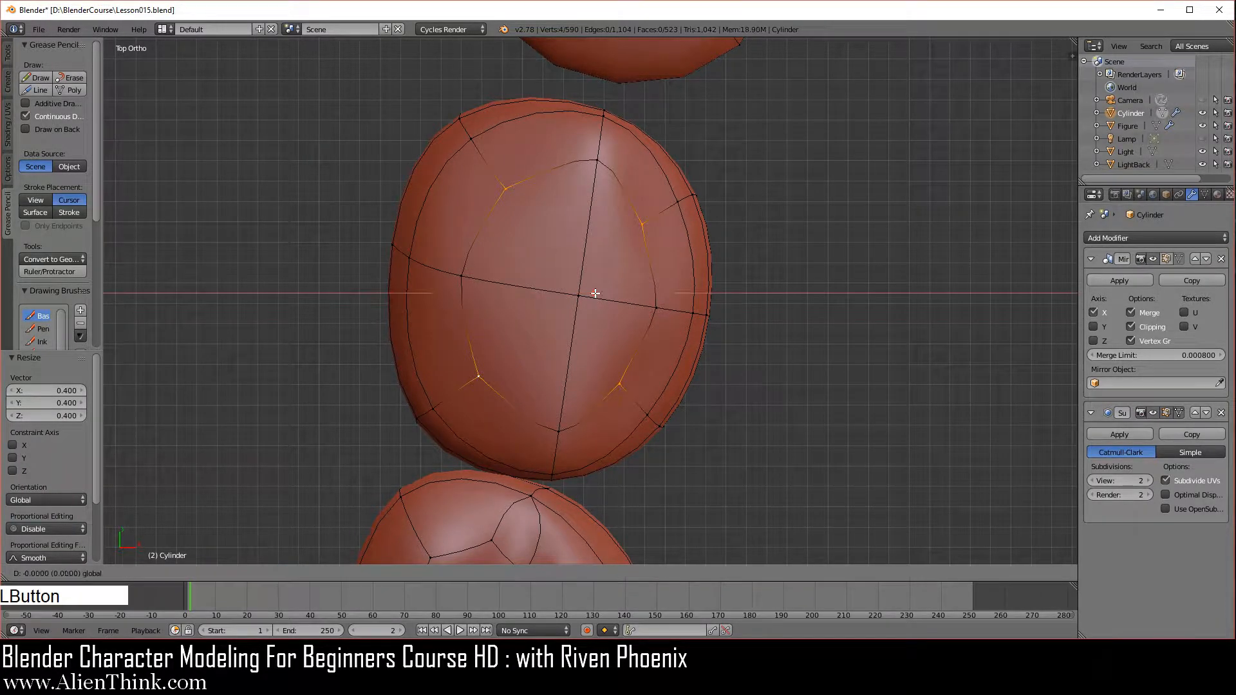
click(550, 291)
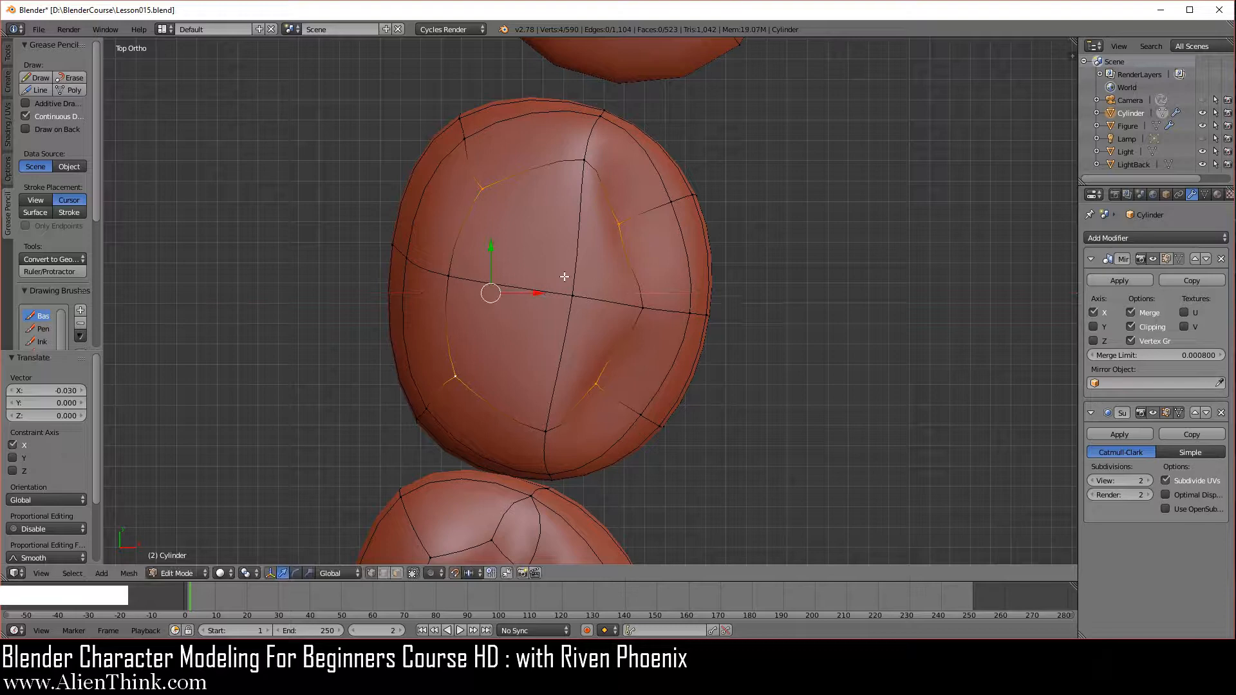
Select the three vertices of the lengthwise centre line on the molar's top and move them −0.02 along X.
right_click(587, 164)
shift+right_click(572, 296)
shift+right_click(547, 430)
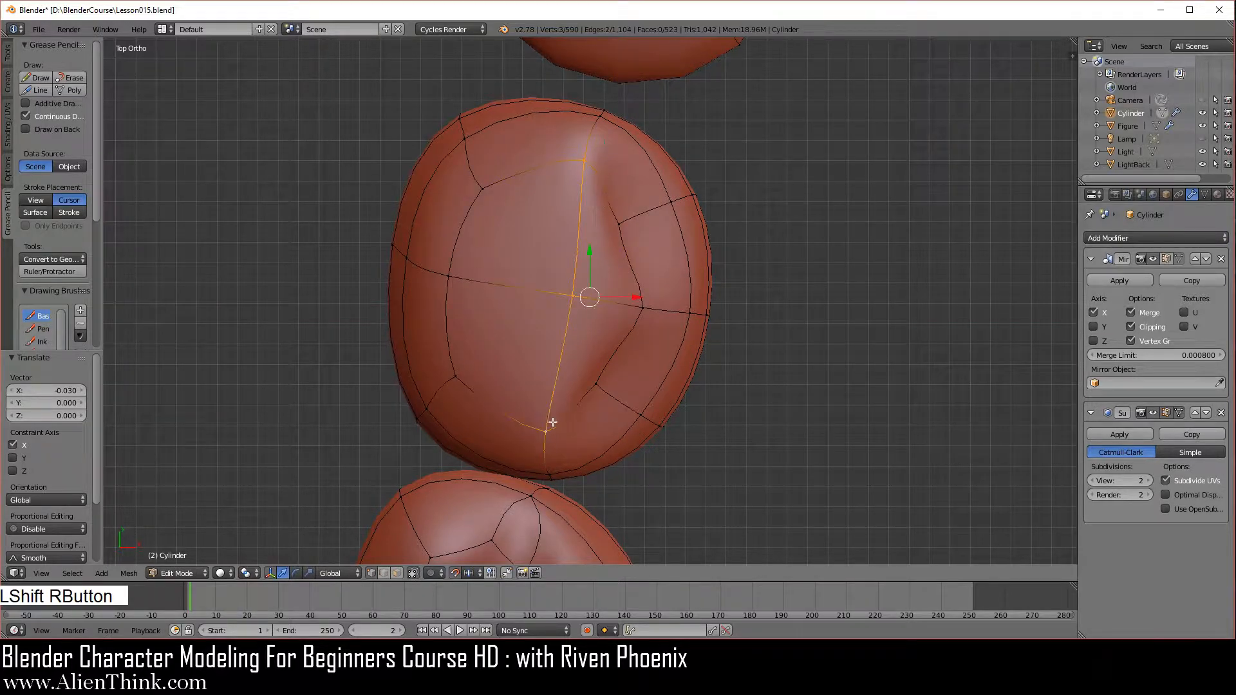
drag(636, 297, 599, 298)
Select the molar top's inner-ring corner vertices, all except the rear inner one, and raise these three 0.05 along Z.
right_click(592, 381)
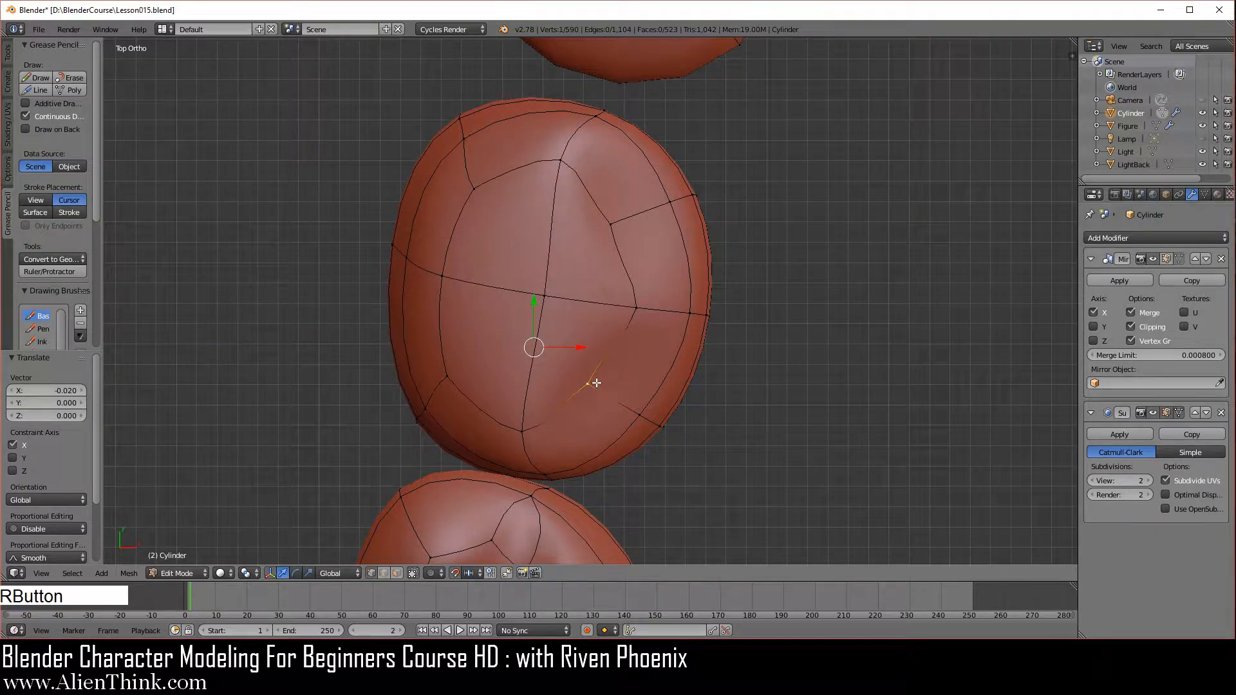
shift+right_click(450, 379)
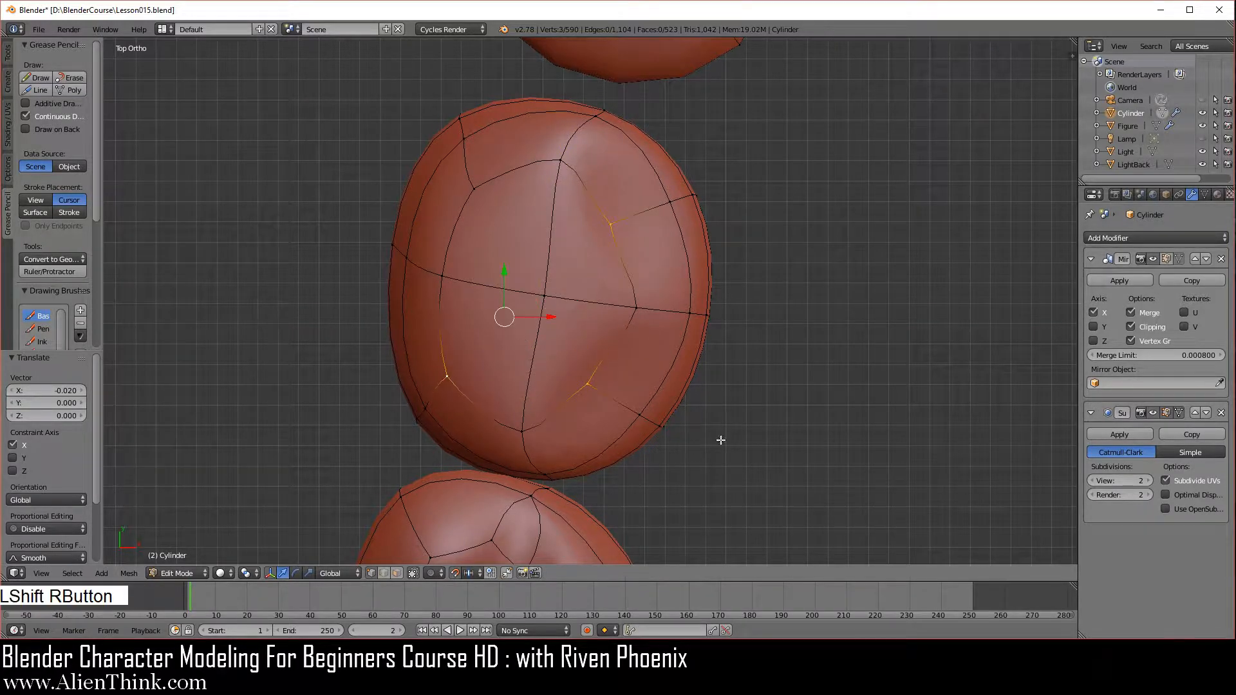
key(KP_3)
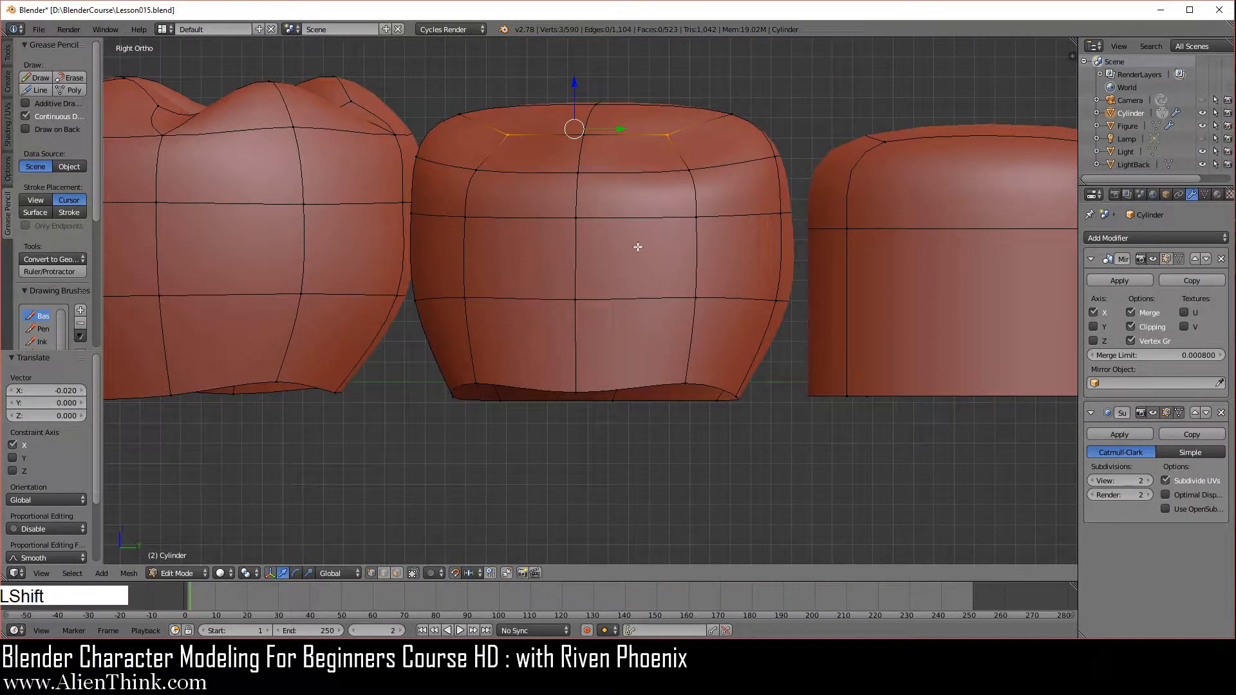
shift+middle_drag(631, 245, 663, 387)
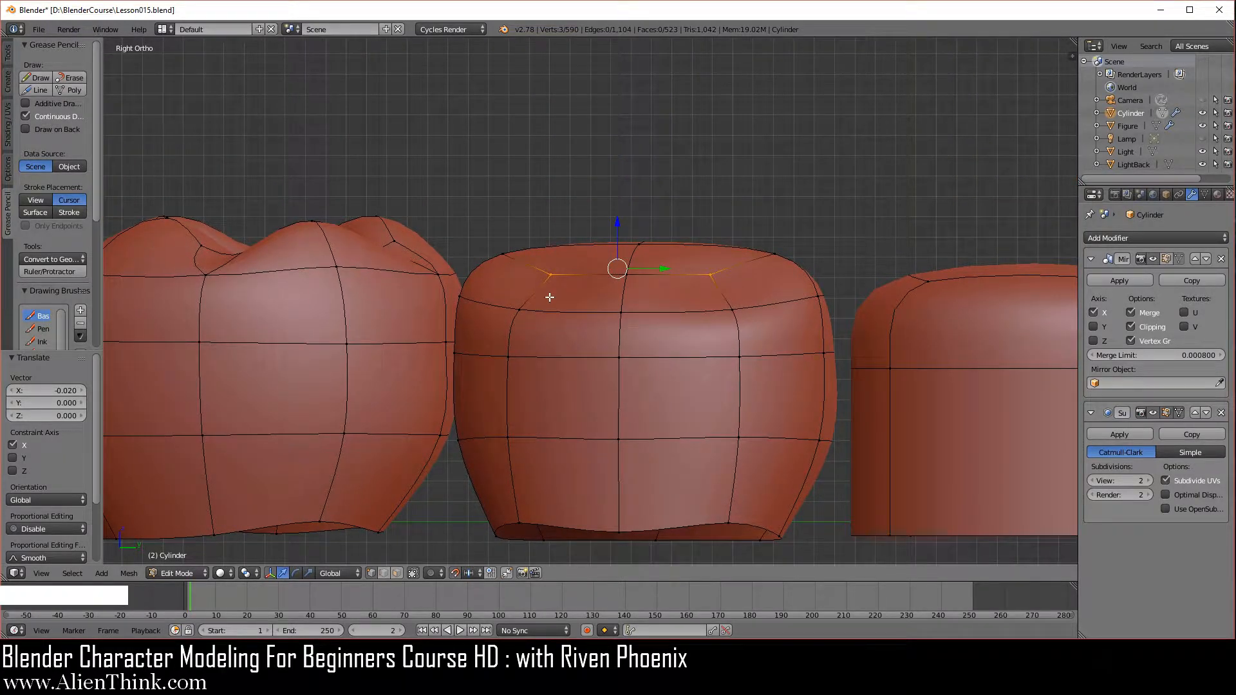
scroll(598, 344, down, 4)
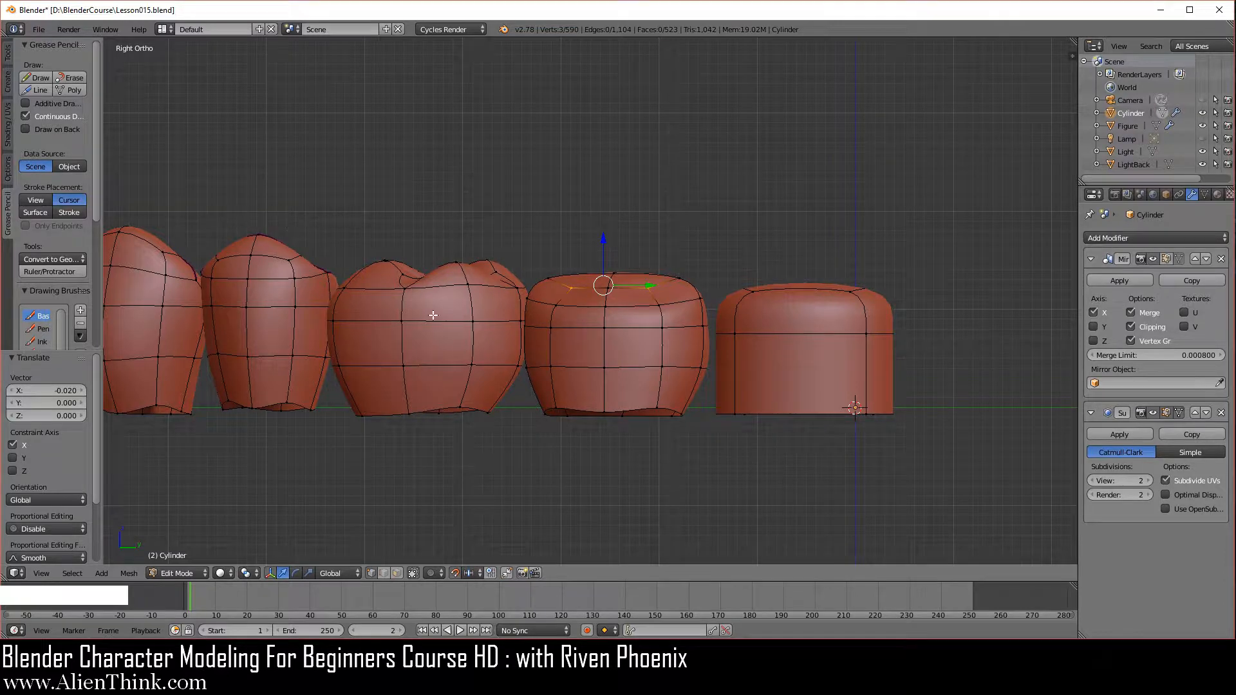
scroll(433, 314, down, 2)
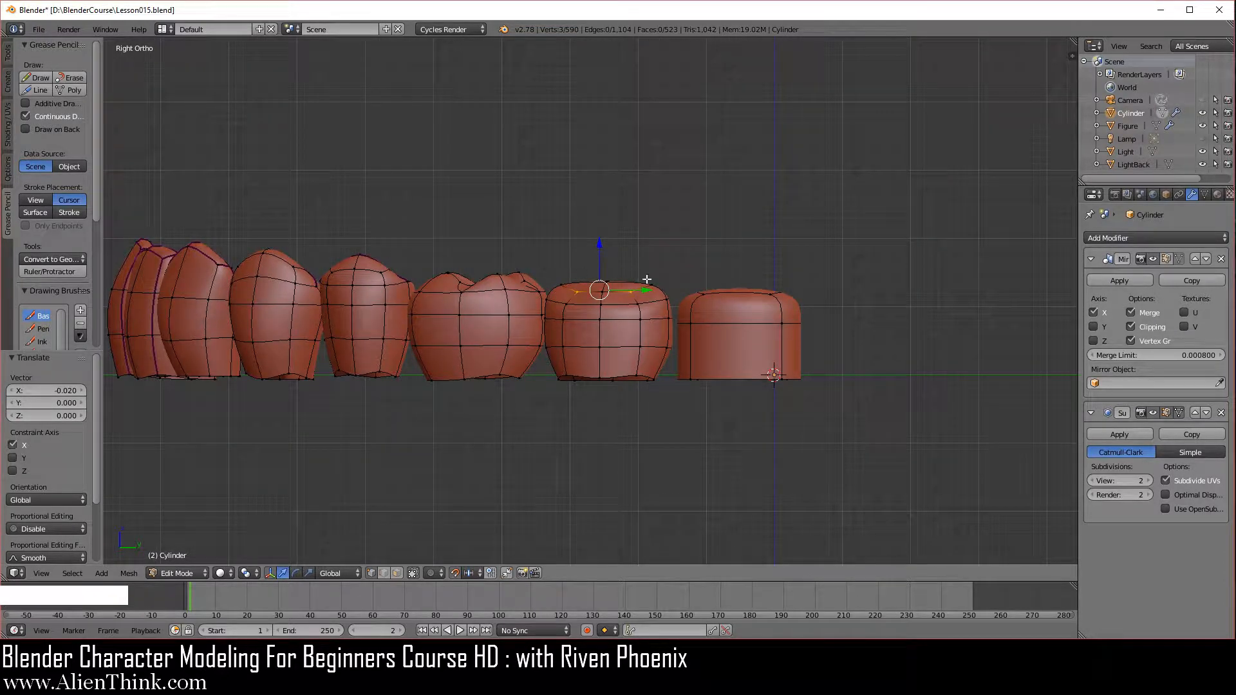
scroll(696, 360, up, 7)
shift+middle_drag(695, 392, 633, 406)
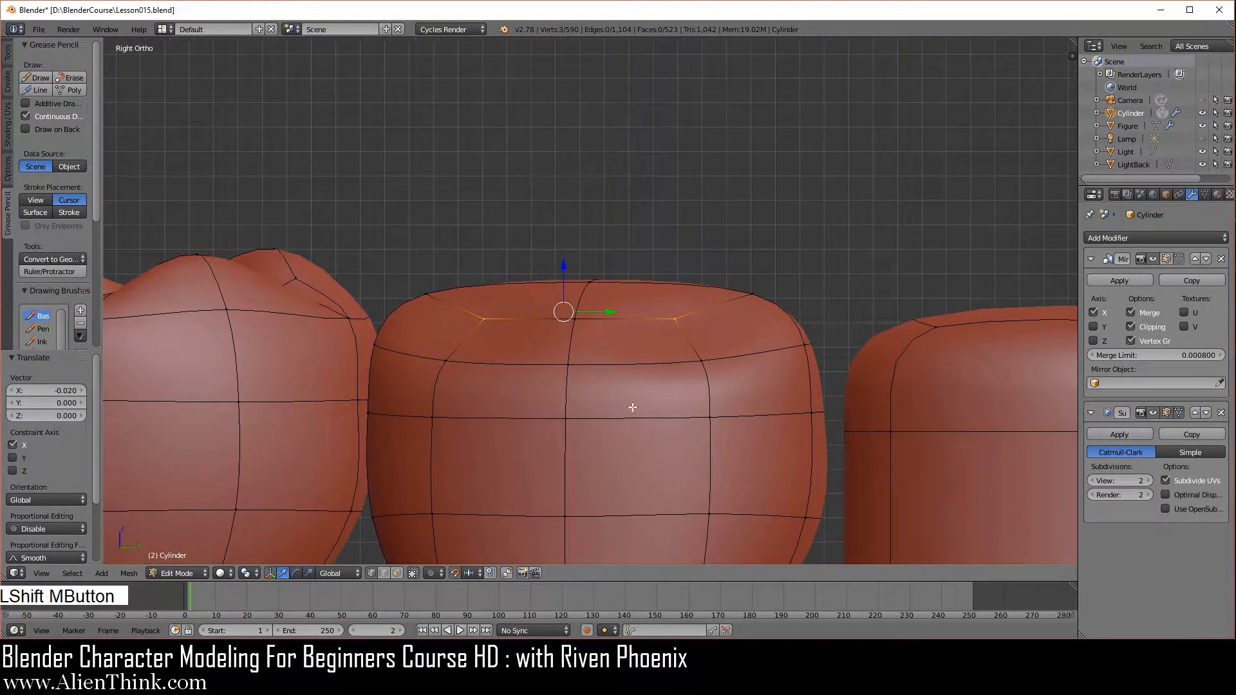
drag(564, 266, 556, 157)
scroll(568, 419, down, 3)
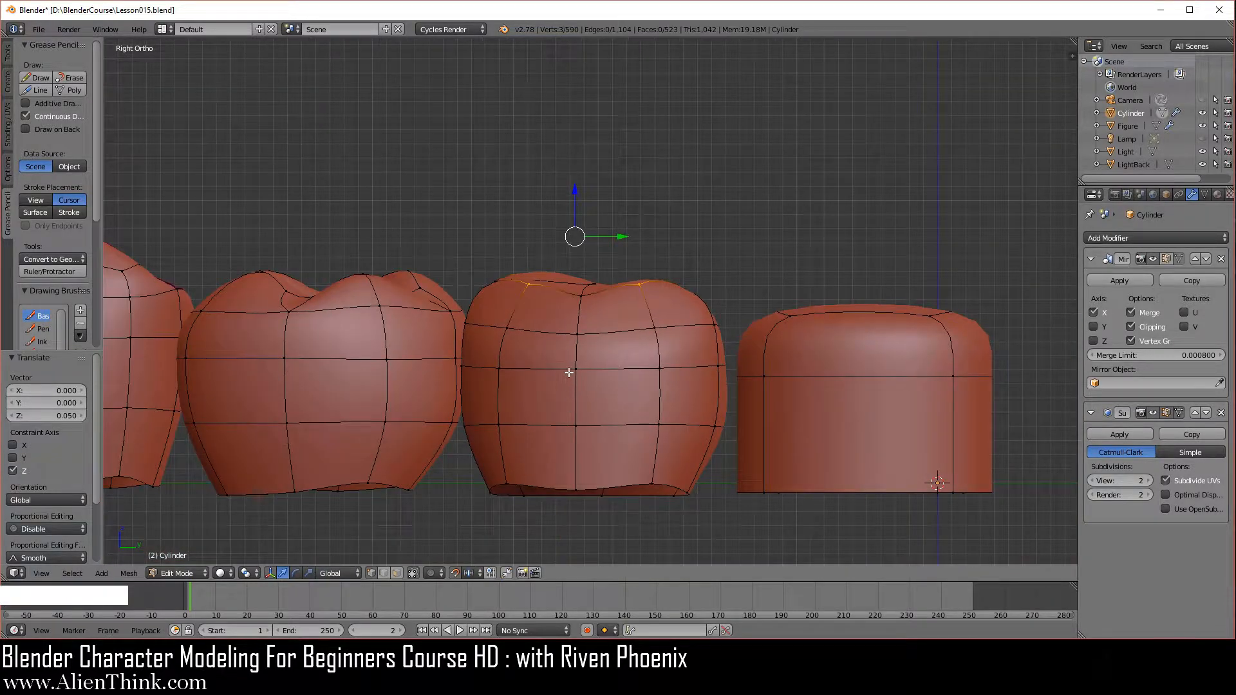
Select the centre vertex of the molar's top and lower it −0.12 along Z, using wireframe shading for the move.
middle_drag(575, 325, 589, 453)
right_click(583, 303)
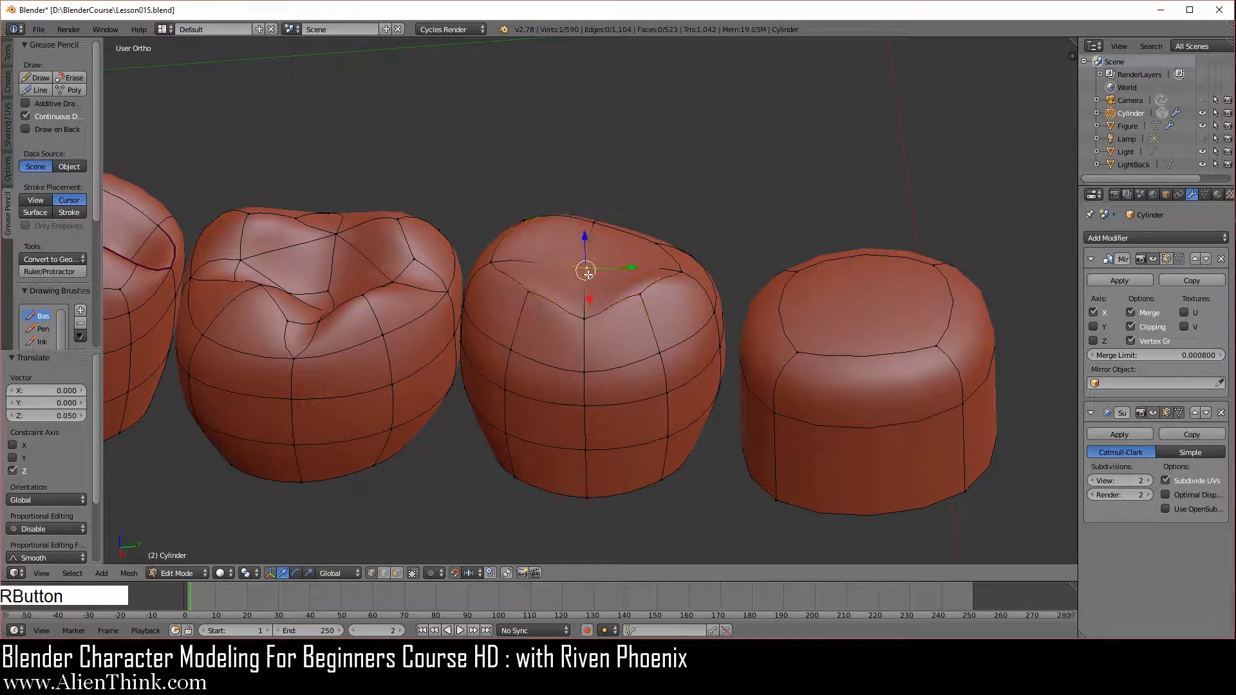
scroll(618, 405, up, 3)
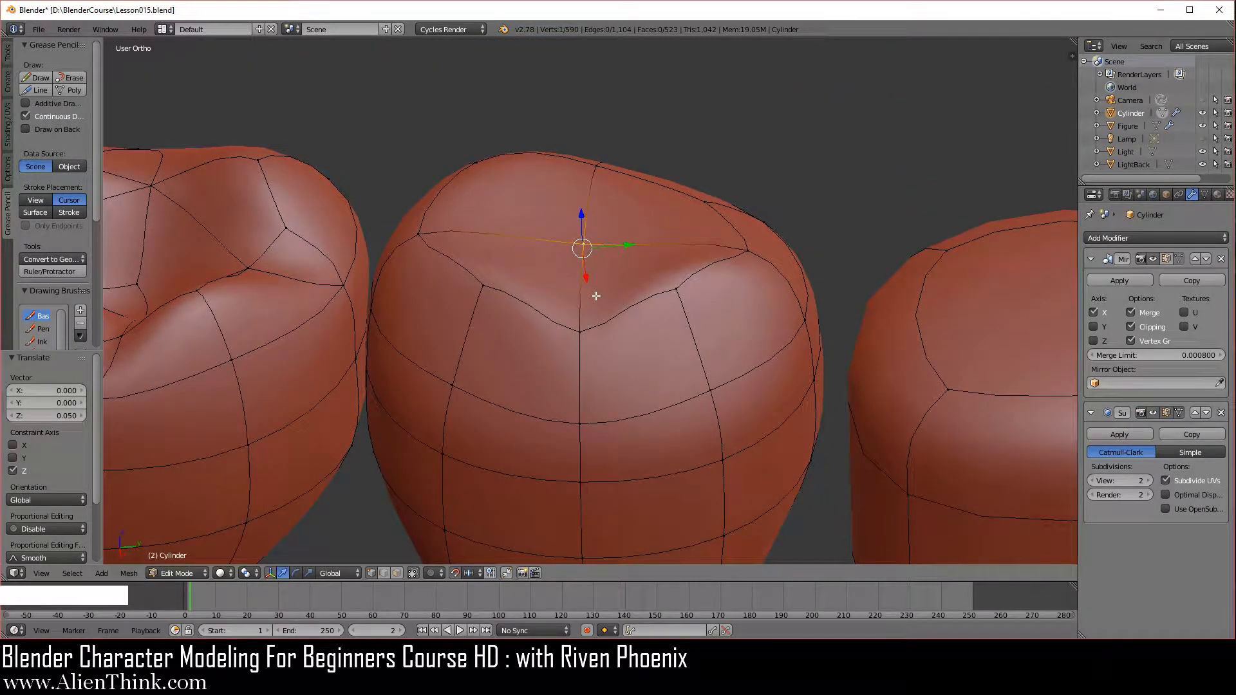
scroll(601, 332, down, 3)
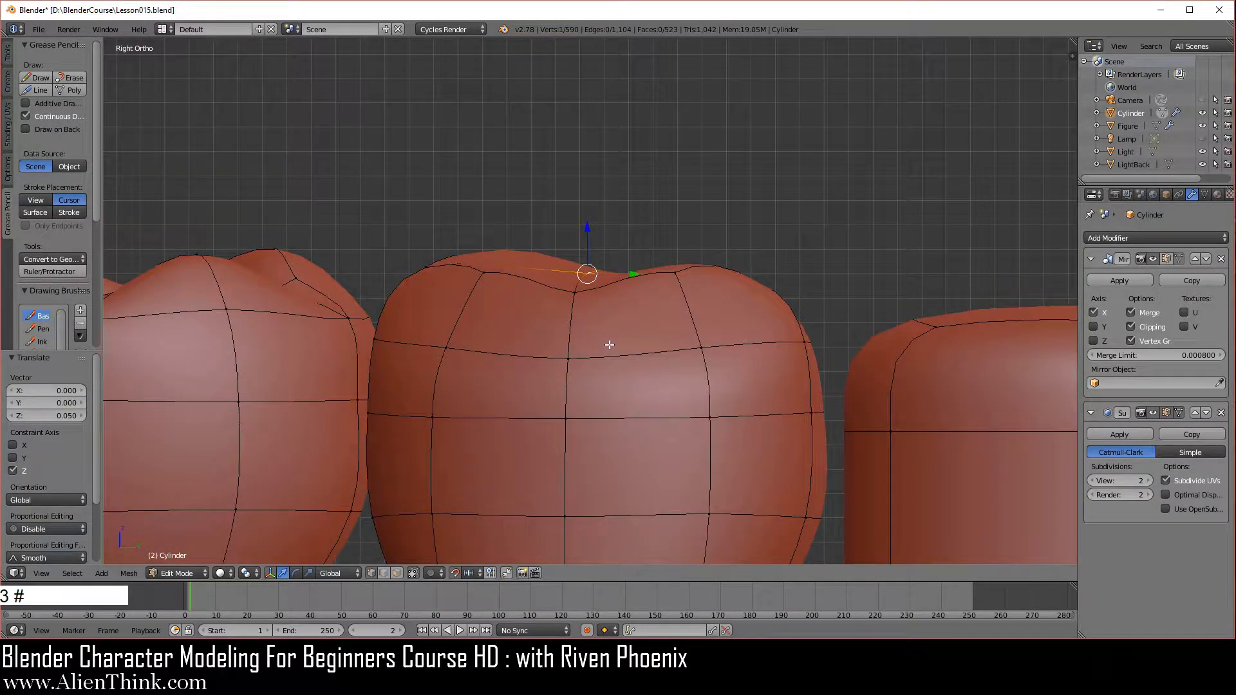
key(KP_3)
shift+middle_drag(607, 350, 606, 311)
key(z)
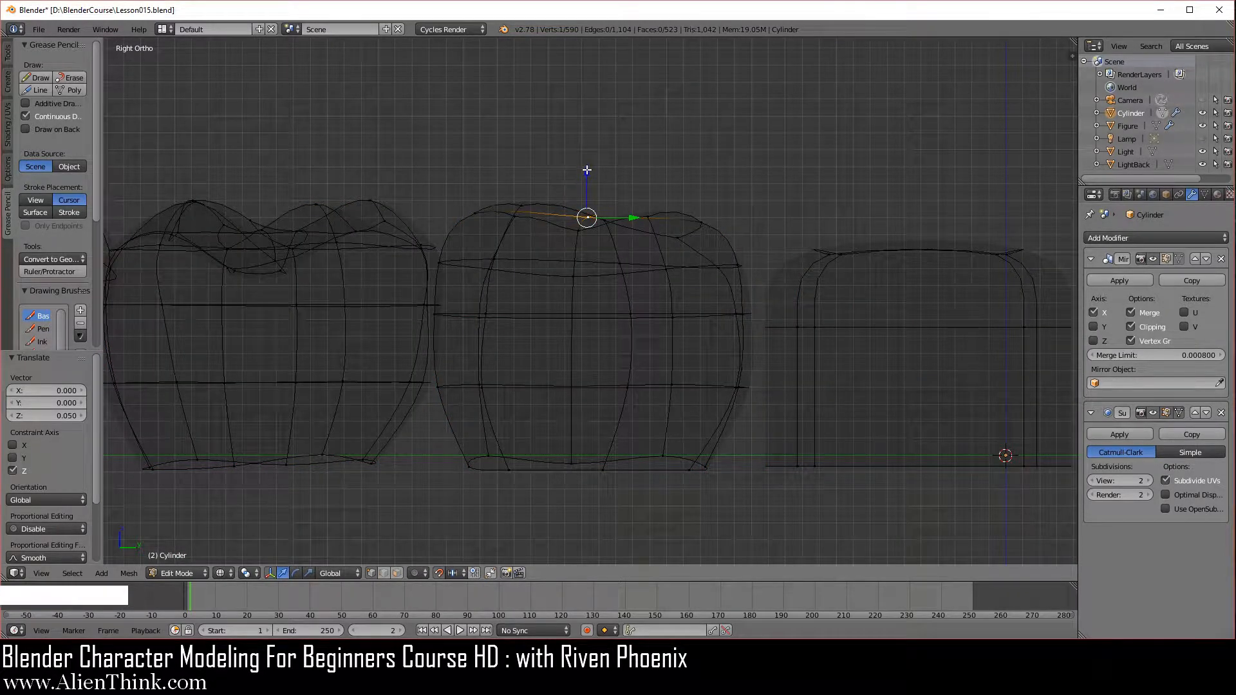
drag(587, 171, 586, 371)
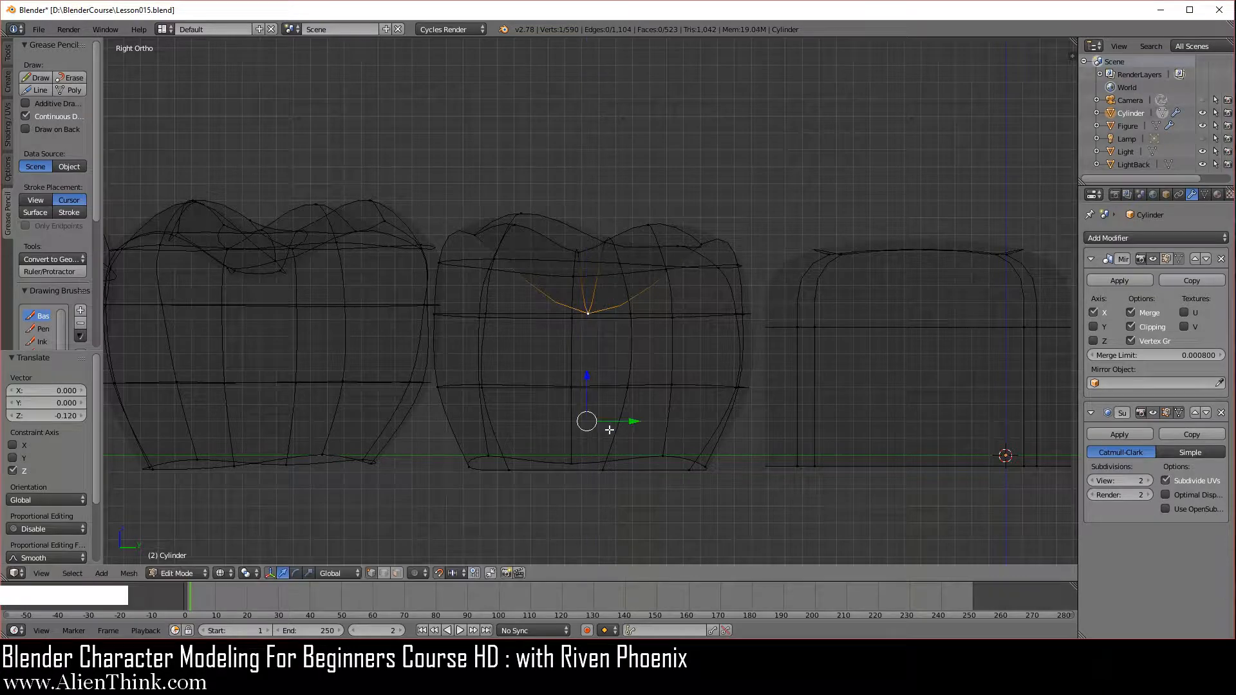
key(z)
In edge selection mode, select the four edges radiating from the molar's sunken centre and apply Rip Fill without displacing them.
middle_drag(538, 256, 624, 474)
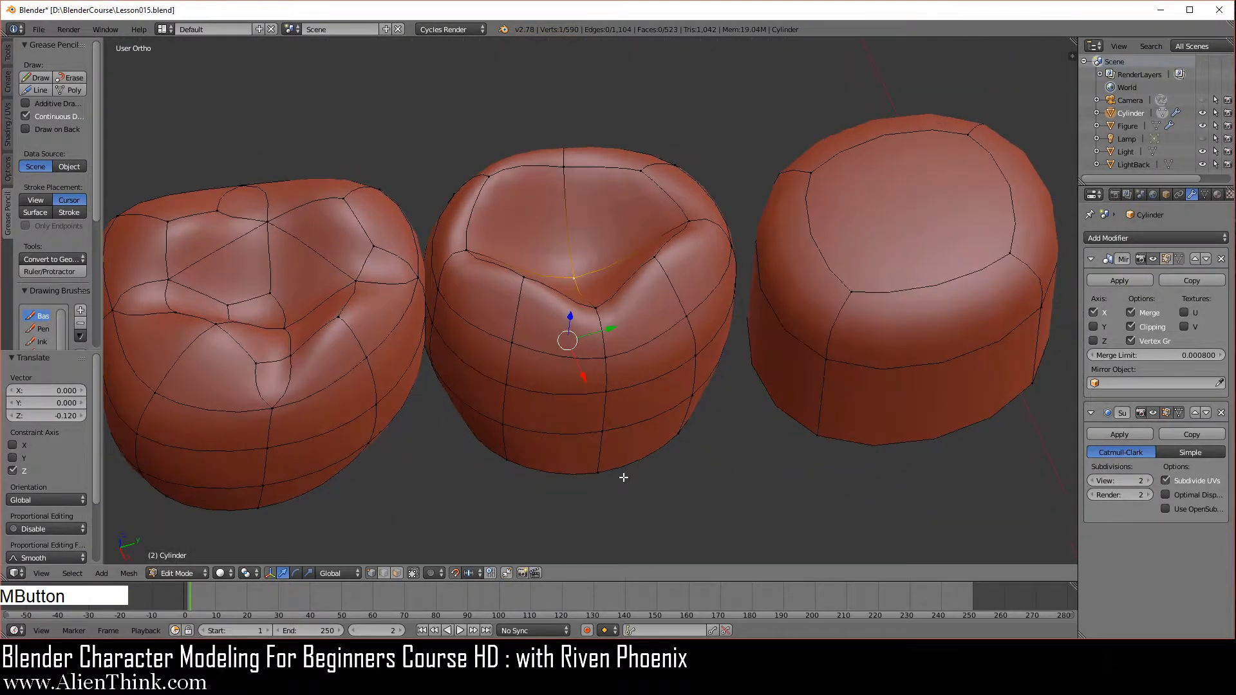
scroll(574, 450, up, 1)
shift+middle_drag(631, 414, 643, 391)
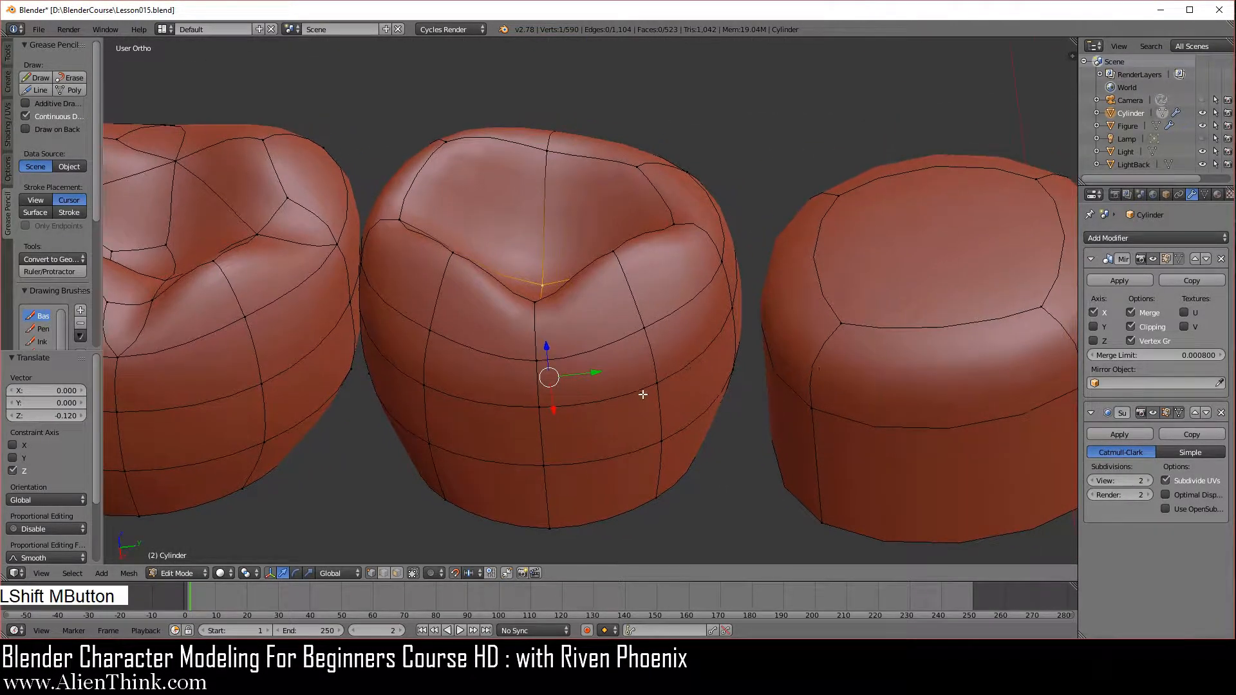
click(390, 573)
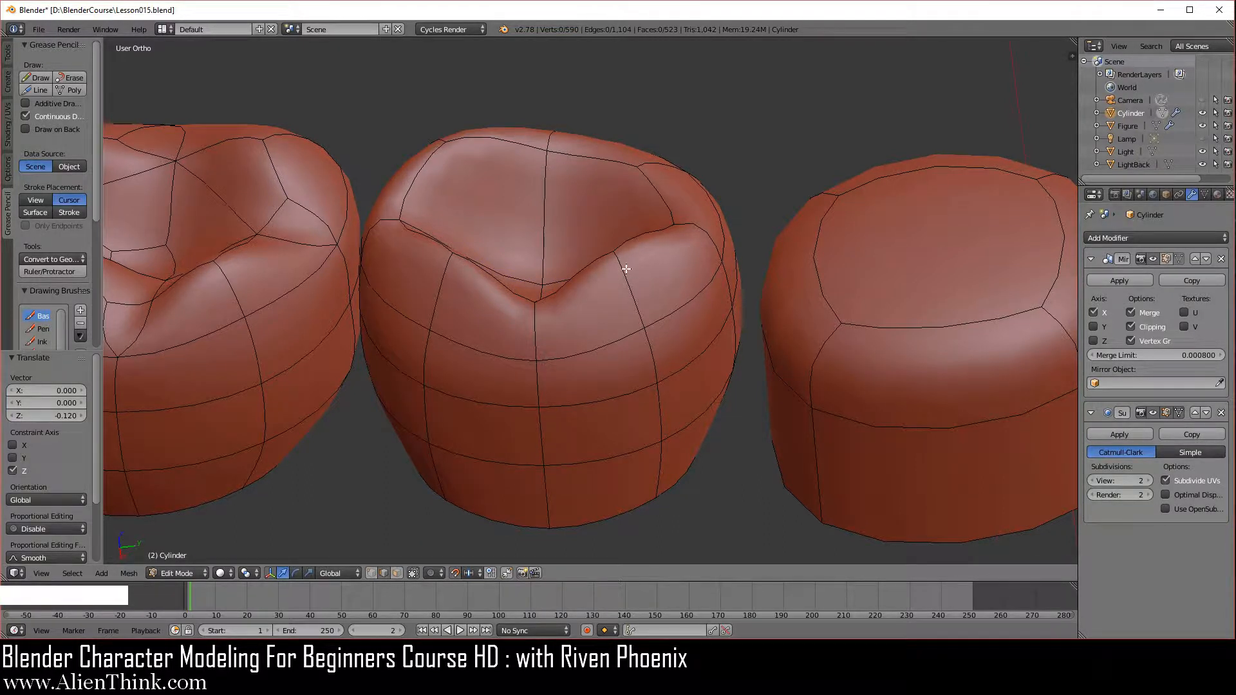
middle_drag(539, 318, 523, 266)
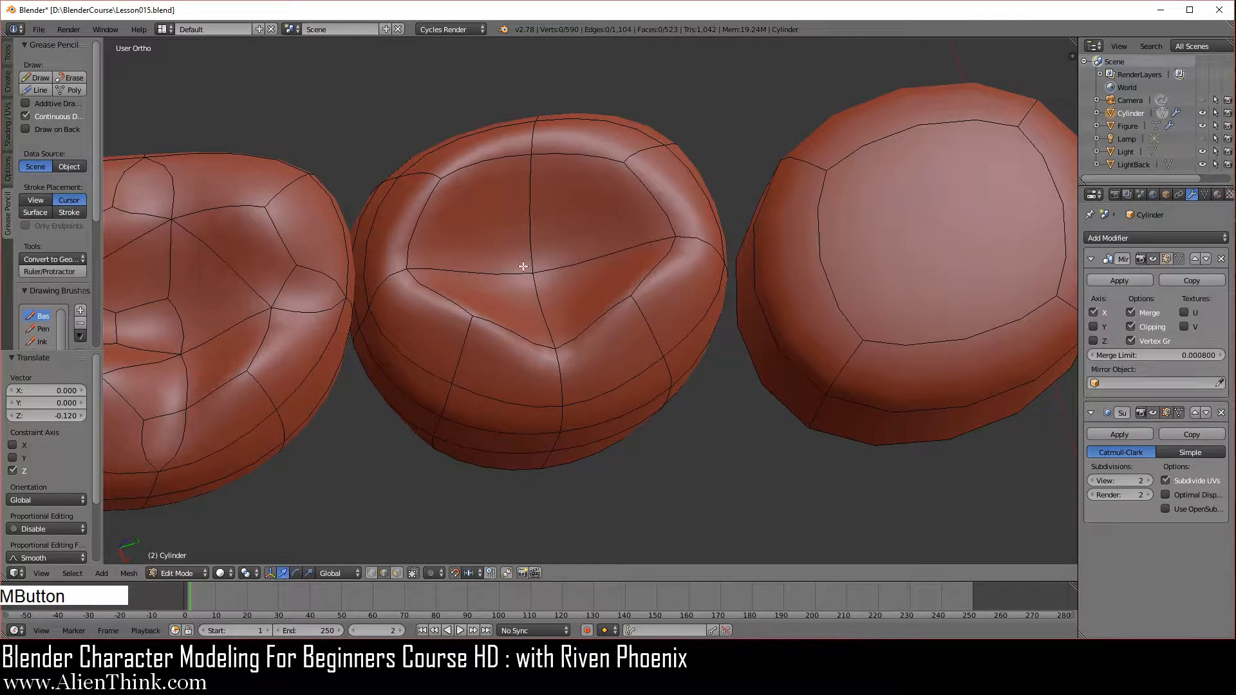
right_click(528, 229)
shift+right_click(547, 307)
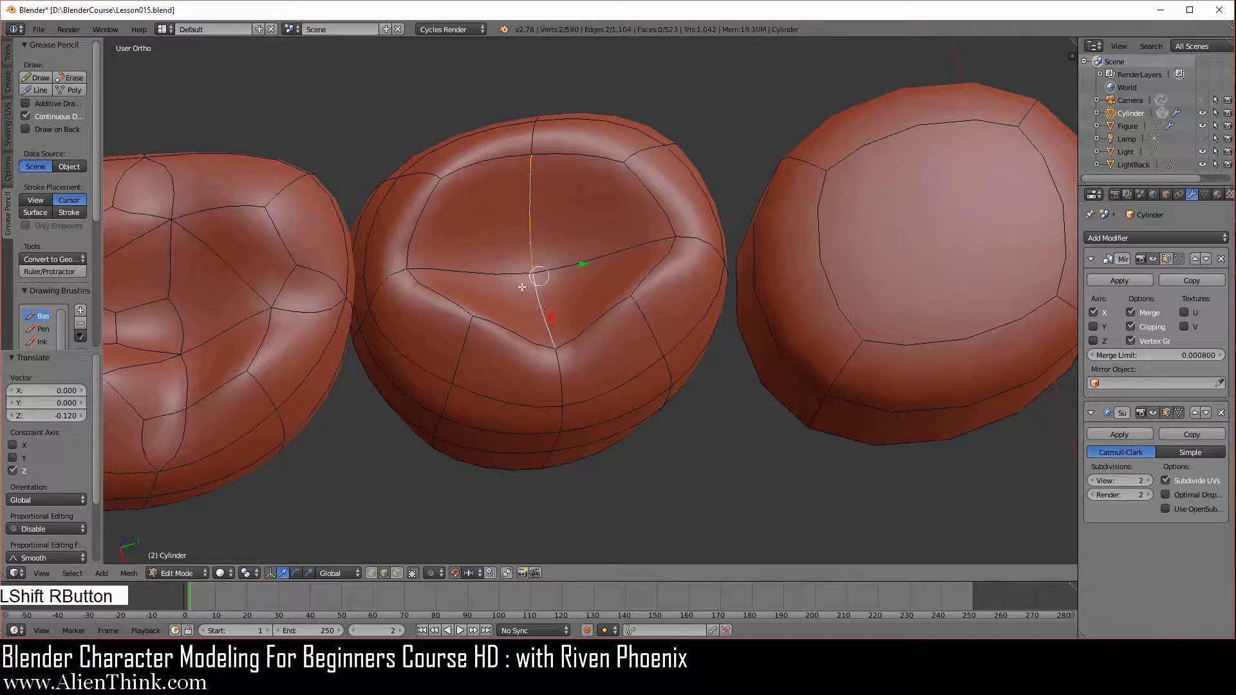
shift+right_click(507, 271)
shift+right_click(610, 260)
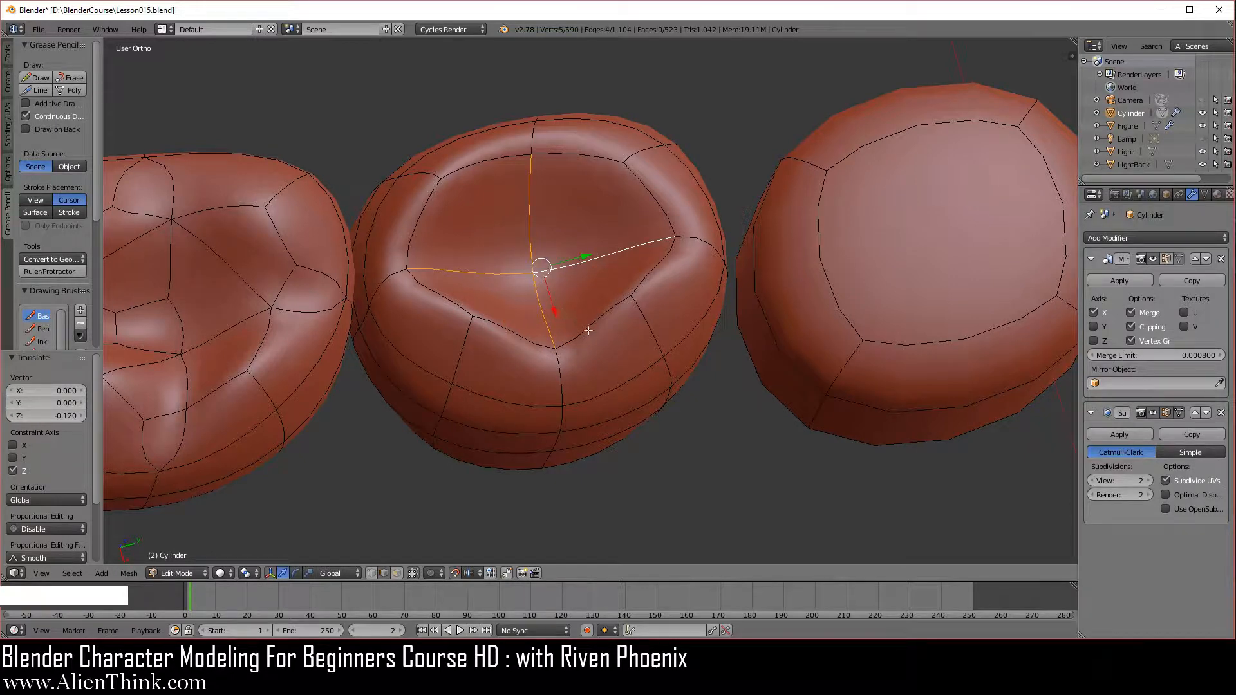
key(alt+v)
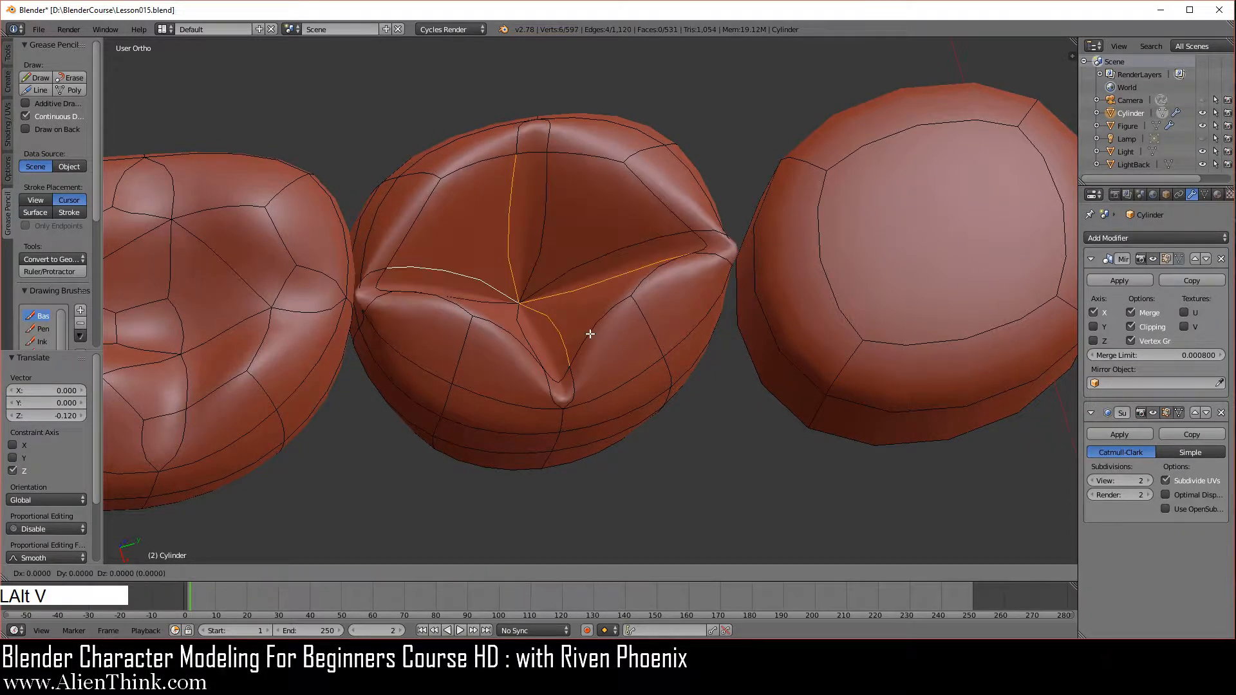
click(572, 303)
Complete the edge selection around all four ripped grooves, including their end edges, and apply Smooth three times.
middle_drag(655, 365, 628, 389)
scroll(629, 389, up, 2)
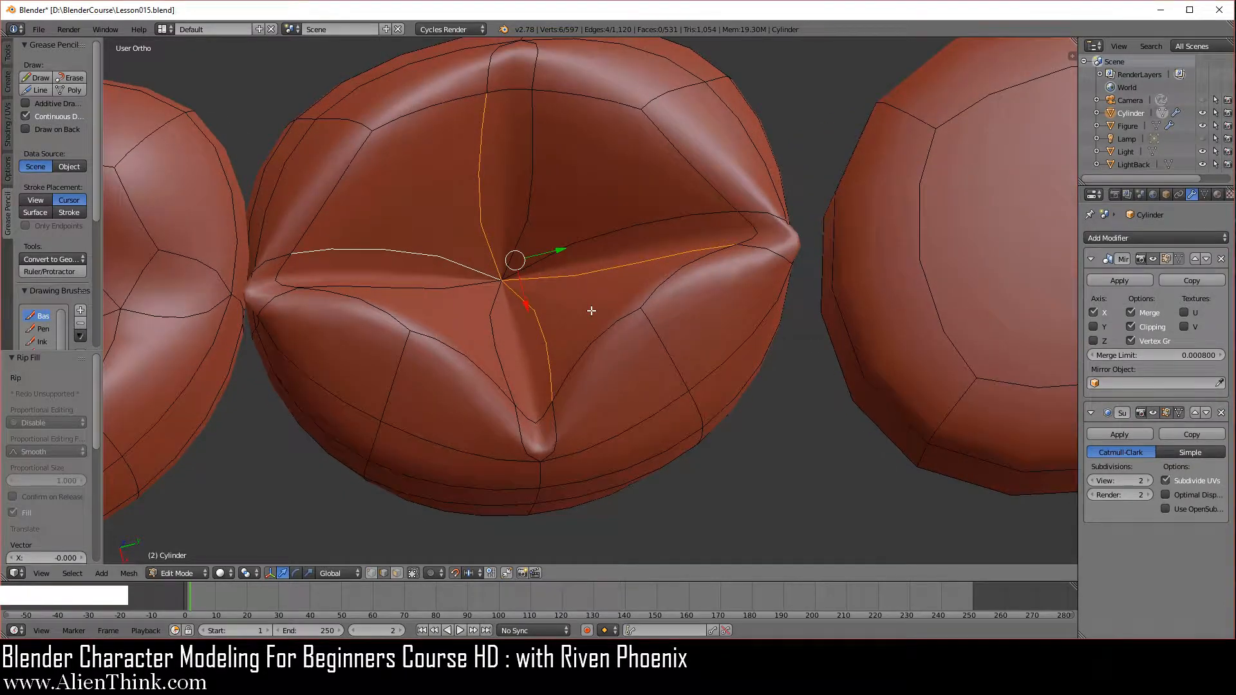
shift+right_click(530, 193)
shift+right_click(584, 236)
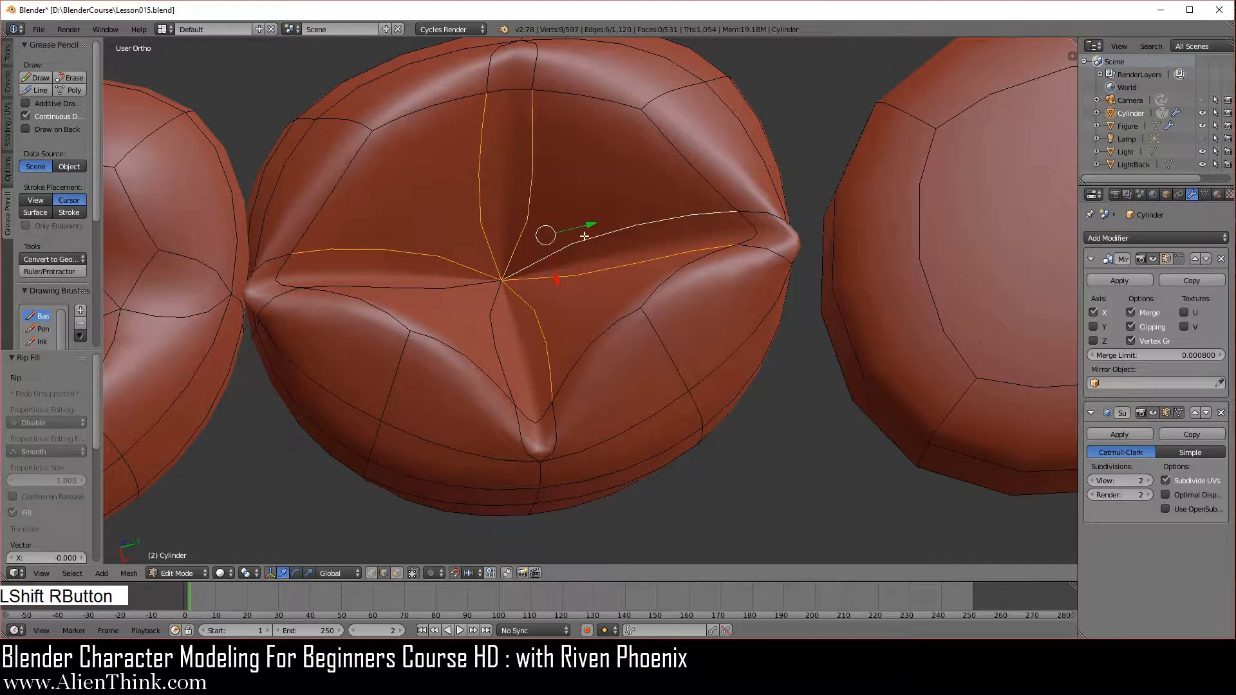
shift+right_click(503, 317)
shift+right_click(458, 285)
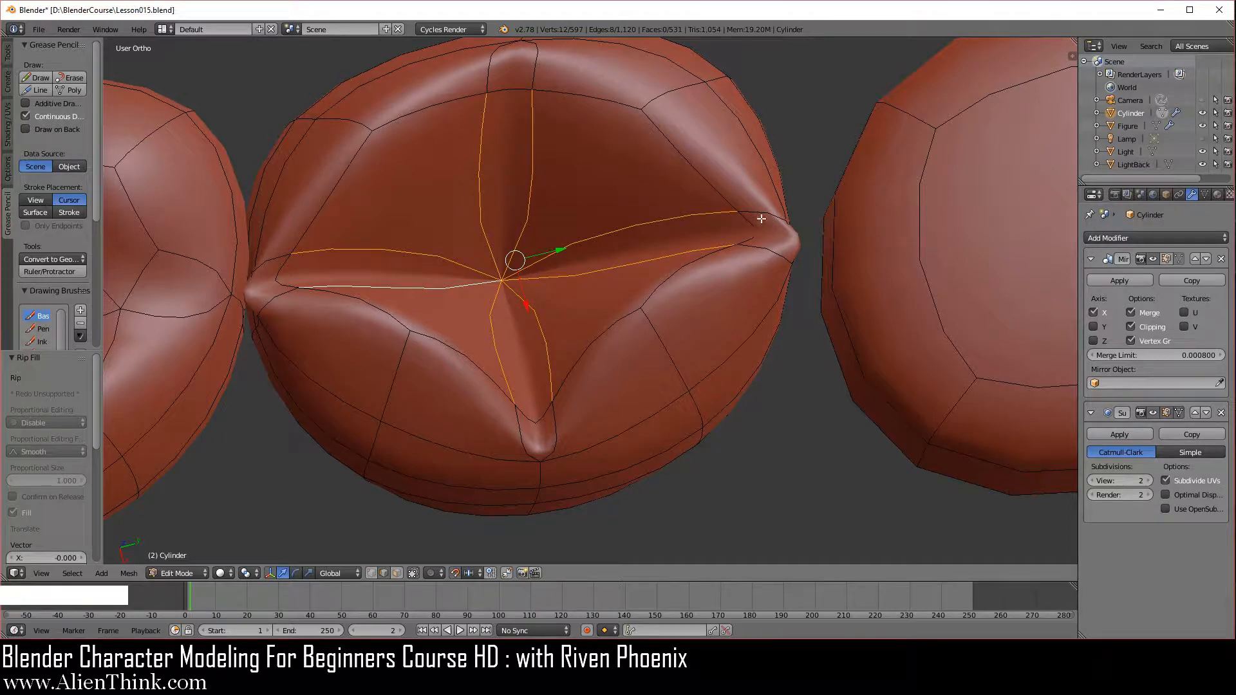
shift+right_click(502, 91)
shift+right_click(749, 233)
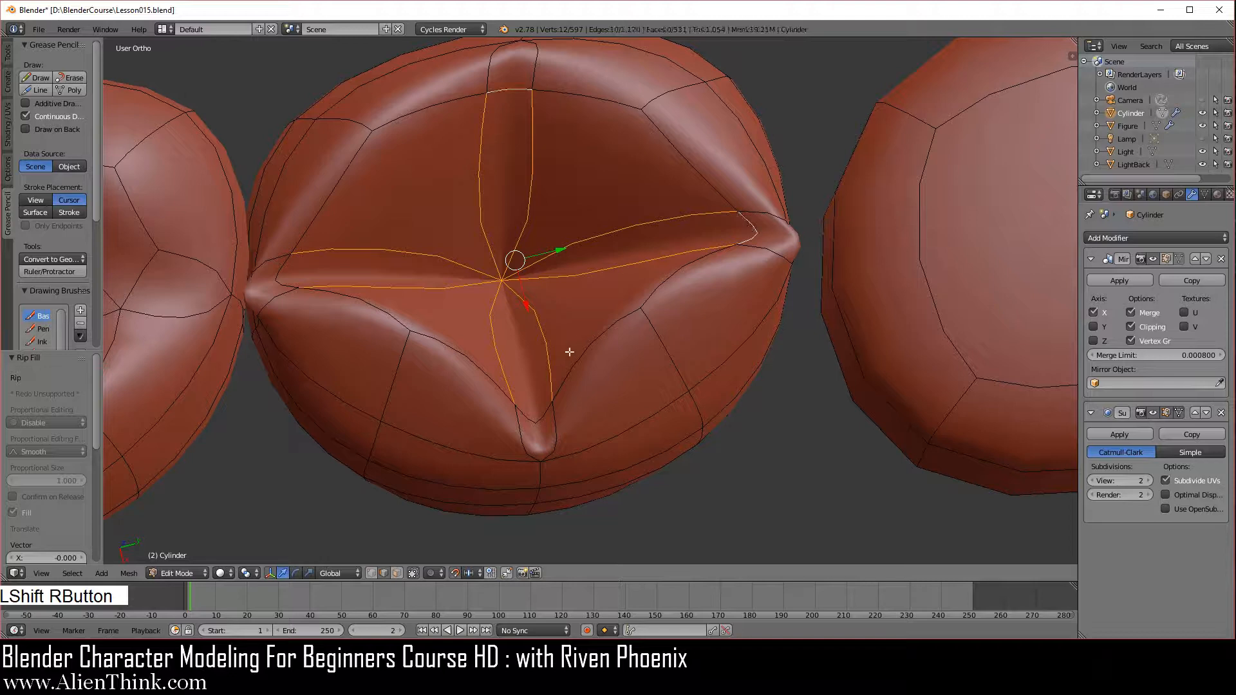
shift+right_click(528, 409)
shift+right_click(284, 277)
scroll(678, 348, down, 1)
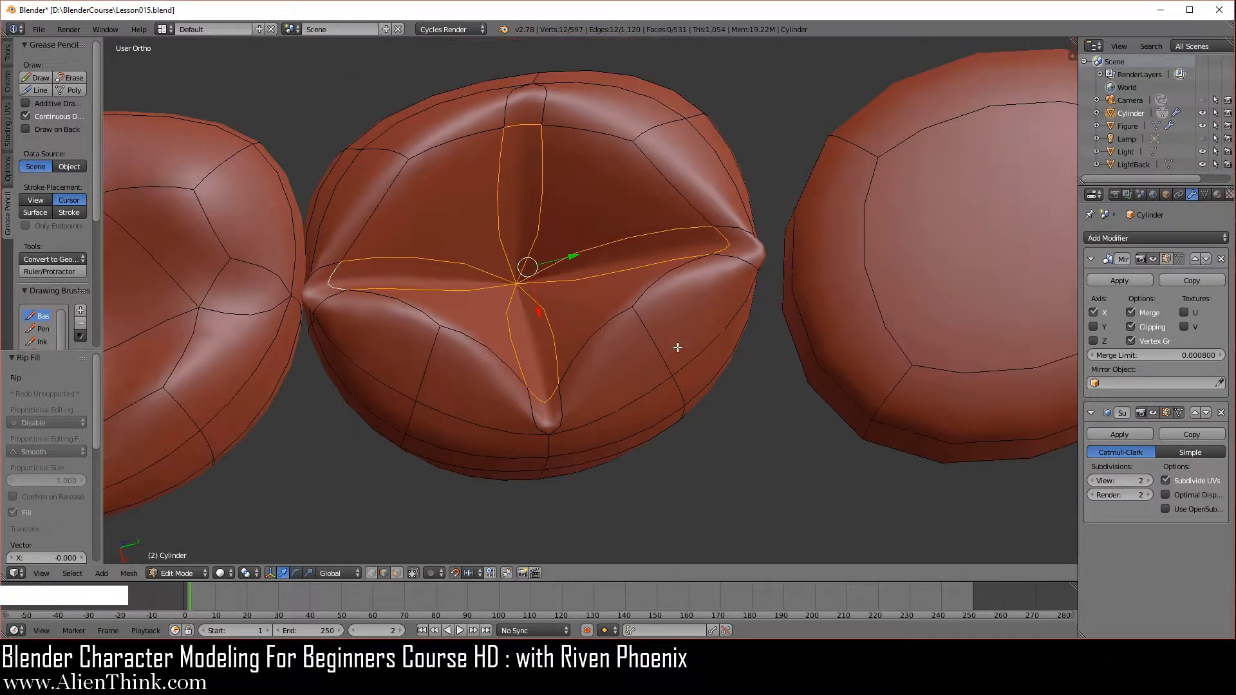
key(w)
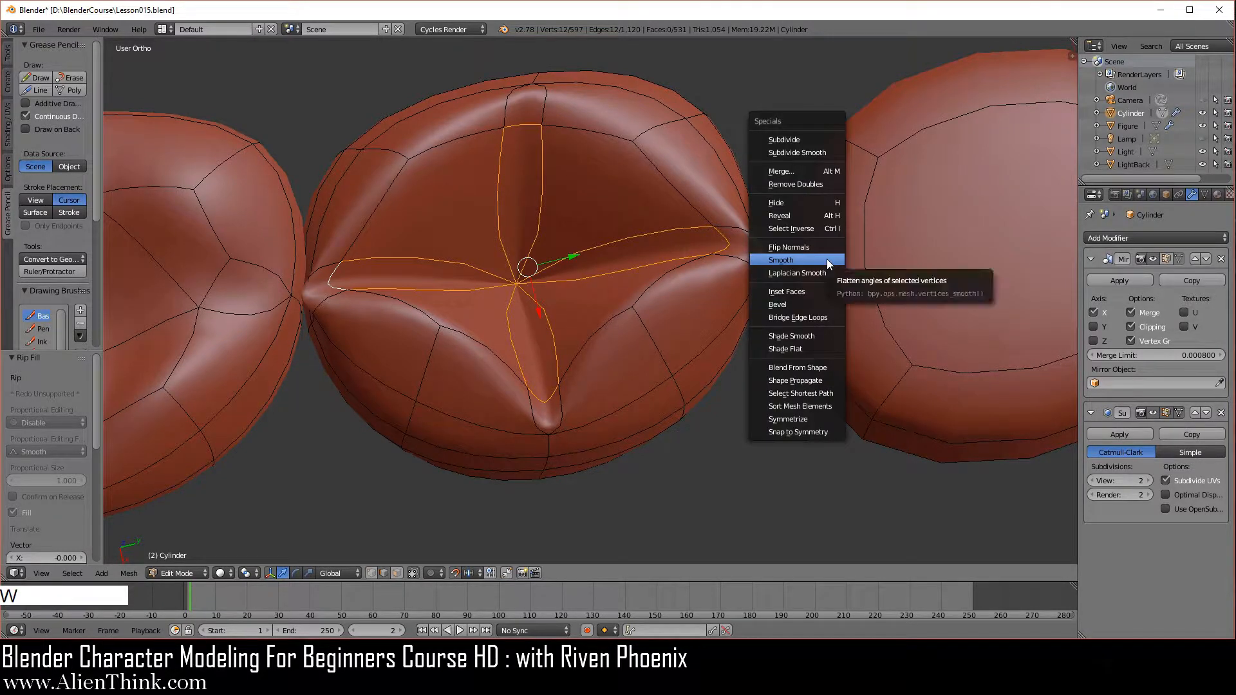
click(826, 259)
key(w)
click(827, 259)
key(w)
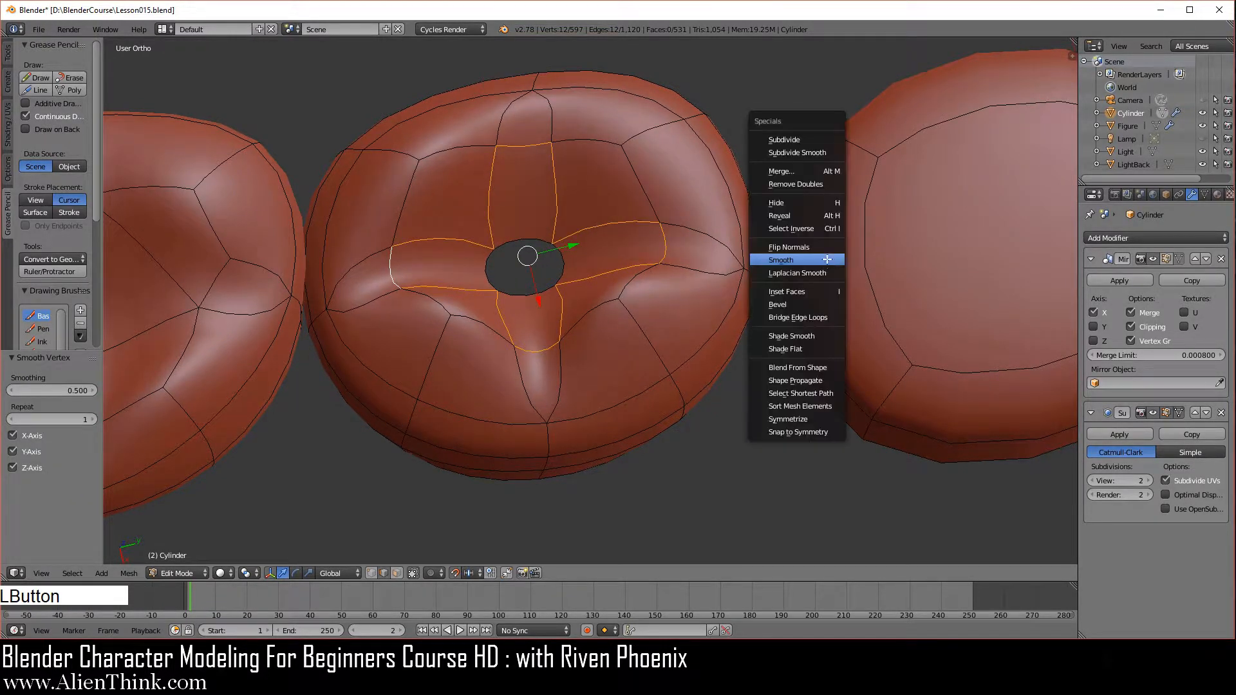
click(827, 258)
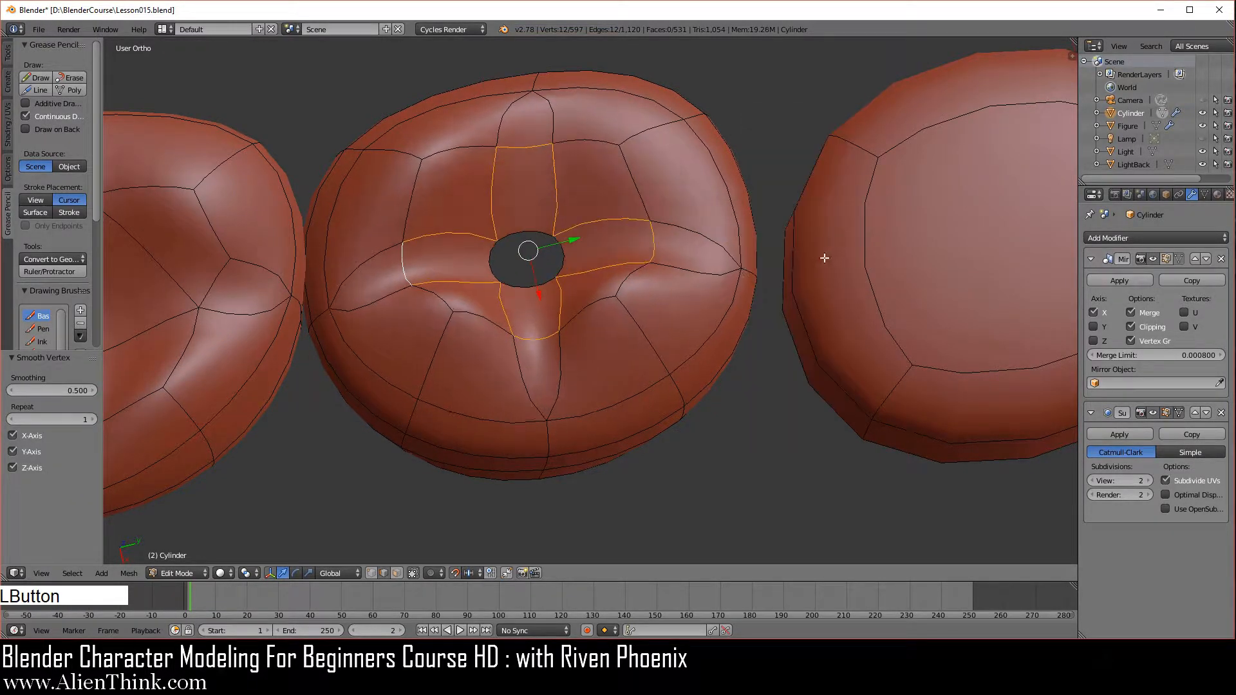
Fill the open edge loop at the molar's centre with a face, and inspect the tooth in Object Mode before resuming editing.
alt+right_click(568, 257)
key(f)
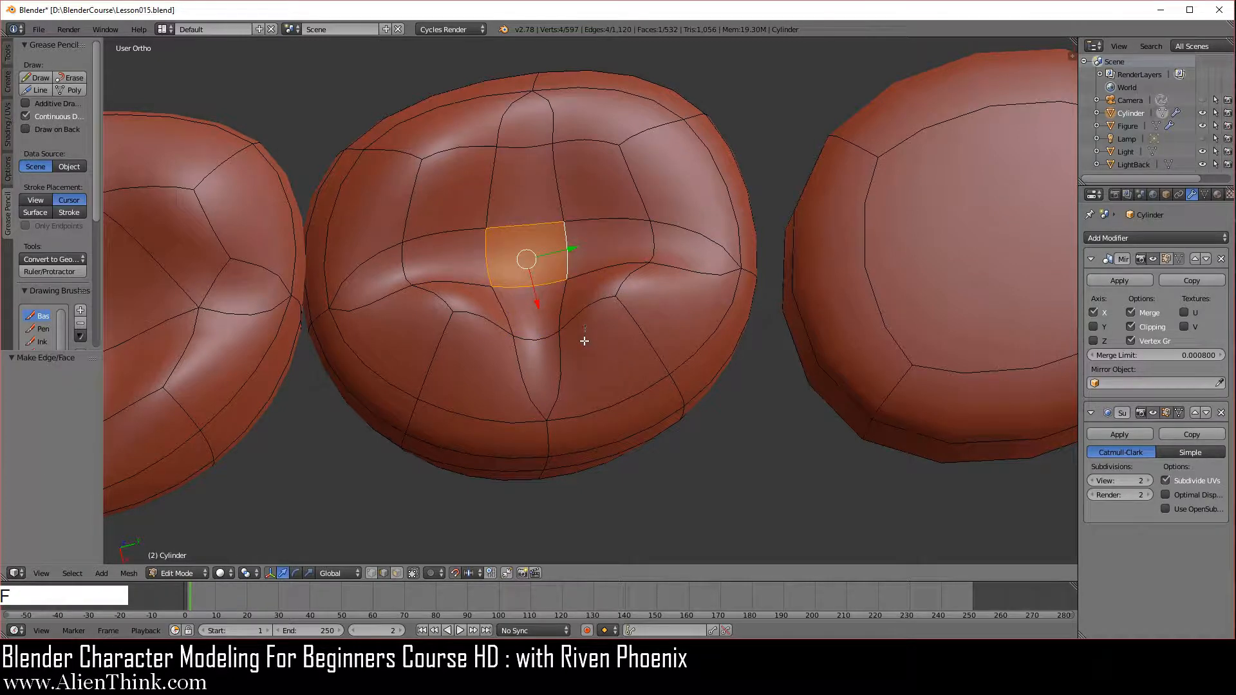
key(a)
middle_drag(579, 455, 535, 419)
key(Tab)
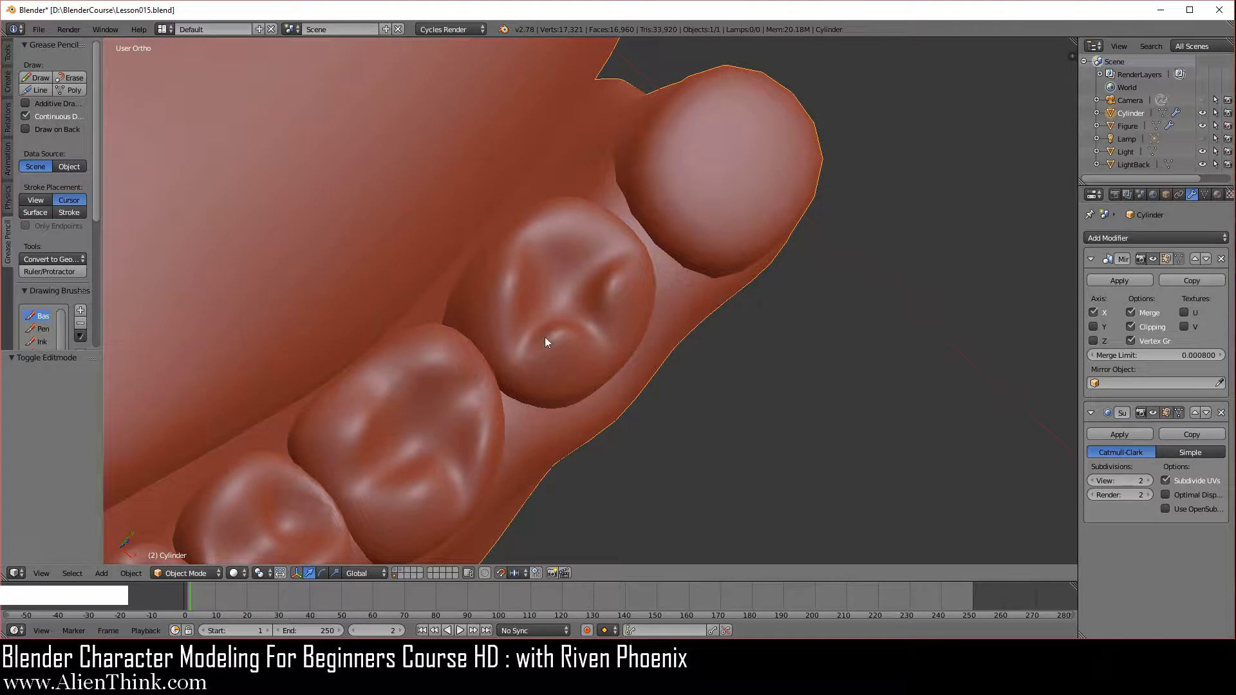
middle_drag(531, 519, 607, 297)
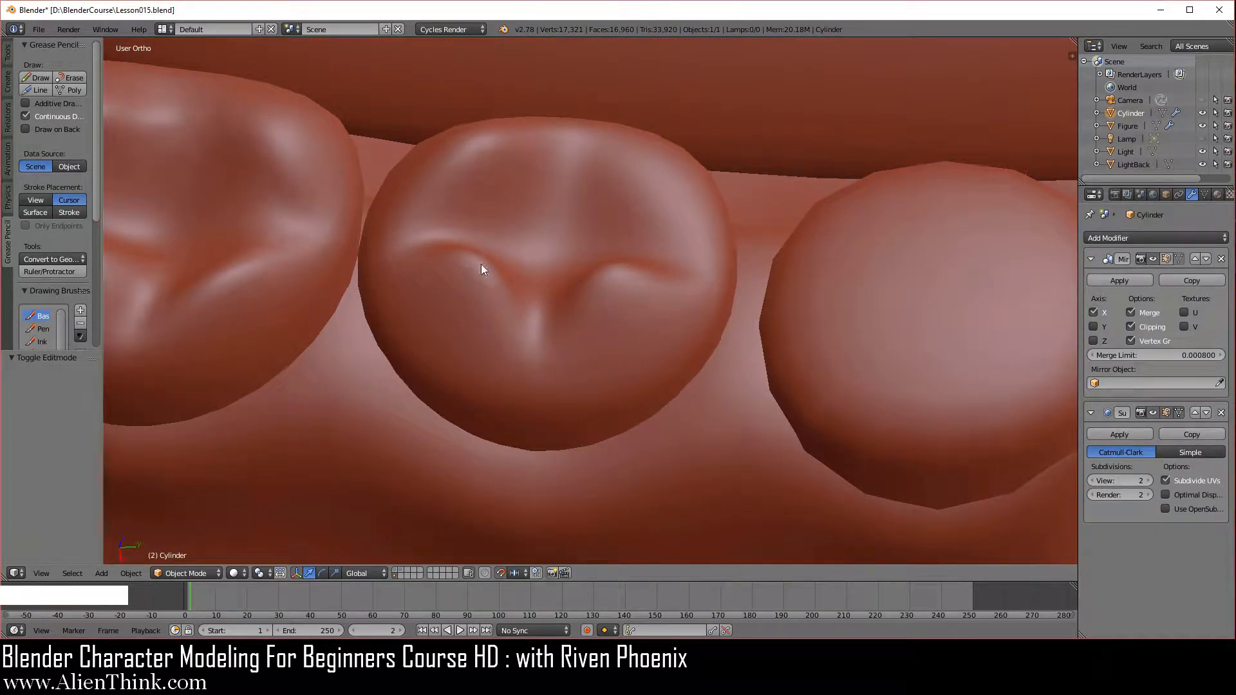
key(Tab)
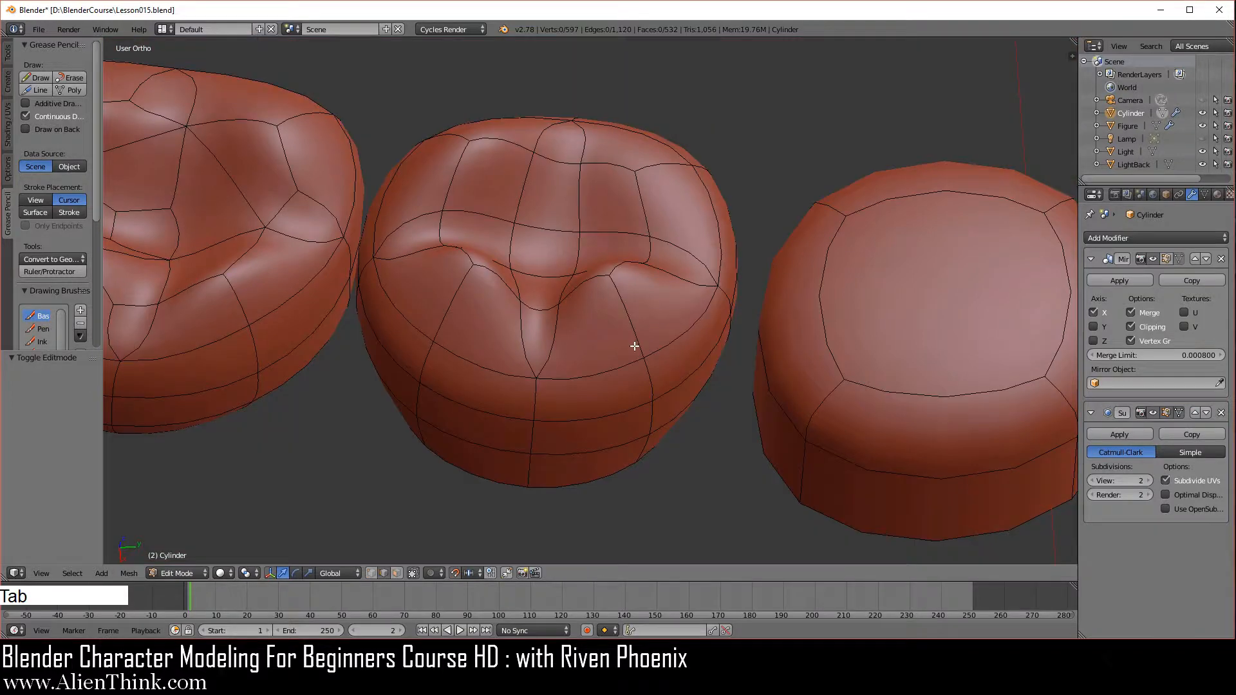
Select the edge running down from the molar's rear outer cusp and smooth it once.
mouse_move(573, 384)
middle_down()
mouse_move(562, 407)
mouse_move(582, 368)
middle_up()
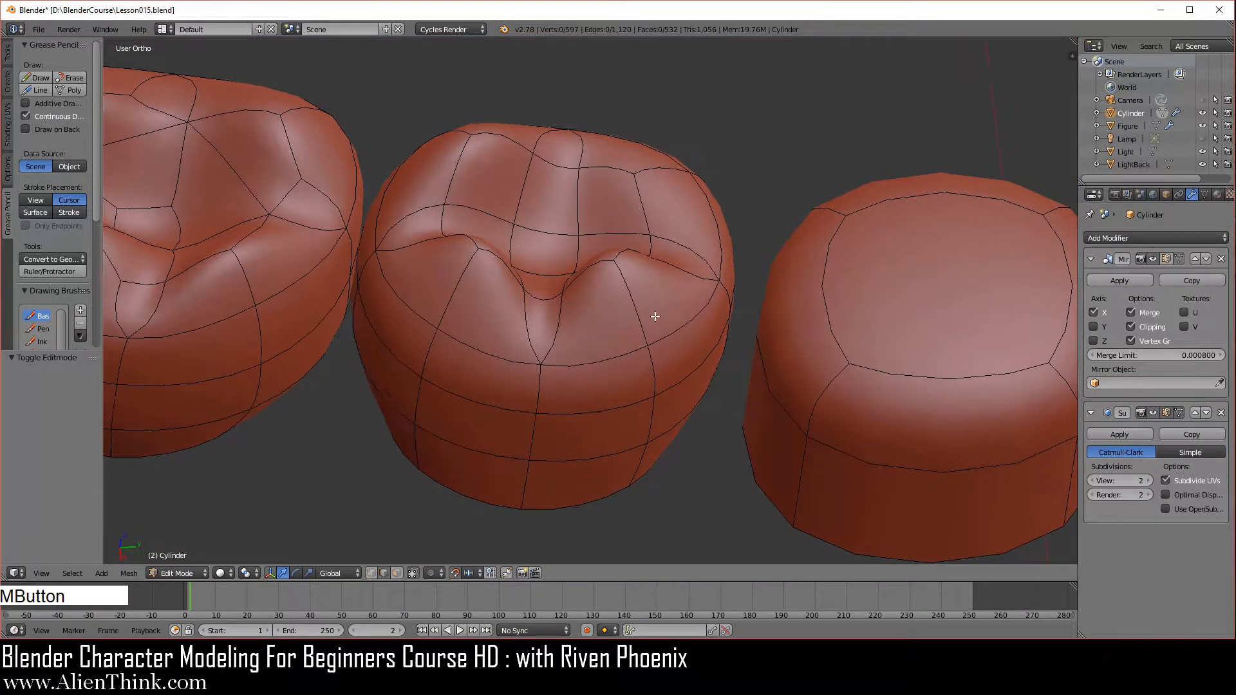
right_click(630, 286)
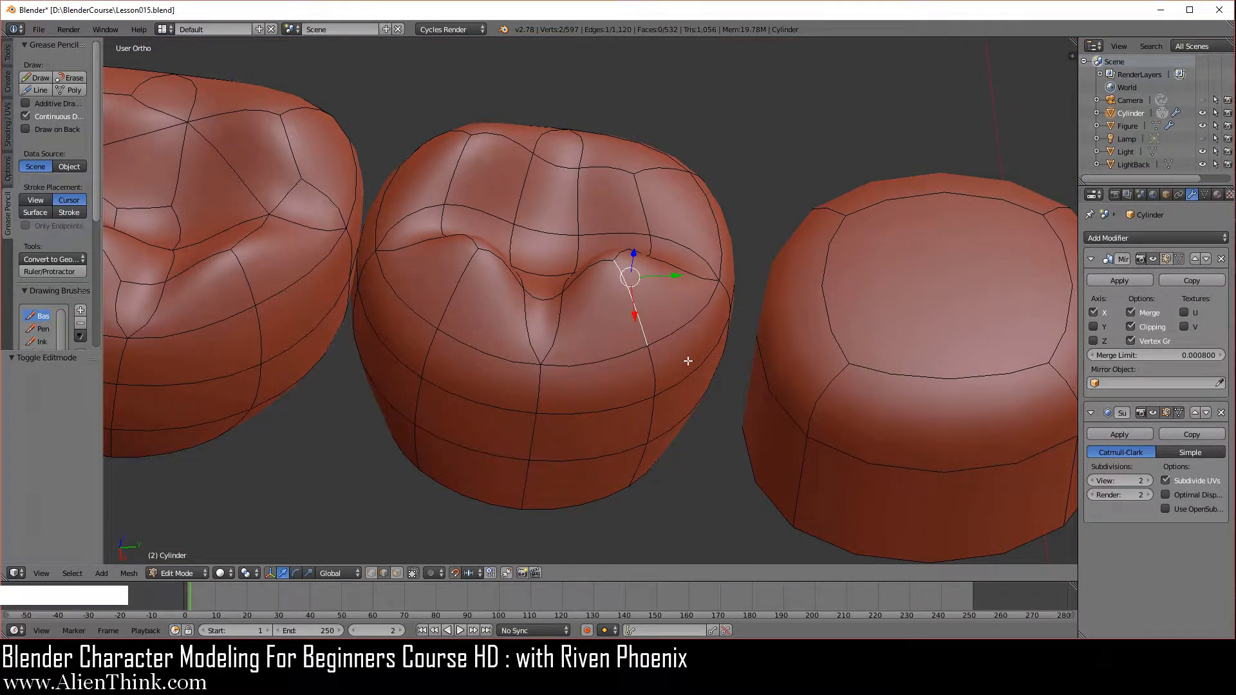
key(KP_3)
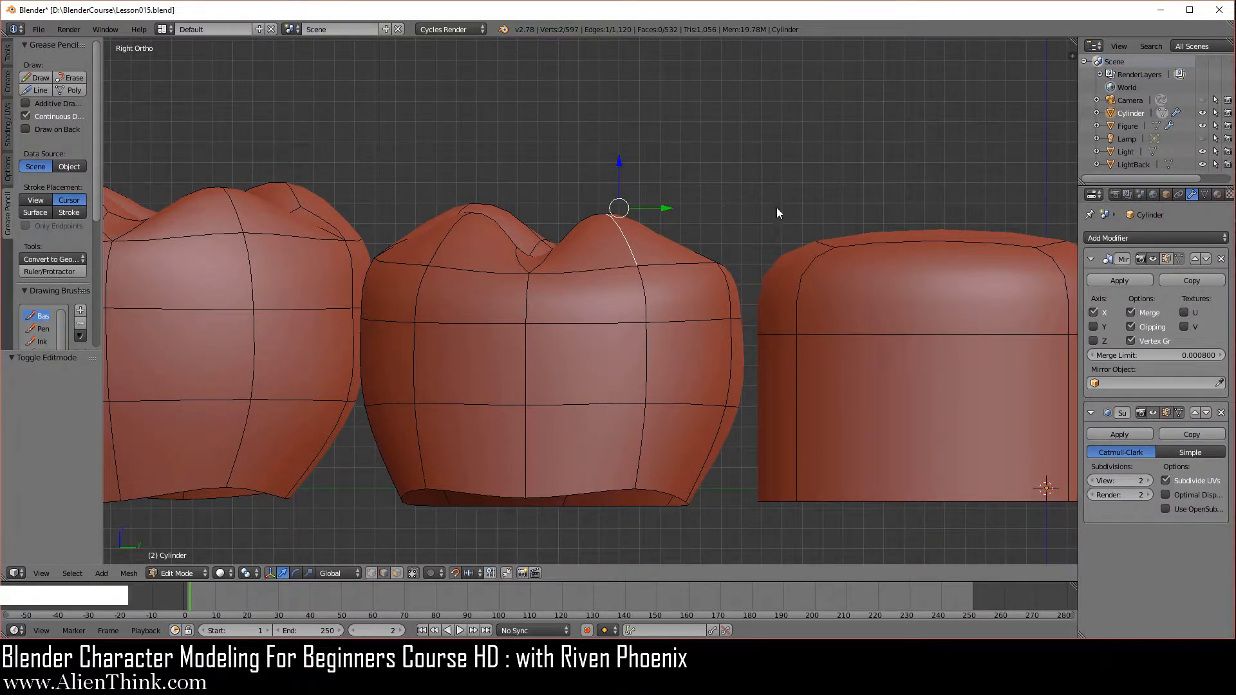
key(w)
click(777, 209)
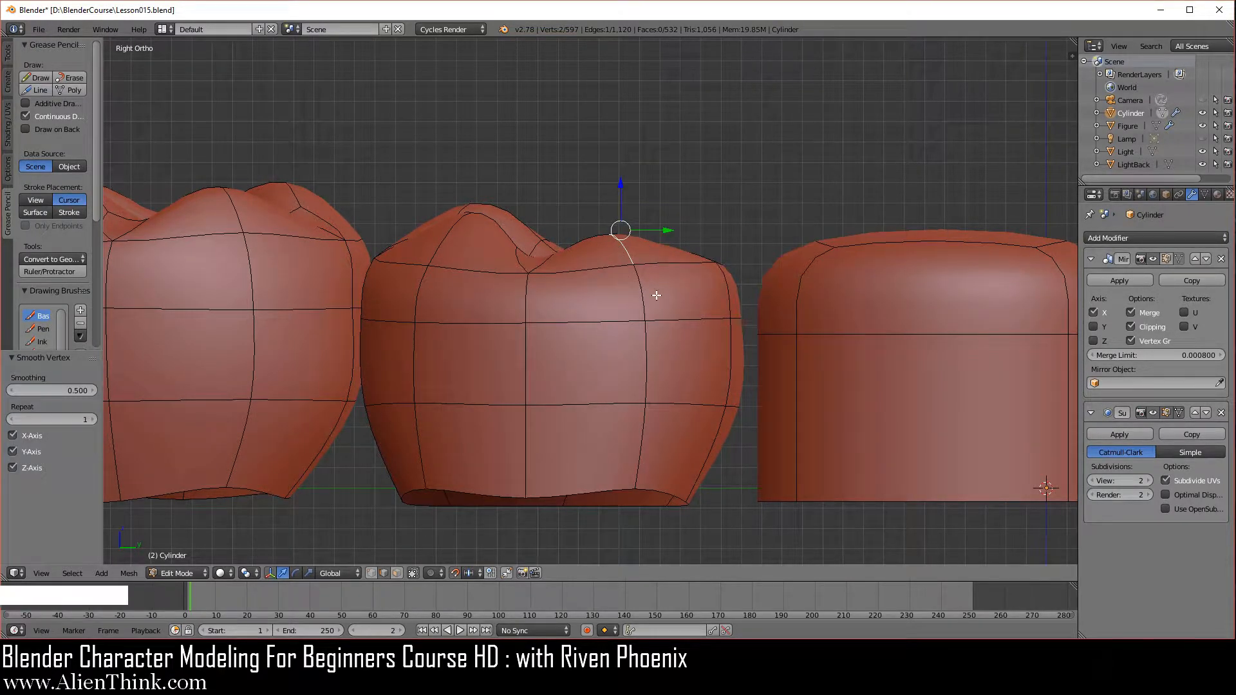
Add the next edge below to the selection, move both 0.02 along Y, and raise the rear cusp's upper edge 0.01 along Z.
key(shift)
shift+right_click(639, 289)
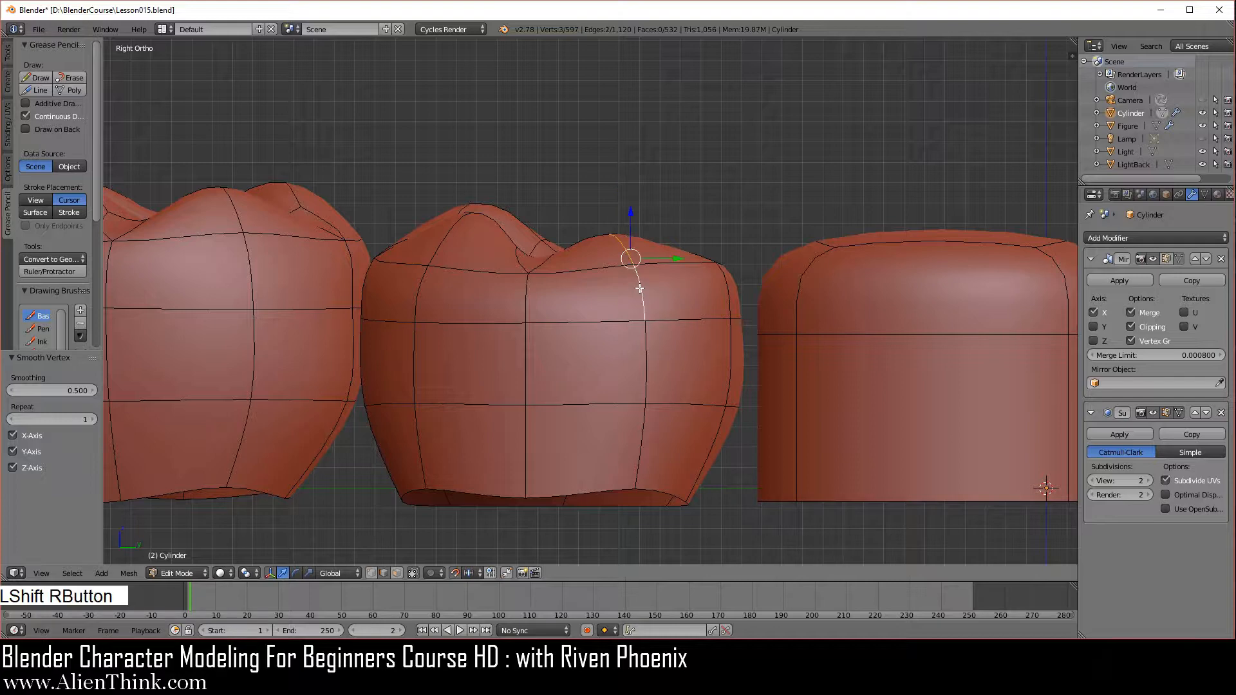
drag(678, 258, 708, 258)
shift+right_click(647, 239)
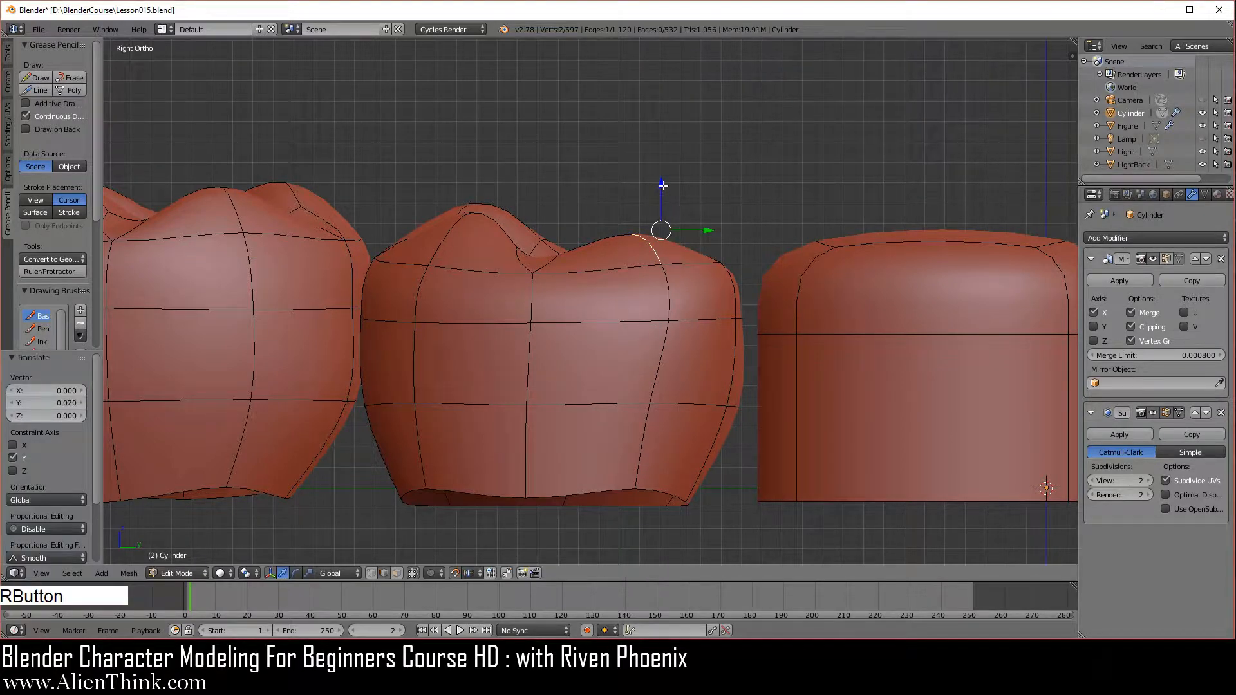
drag(662, 187, 660, 165)
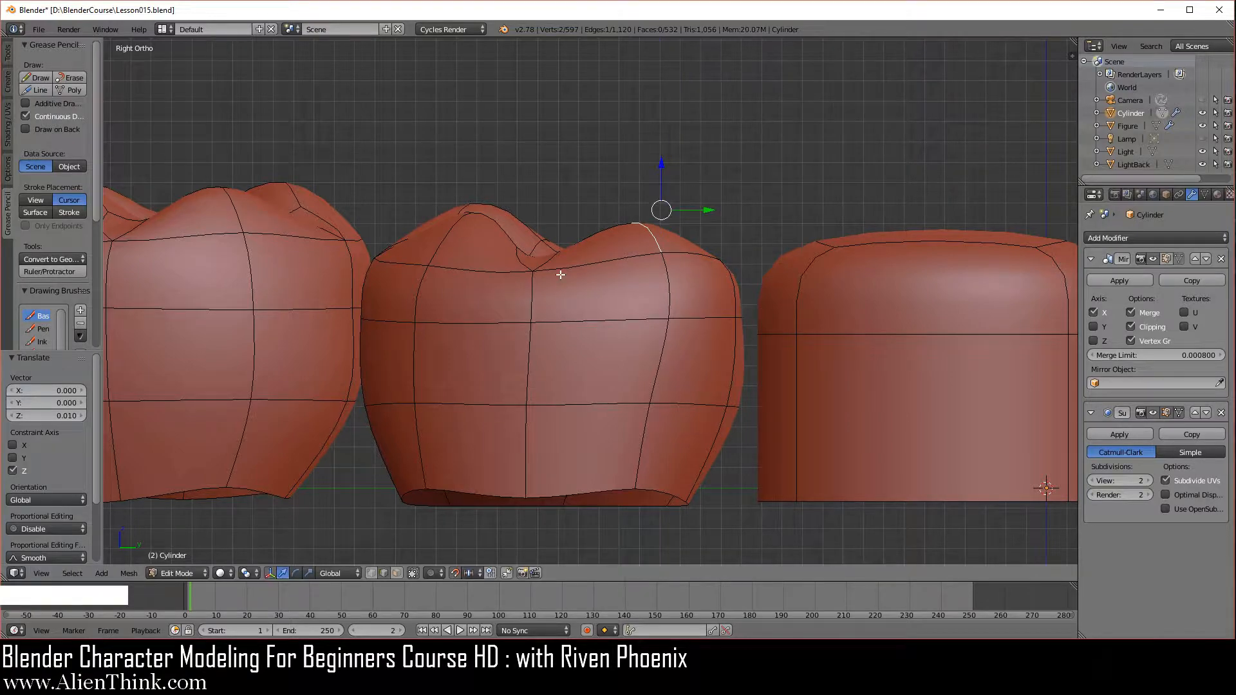
Smooth the short edge of the molar's front outer cusp once, shift it slightly forward along Y, and raise it 0.02 along Z.
middle_drag(539, 230, 603, 454)
right_click(468, 294)
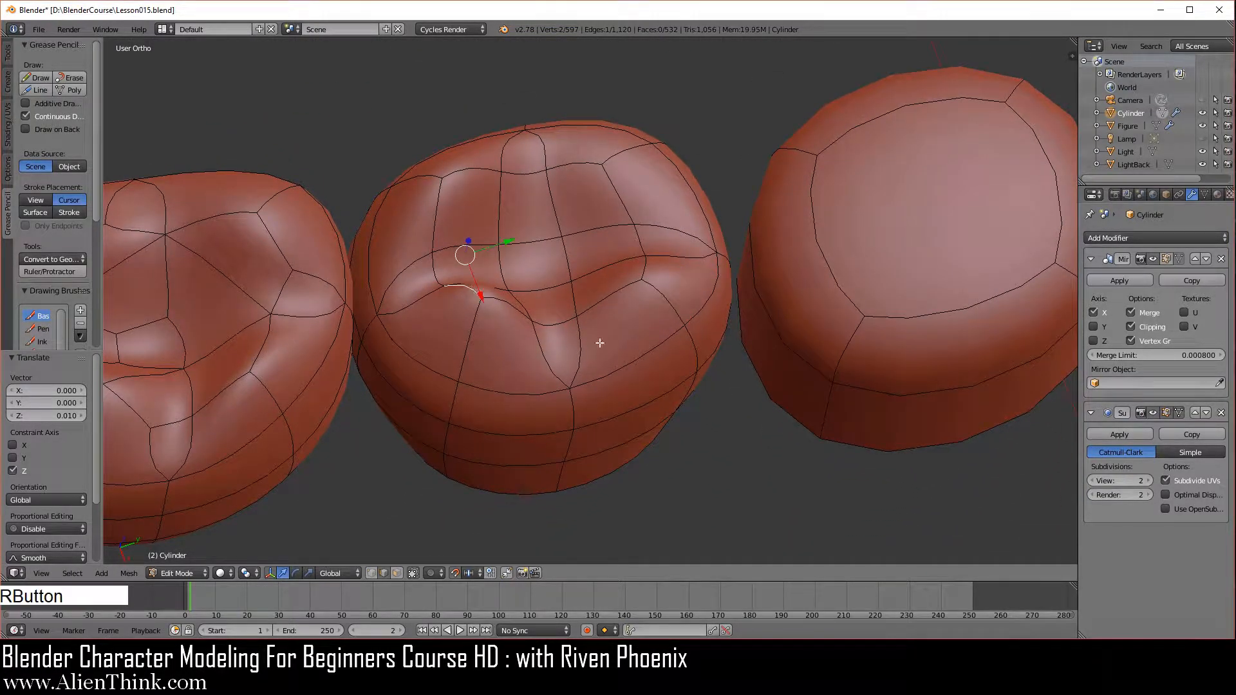
key(w)
click(684, 266)
key(KP_3)
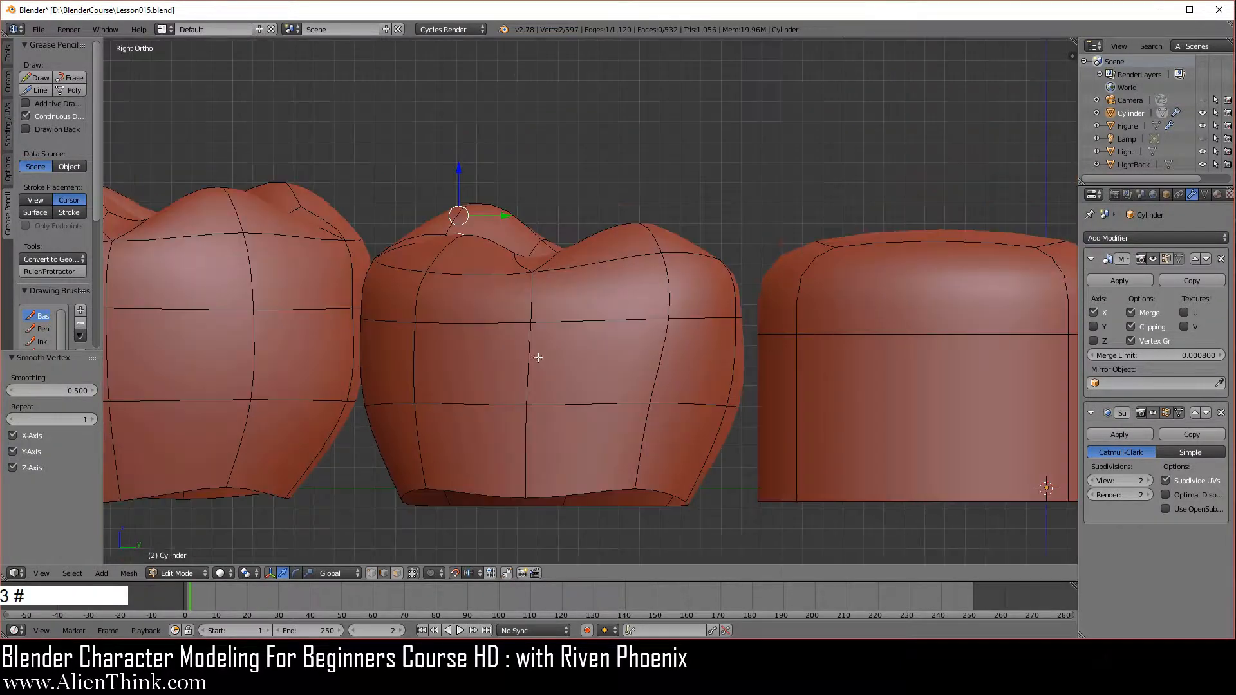
drag(497, 219, 485, 213)
drag(436, 172, 434, 143)
scroll(567, 291, down, 3)
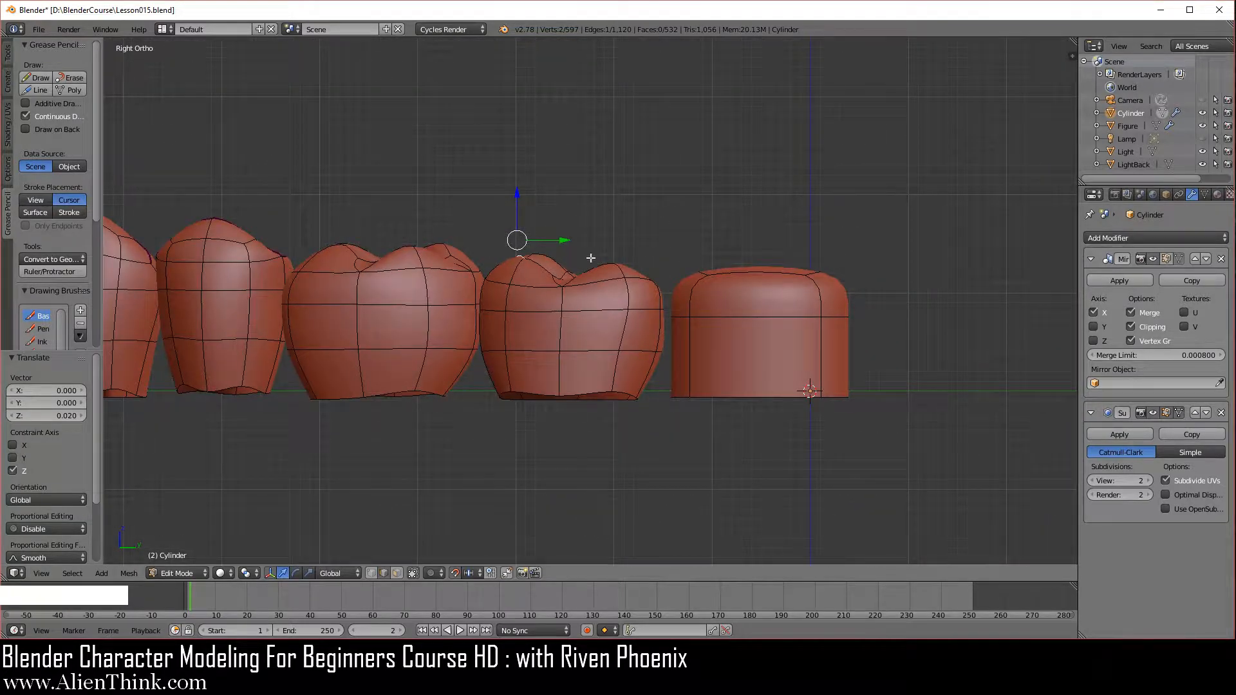
Select the edge on the outer side of the molar's central pit and raise it 0.01 along Z in the right view.
scroll(641, 344, up, 4)
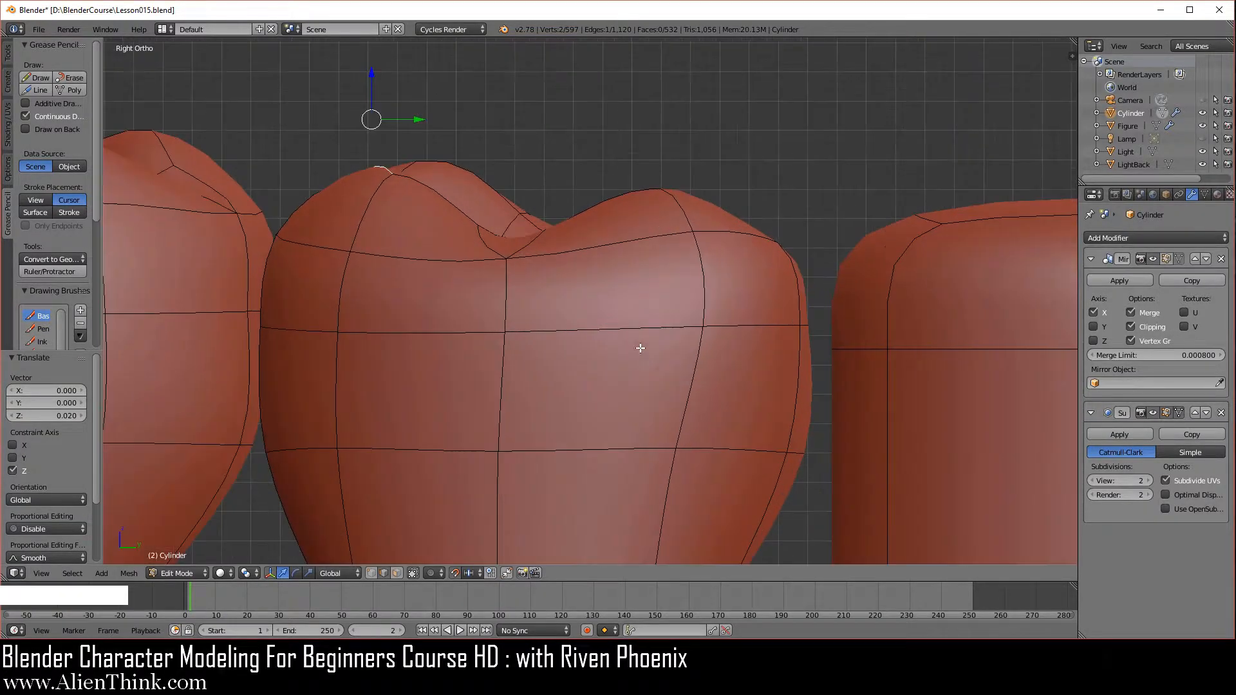
middle_drag(543, 284, 582, 453)
right_click(521, 328)
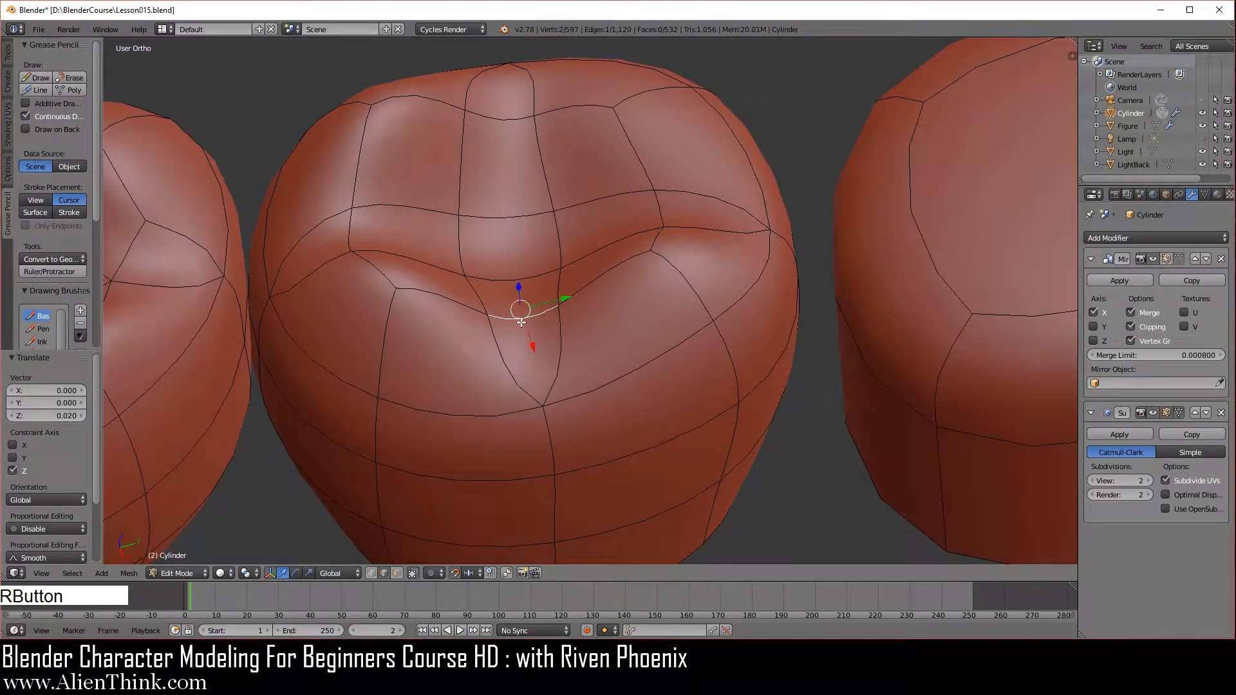
key(KP_3)
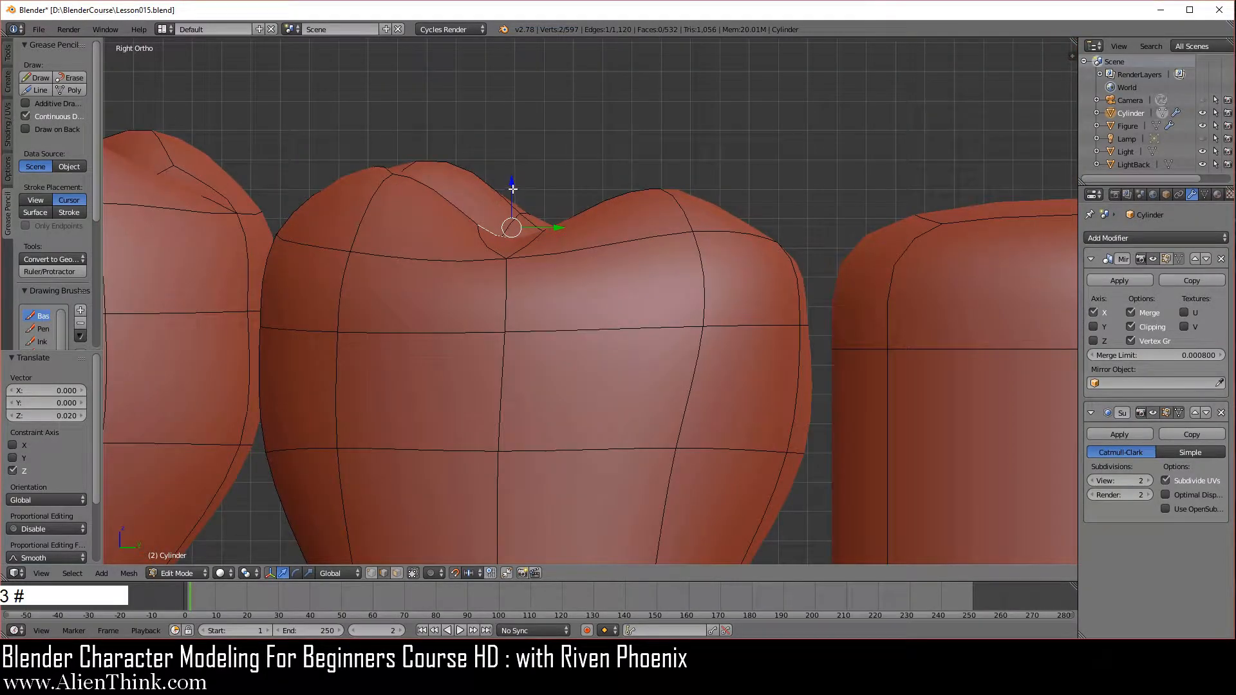
drag(512, 188, 513, 165)
middle_drag(563, 276, 648, 441)
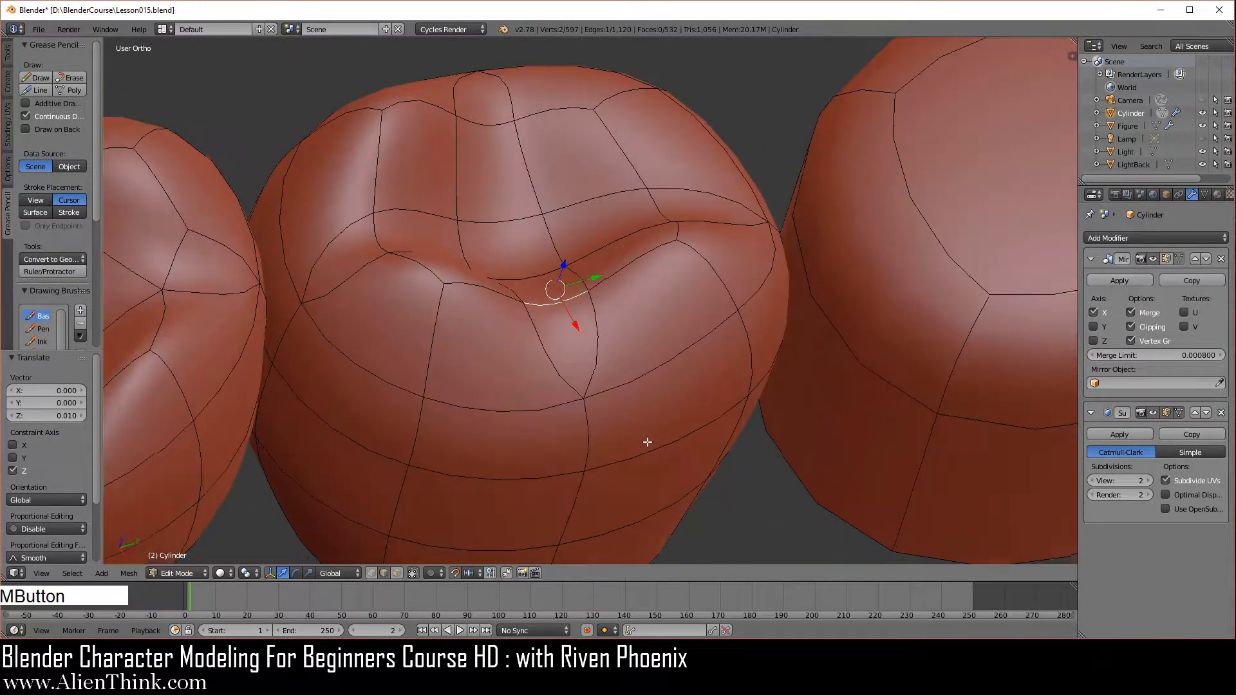
Select the short edge crossing the molar's front groove and raise it 0.01 along Z, using wireframe shading for the move.
right_click(380, 236)
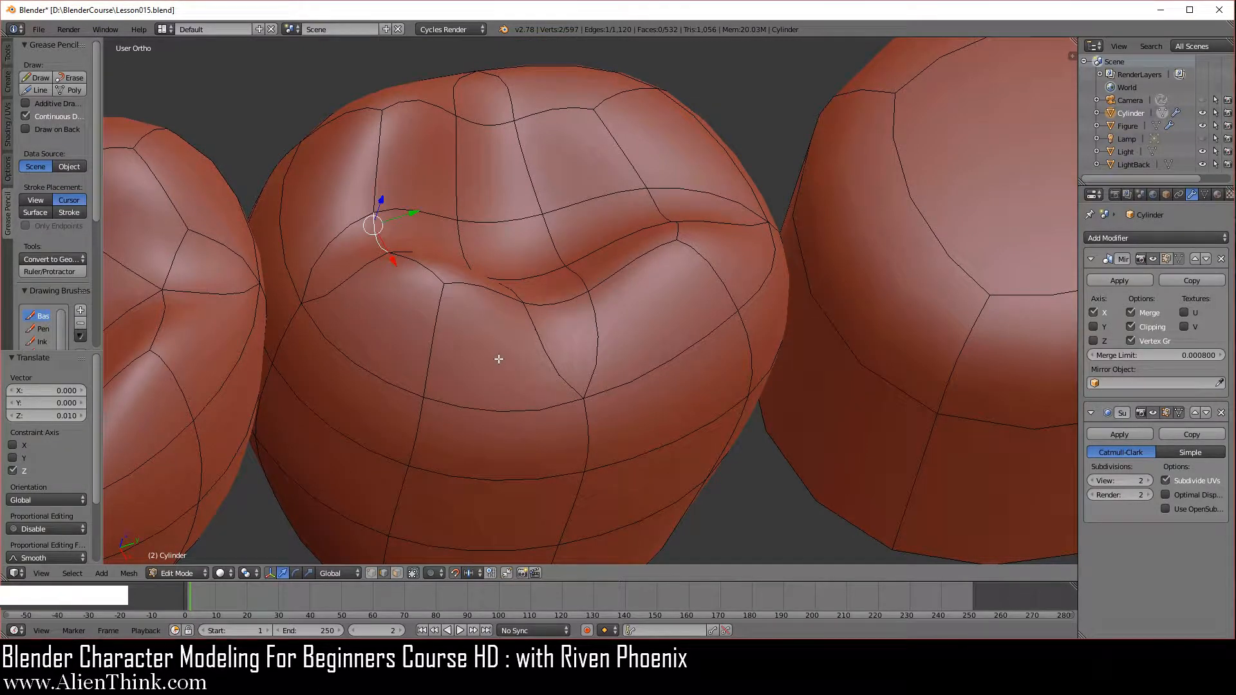
key(KP_3)
key(z)
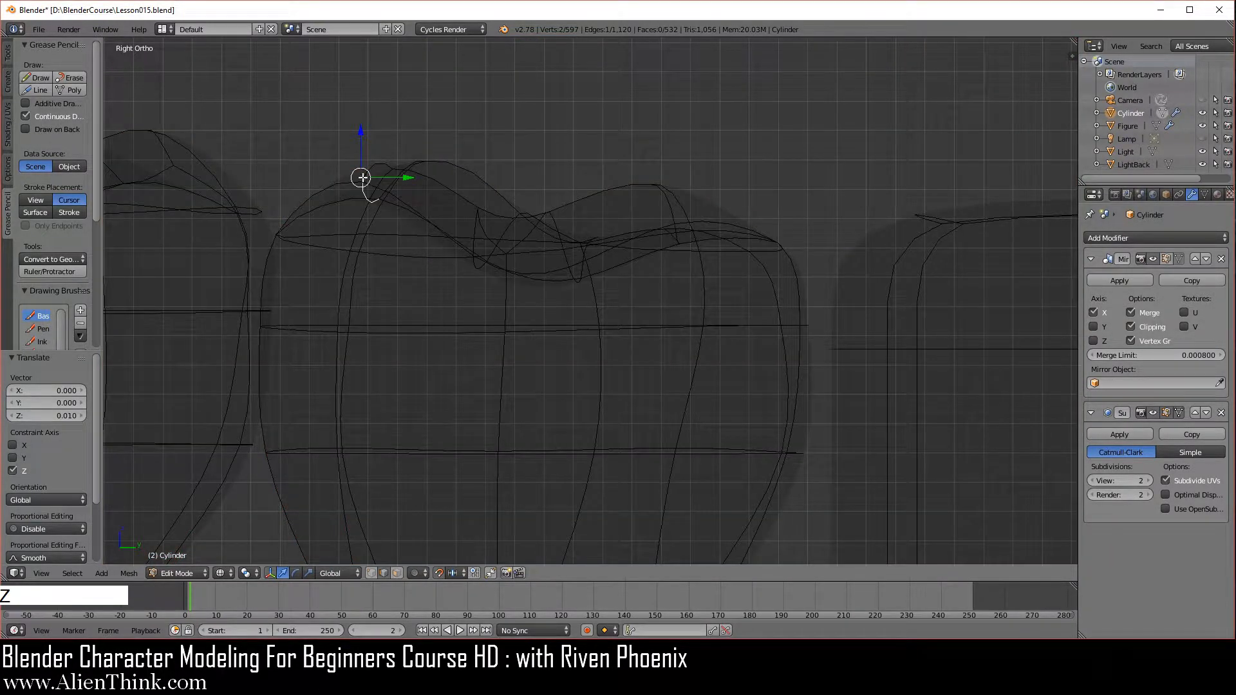
drag(361, 132, 359, 107)
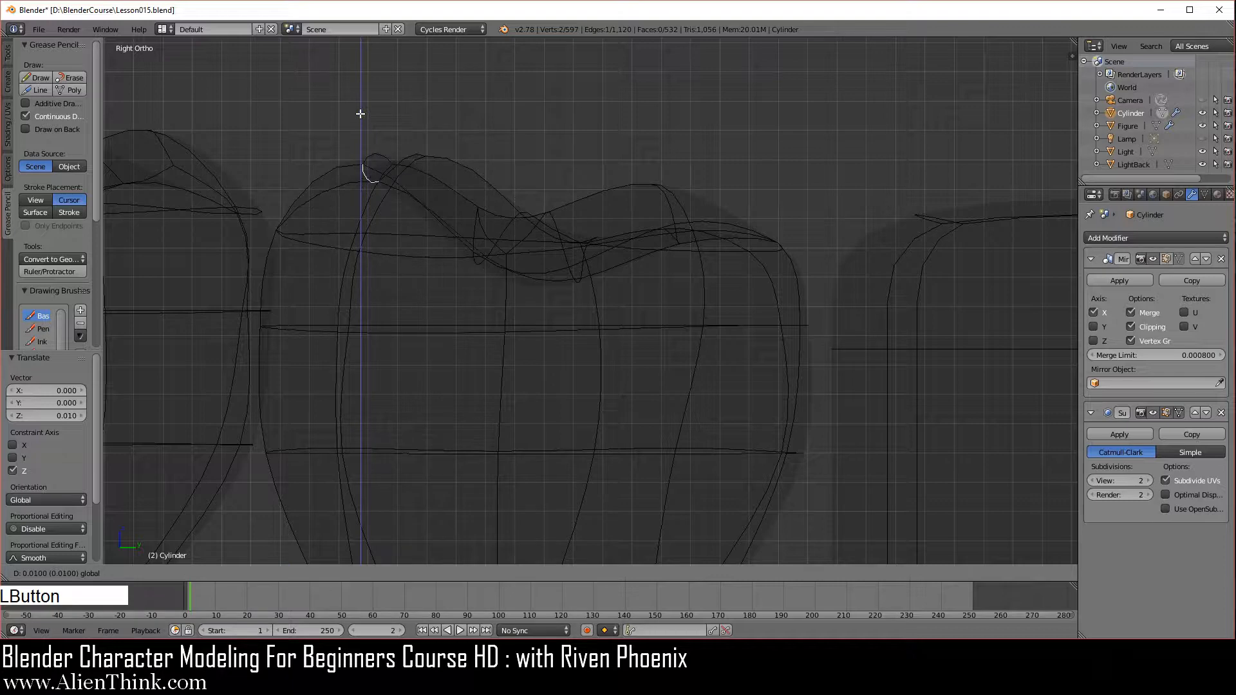
key(z)
scroll(502, 303, down, 4)
middle_drag(538, 329, 568, 395)
In vertex selection mode, raise the molar's rear inner cusp vertex 0.02 along Z and inspect the tooth in Object Mode.
click(373, 573)
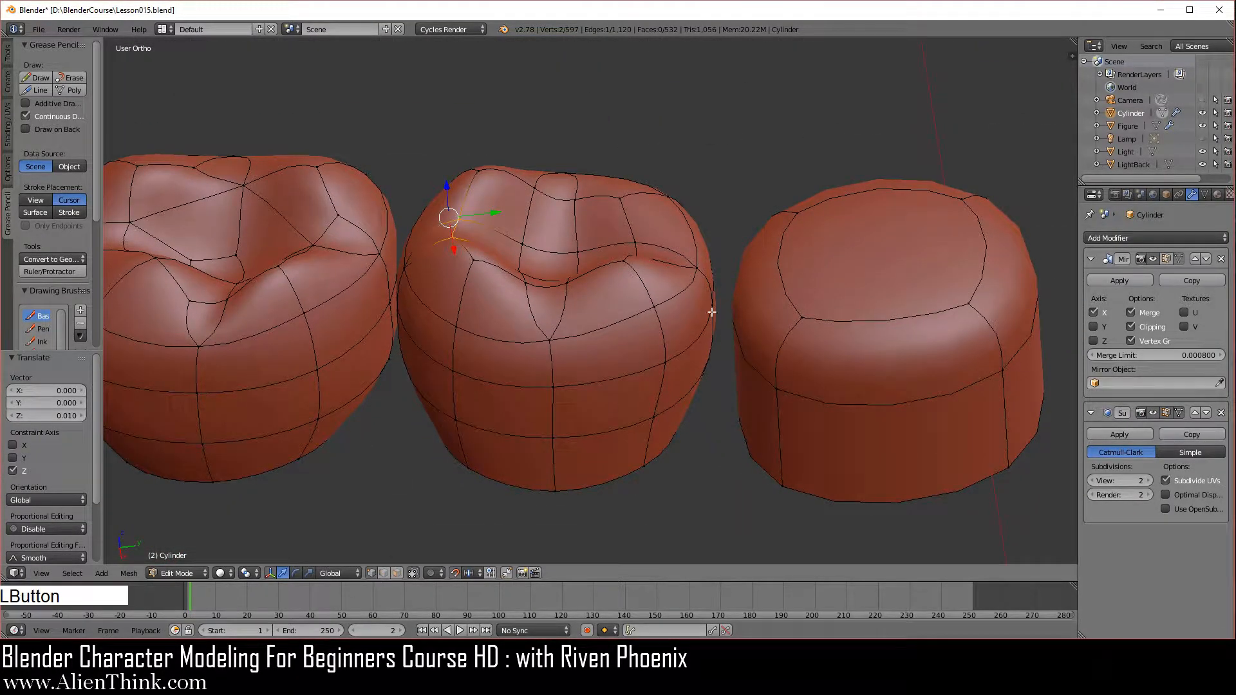
right_click(622, 200)
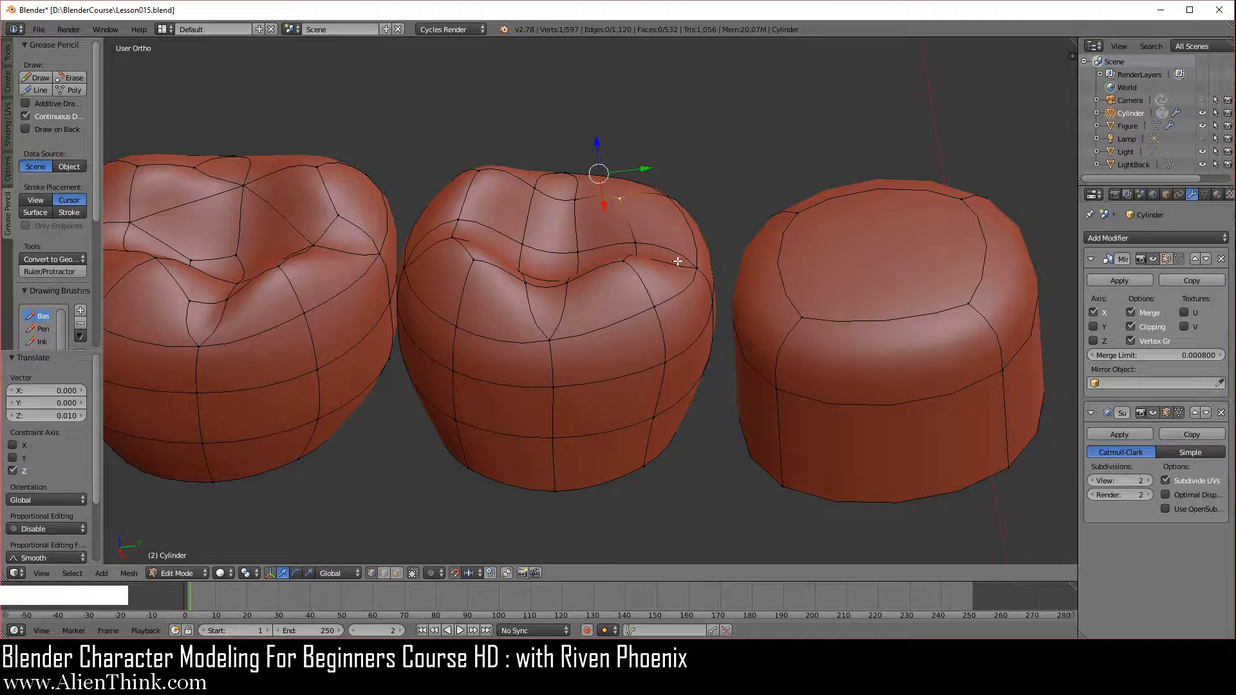
key(ctrl+KP_3)
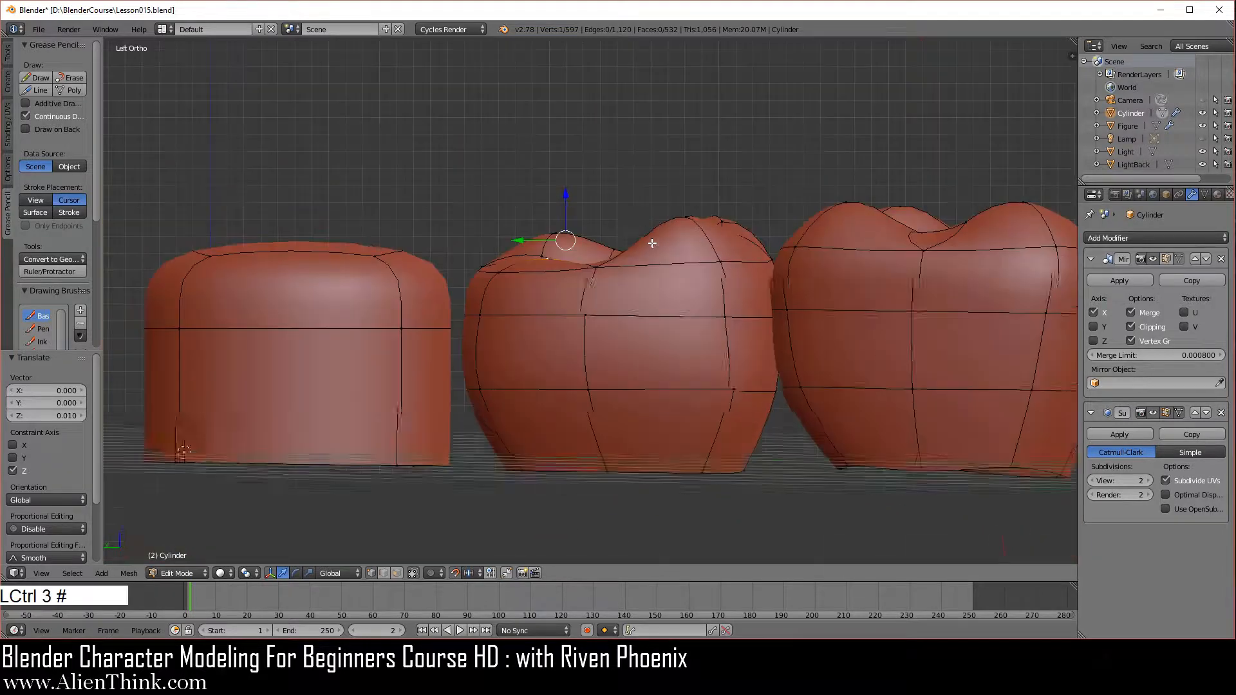
scroll(545, 282, up, 2)
drag(555, 169, 552, 130)
scroll(605, 277, down, 3)
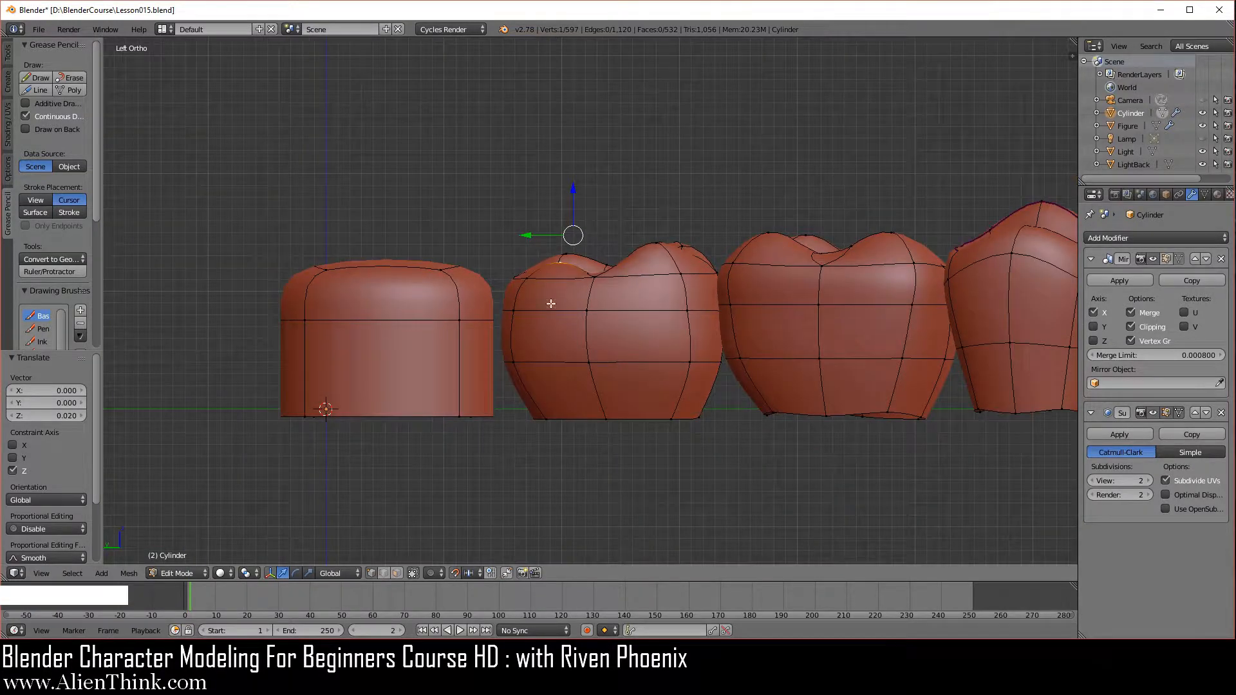
middle_drag(606, 289, 538, 325)
key(Tab)
middle_drag(687, 397, 723, 364)
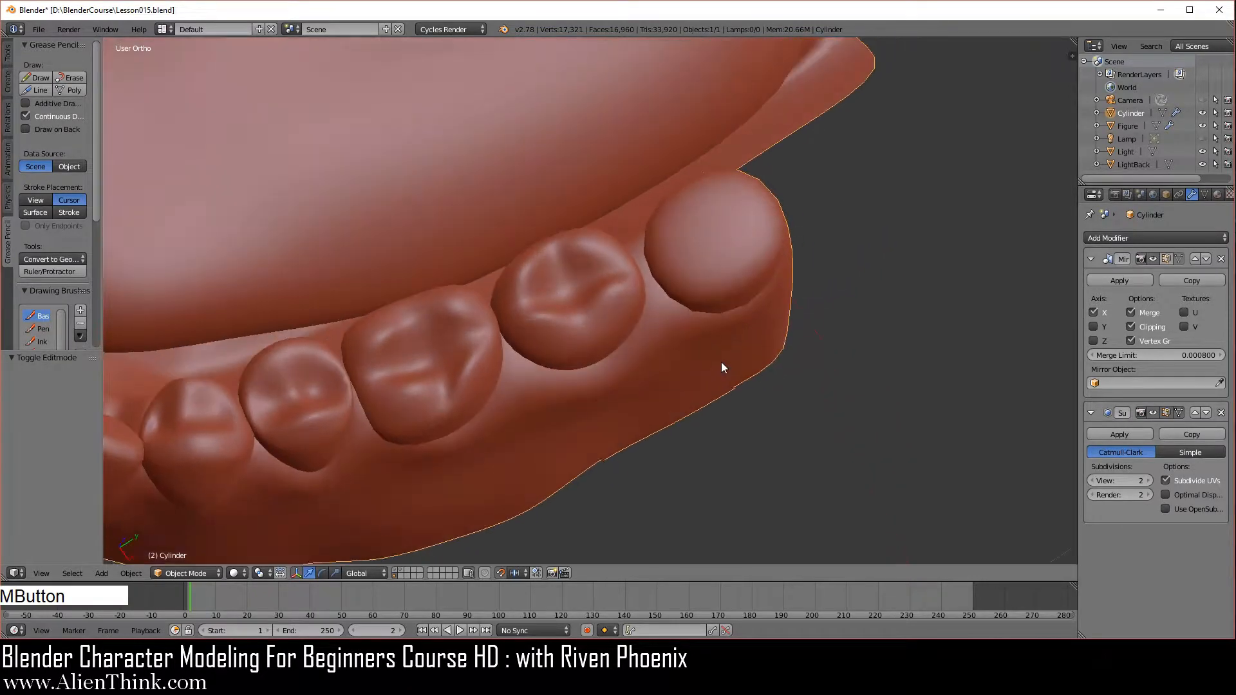
scroll(599, 412, up, 5)
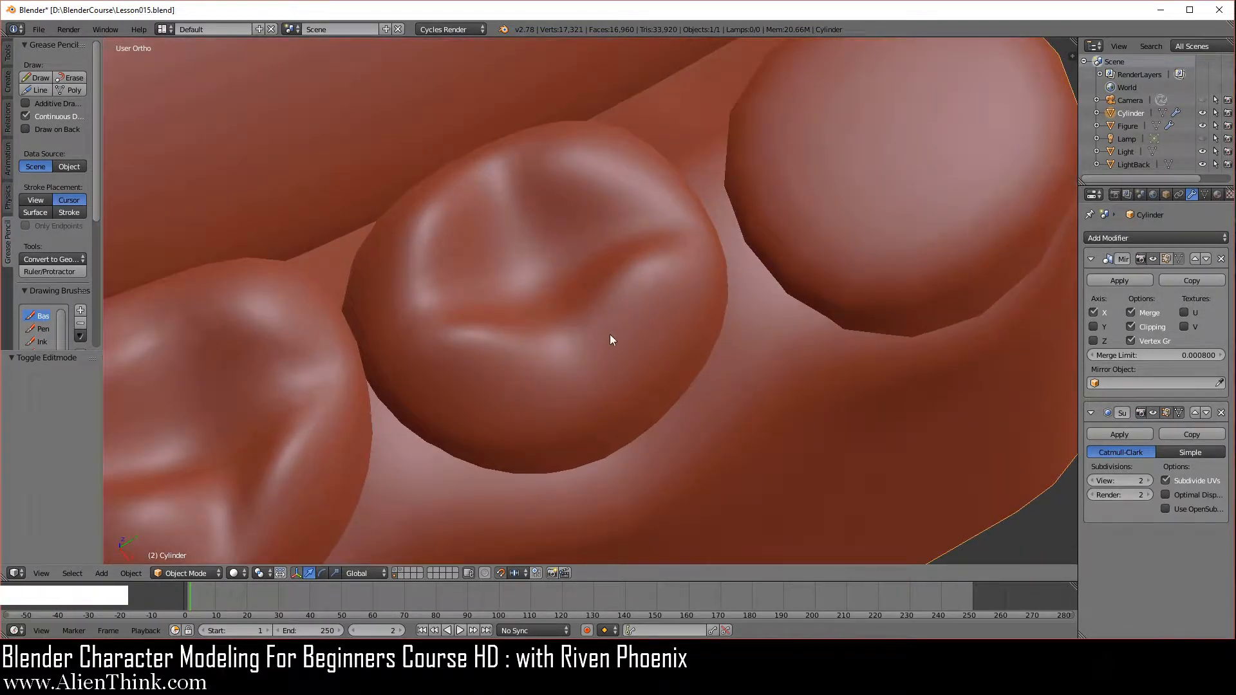
Rotate the edge on the front groove's outer side and the edge on the inner groove's rear side clockwise, and inspect the teeth in Object Mode.
key(Tab)
click(385, 572)
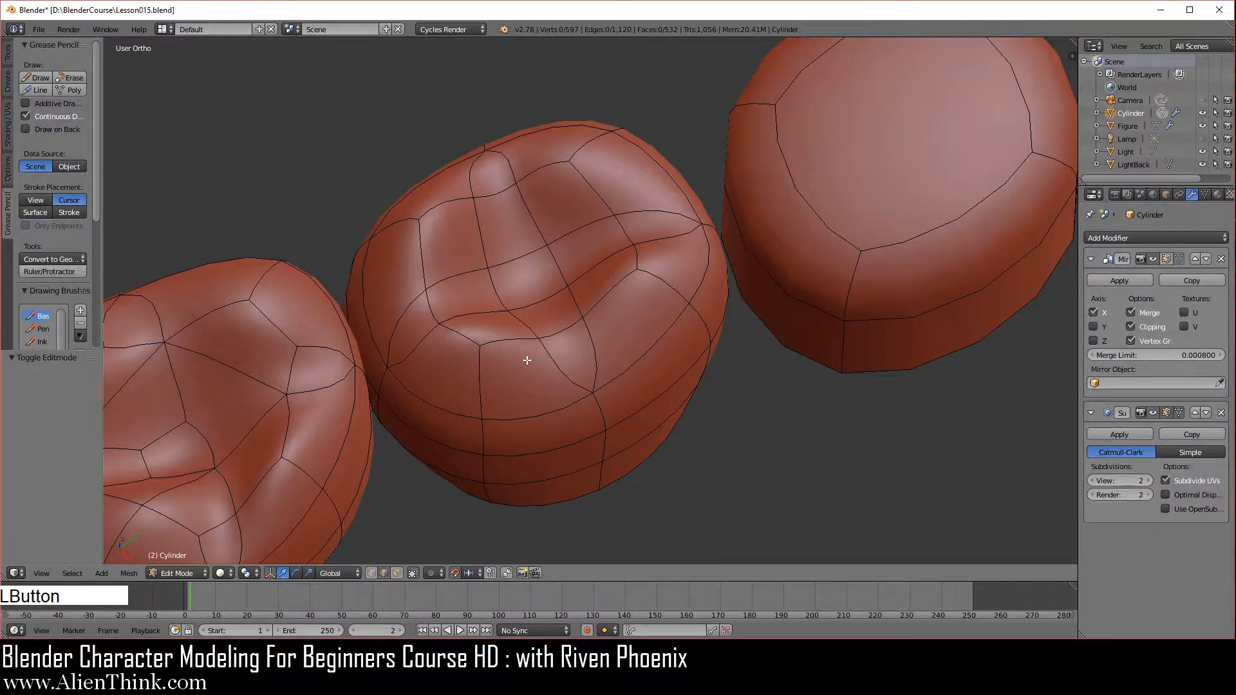
middle_drag(530, 353, 543, 386)
right_click(484, 331)
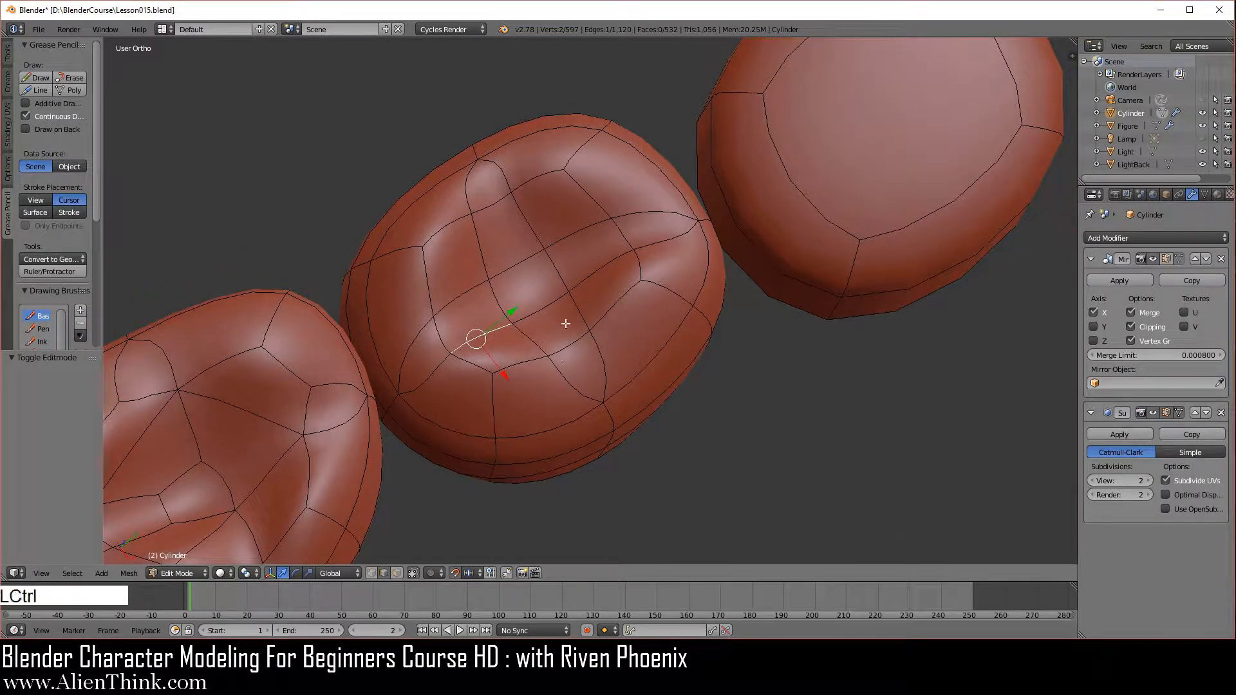
key(ctrl+a)
right_click(545, 230)
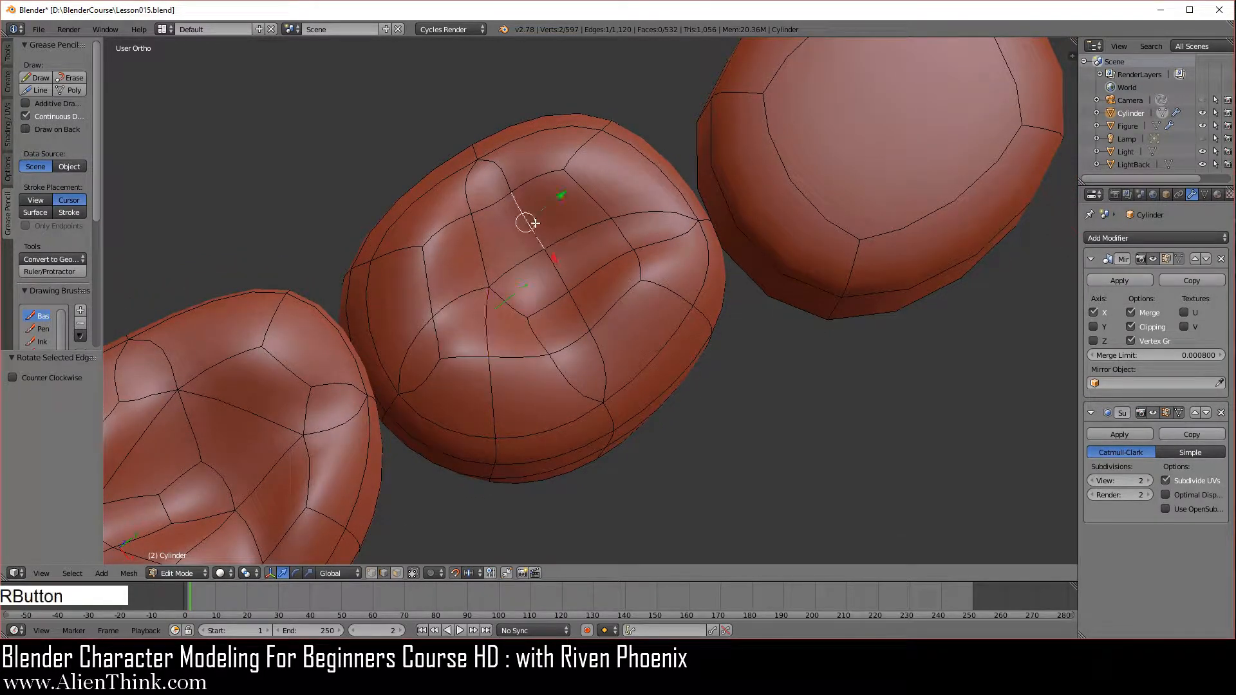
key(ctrl+a)
key(Tab)
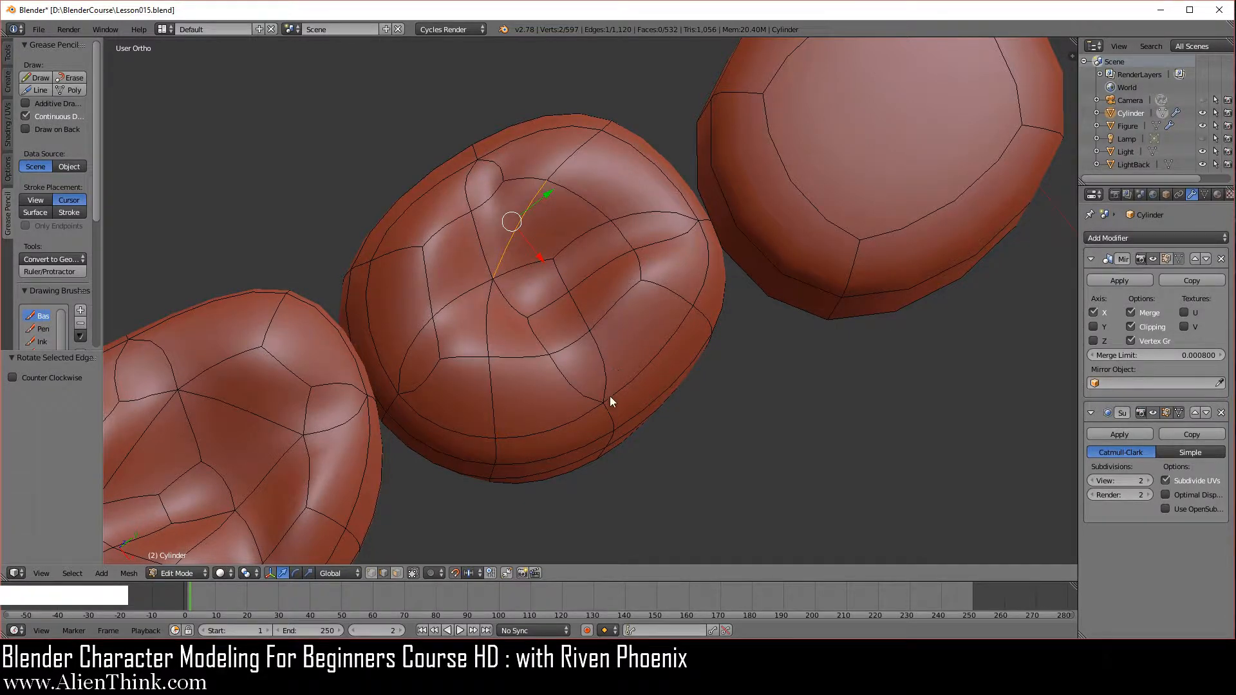
middle_drag(609, 396, 415, 237)
scroll(583, 349, down, 4)
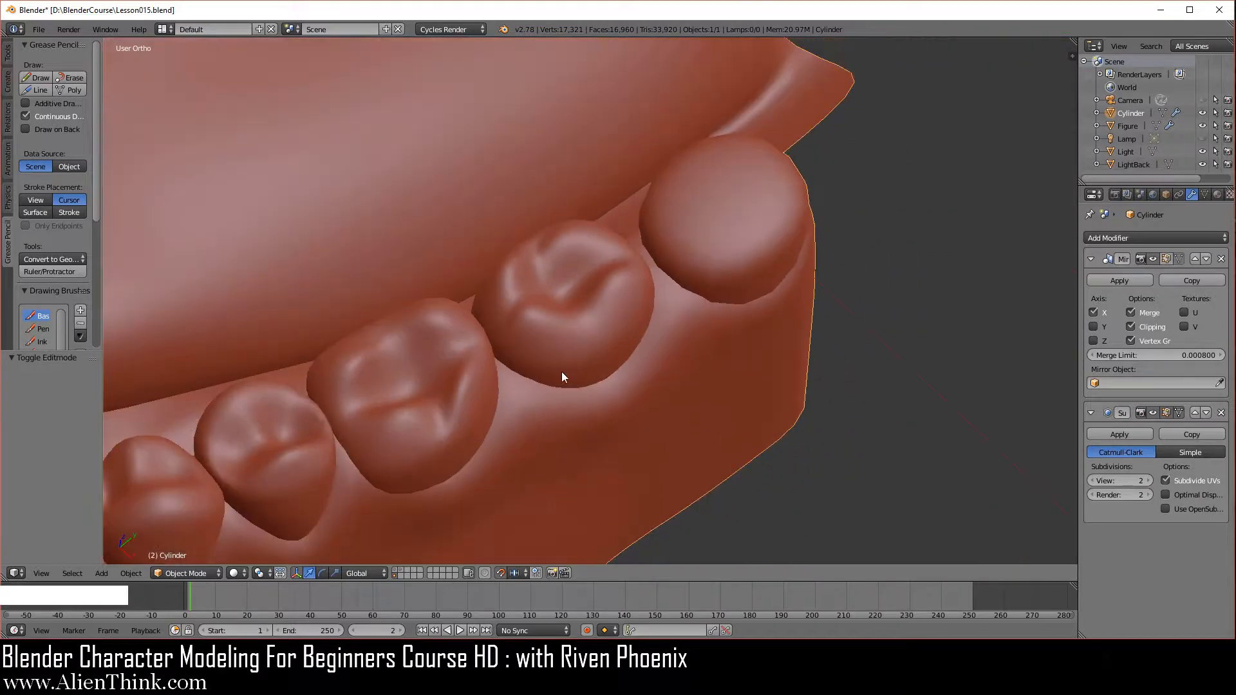
middle_drag(566, 378, 546, 354)
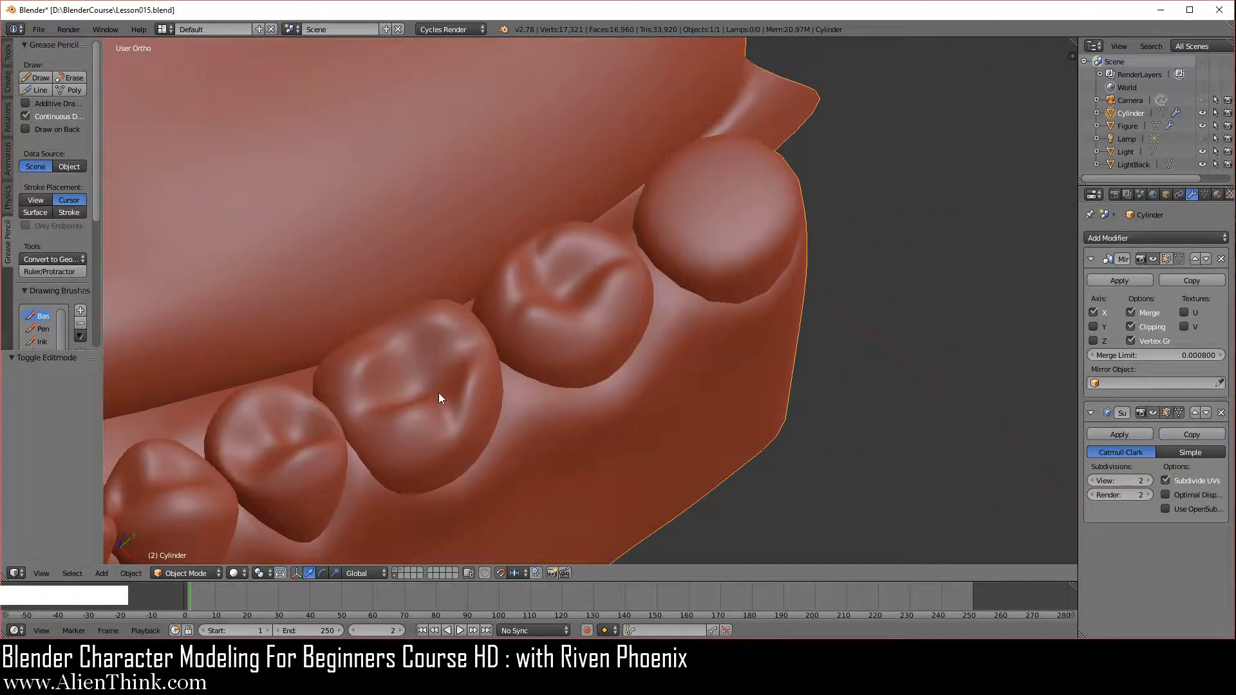
mouse_move(637, 388)
middle_down()
mouse_move(607, 466)
mouse_move(510, 387)
mouse_move(615, 346)
mouse_move(674, 366)
mouse_move(638, 395)
middle_up()
Frame the side teeth in the front view and show the Grease Pencil Layers settings.
key(KP_1)
scroll(684, 265, up, 1)
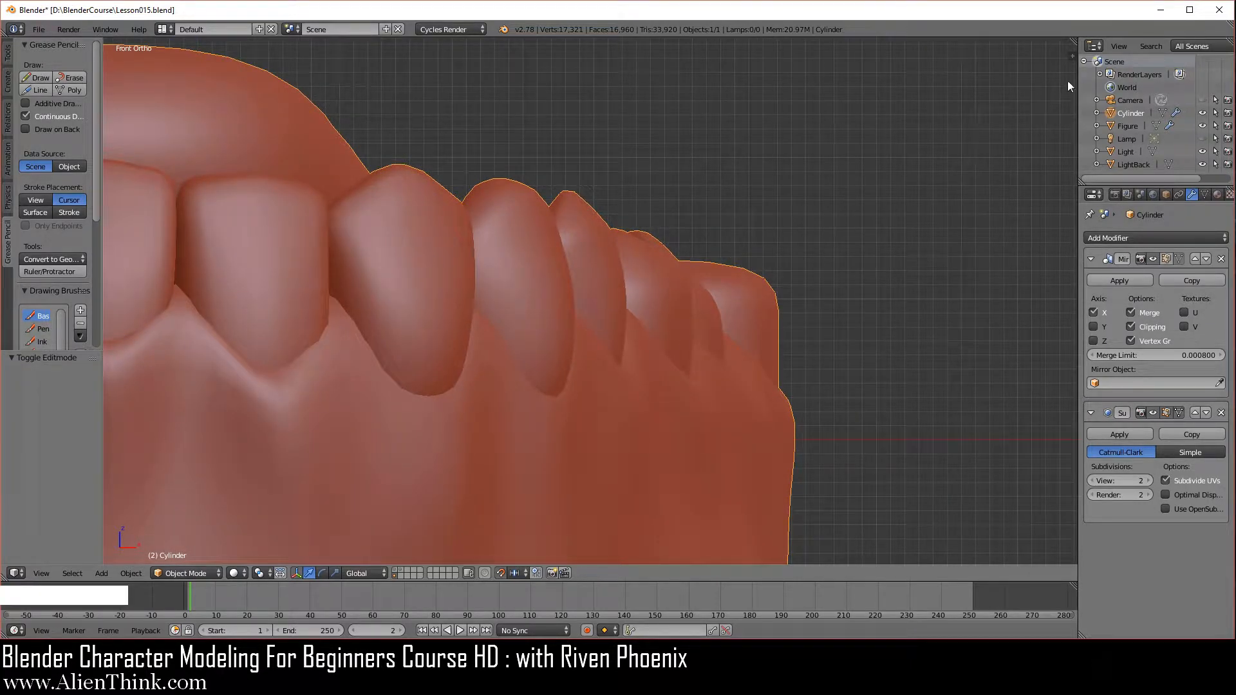
click(7, 240)
click(1072, 57)
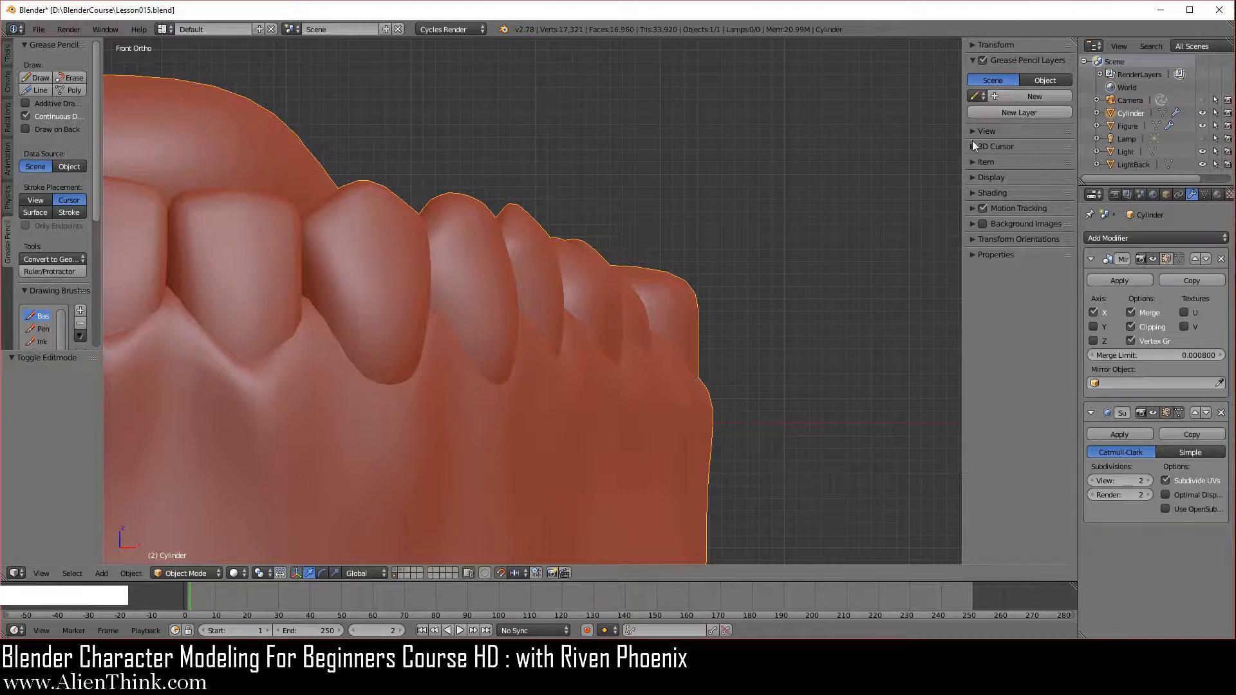
scroll(520, 234, up, 2)
scroll(458, 282, down, 2)
shift+middle_drag(443, 288, 516, 312)
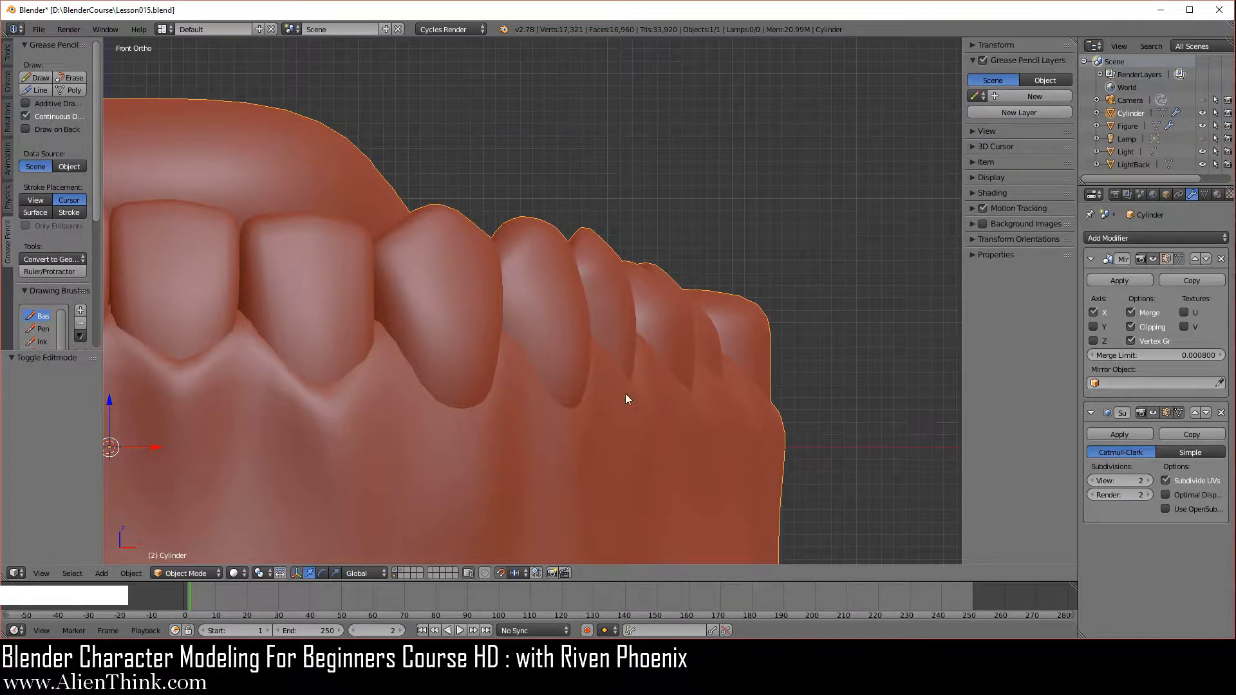
Draw five freehand Grease Pencil guide curves in the front view, following the side teeth's outer contours up past their crowns.
key(d)
mouse_move(485, 403)
mouse_down()
mouse_move(501, 356)
mouse_move(500, 256)
mouse_move(469, 169)
mouse_move(405, 66)
mouse_up()
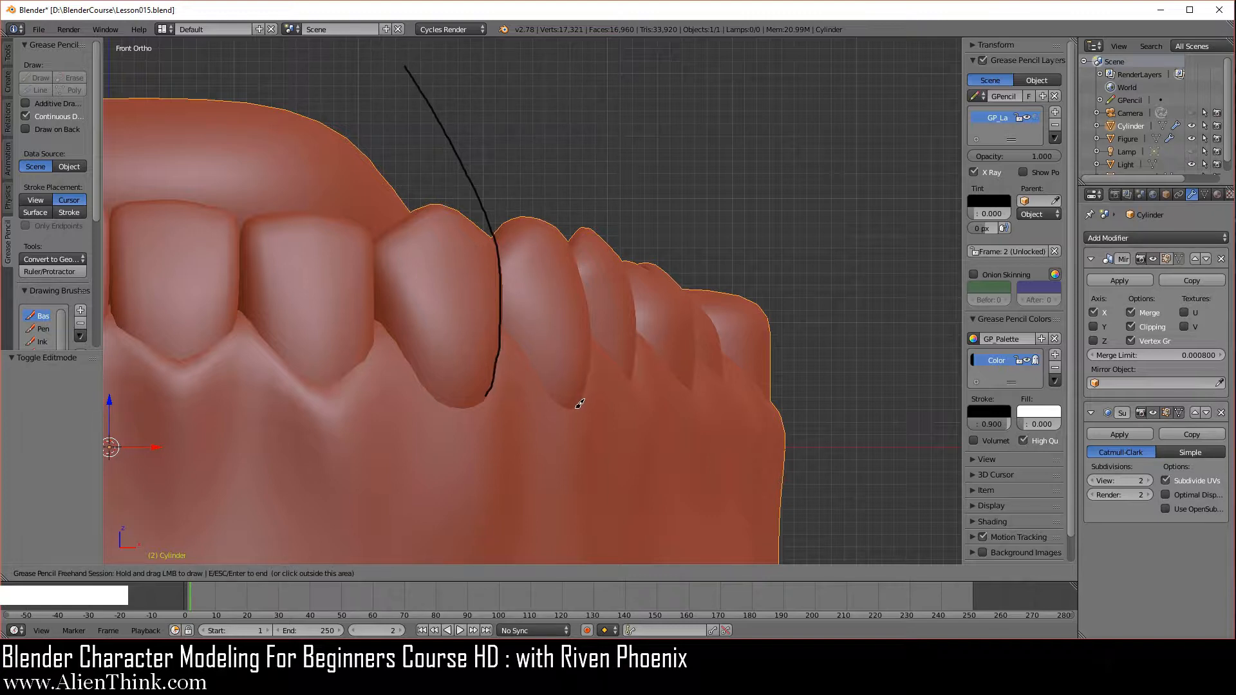
mouse_move(579, 404)
mouse_down()
mouse_move(593, 333)
mouse_move(584, 271)
mouse_move(564, 205)
mouse_move(481, 69)
mouse_up()
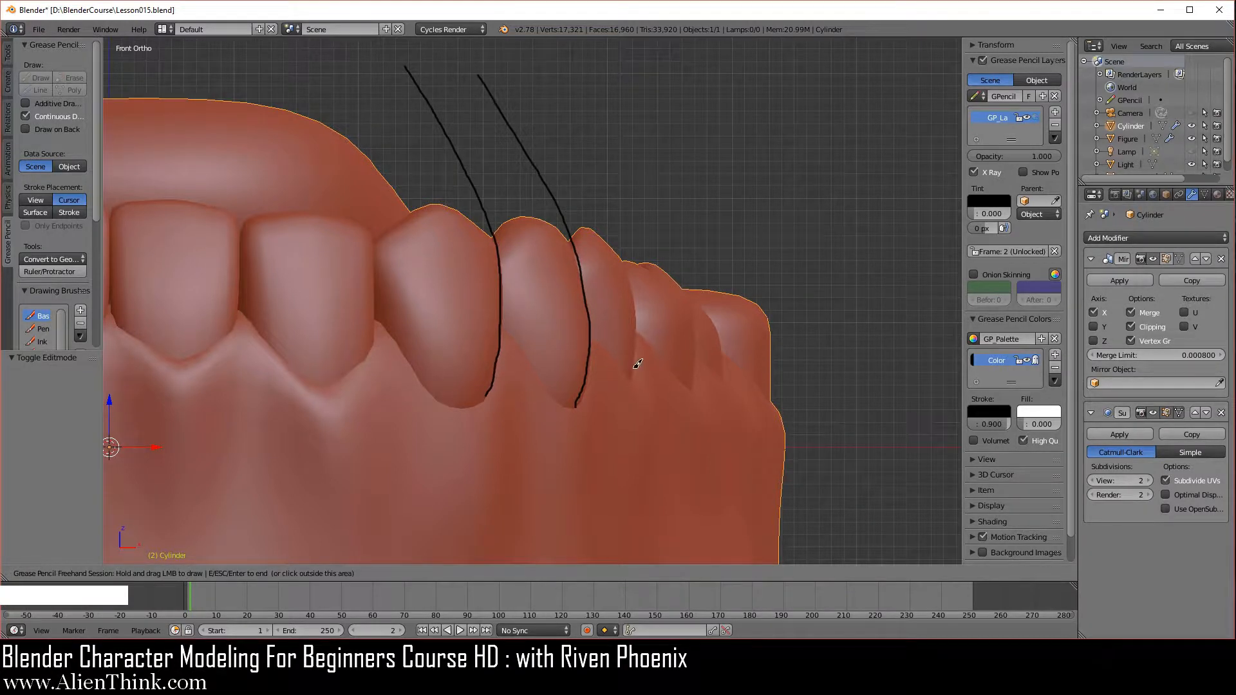
mouse_move(635, 376)
mouse_down()
mouse_move(639, 302)
mouse_move(626, 257)
mouse_move(517, 68)
mouse_up()
scroll(728, 391, up, 1)
scroll(728, 391, up, 1)
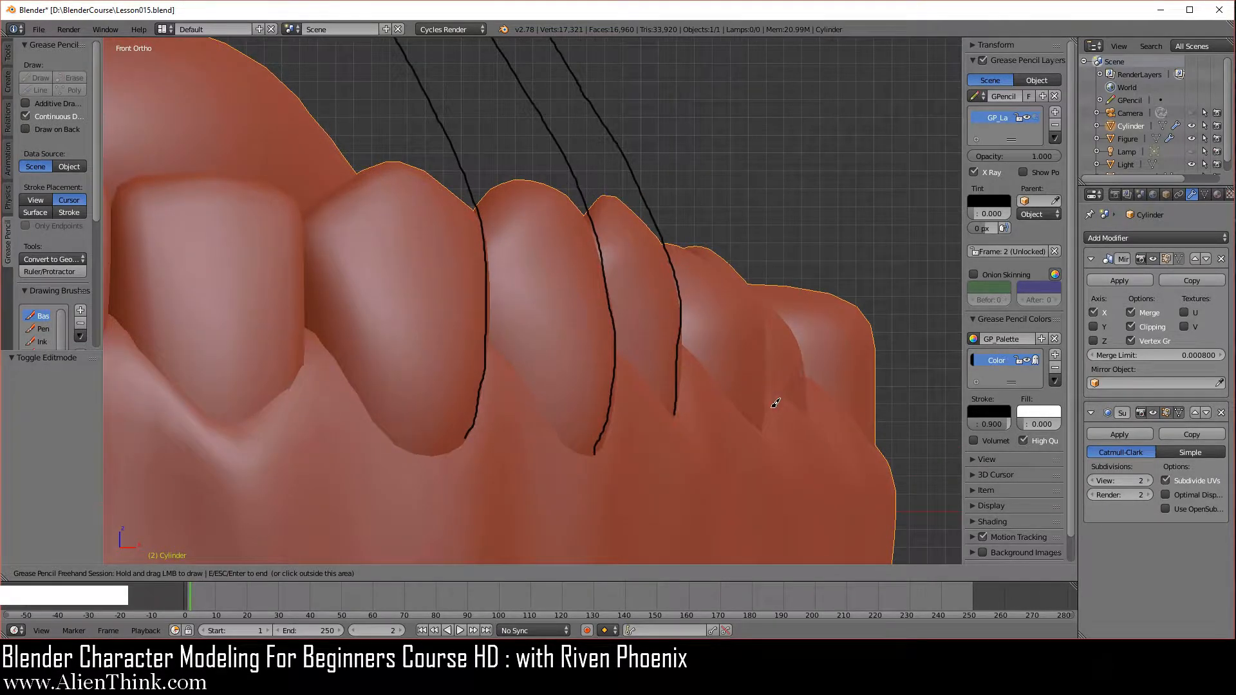
mouse_move(763, 429)
mouse_down()
mouse_move(758, 276)
mouse_move(717, 78)
mouse_move(702, 59)
mouse_up()
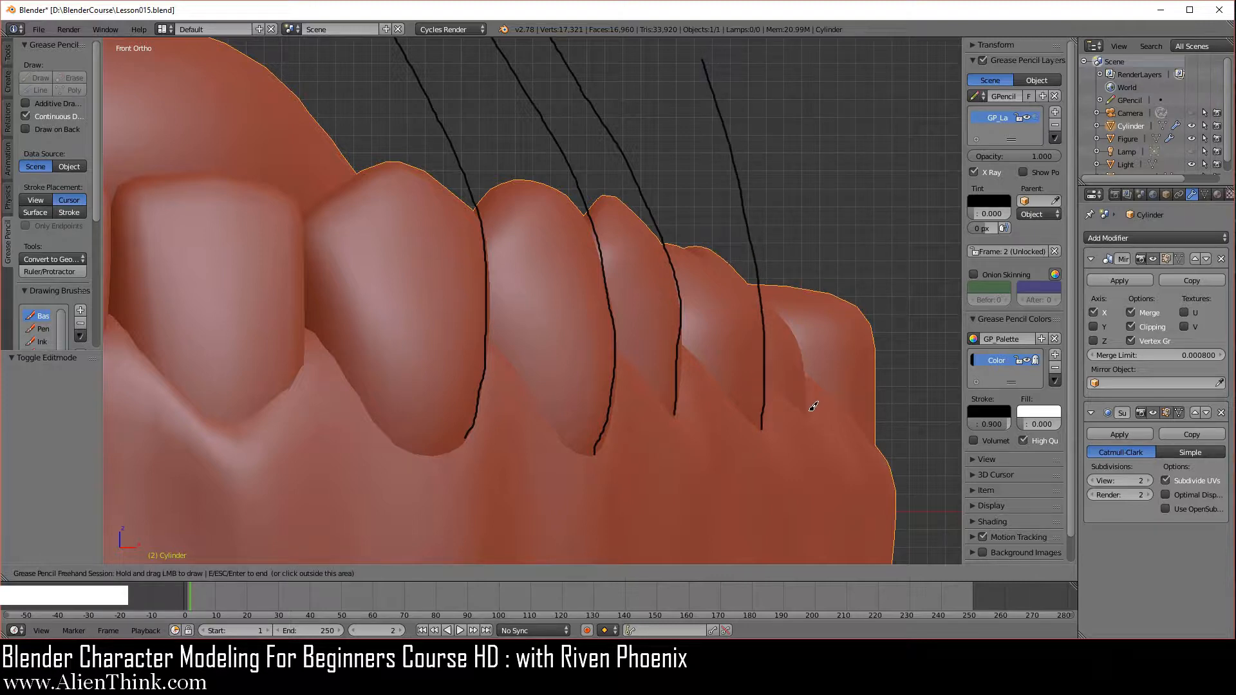
mouse_move(809, 412)
mouse_down()
mouse_move(799, 329)
mouse_move(690, 136)
mouse_move(631, 68)
mouse_up()
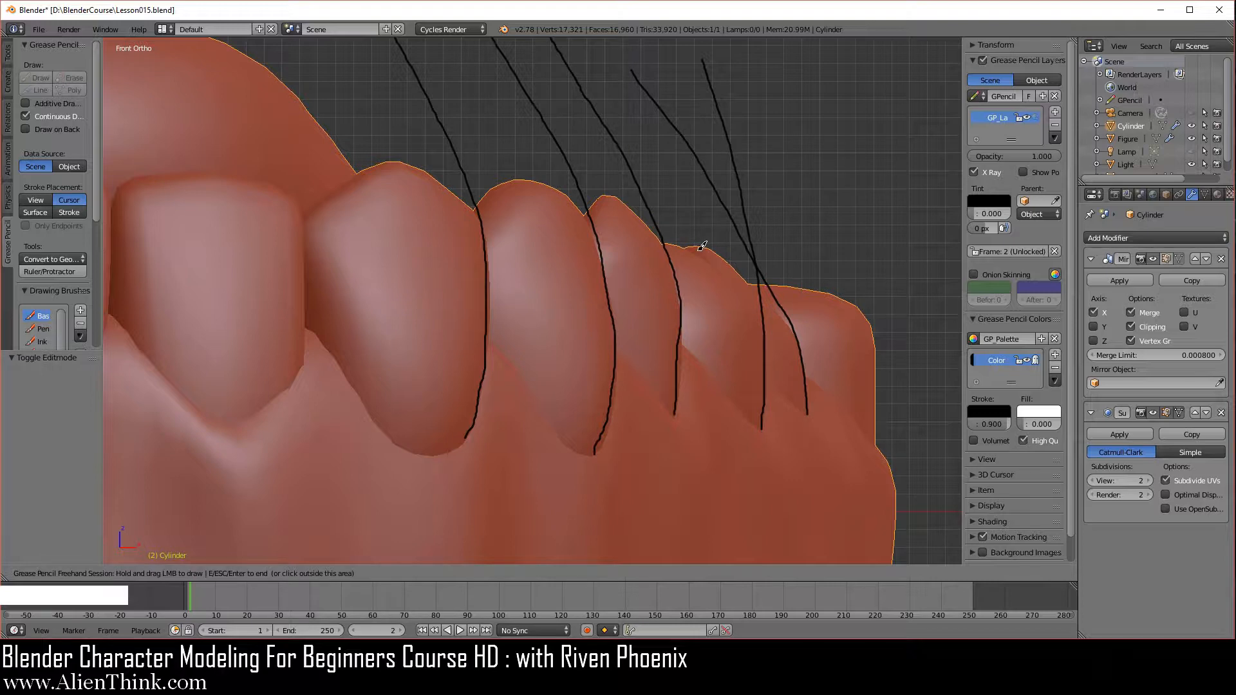
key(Escape)
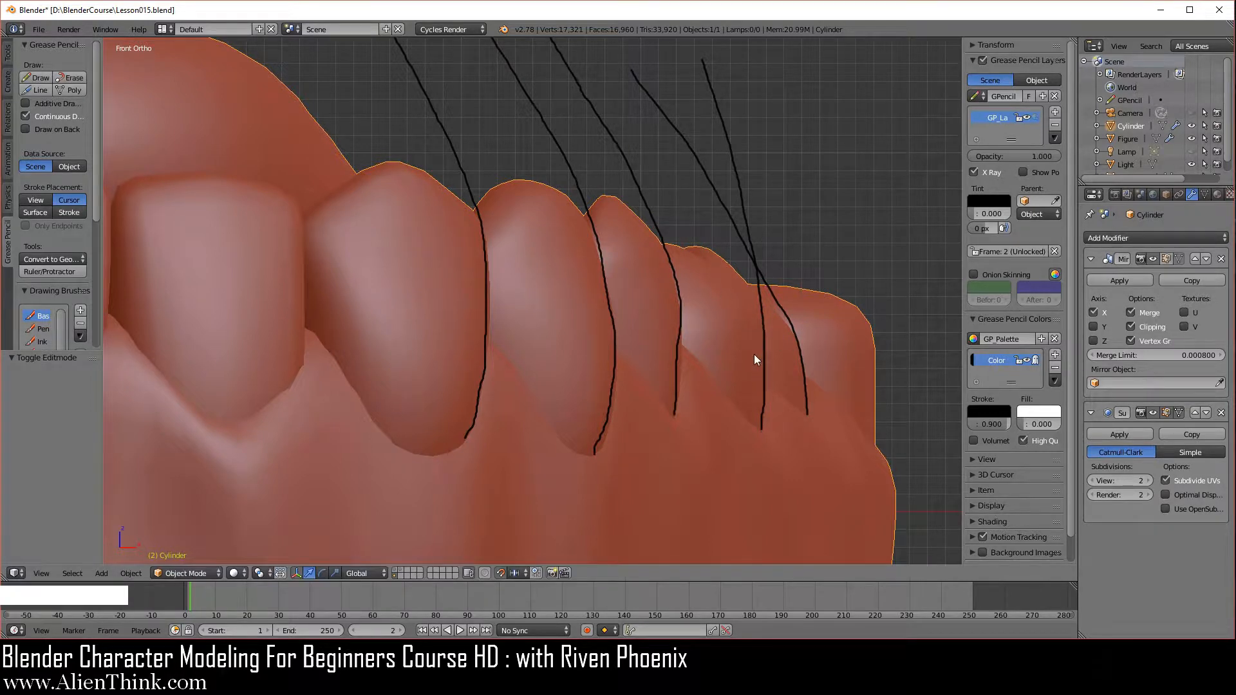
Examine the guide curves from several angles and compare them with the outer contours of the side teeth.
middle_drag(735, 350, 686, 384)
middle_drag(670, 436, 664, 422)
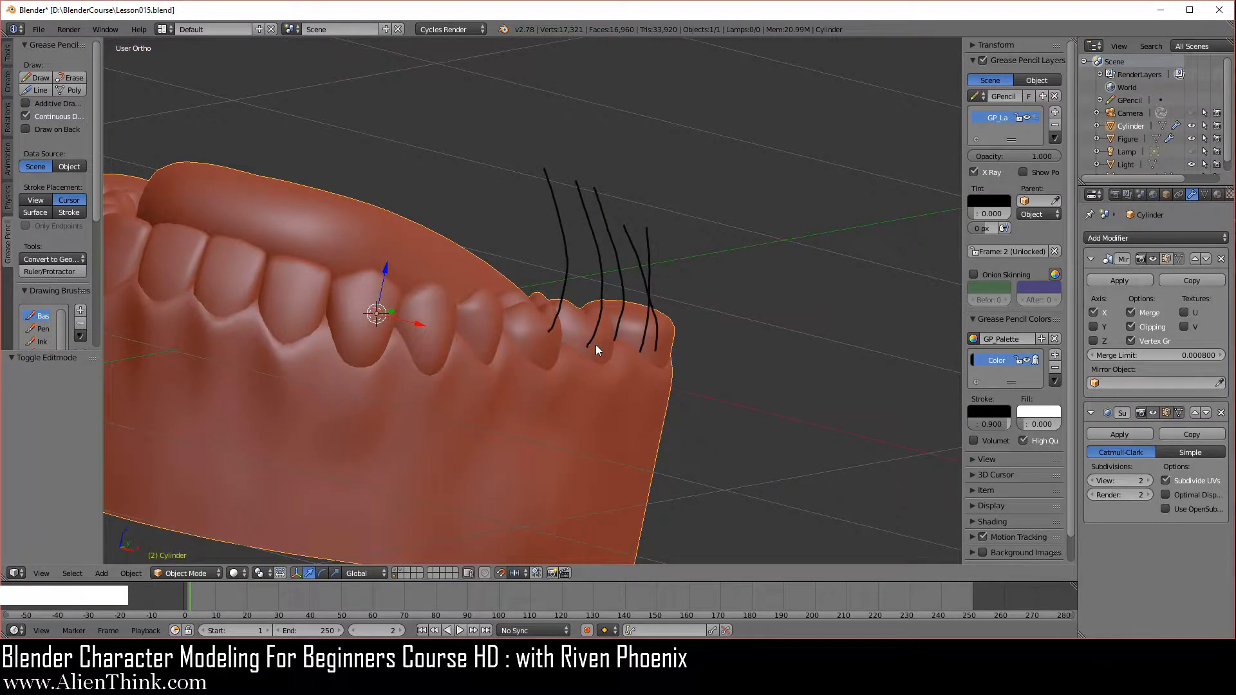
middle_drag(596, 345, 670, 222)
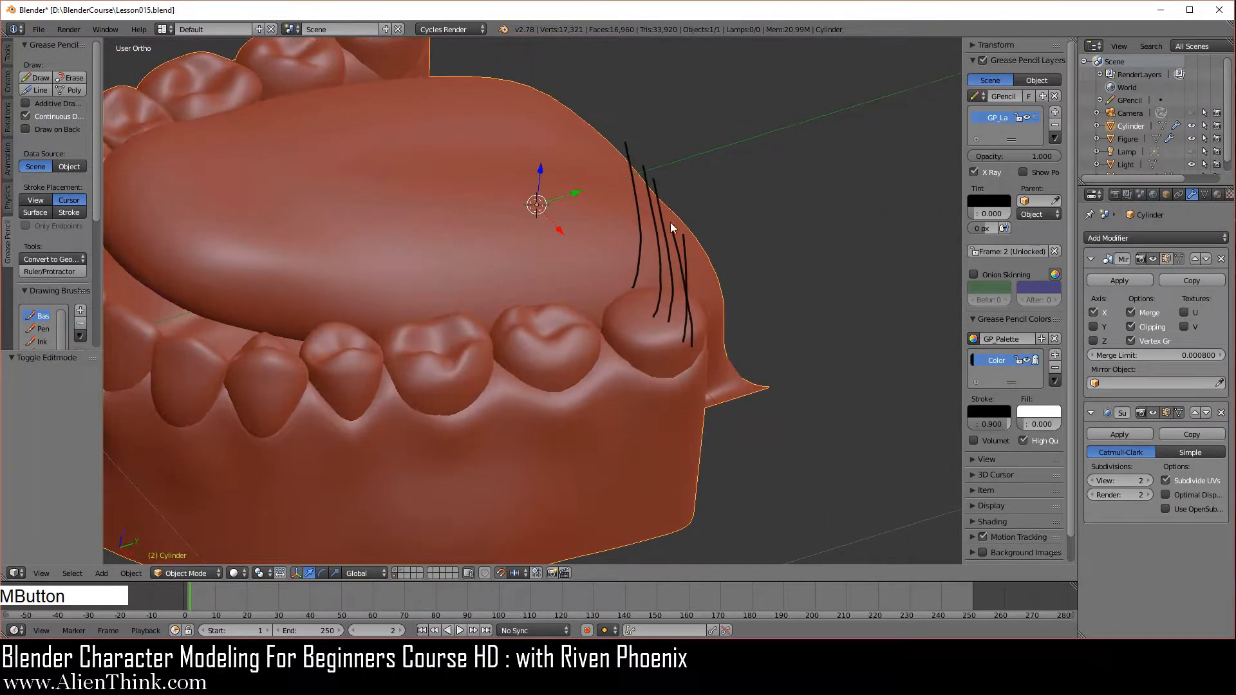
middle_drag(817, 419, 724, 449)
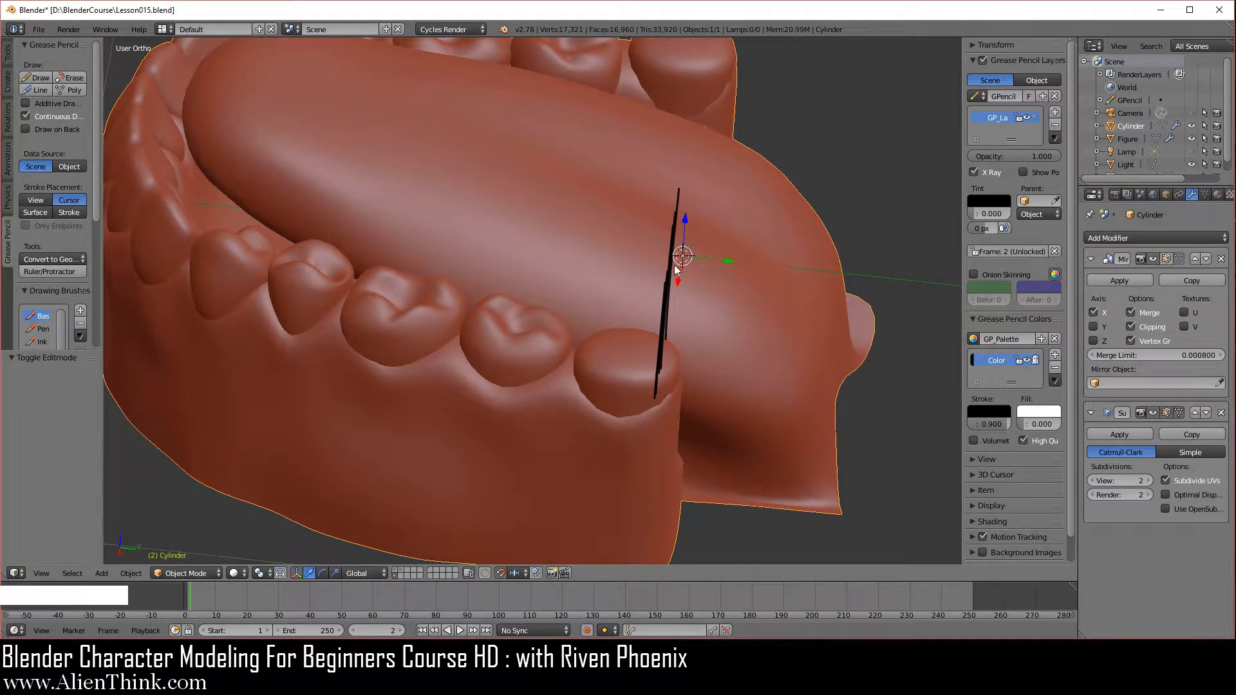
middle_drag(527, 466, 636, 459)
scroll(635, 453, up, 3)
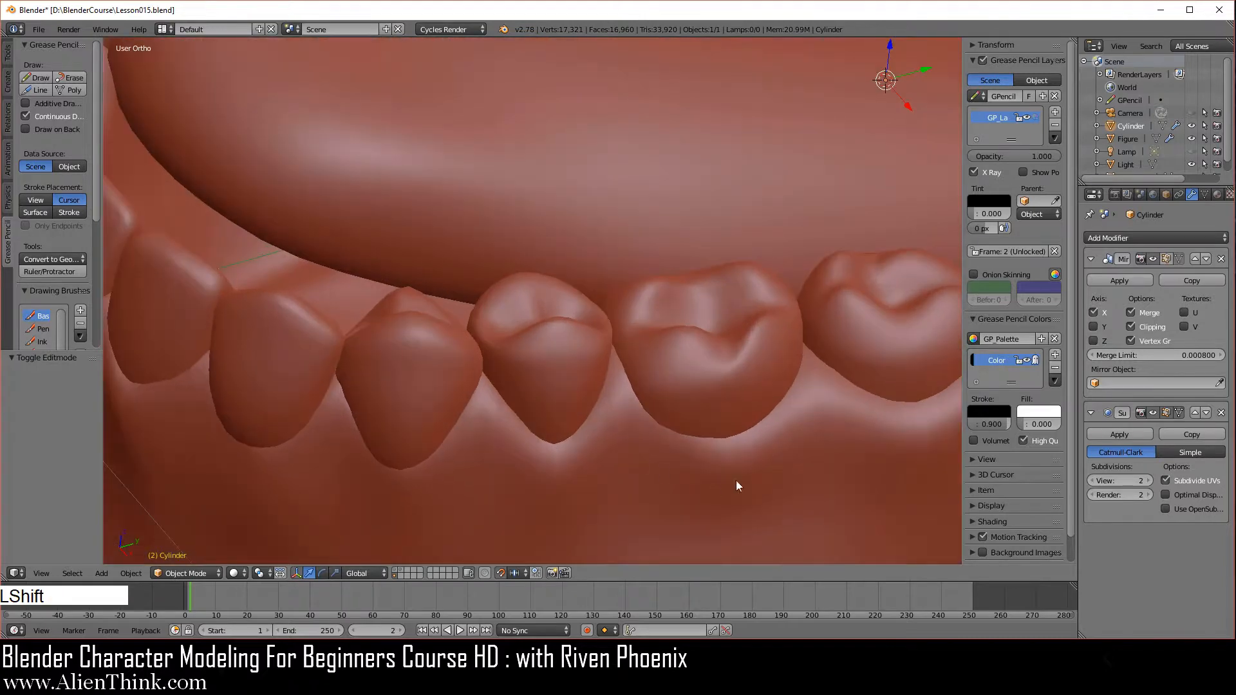
shift+middle_drag(735, 480, 630, 182)
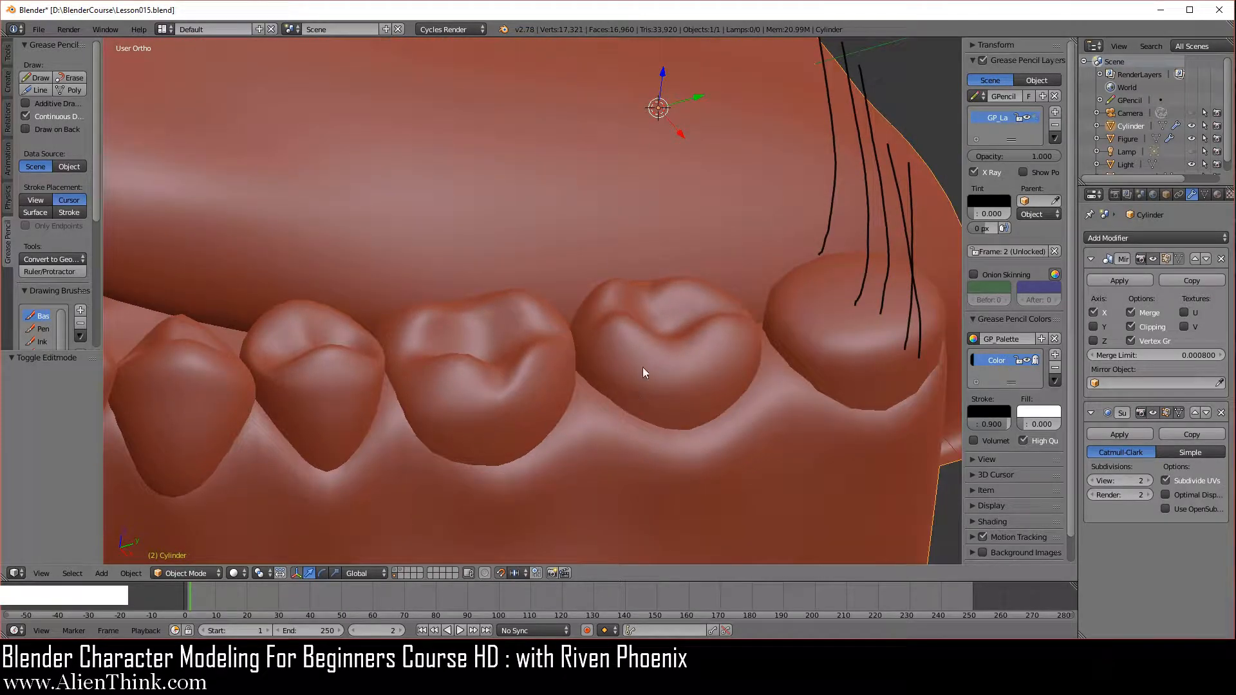
shift+middle_drag(565, 419, 640, 394)
In Edit Mode, select the vertical edges on the first large molar's outer side, smooth their vertices once, and return to Object Mode.
key(Tab)
scroll(603, 404, up, 2)
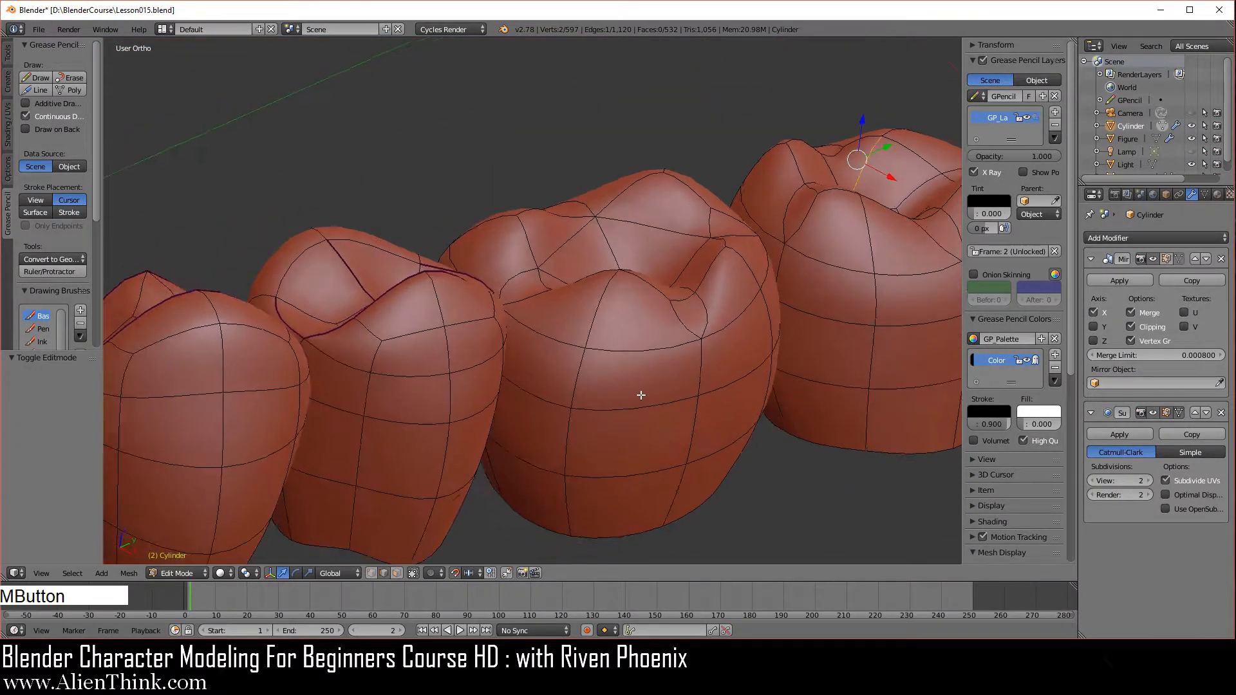
right_click(575, 375)
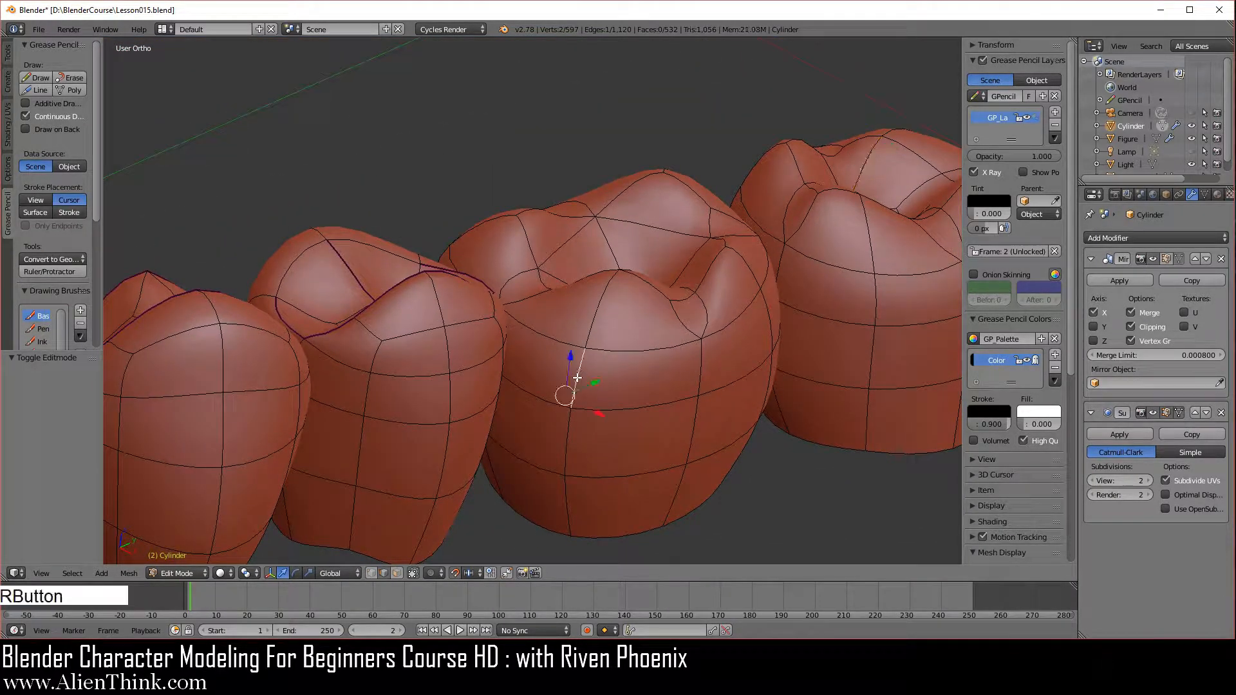
shift+right_click(575, 379)
shift+right_click(698, 365)
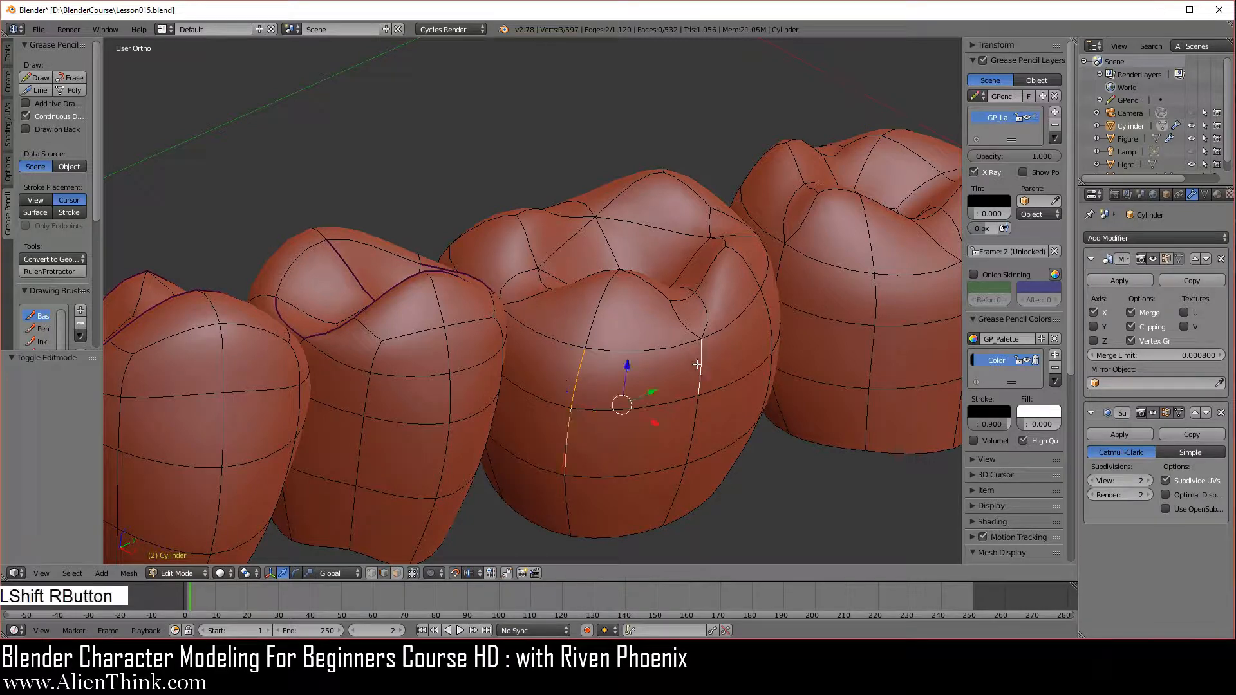
shift+right_click(681, 330)
shift+right_click(701, 318)
middle_drag(480, 326, 648, 414)
shift+right_click(776, 497)
middle_drag(775, 497, 652, 446)
key(KP_1)
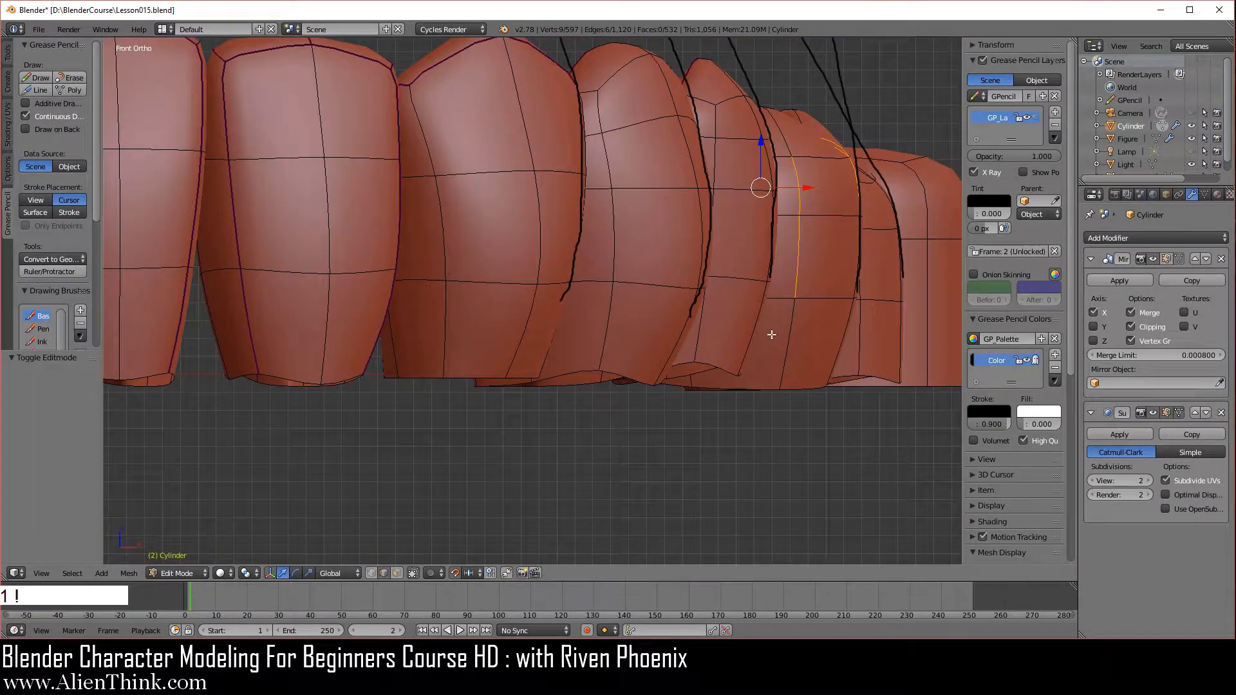
shift+middle_drag(772, 334, 672, 241)
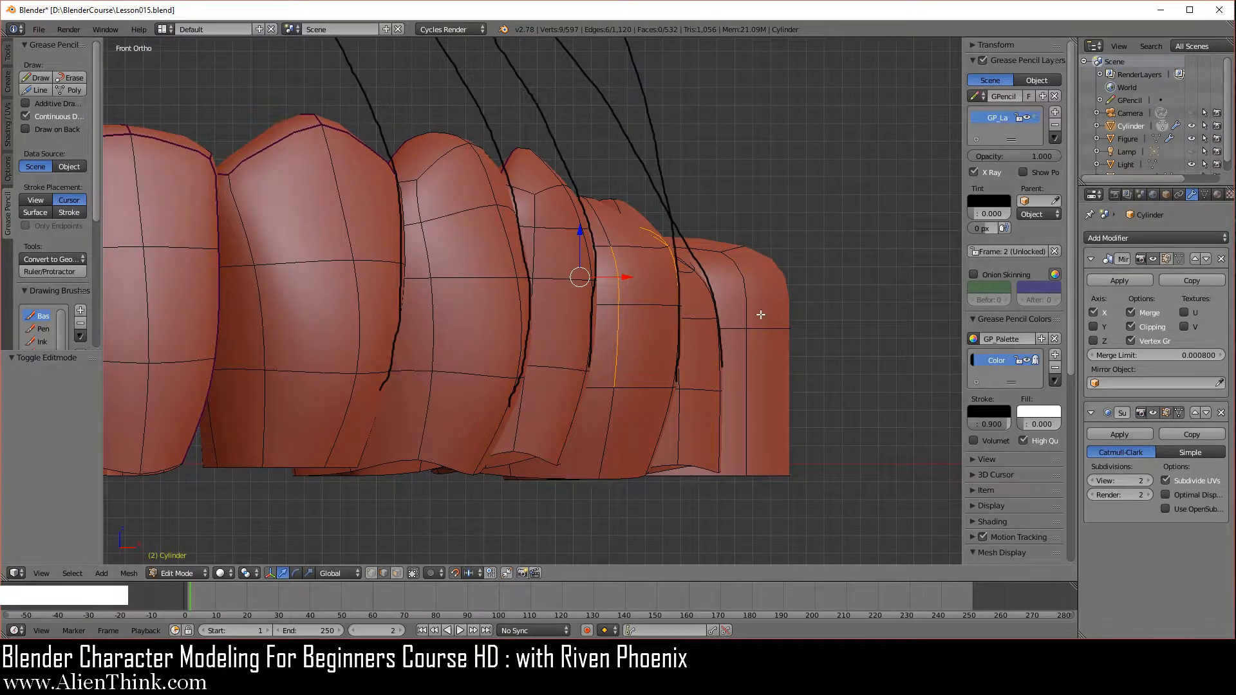
key(w)
click(782, 195)
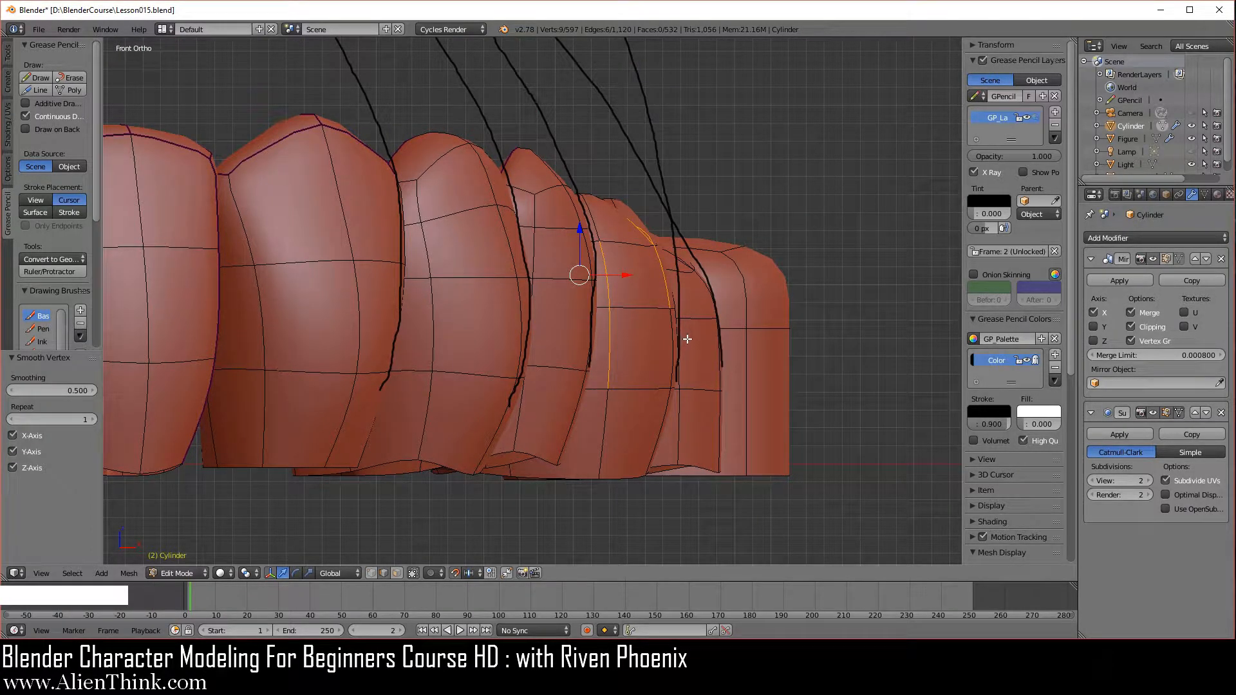
key(Tab)
scroll(689, 338, down, 3)
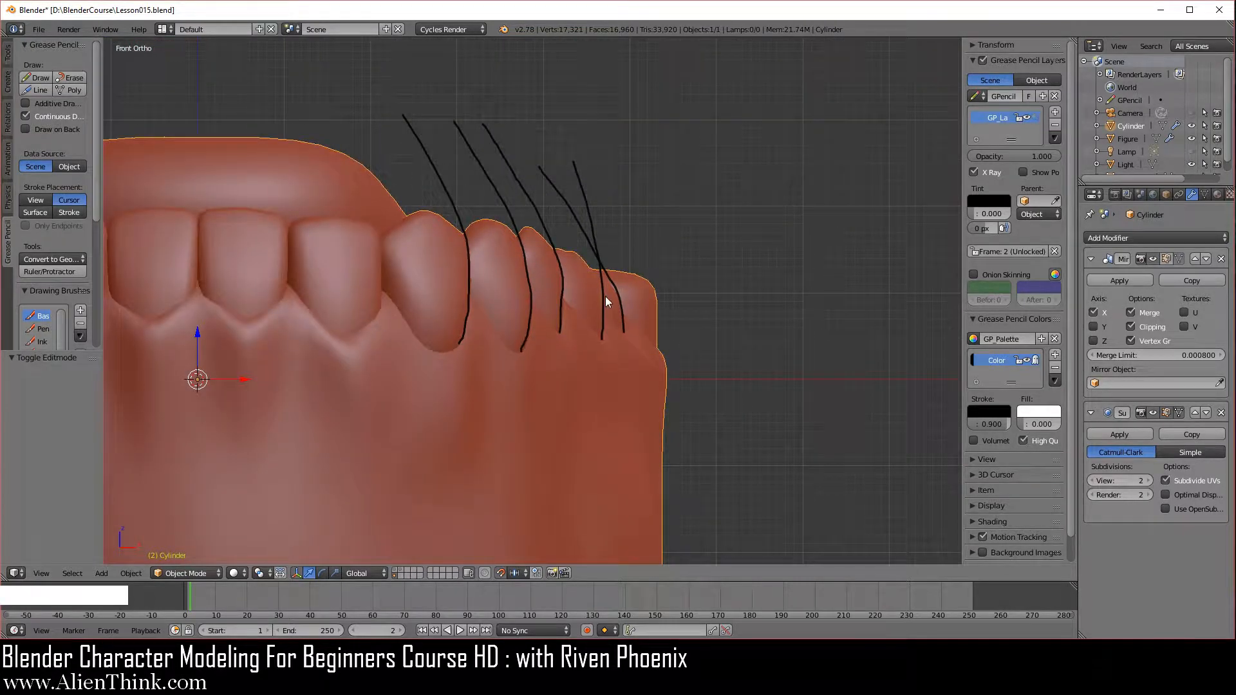
Remove the Grease Pencil layer with the guide curves and unlink its data from the scene.
click(1054, 125)
click(1066, 96)
scroll(674, 303, up, 2)
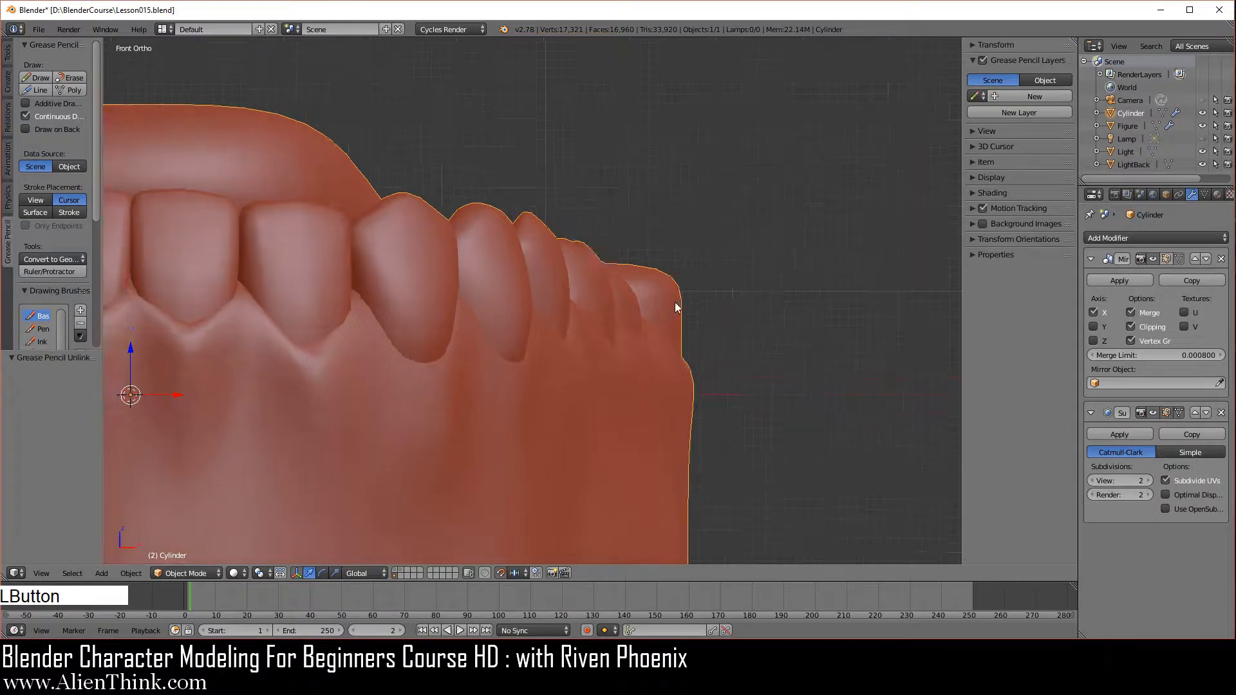
scroll(690, 318, down, 1)
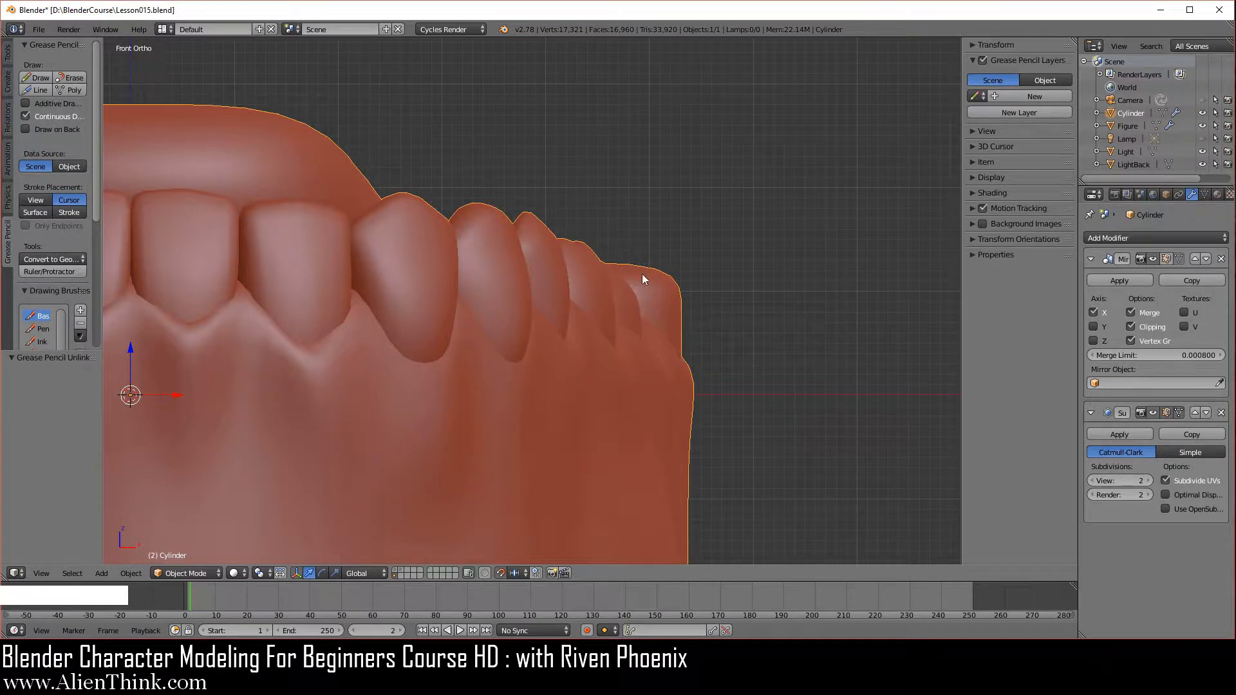
Inspect the whole lower row of teeth at an angle and save the file as Lesson015.blend.
middle_drag(793, 390, 682, 431)
scroll(601, 381, down, 5)
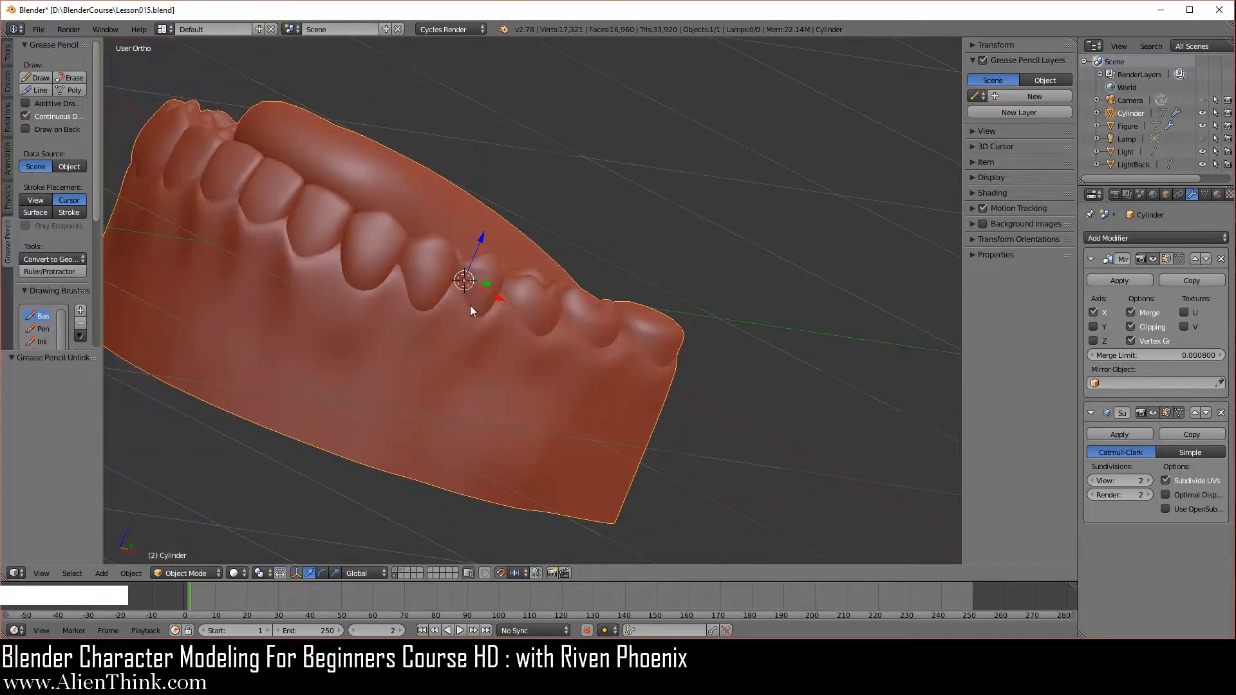
middle_drag(469, 305, 372, 366)
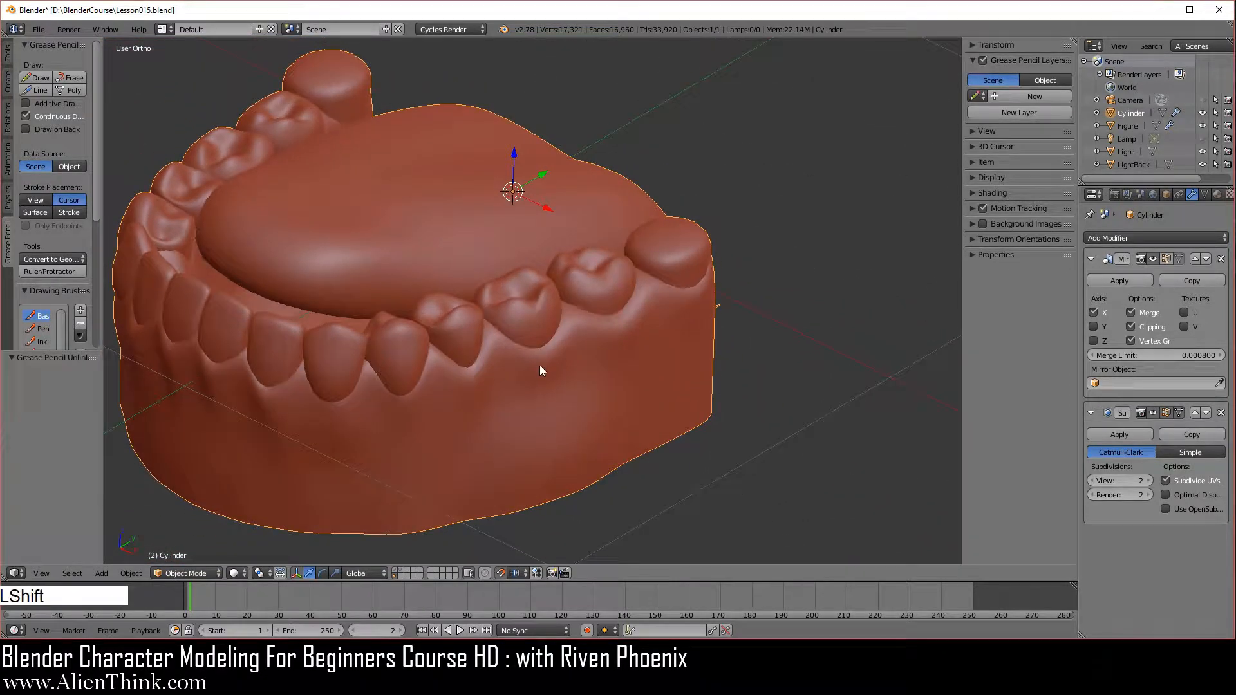
shift+middle_drag(540, 369, 593, 323)
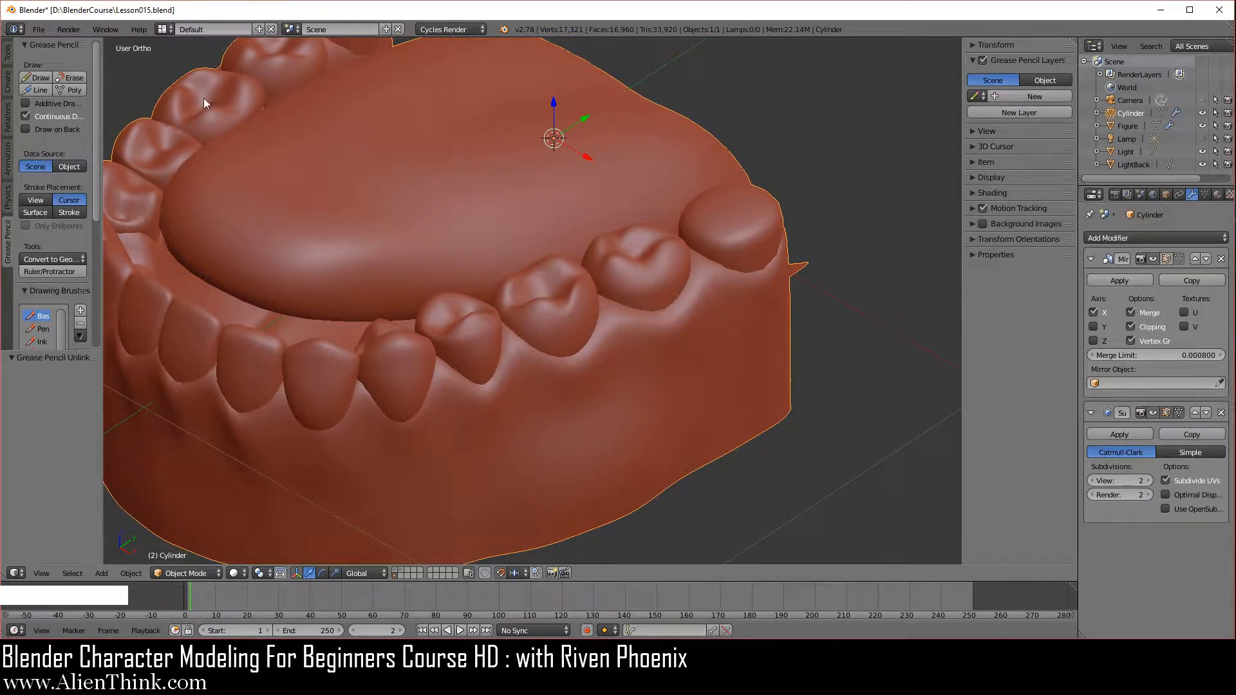
click(39, 29)
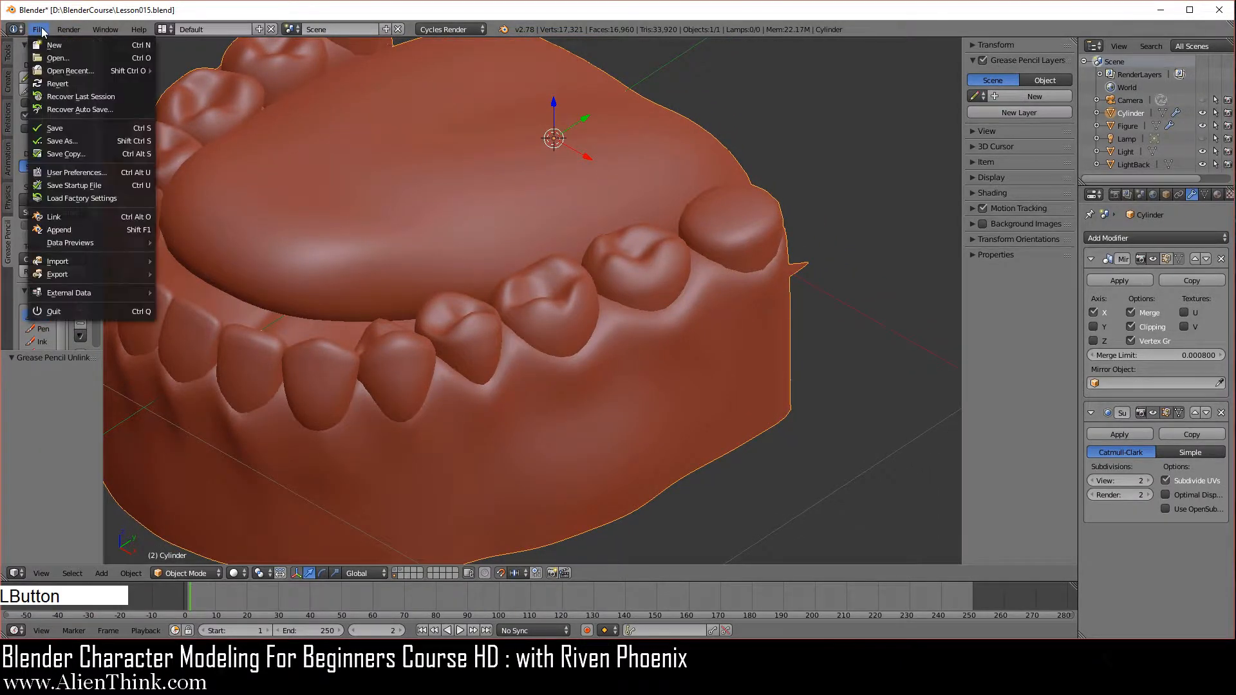
click(87, 127)
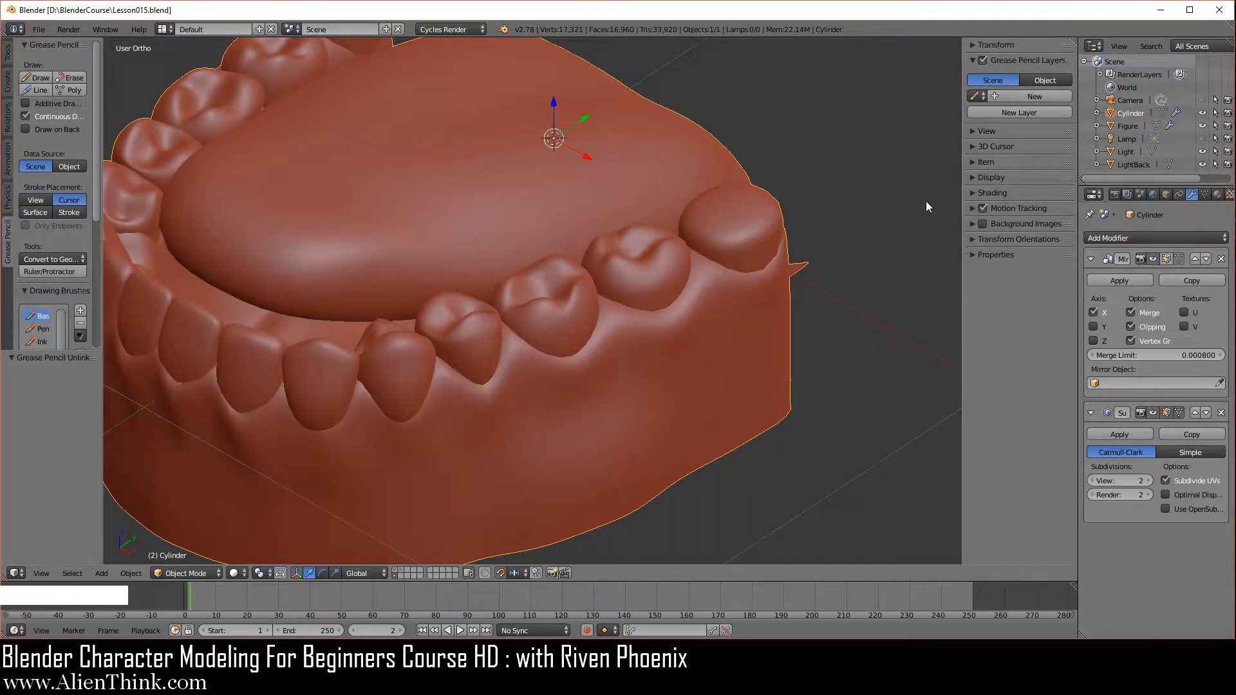
Collapse the Grease Pencil Layers settings, show the object's Transform values, and frame the whole lower mouth.
click(973, 59)
click(973, 46)
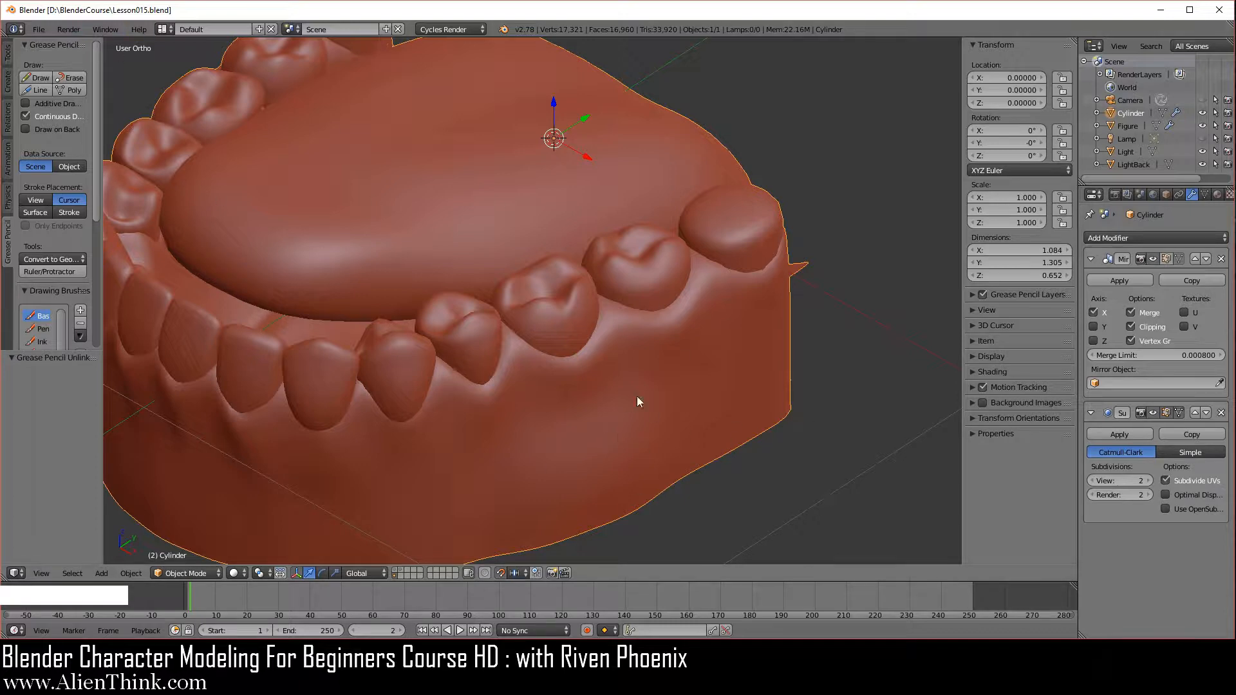
scroll(679, 415, down, 2)
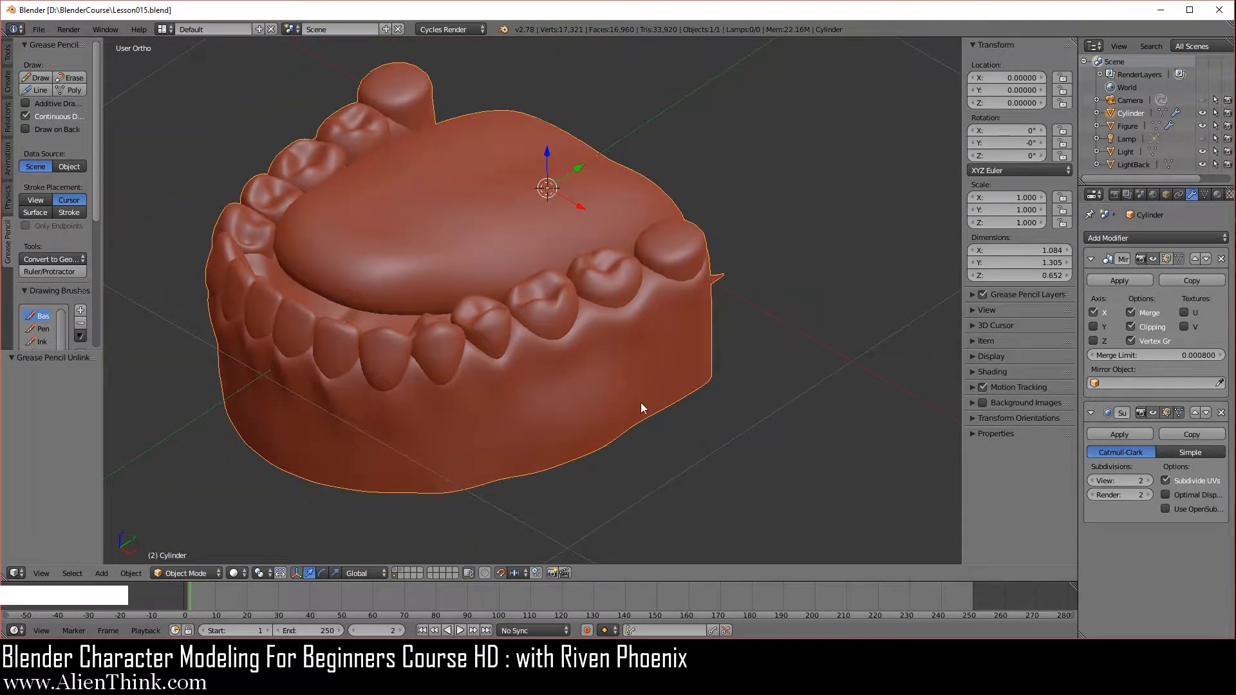
scroll(637, 403, up, 2)
scroll(633, 391, down, 2)
shift+middle_drag(576, 351, 604, 367)
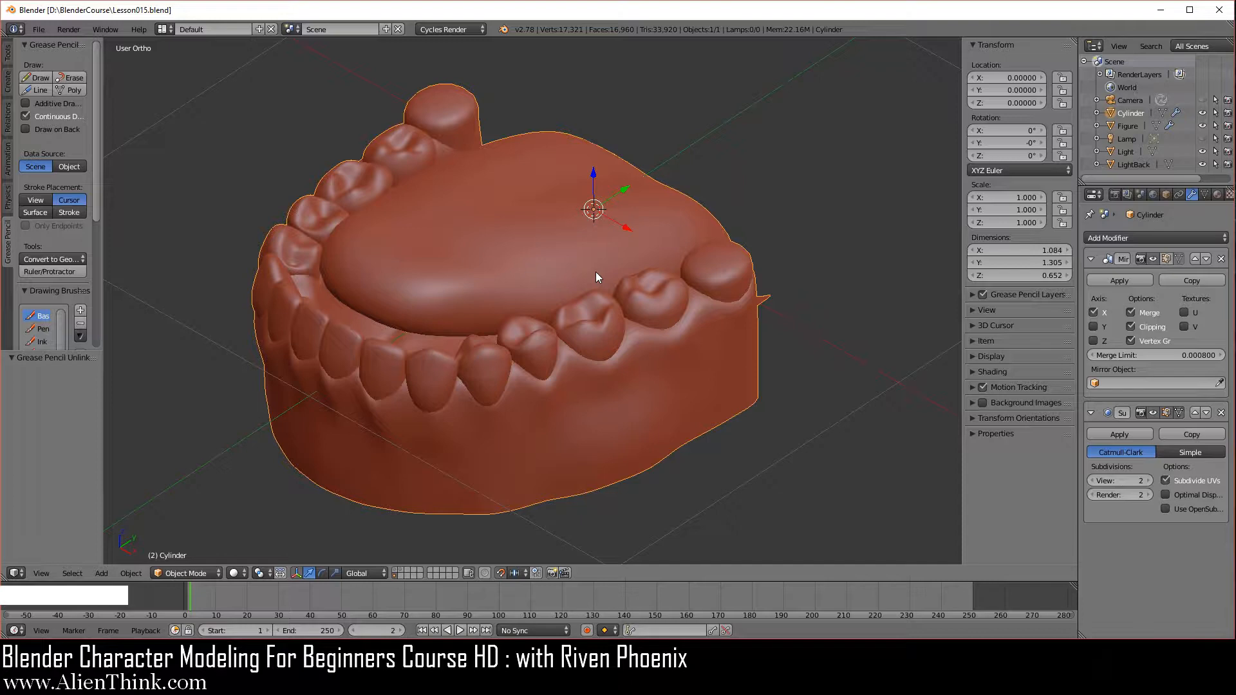
Rotate the lower mouth object freely with a trackball rotation of 5° and 60°.
key(r)
key(r)
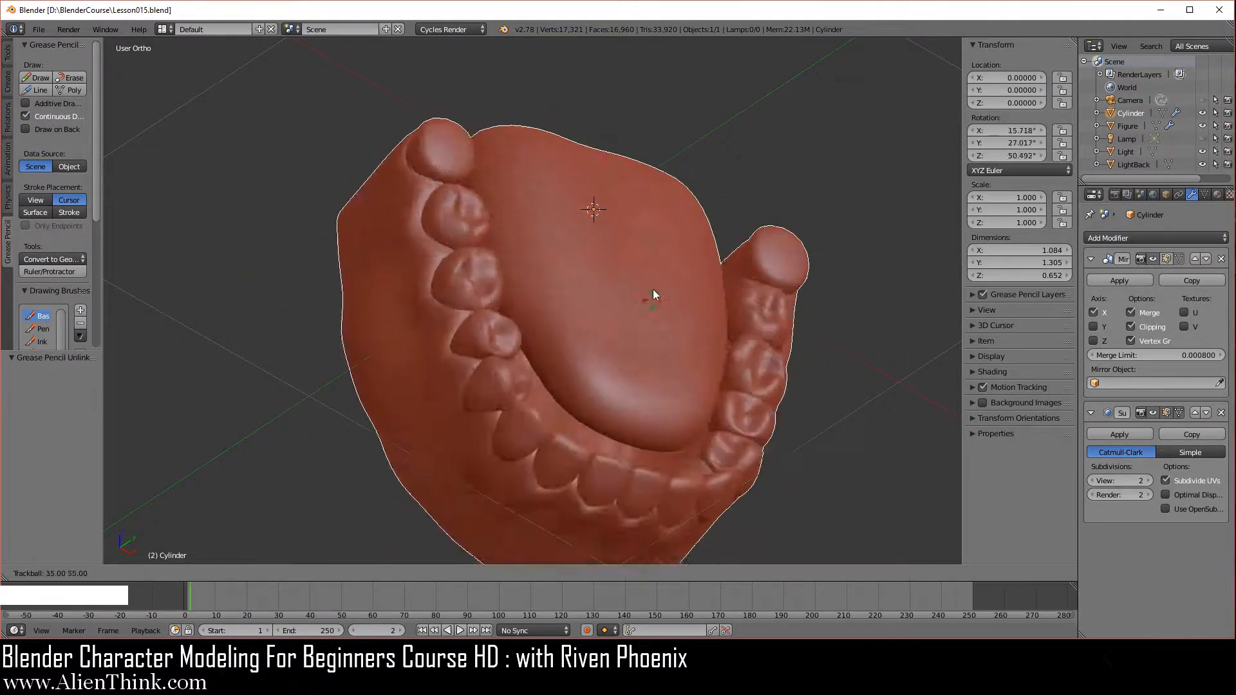
click(661, 280)
scroll(627, 323, down, 4)
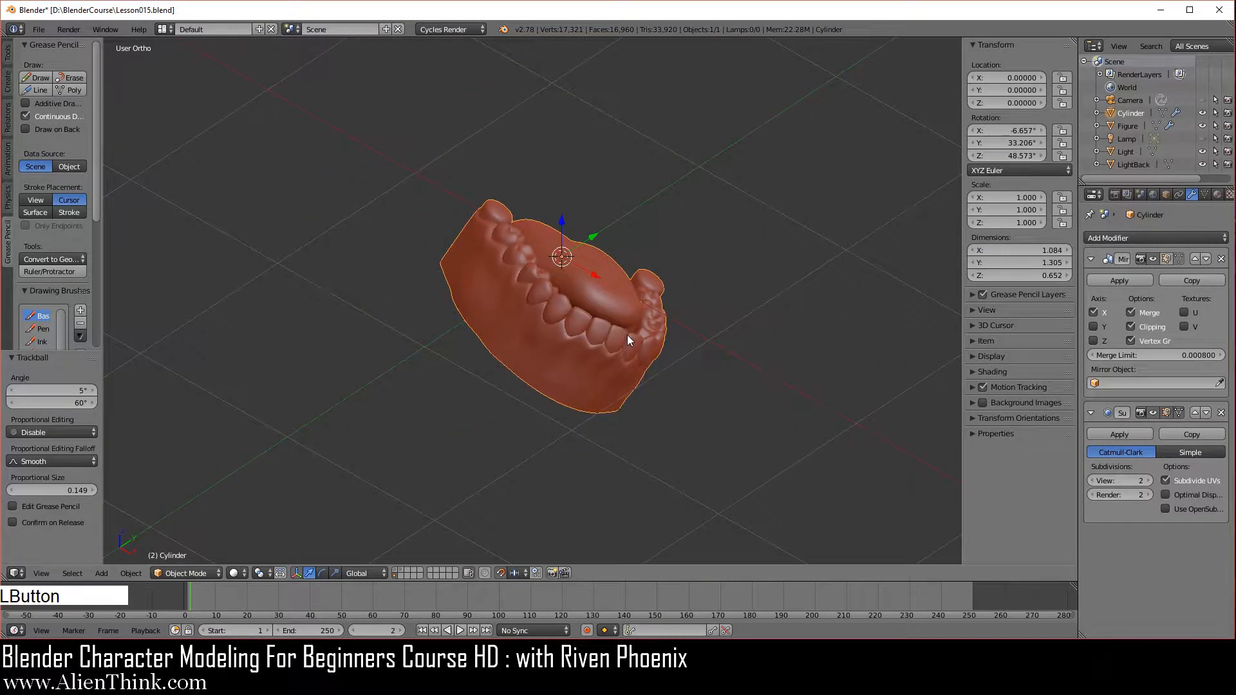
Compare the global front view of the tilted mouth with the front view aligned to the object's own axes.
key(KP_1)
scroll(660, 373, up, 5)
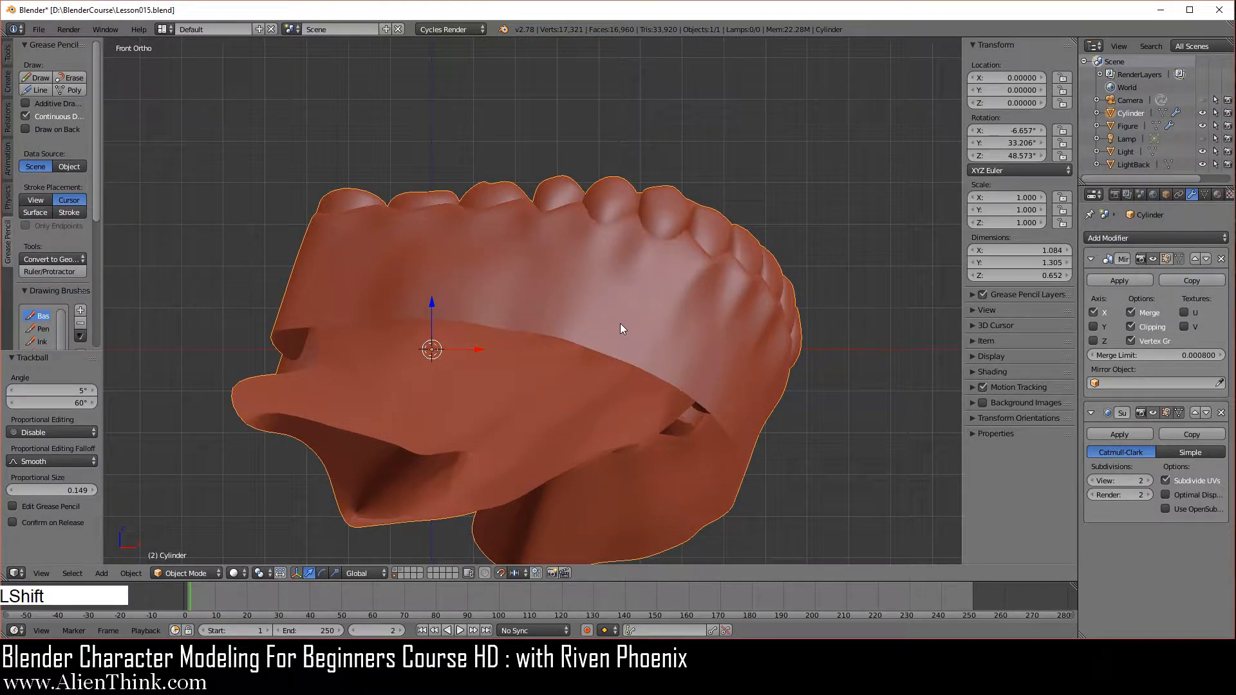
key(shift+1)
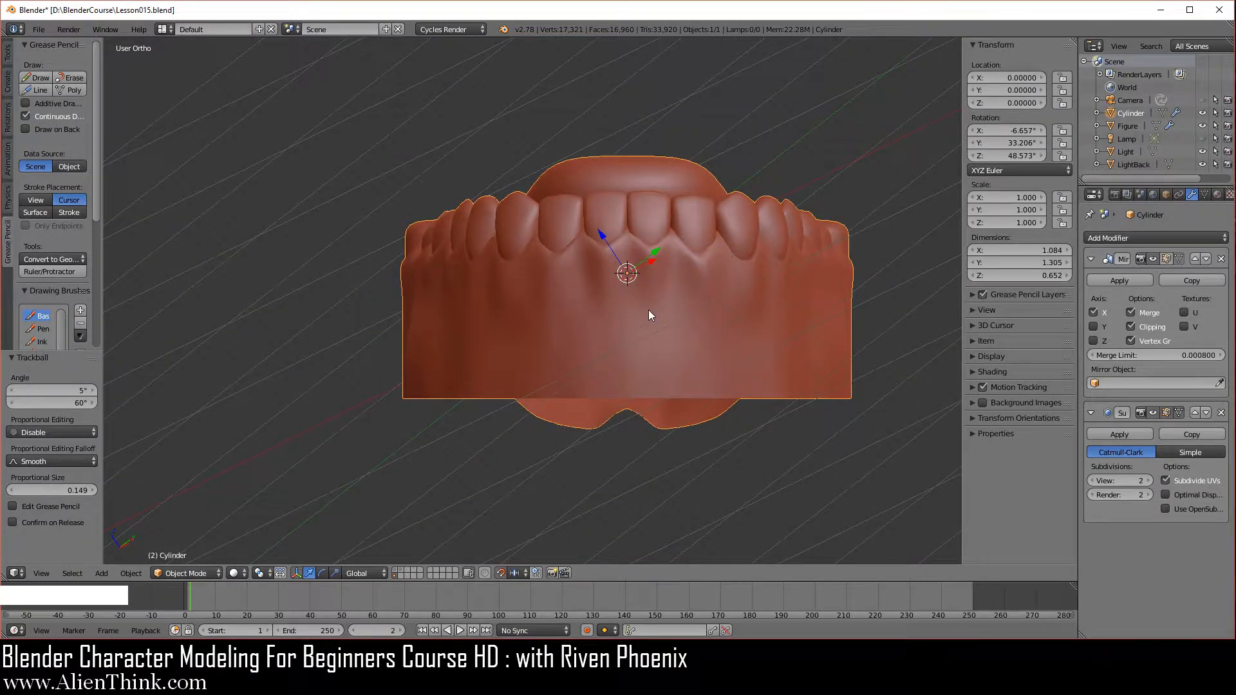
key(1)
scroll(731, 329, down, 2)
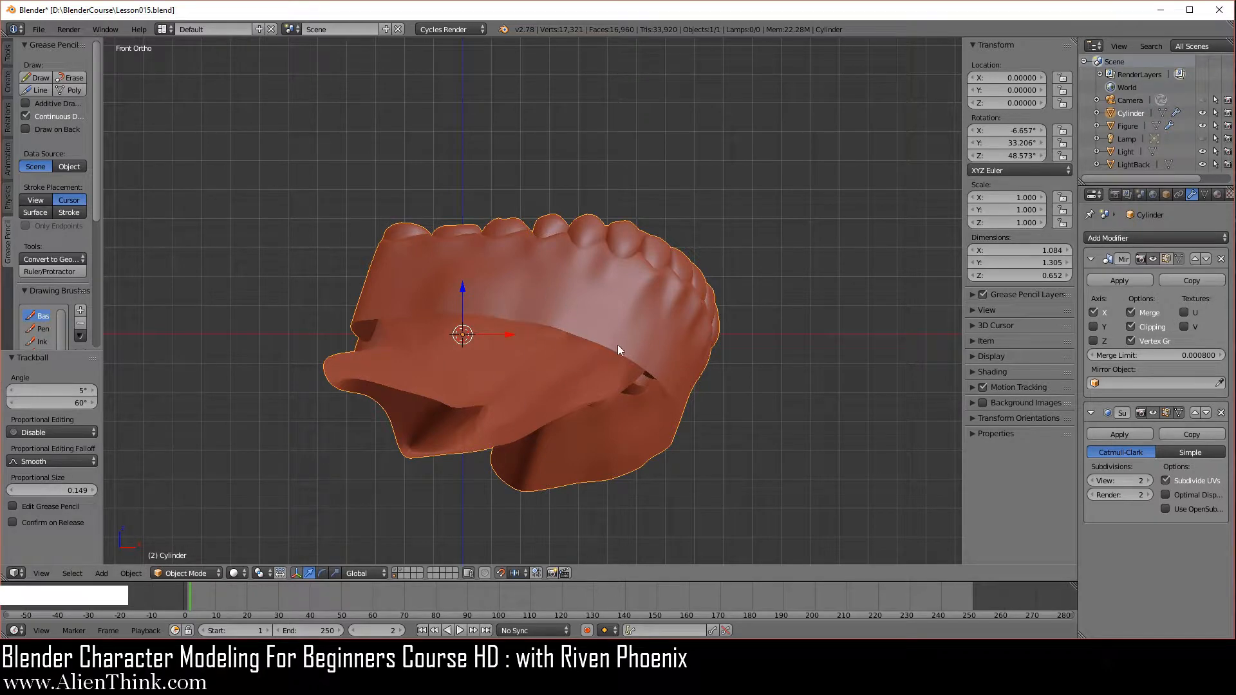
mouse_move(670, 308)
middle_down()
mouse_move(585, 392)
mouse_move(524, 223)
mouse_move(650, 318)
middle_up()
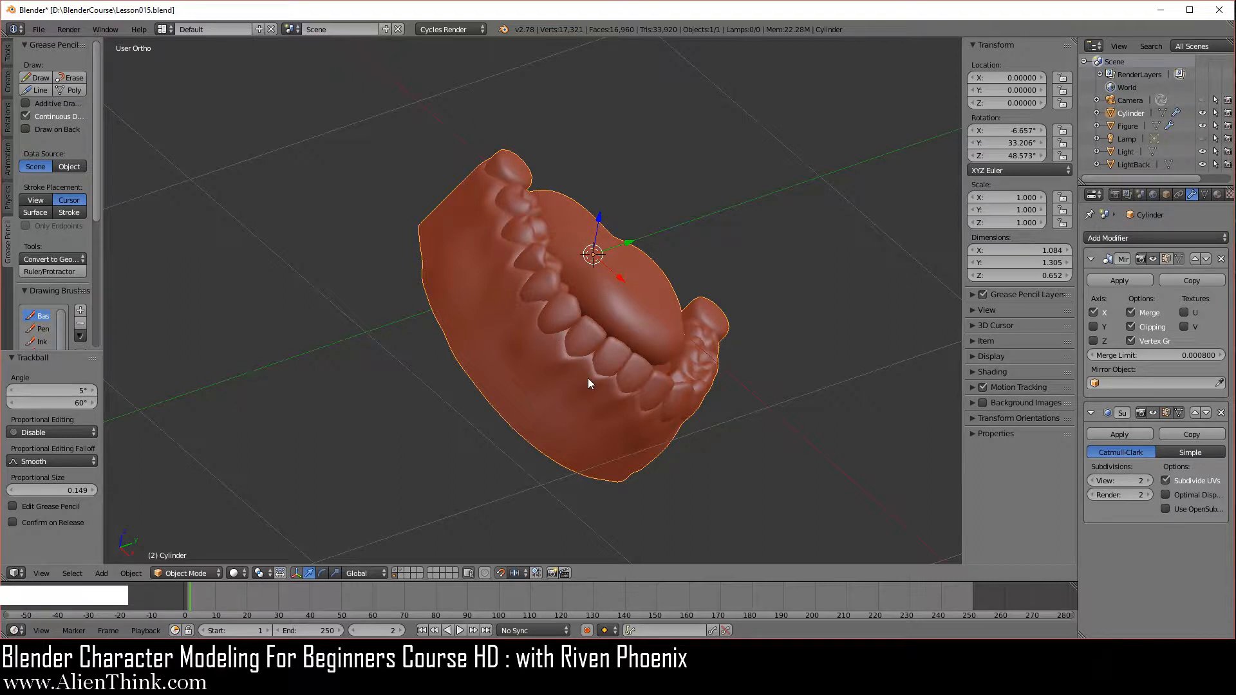
key(KP_1)
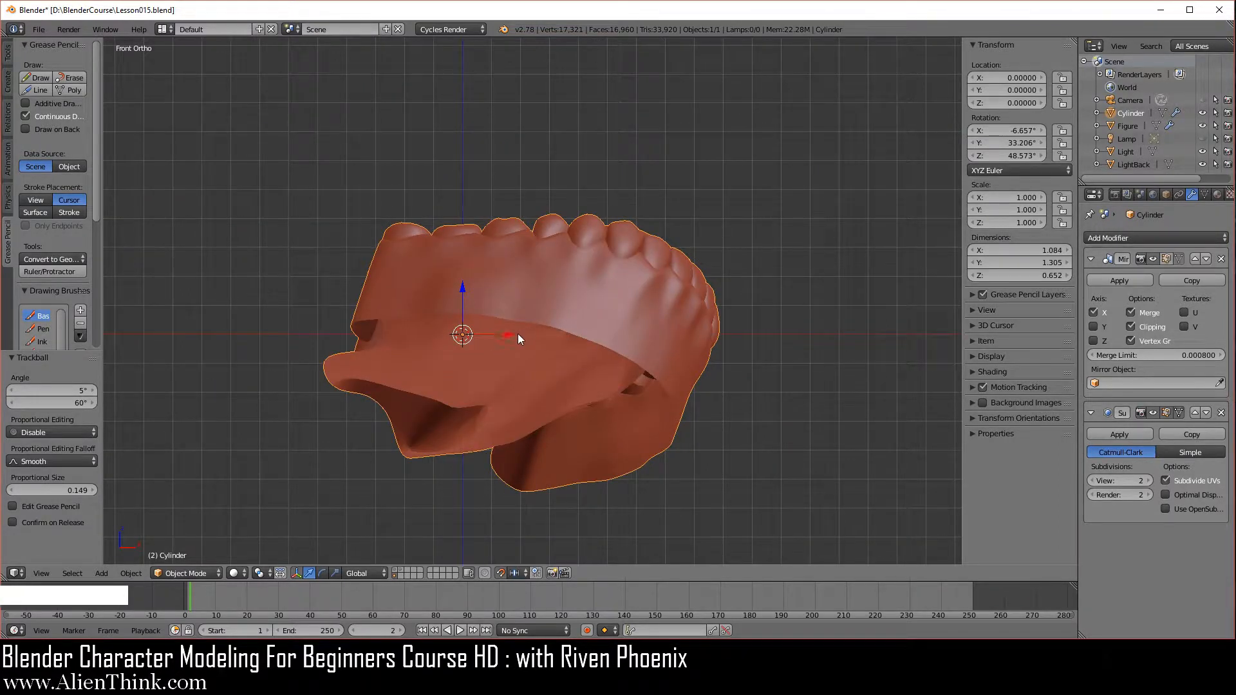
Move the tilted mouth object 0.6 along the global X axis and 0.2 along the global Z axis.
drag(505, 332, 666, 340)
drag(634, 296, 643, 229)
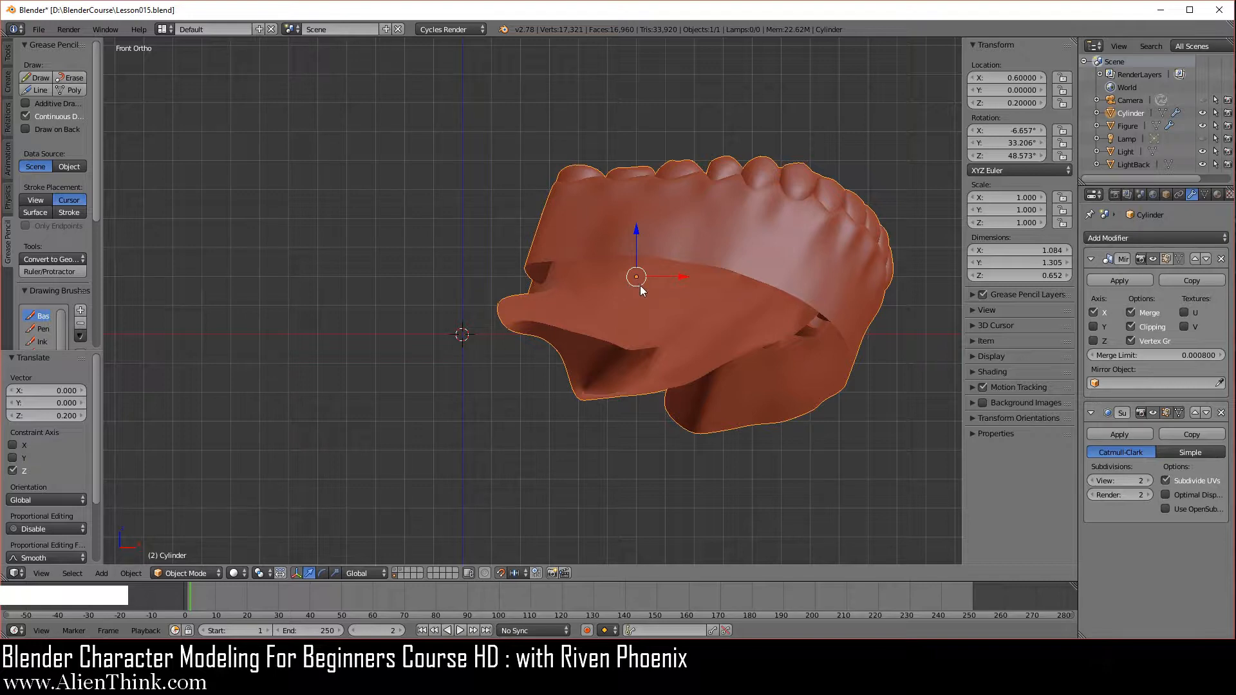
scroll(637, 284, up, 2)
scroll(682, 273, down, 2)
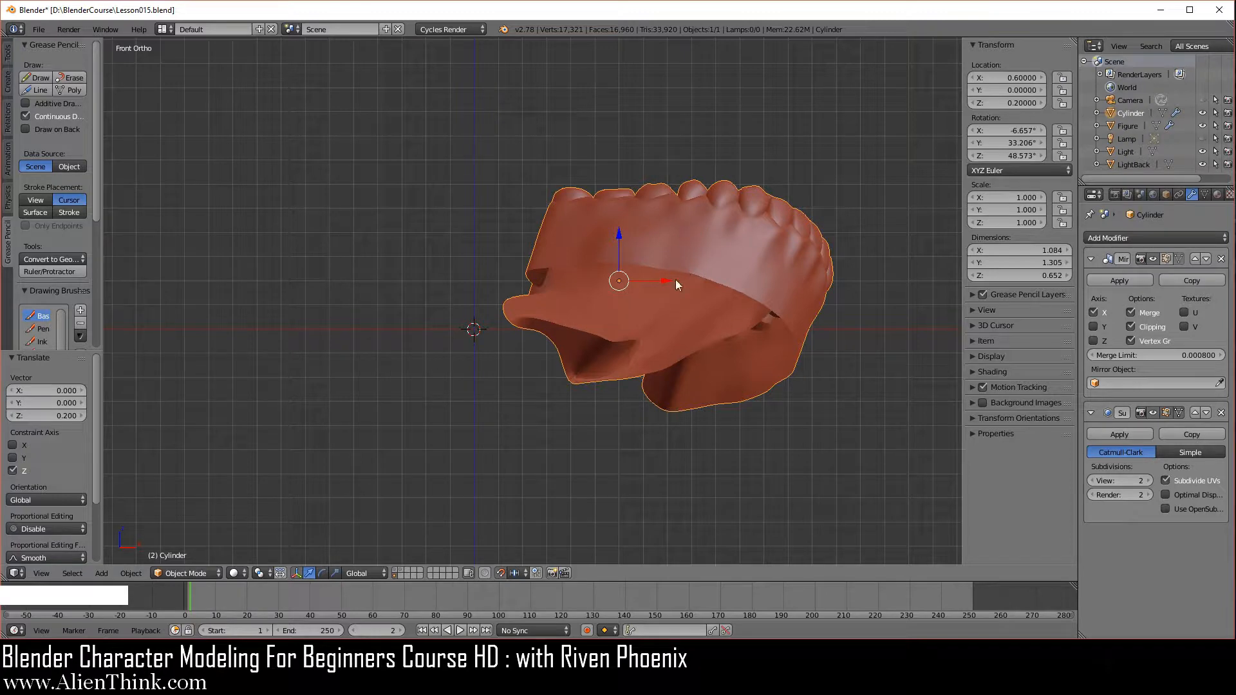
shift+middle_drag(705, 277, 636, 265)
scroll(644, 304, up, 2)
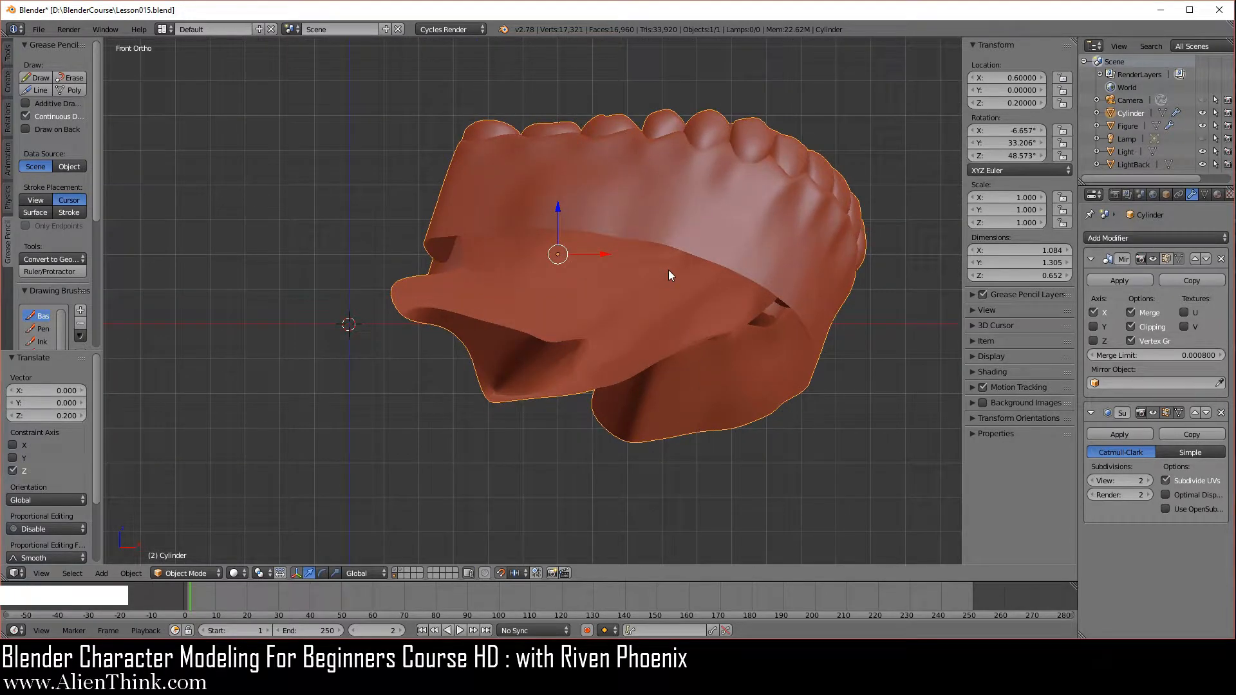
Reveal all hidden geometry in Edit Mode, enable the Mirror modifier's edit mode display, and select the whole mouth mesh.
key(Tab)
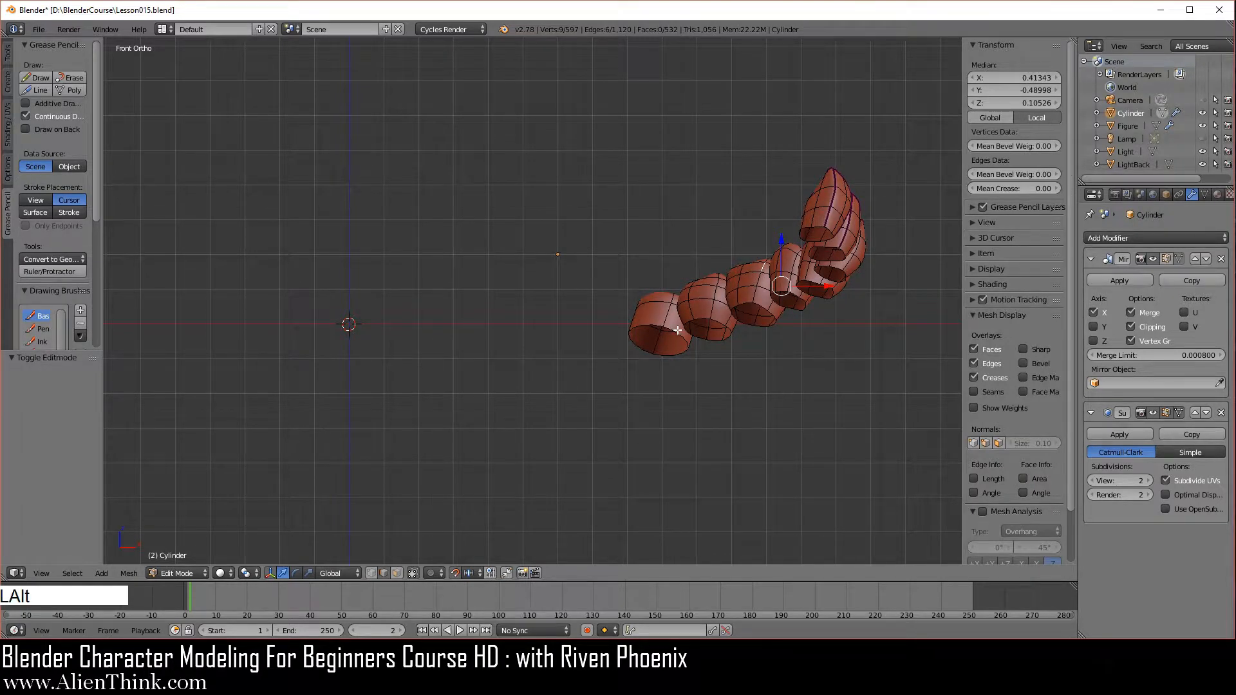
key(alt+h)
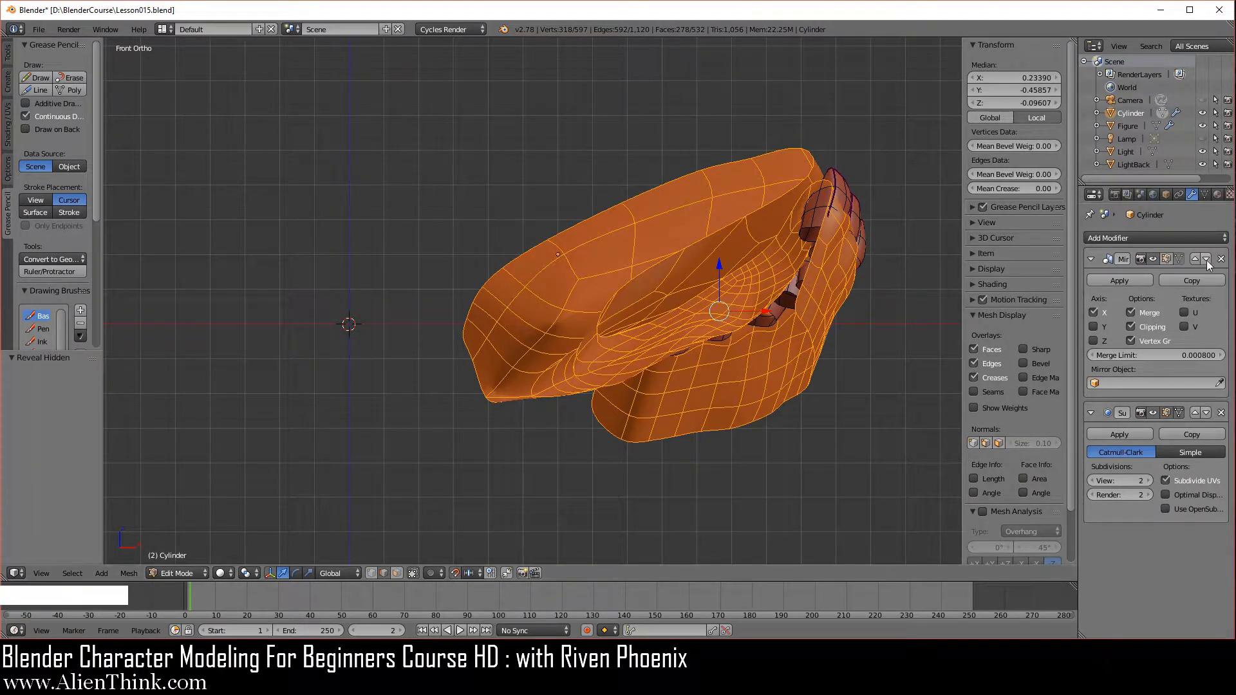
click(1168, 259)
key(a)
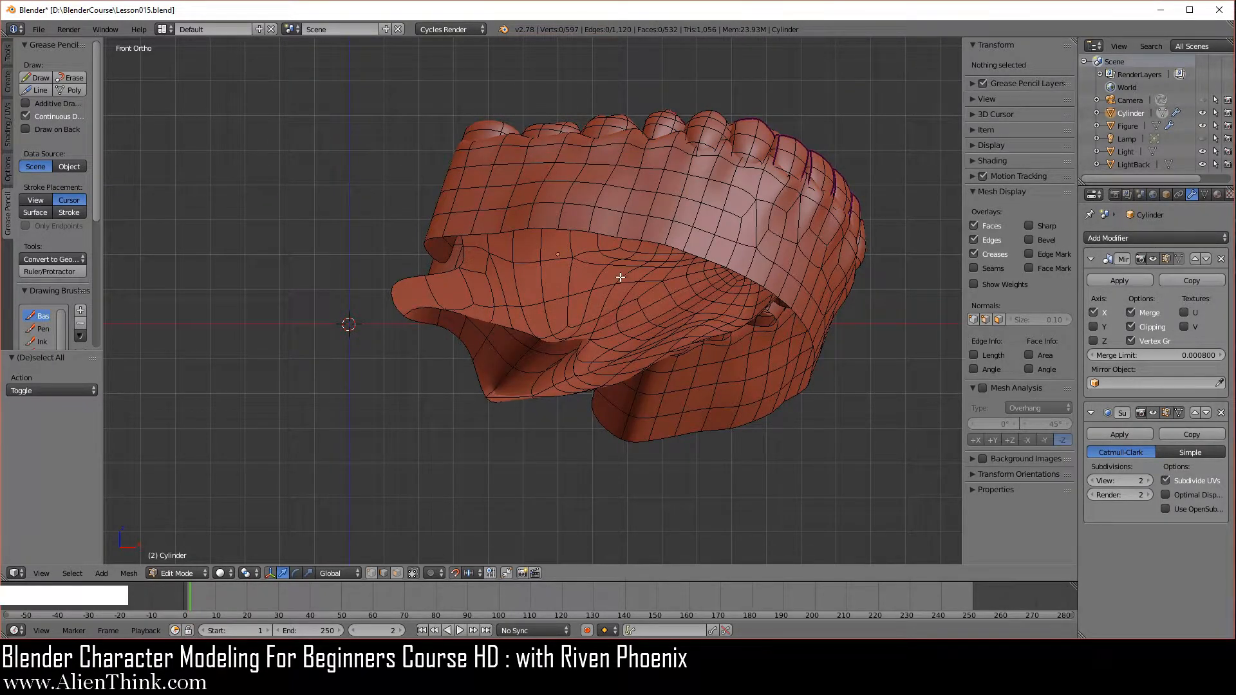
key(a)
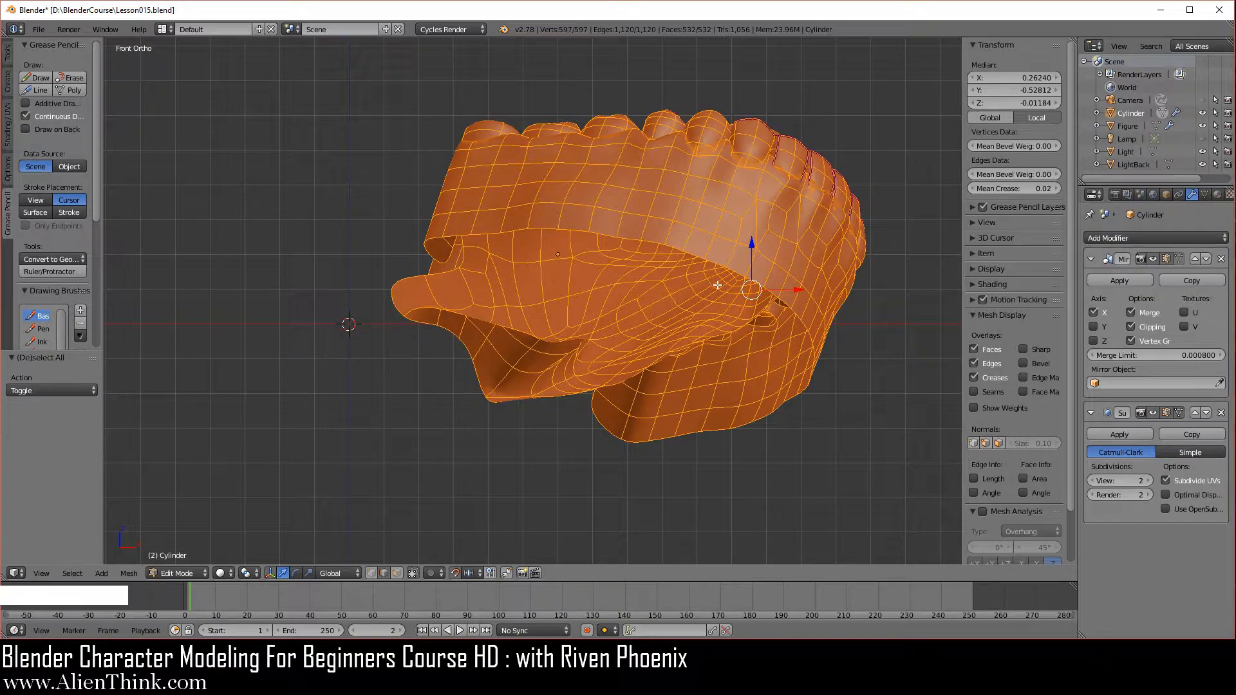
Try a trackball rotation of the whole mouth mesh from the global front view.
key(r)
key(r)
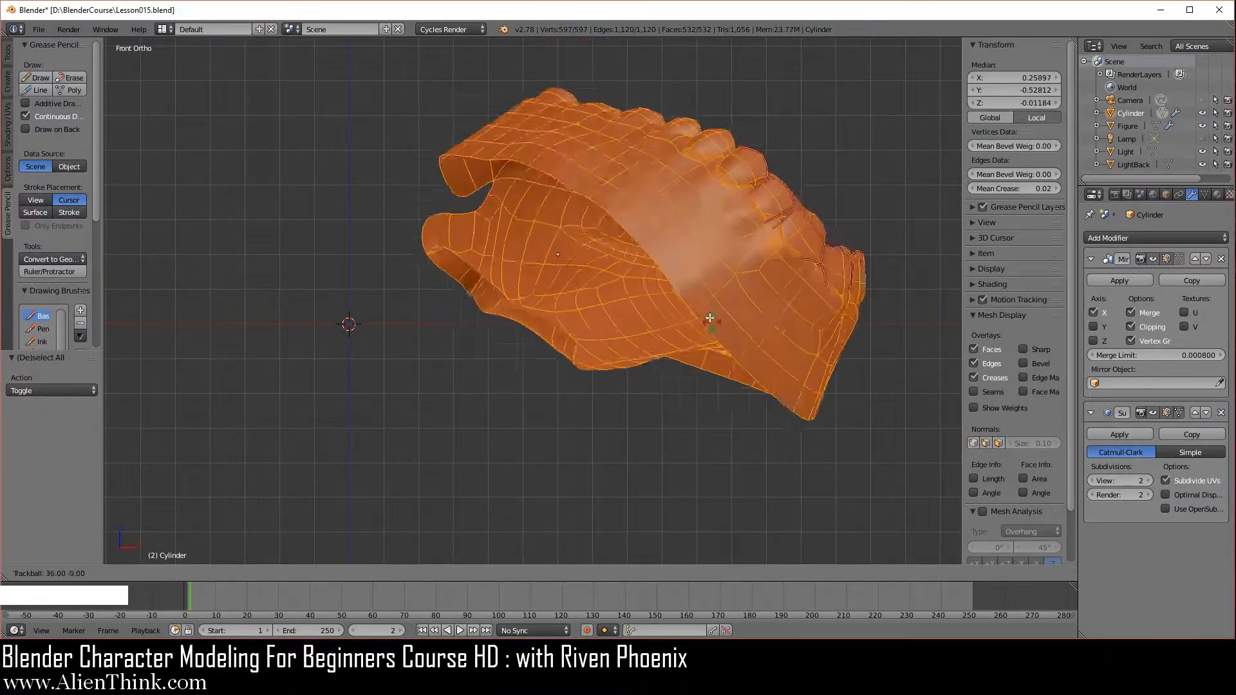
right_click(718, 318)
Compare the selection-aligned and global front views in Edit Mode with the object-aligned front view in Object Mode.
middle_drag(669, 239, 655, 261)
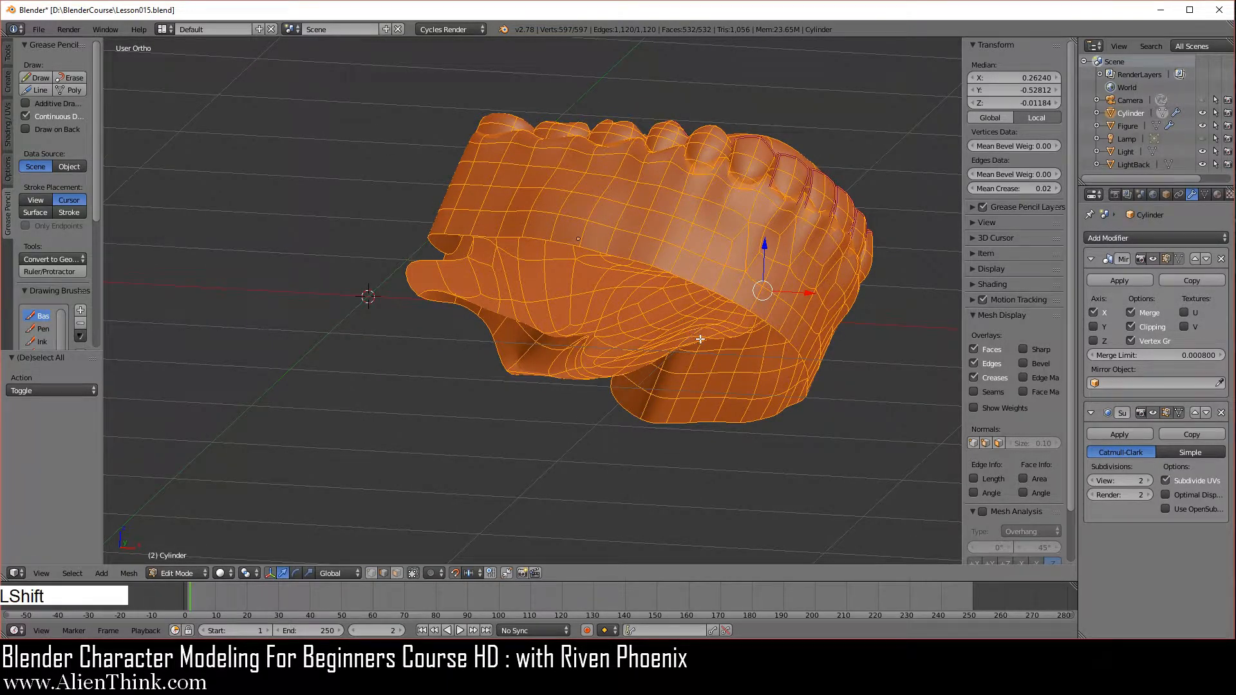
key(shift+1)
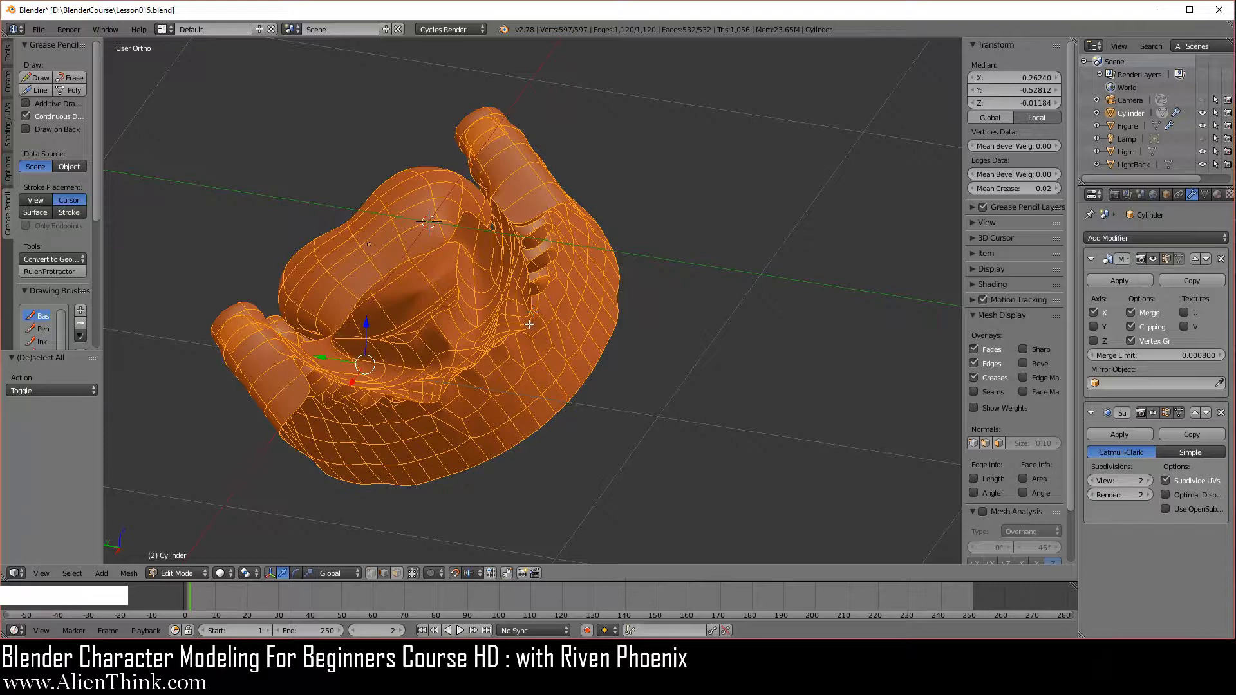
key(1)
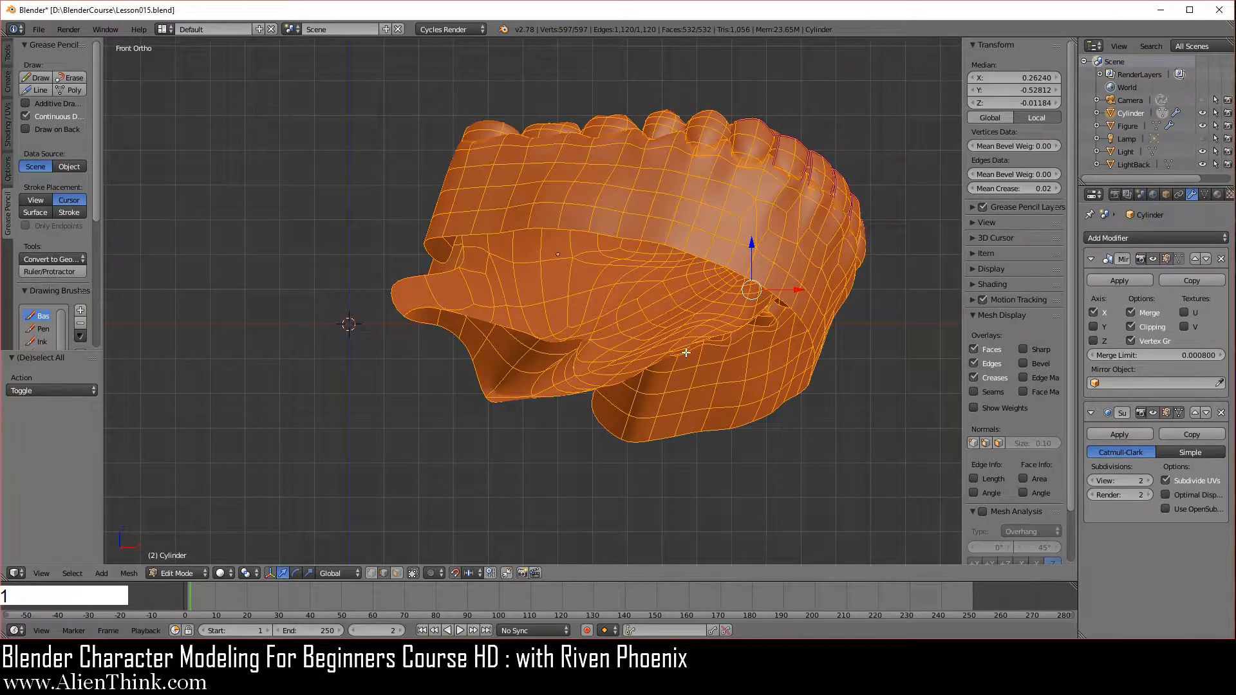
key(Tab)
key(shift+1)
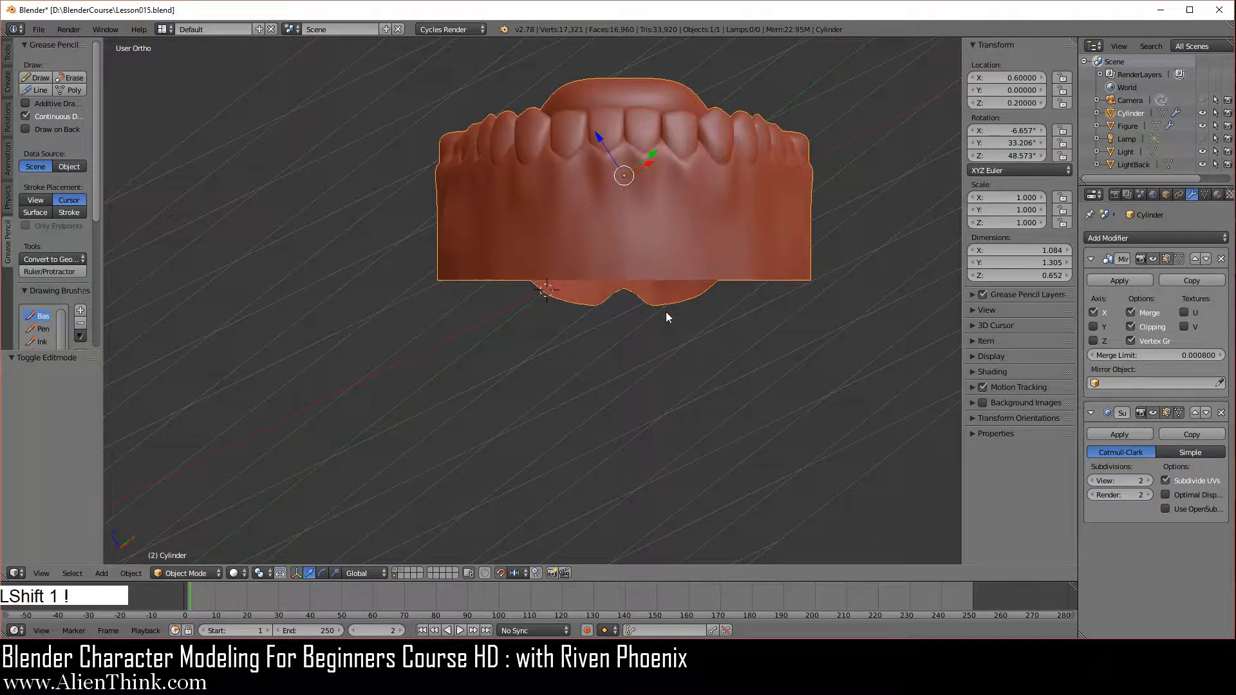
Try trackball rotations of the whole mesh in Edit Mode from the object-aligned front view to demonstrate the mirroring.
key(Tab)
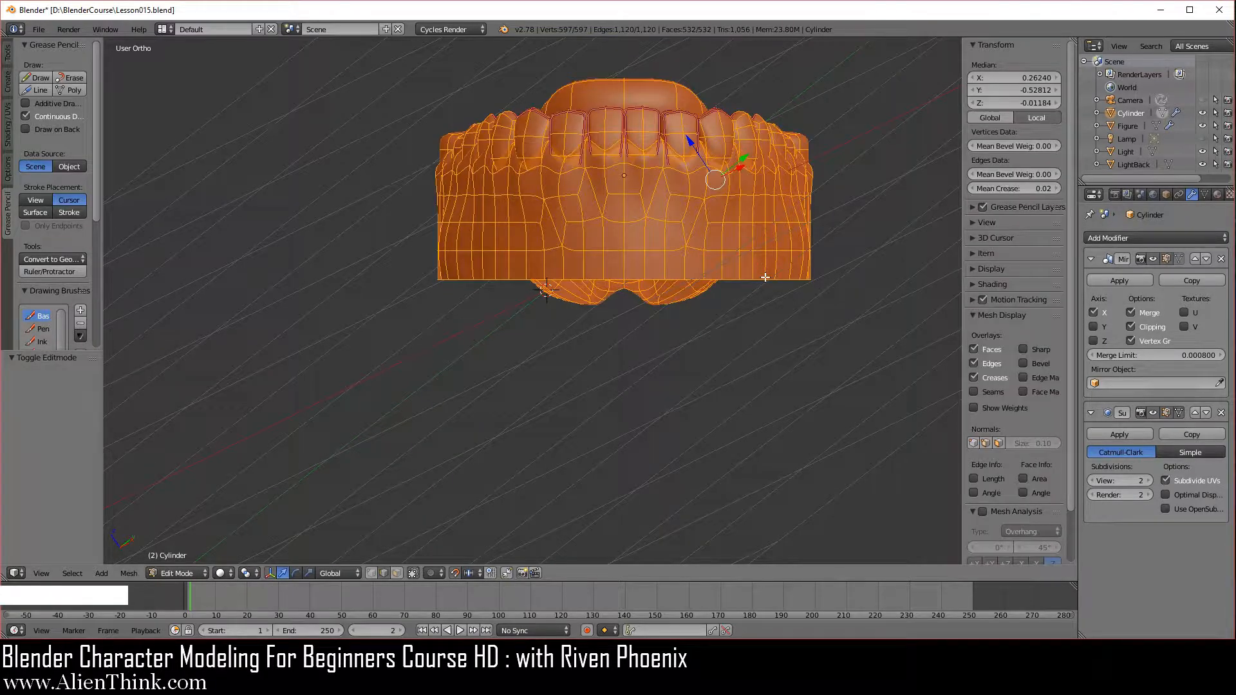
key(r)
key(r)
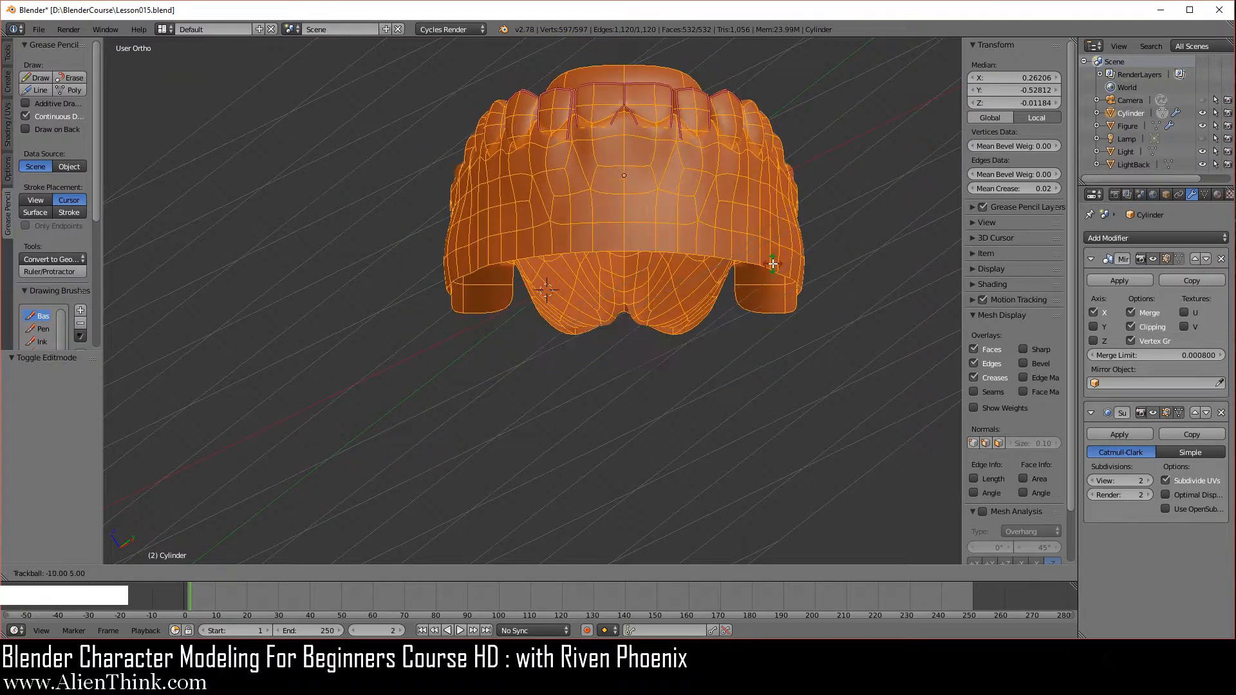
right_click(773, 265)
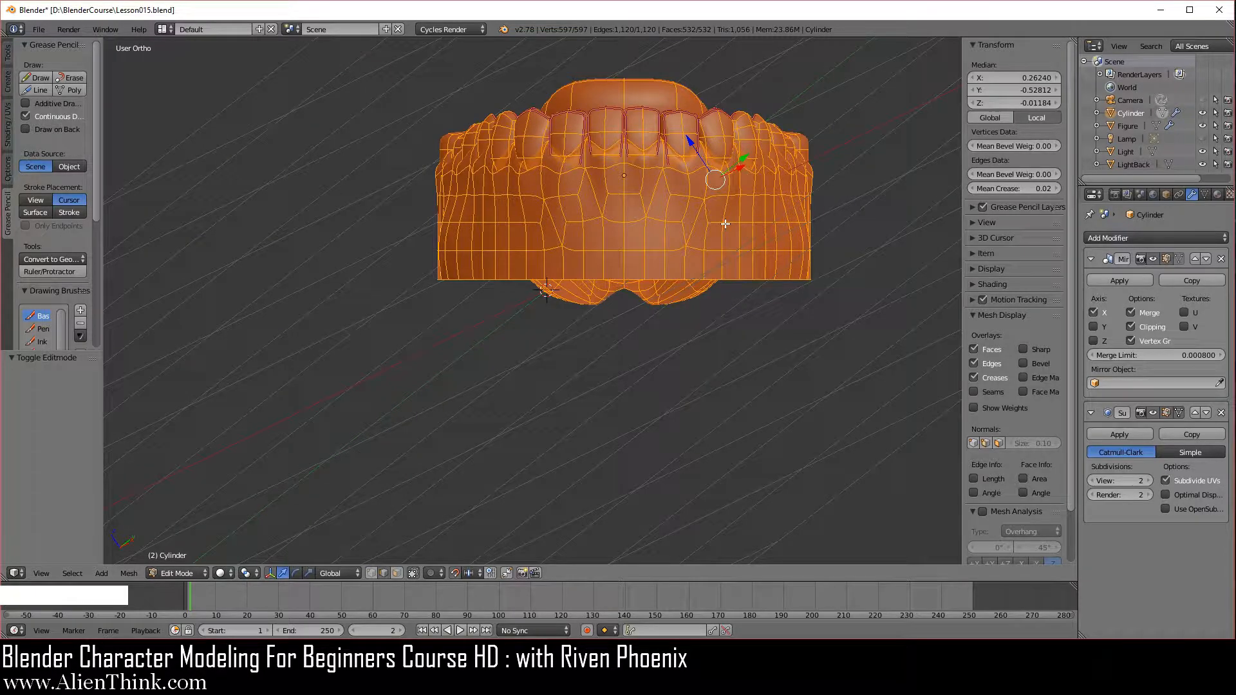
key(r)
key(r)
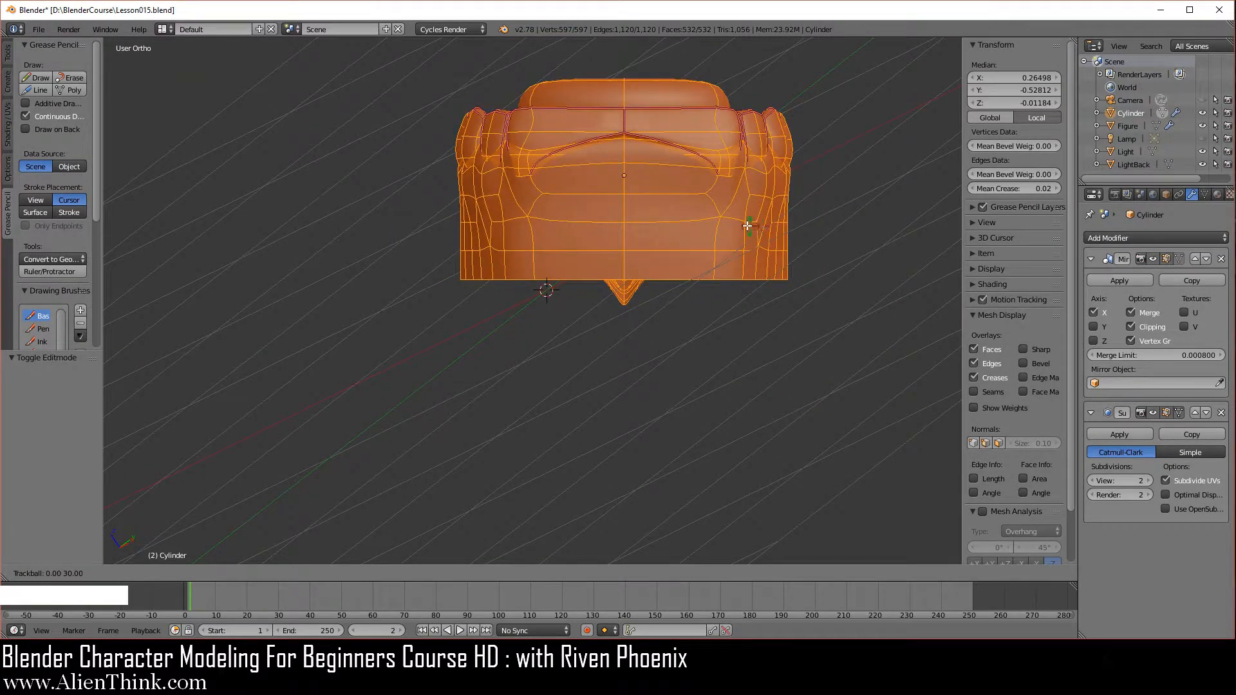
right_click(721, 265)
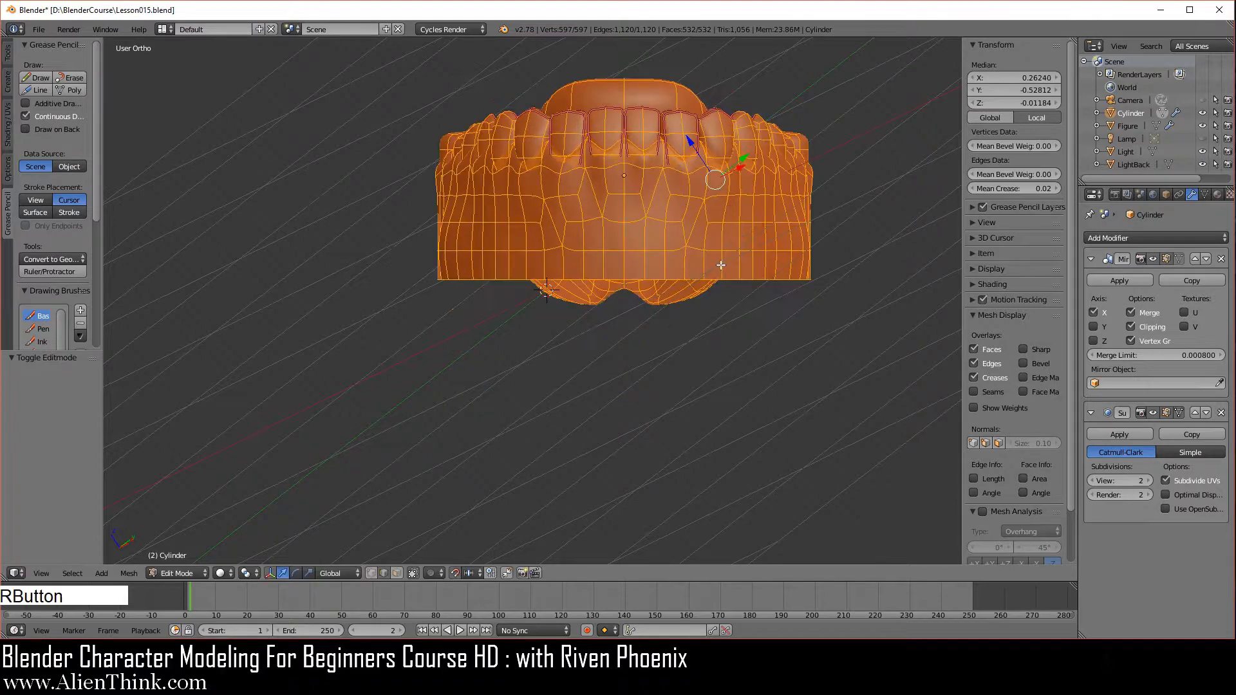
Rotate the whole mesh within Edit Mode from the global front view with a trackball rotation of 100° and -20°.
scroll(723, 350, down, 3)
scroll(636, 370, down, 1)
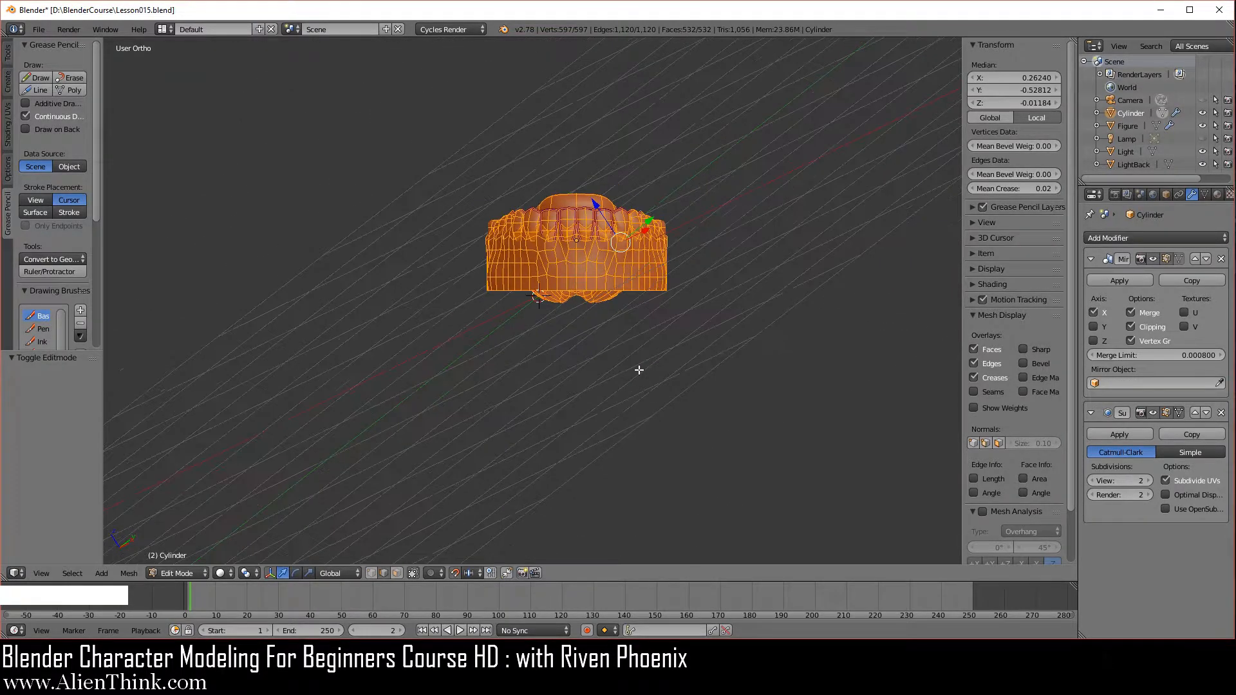
scroll(672, 300, up, 4)
key(Tab)
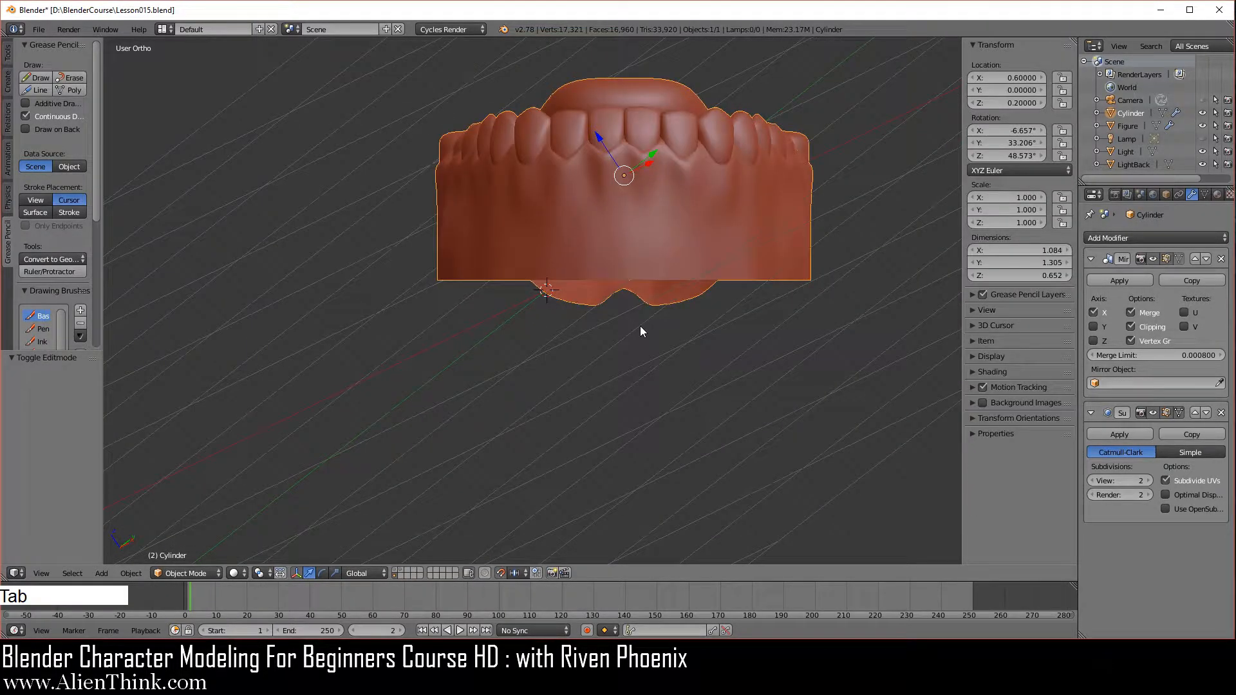
key(1)
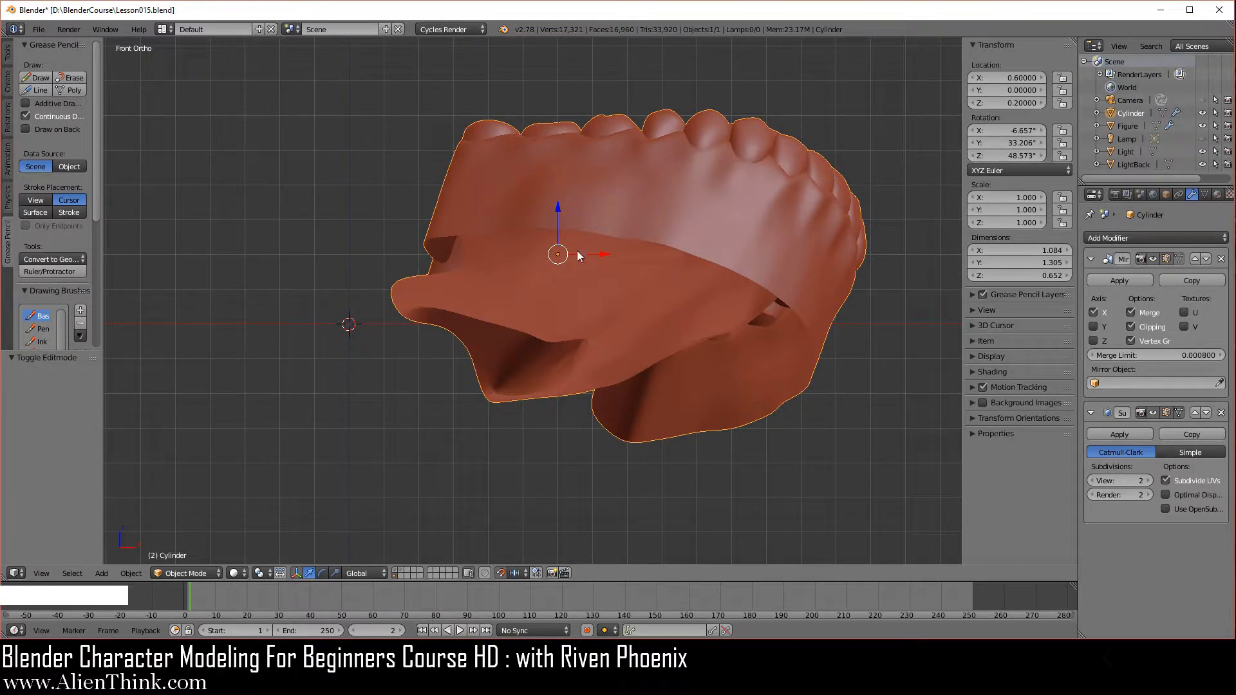
key(Tab)
key(r)
key(r)
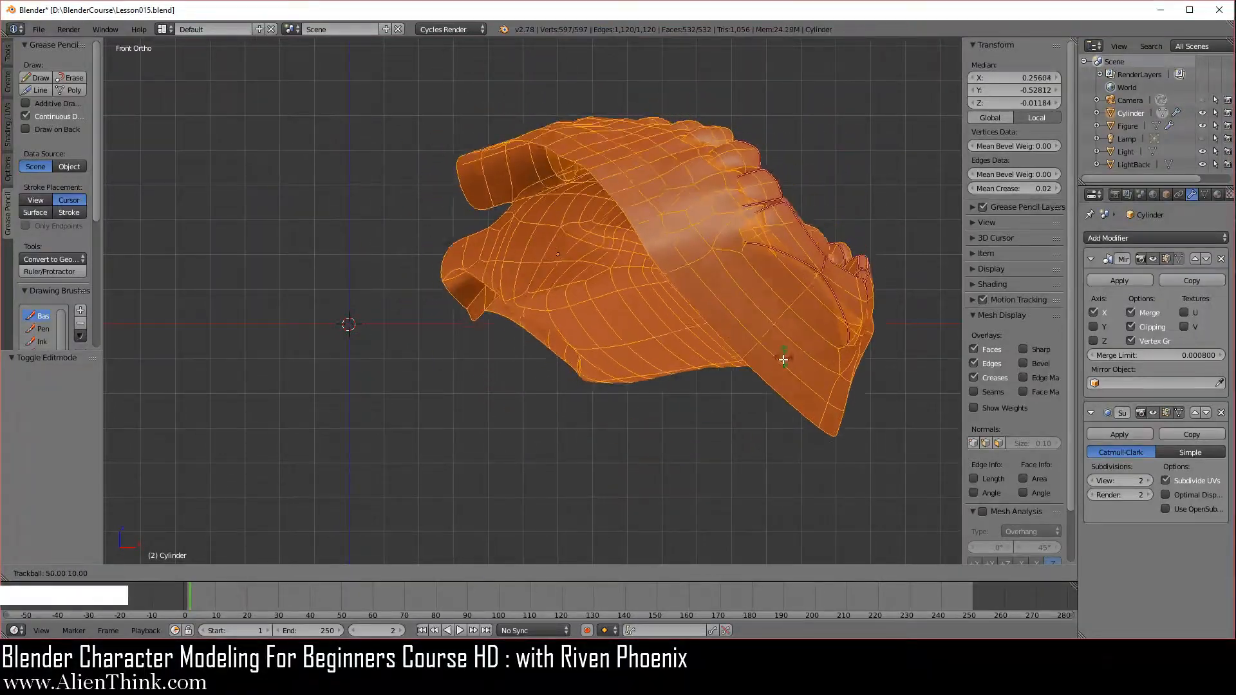
click(749, 412)
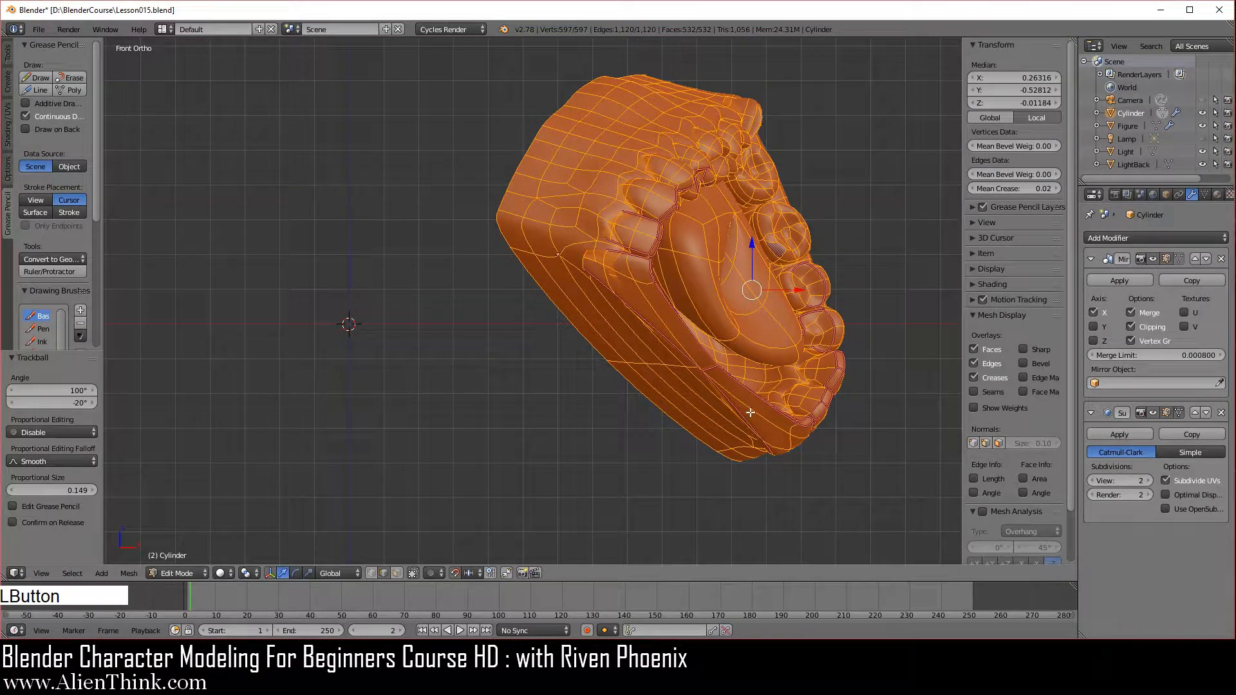
key(Tab)
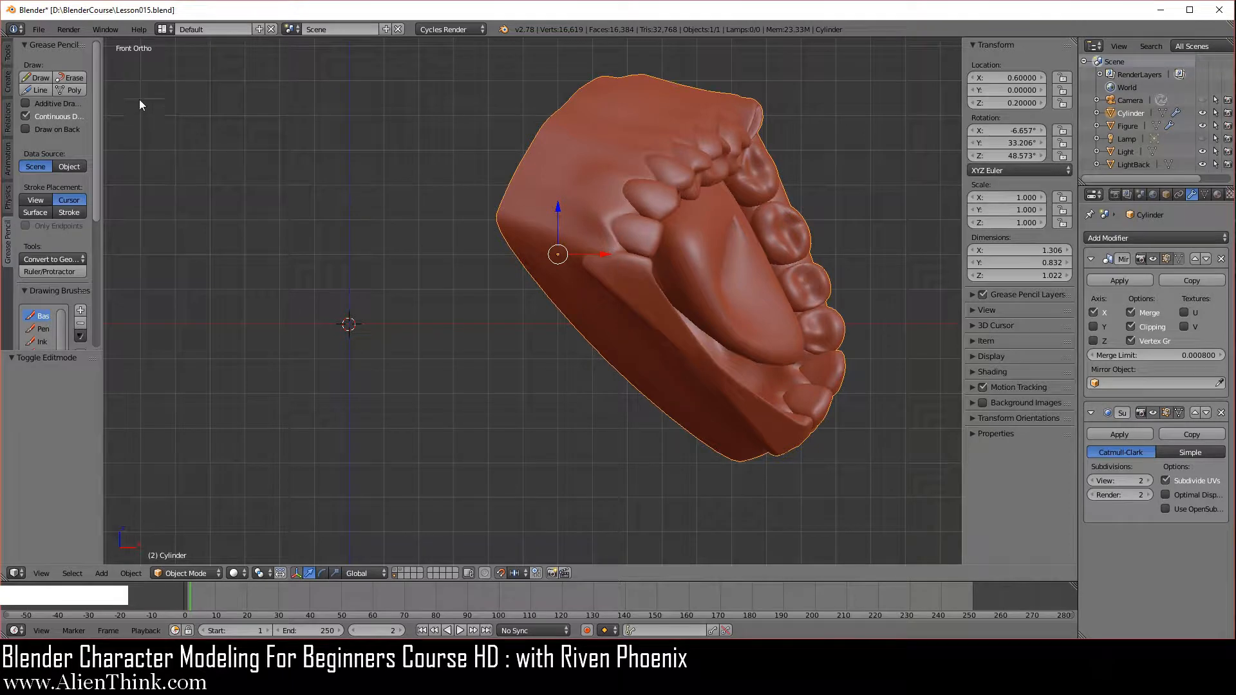
Reopen the saved Lesson015.blend from the recent files, discarding the demonstration changes.
click(40, 29)
mouse_move(93, 71)
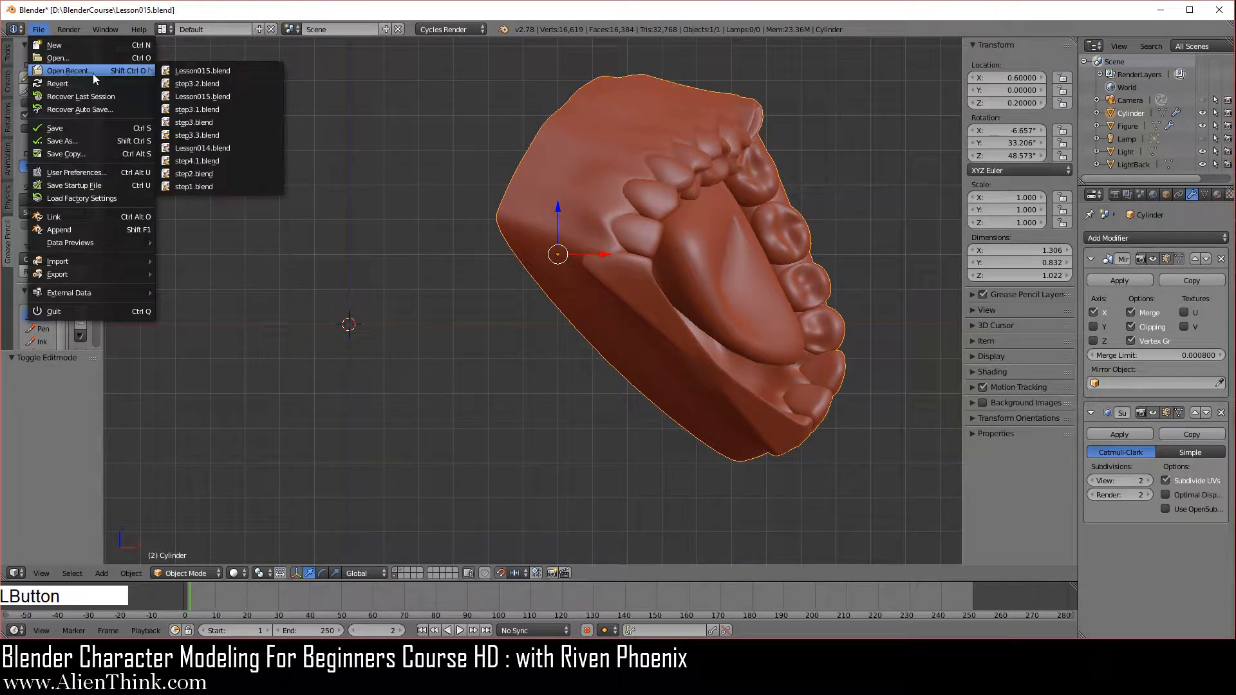
click(221, 70)
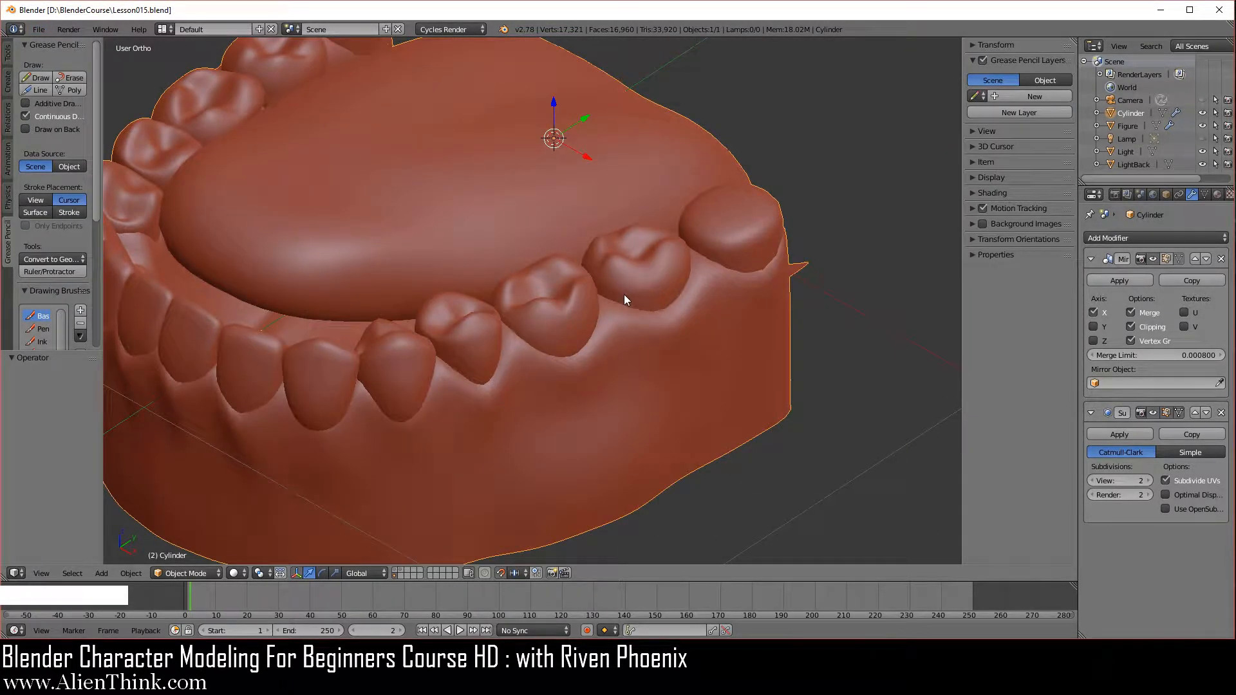
Show the 3D cursor's location values and shift the cursor along the X axis.
scroll(629, 298, down, 2)
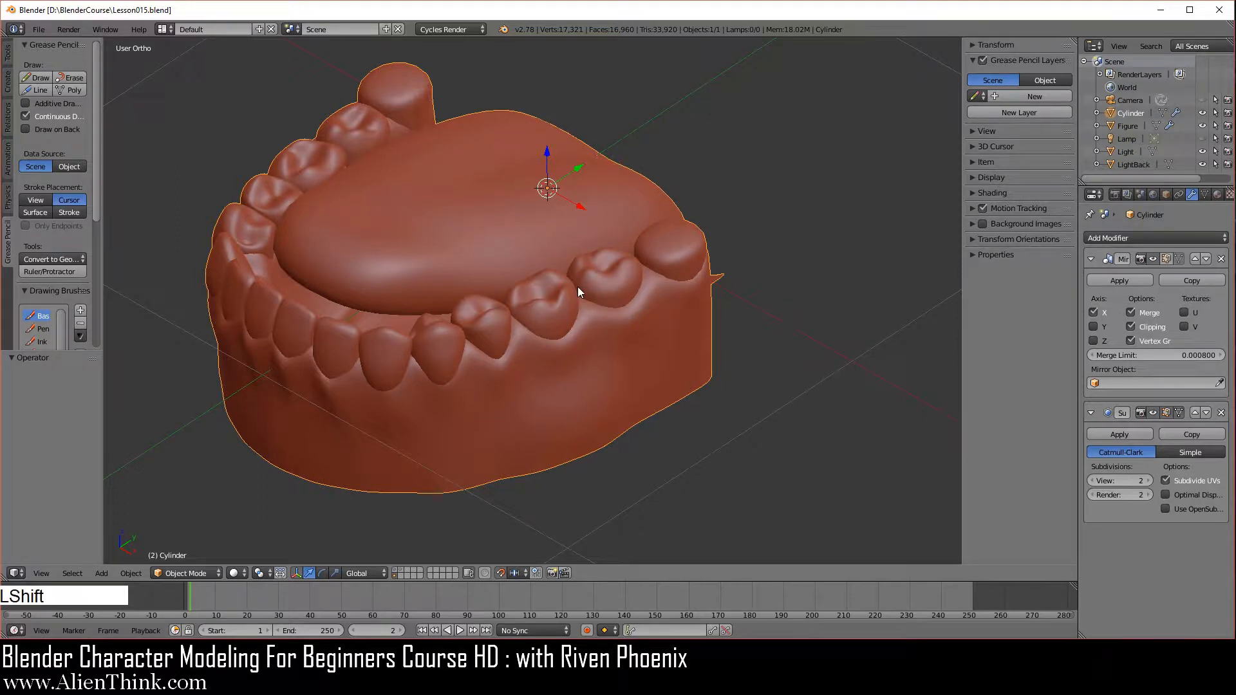
key(shift+c)
scroll(654, 215, up, 3)
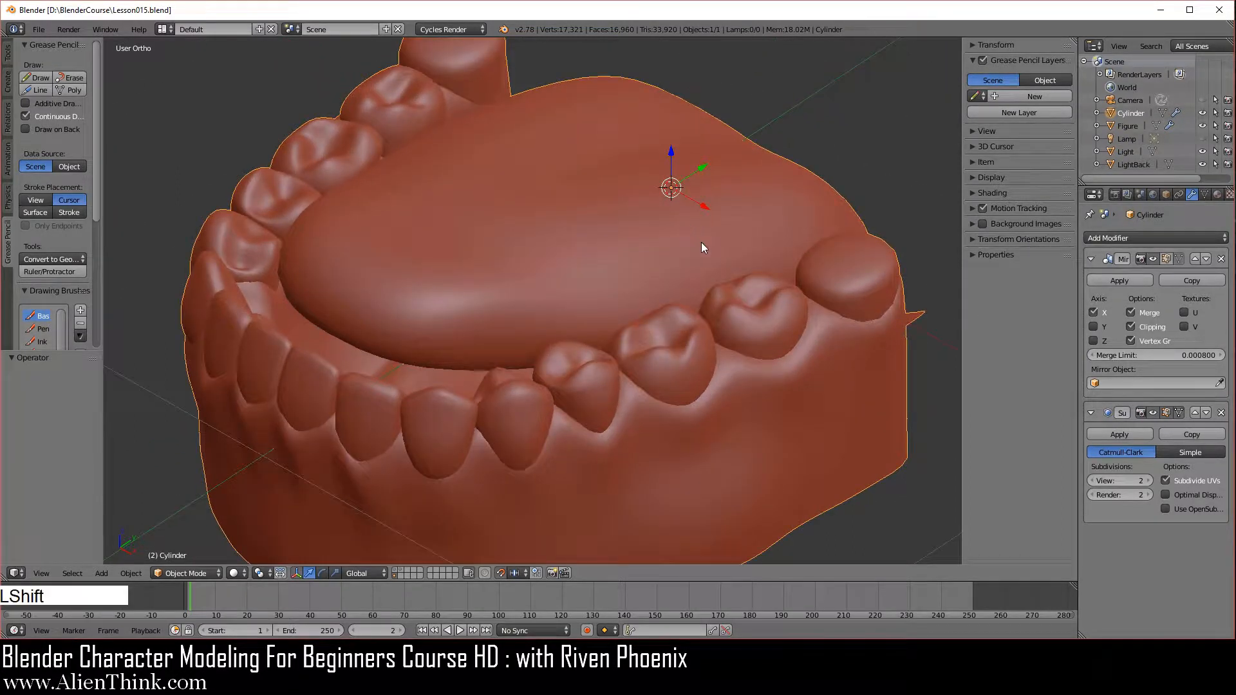
shift+middle_drag(701, 242, 571, 203)
middle_drag(519, 257, 554, 292)
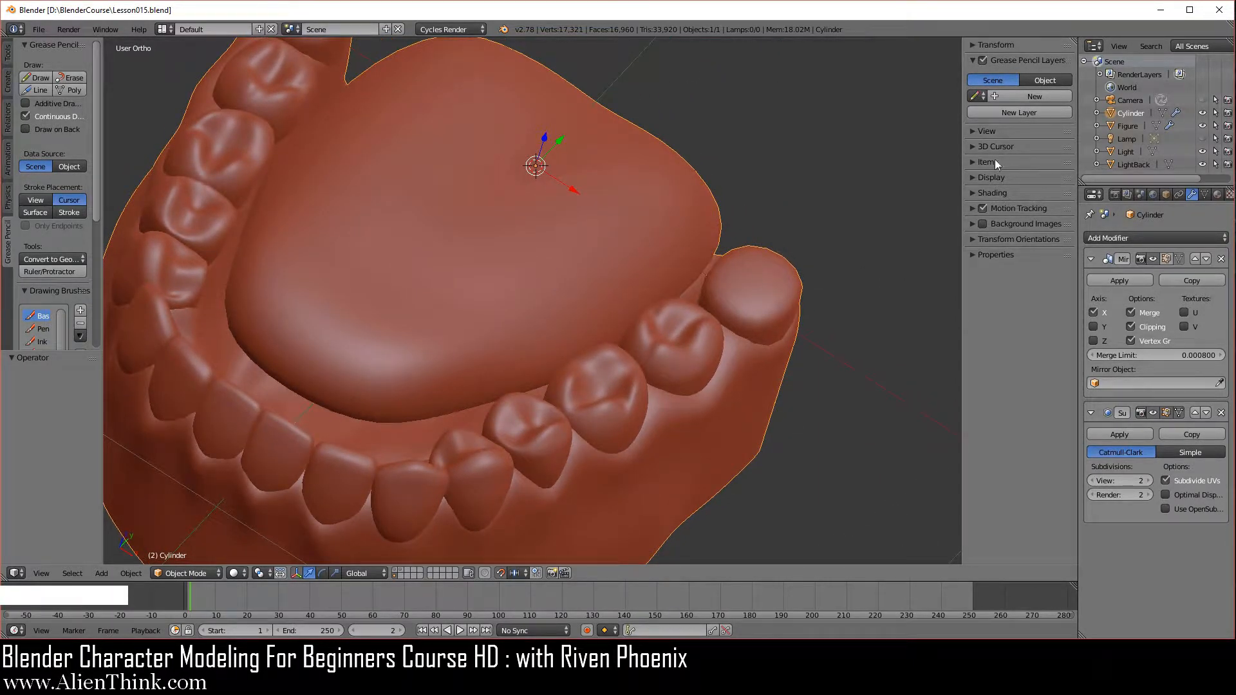
click(969, 146)
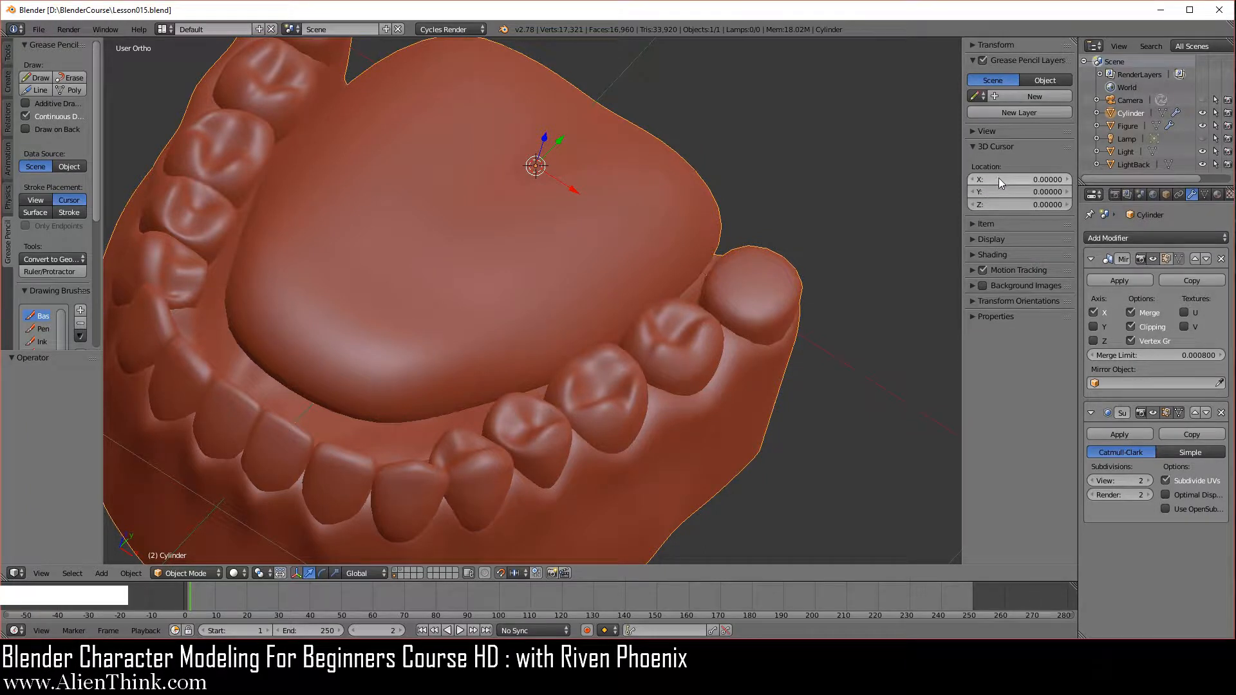
click(999, 179)
drag(1002, 179, 1034, 179)
Place the 3D cursor at arbitrary points beside the mouth and snap it back to the selected object.
scroll(662, 380, down, 5)
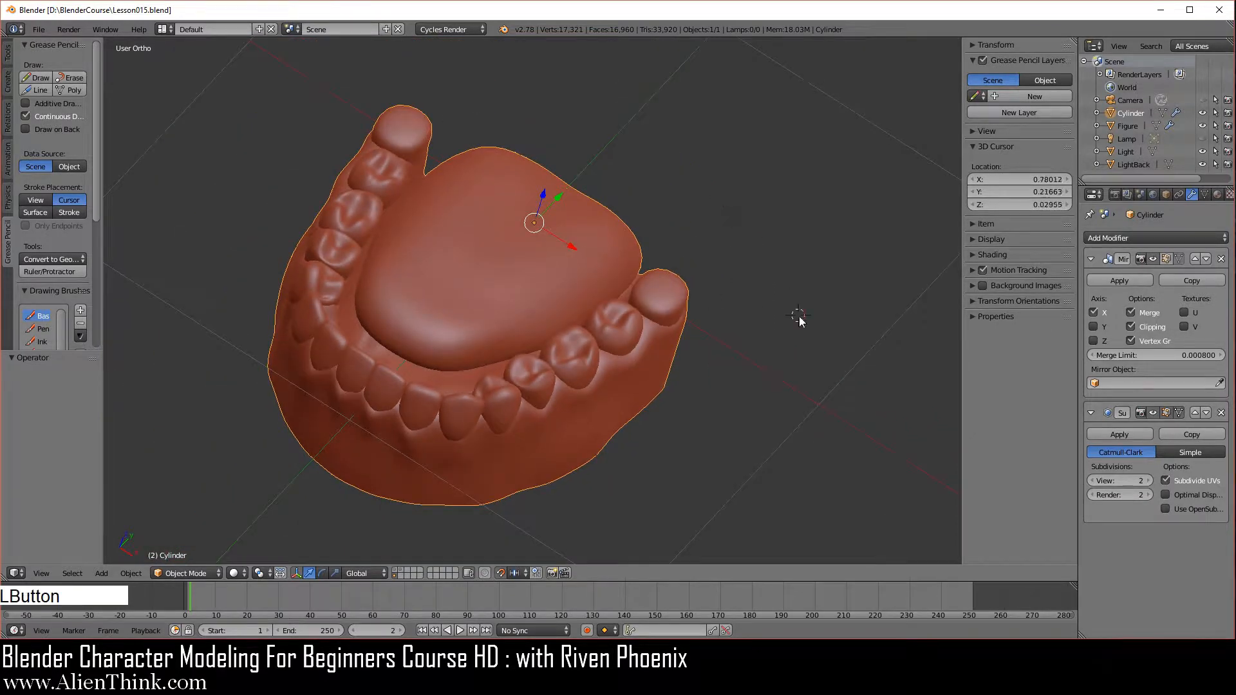
click(740, 322)
click(737, 209)
key(shift+s)
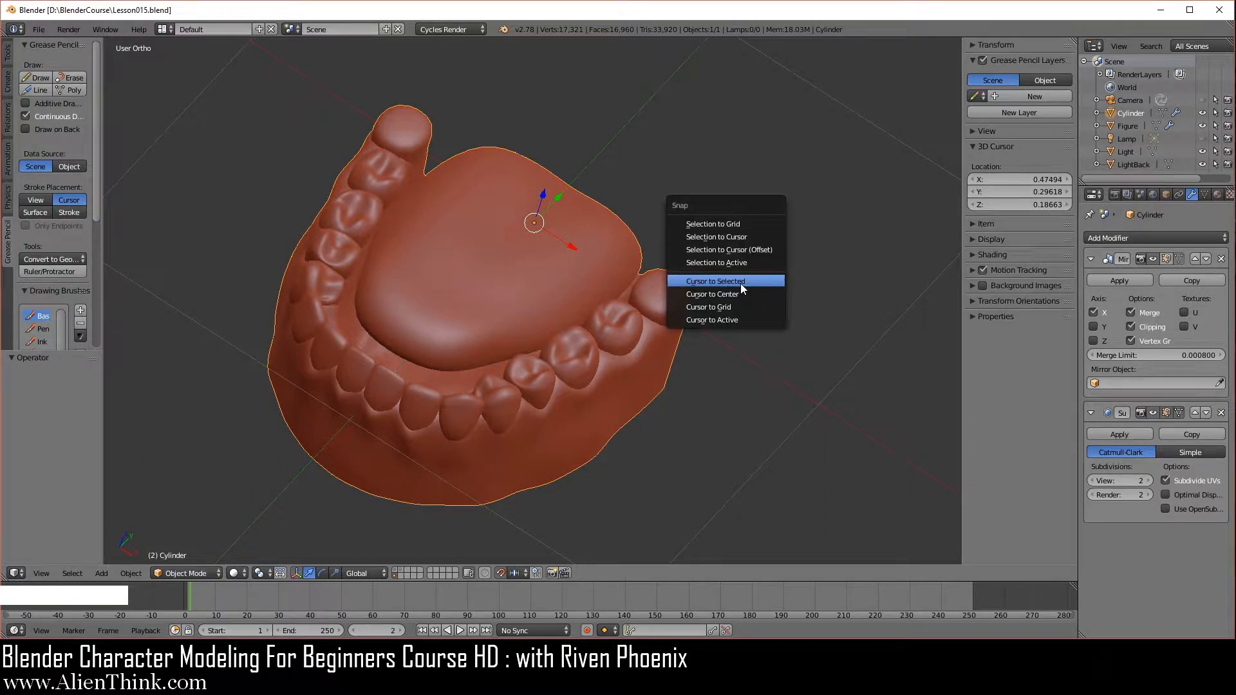
click(745, 281)
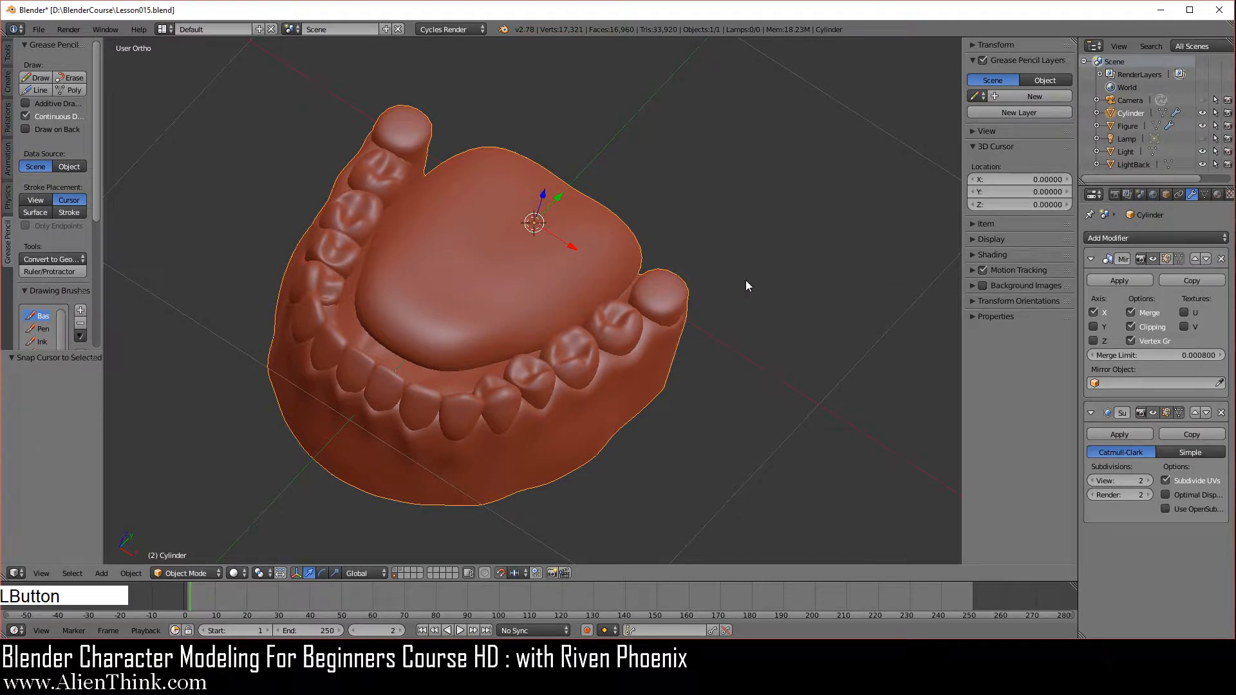
Set the 3D cursor's X location to 0.34 so it sits near the back molars.
middle_drag(685, 340, 600, 330)
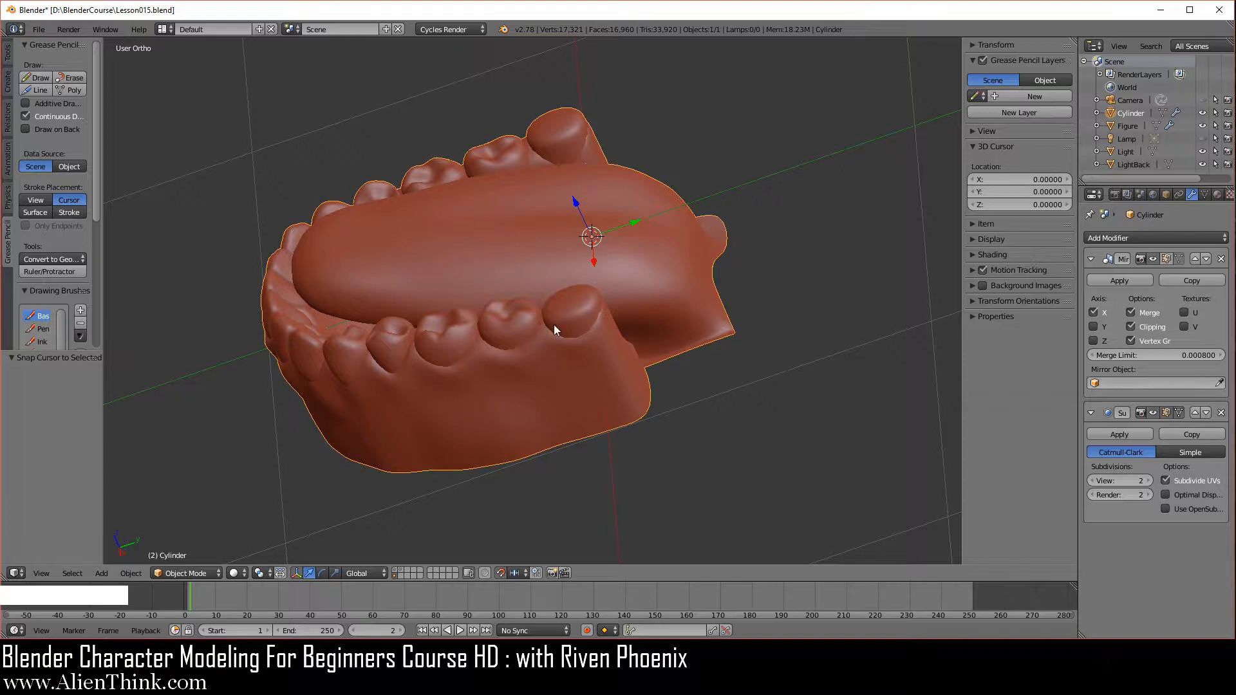
middle_drag(554, 325, 533, 305)
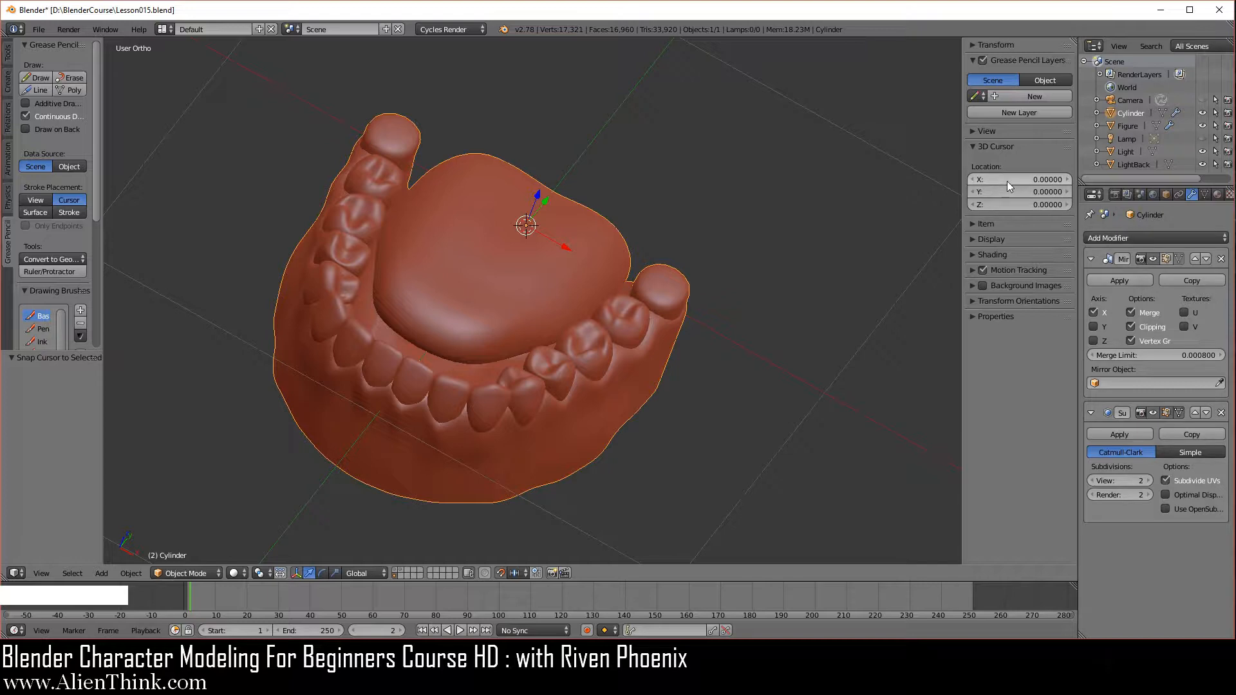
drag(1001, 186, 1024, 178)
mouse_move(798, 425)
middle_down()
mouse_move(659, 430)
mouse_move(789, 400)
mouse_move(794, 411)
middle_up()
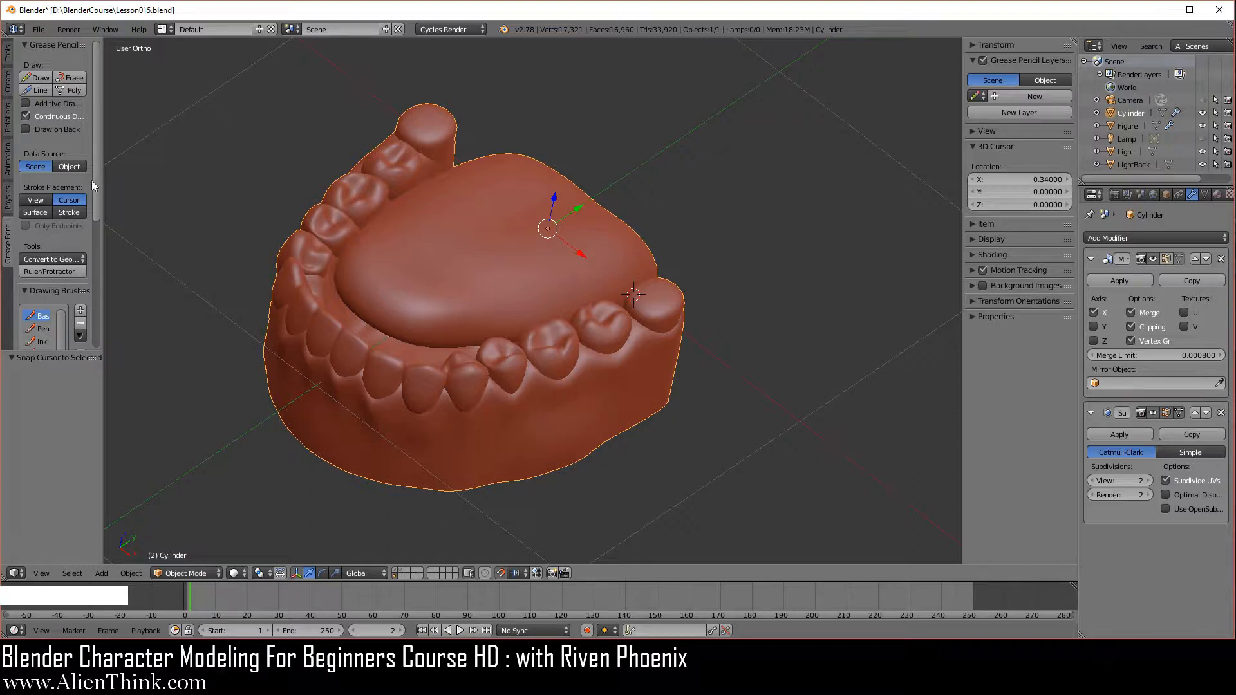
Set the mouth model's origin to the 3D cursor and view the mirrored result from the front.
click(8, 53)
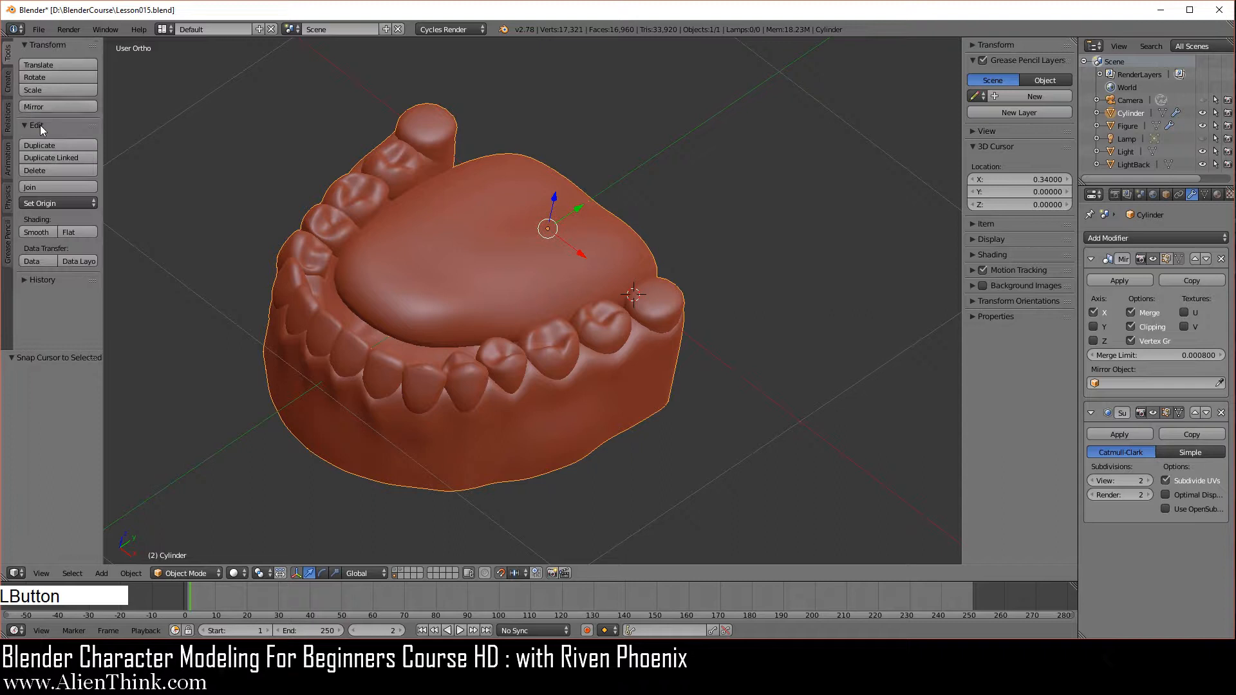
click(59, 203)
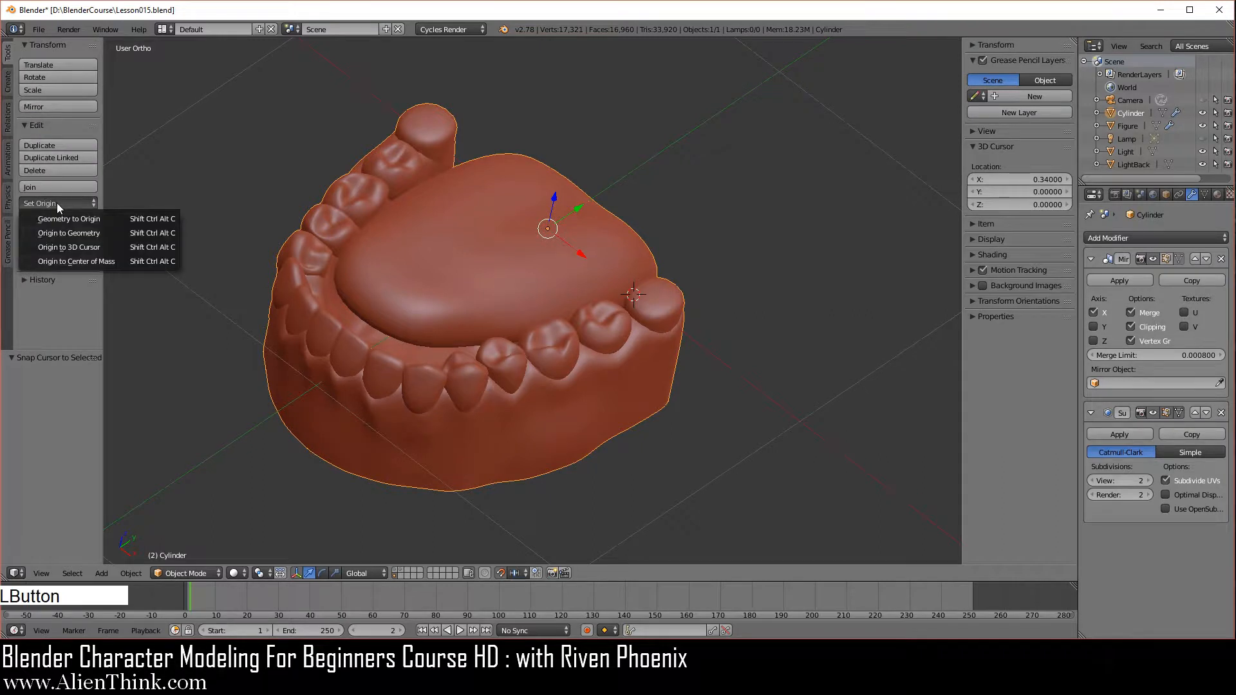
click(83, 246)
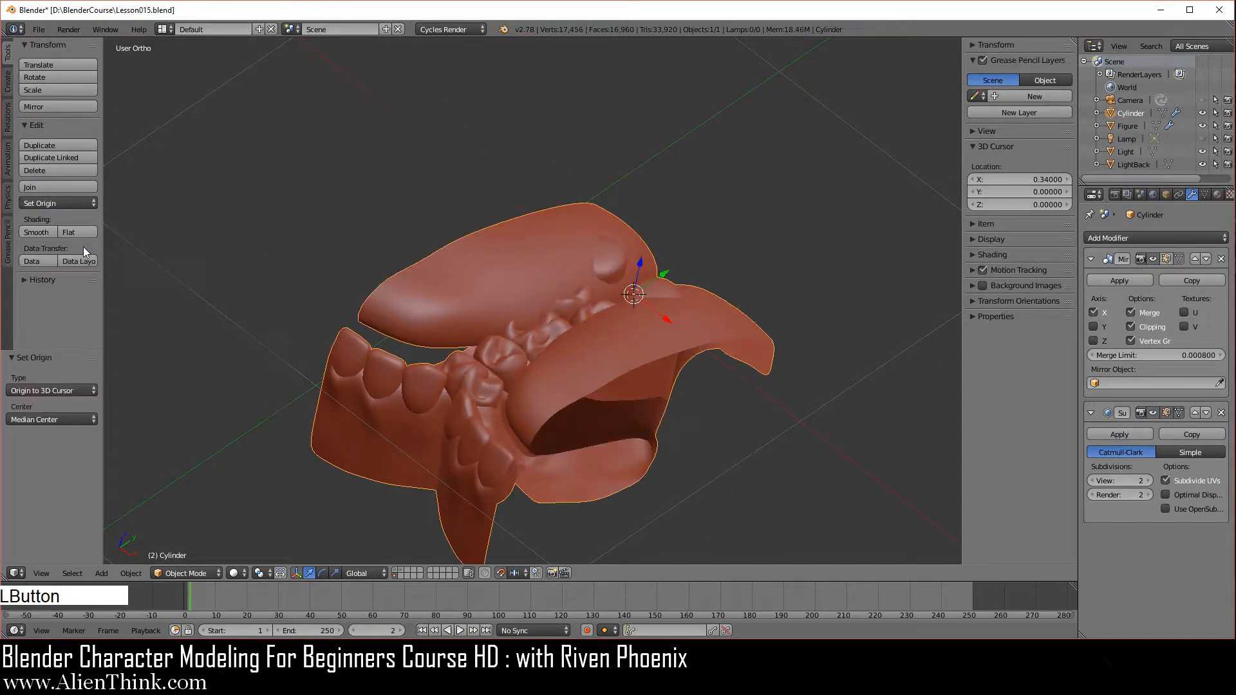
middle_drag(634, 296, 708, 433)
key(KP_1)
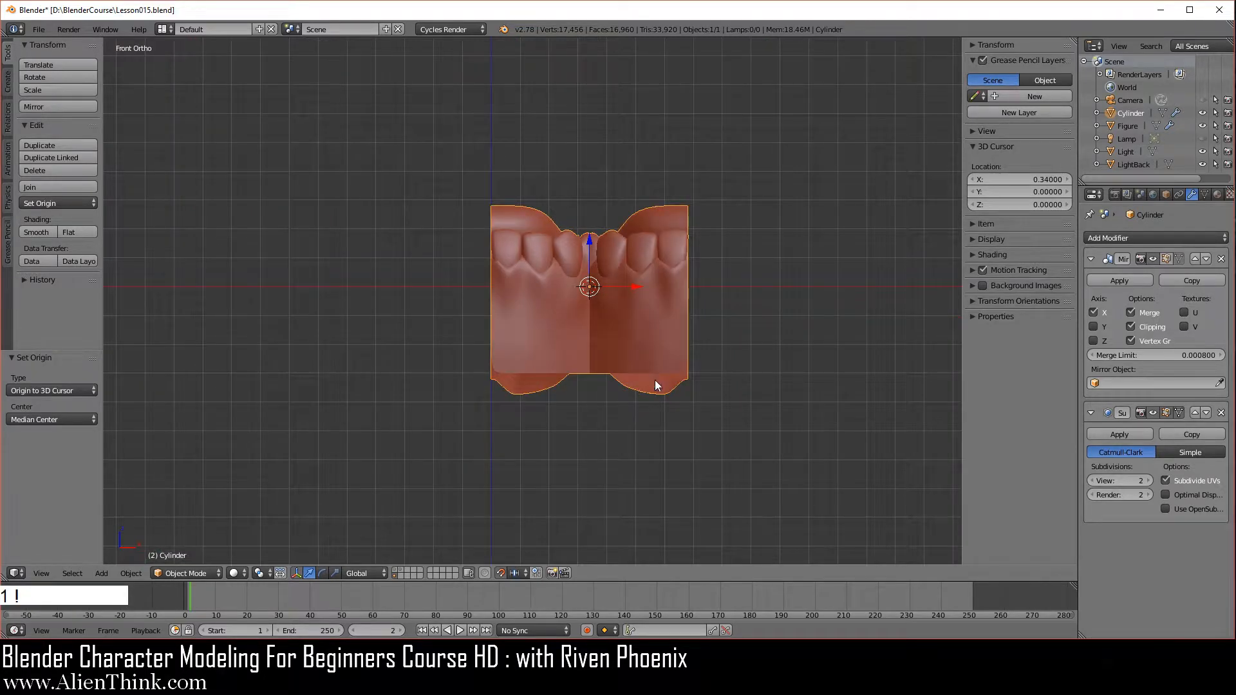
scroll(655, 380, up, 2)
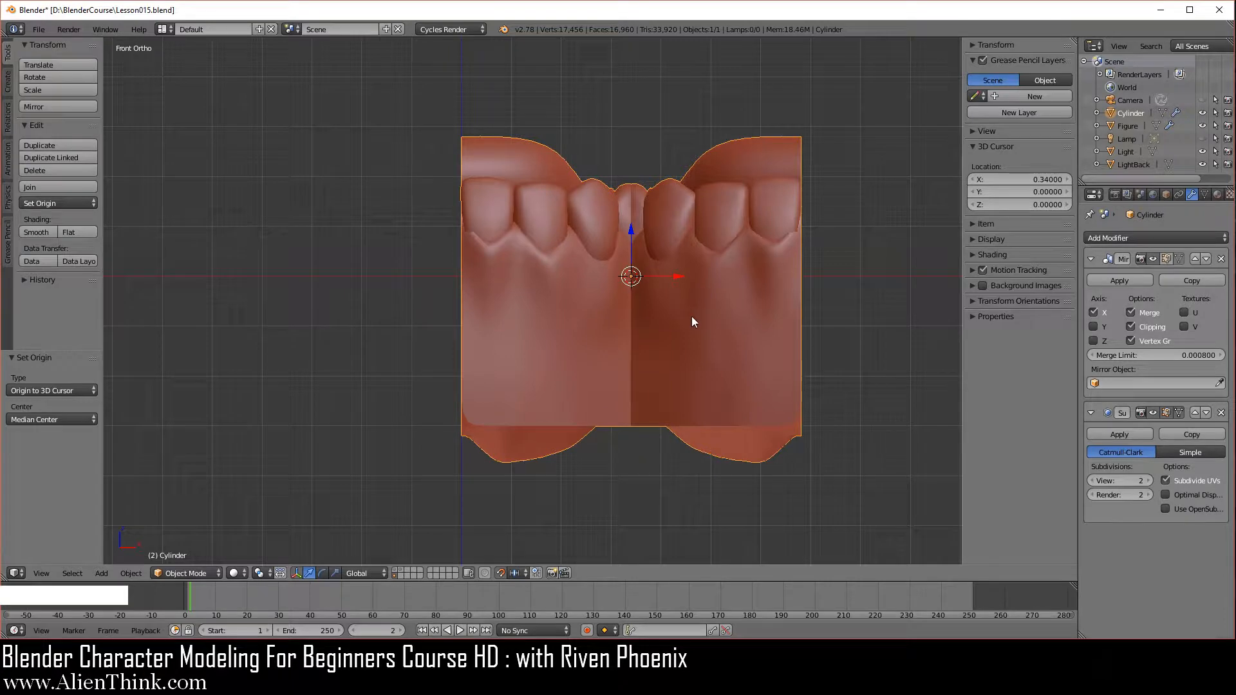
Enter Edit Mode, view the teeth from above, and switch on the Mirror modifier's display in Edit Mode.
key(Tab)
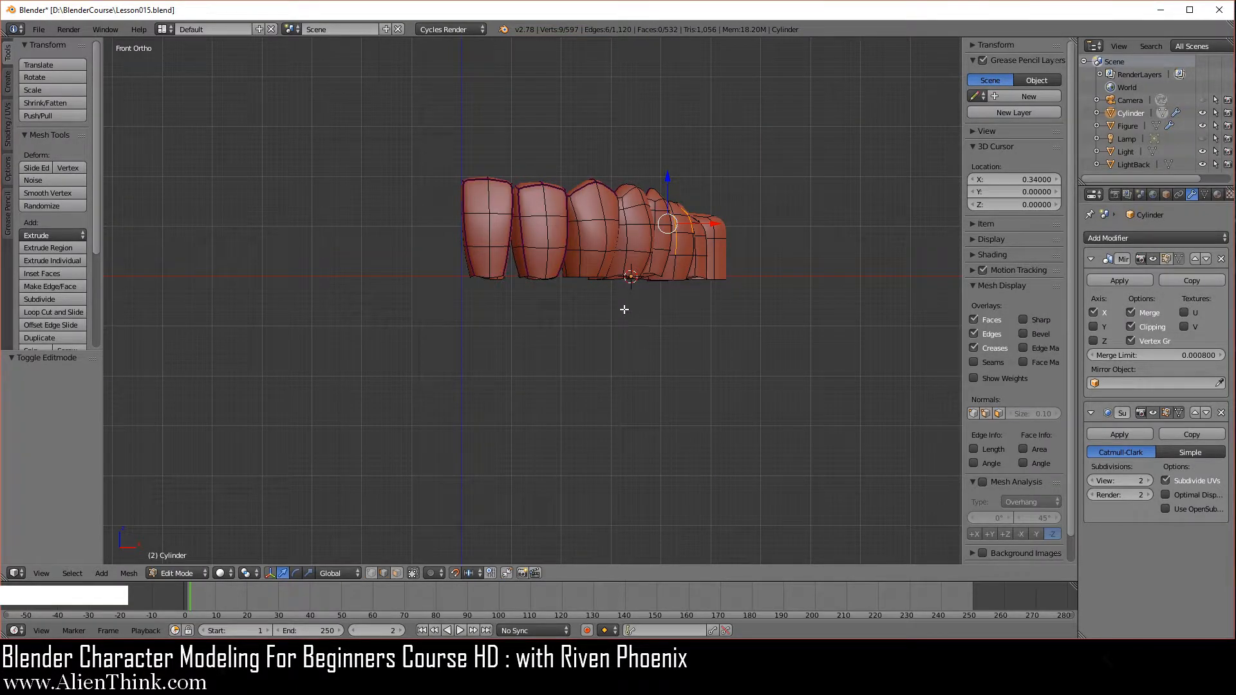
scroll(623, 306, down, 3)
mouse_move(600, 255)
middle_down()
mouse_move(618, 277)
mouse_move(596, 264)
middle_up()
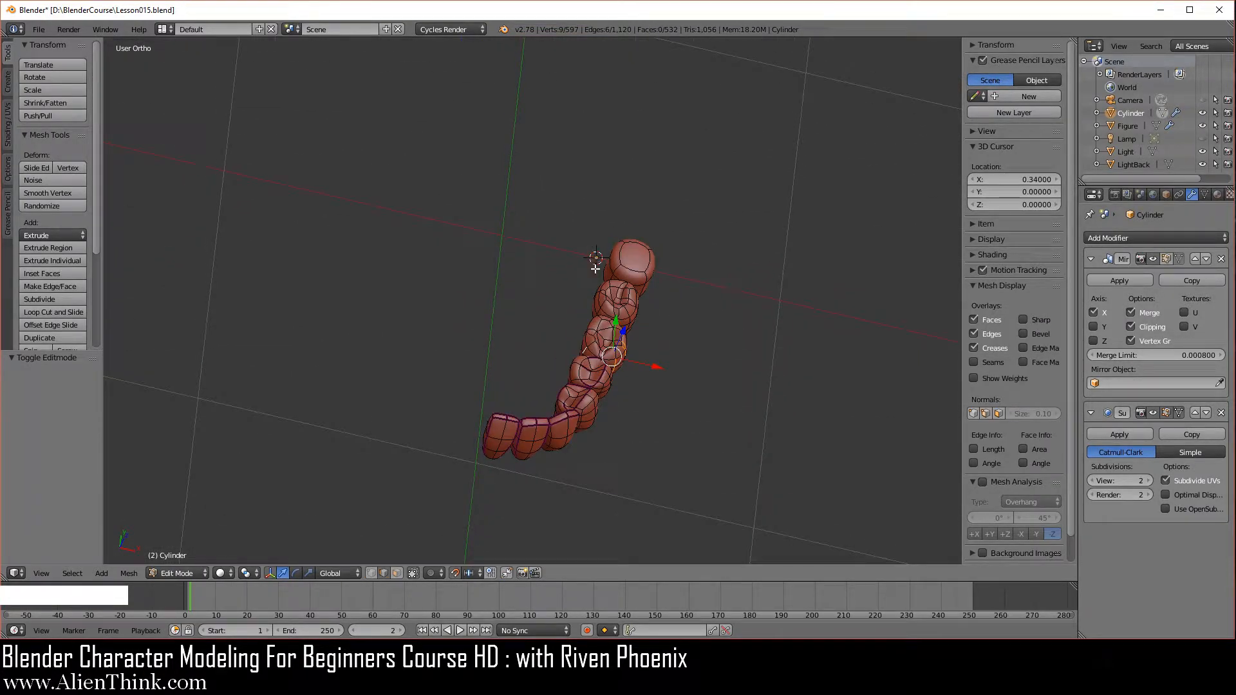
key(KP_7)
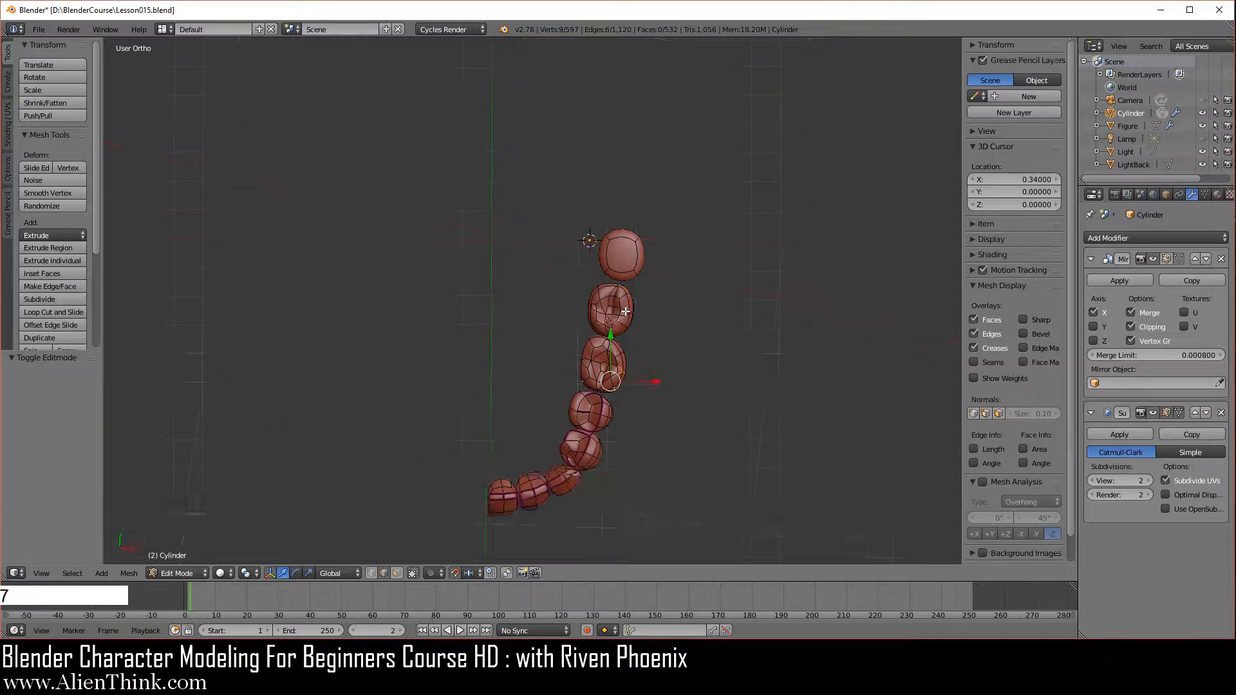
click(1167, 260)
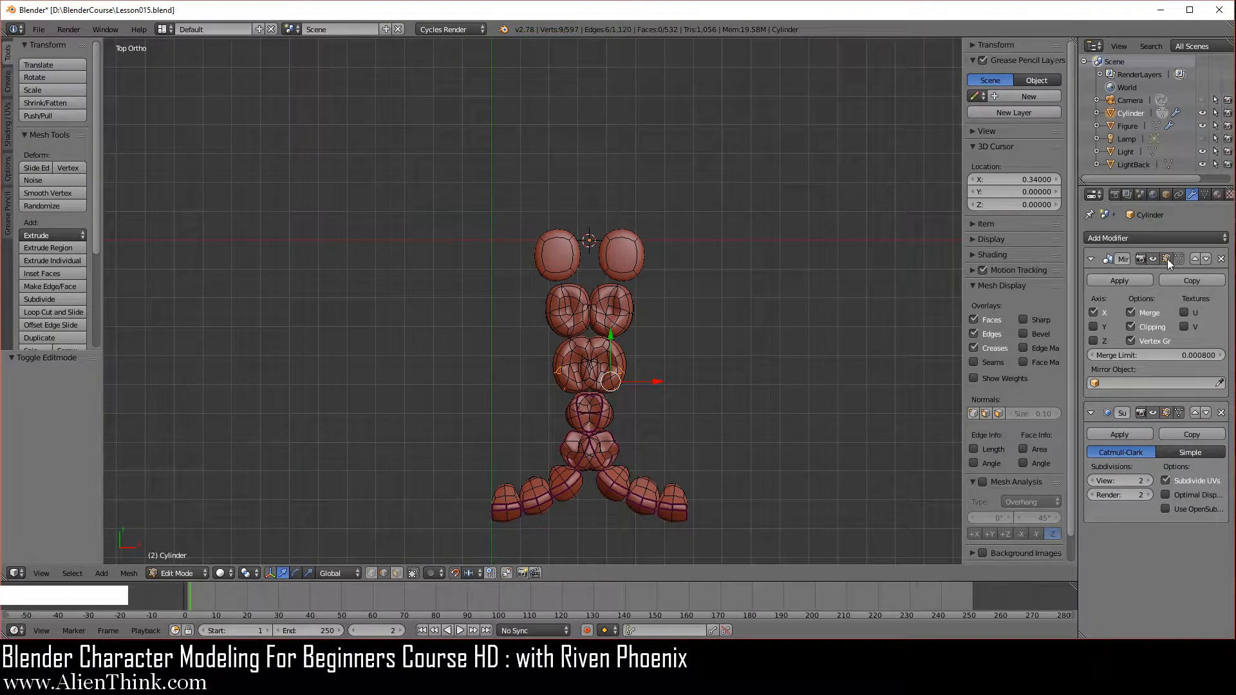
click(1167, 258)
click(1167, 259)
click(1167, 258)
click(1167, 258)
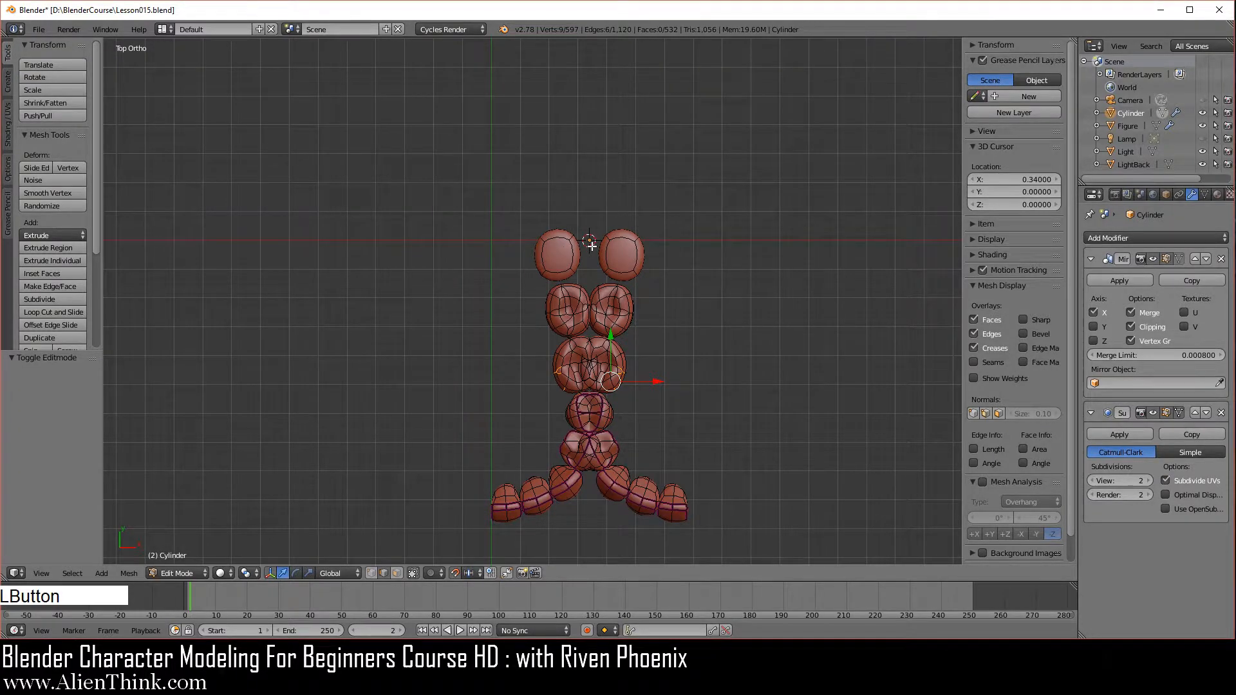
scroll(591, 245, up, 3)
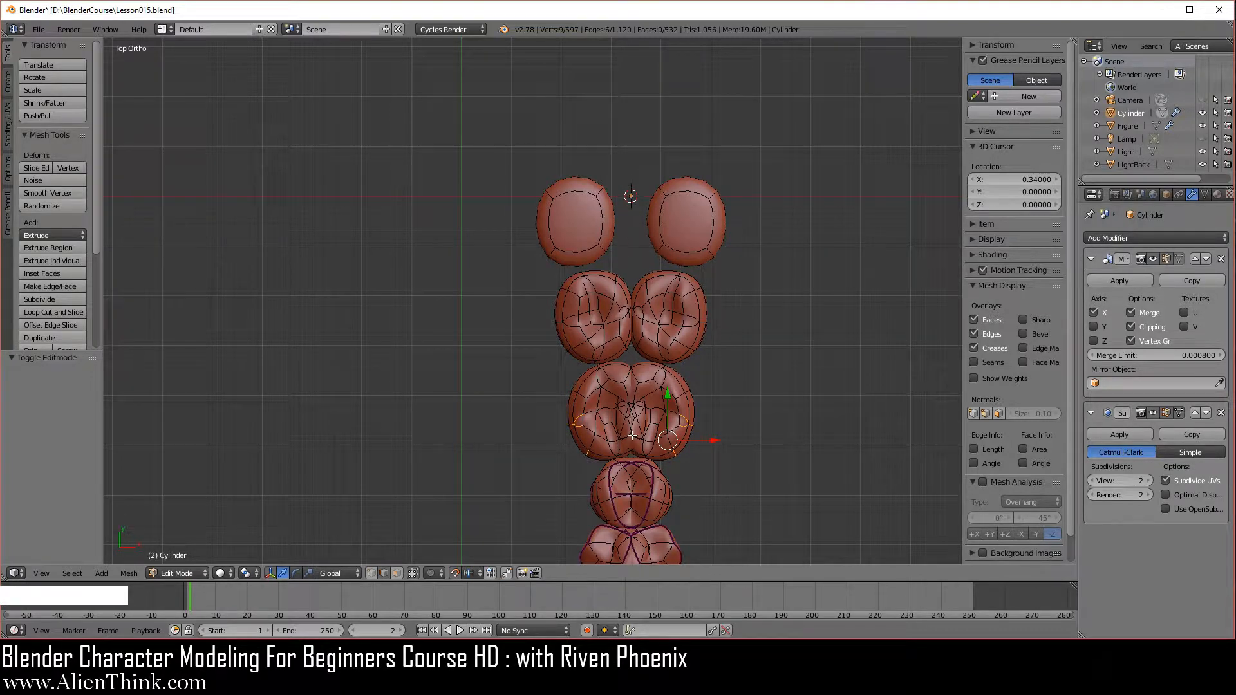
scroll(600, 240, down, 3)
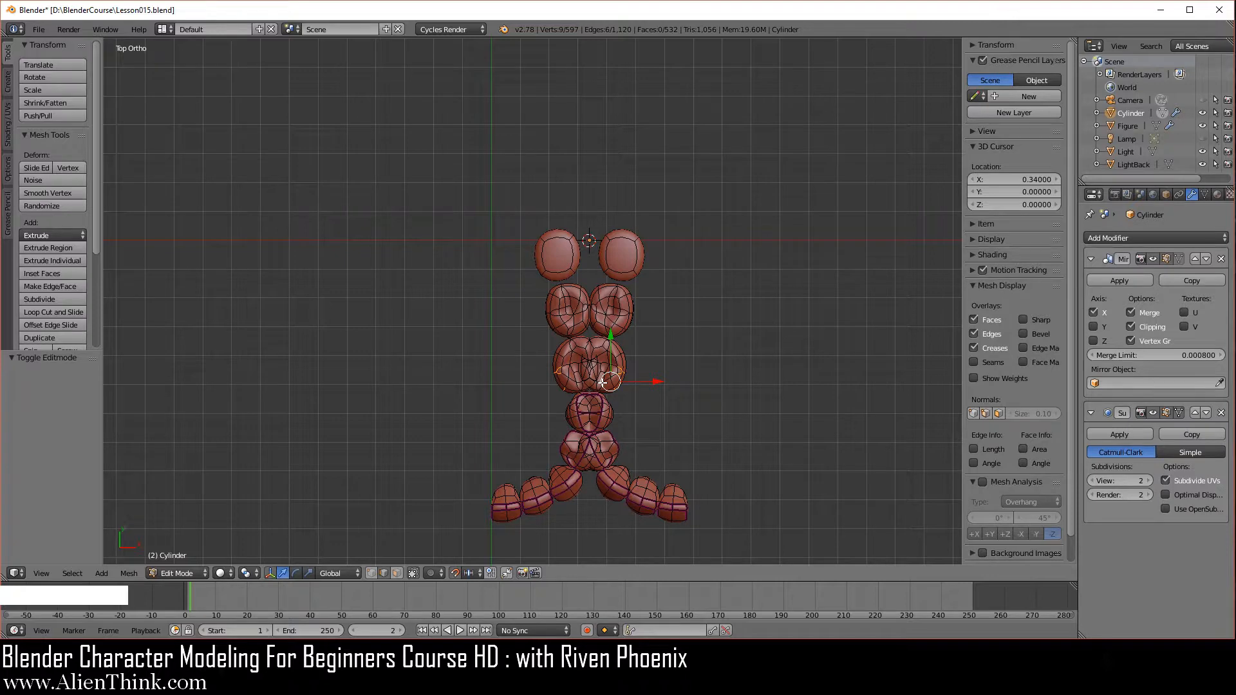
With the mirror's Clipping and snapping turned off, move all visible teeth outward along X by 0.288 and back by 0.029.
key(a)
key(a)
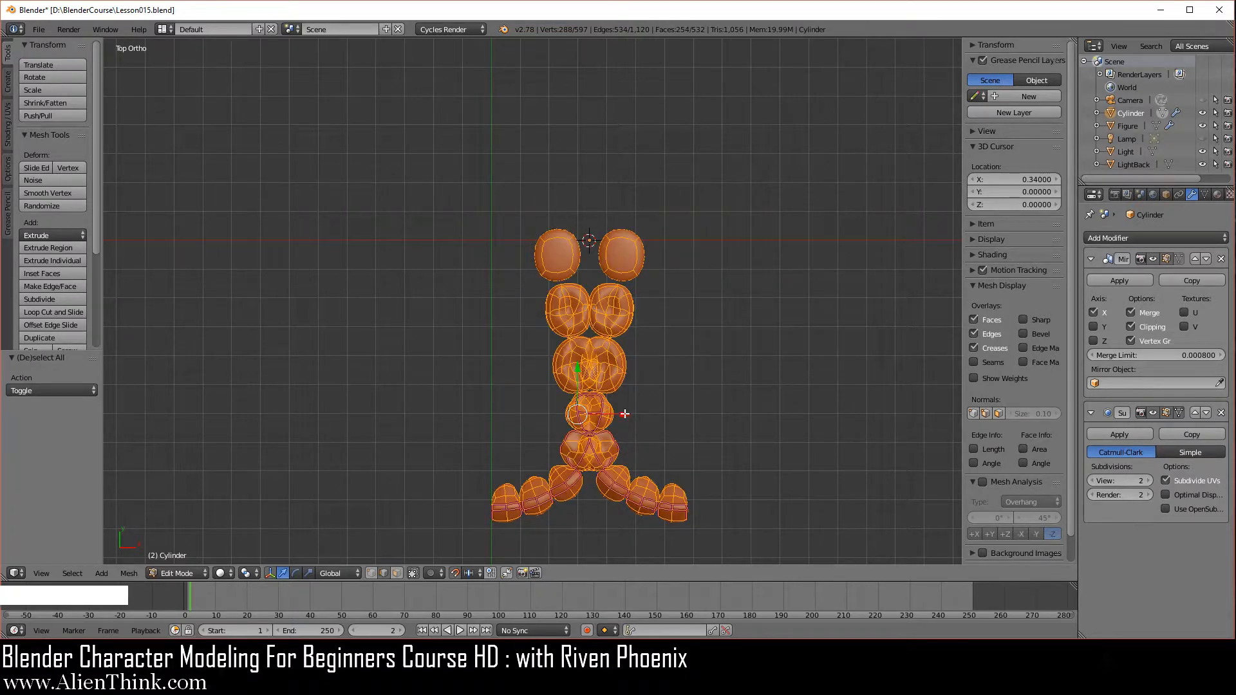
click(1131, 326)
drag(623, 413, 727, 412)
click(455, 574)
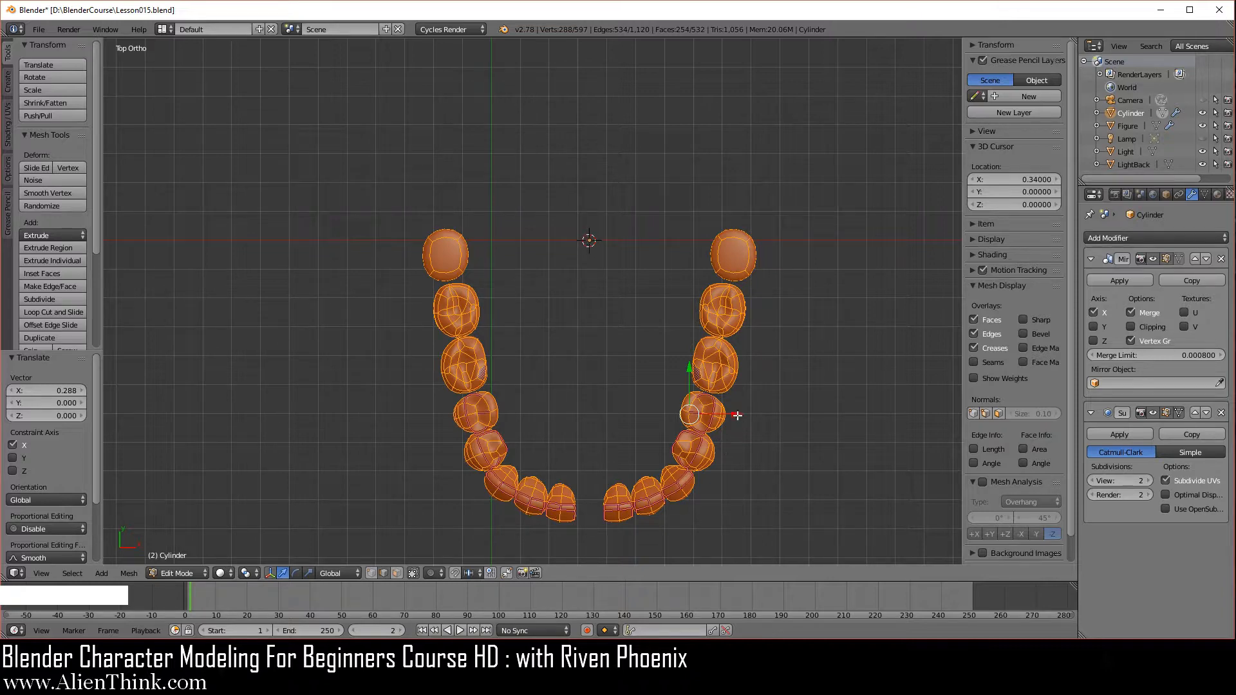
drag(736, 415, 727, 414)
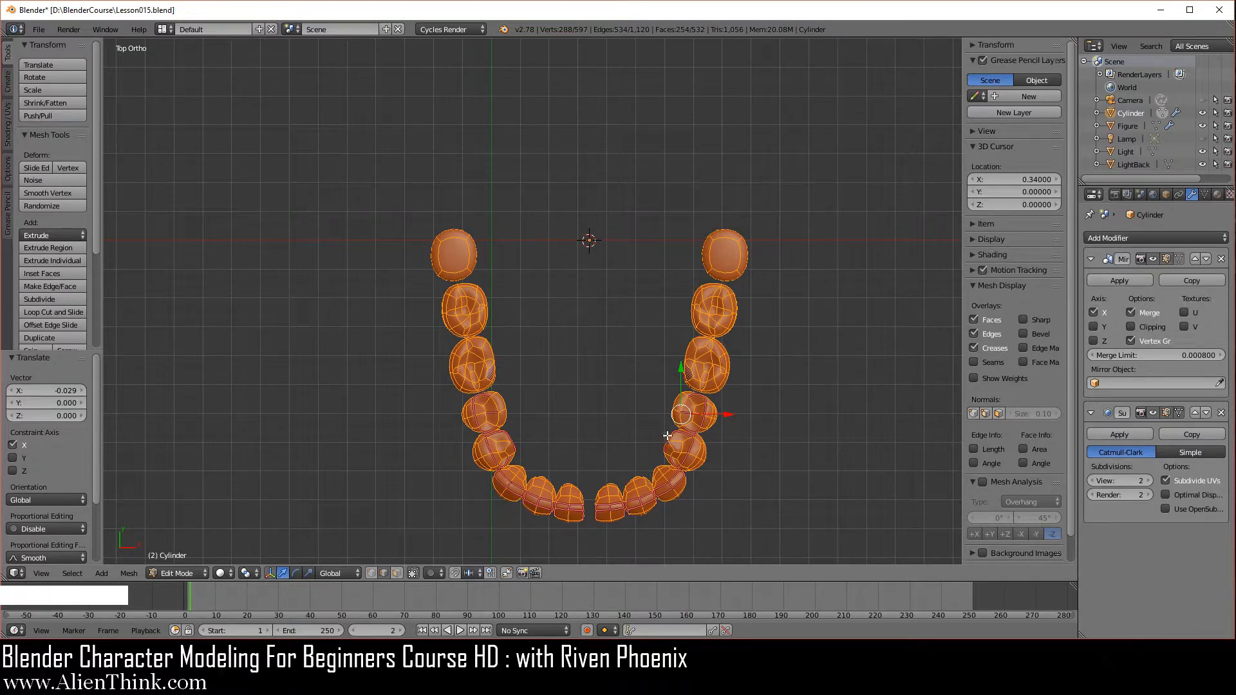
Return to Object Mode and try to apply the mouth object's location.
key(Tab)
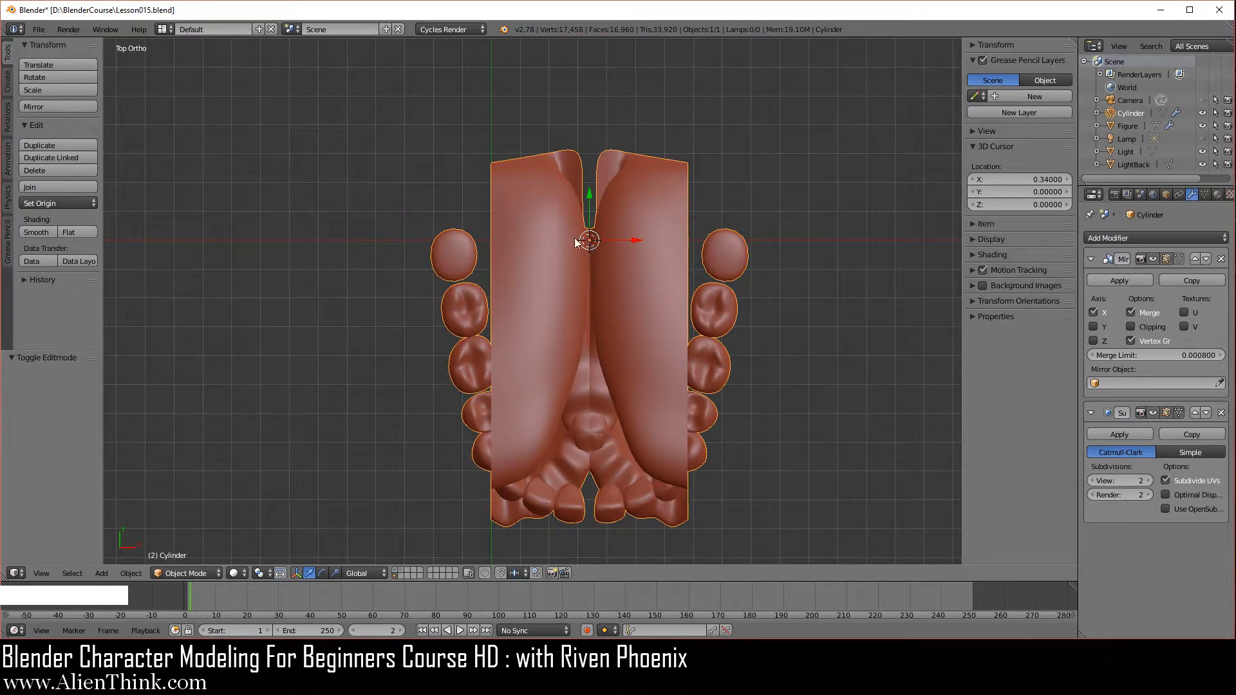
click(131, 573)
mouse_move(195, 477)
click(135, 572)
mouse_move(178, 473)
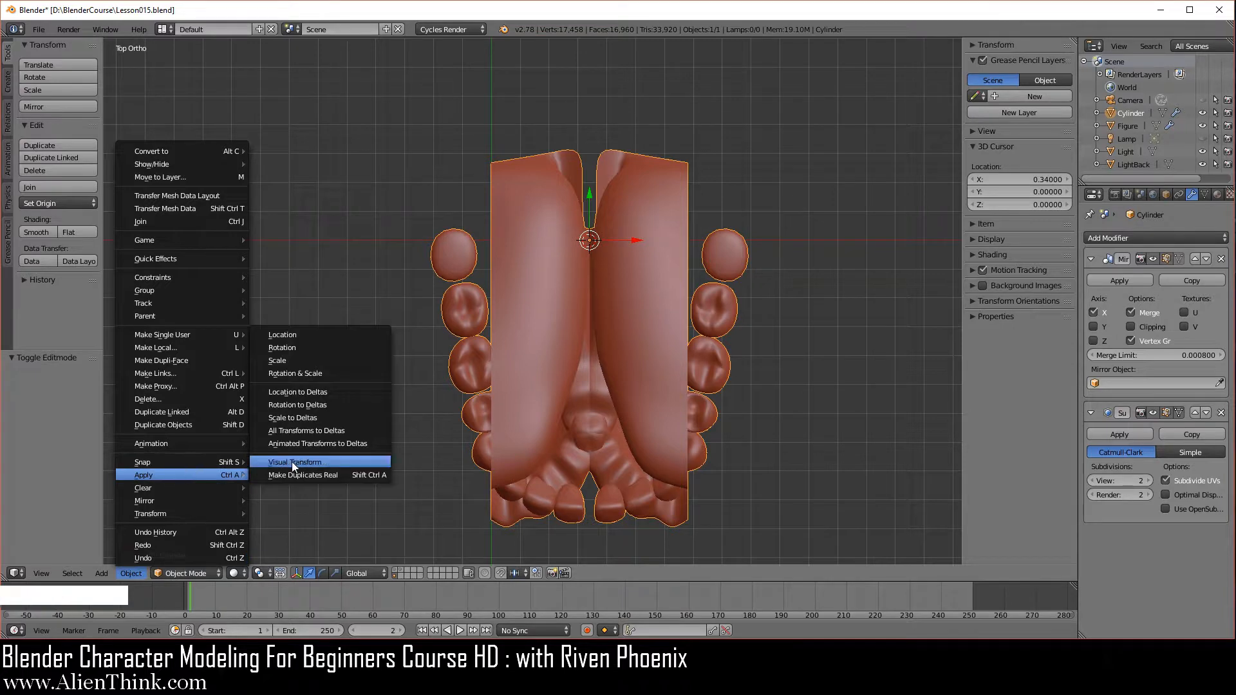
click(315, 334)
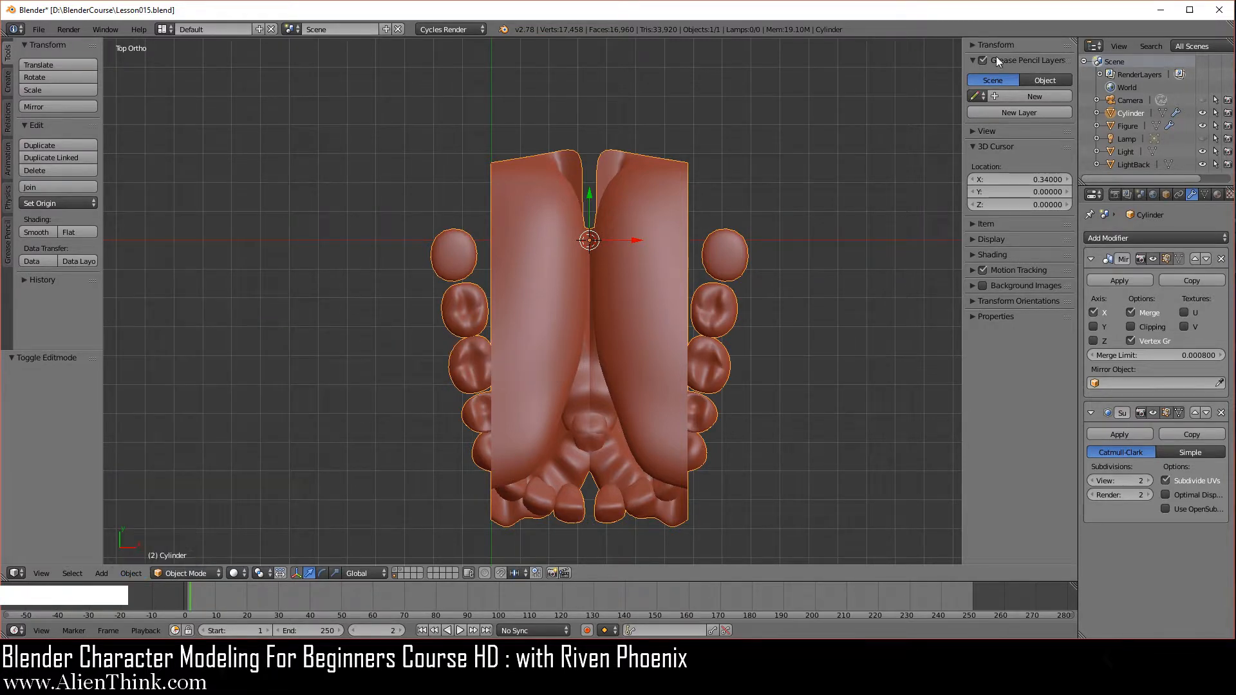
Set the mouth object's X location to 0.5 and apply its location.
click(972, 44)
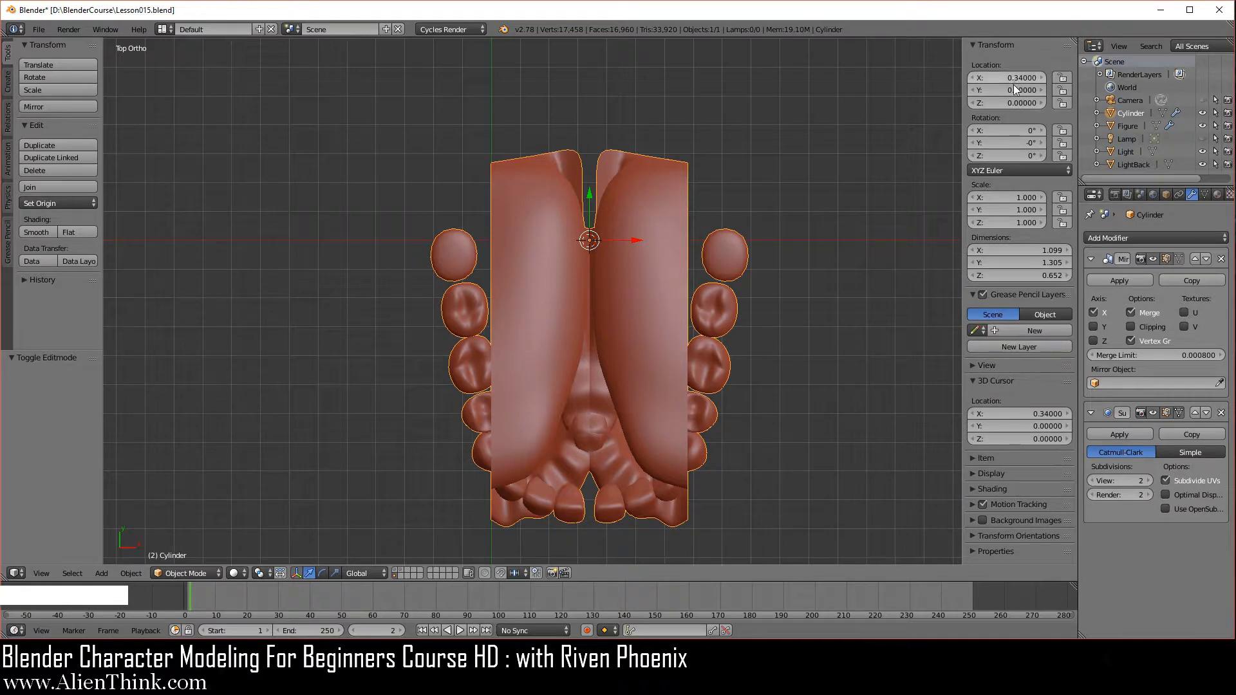
drag(1016, 84, 1043, 84)
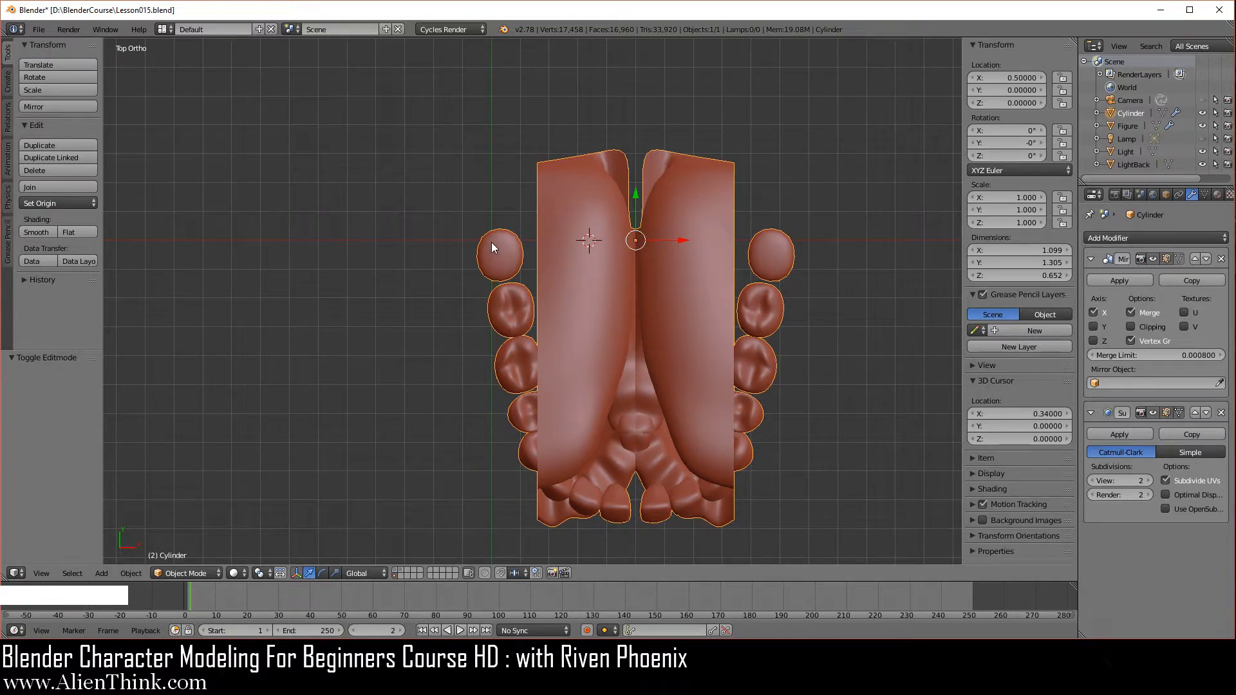
click(131, 573)
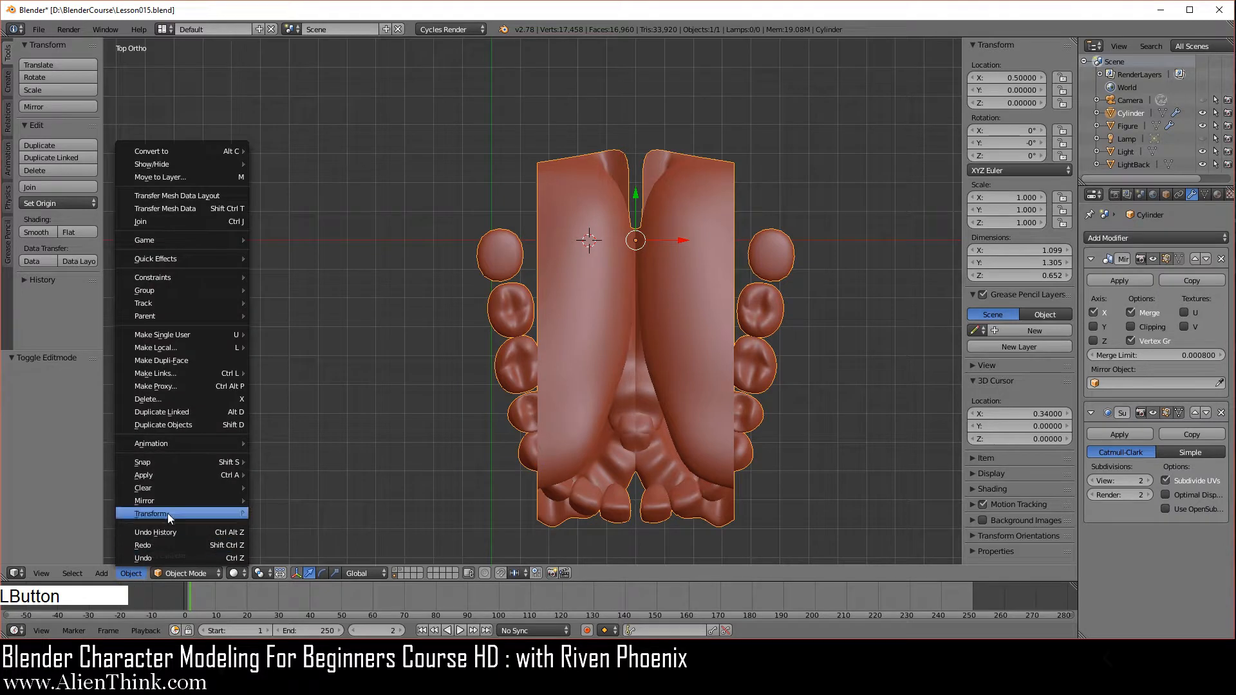
mouse_move(173, 475)
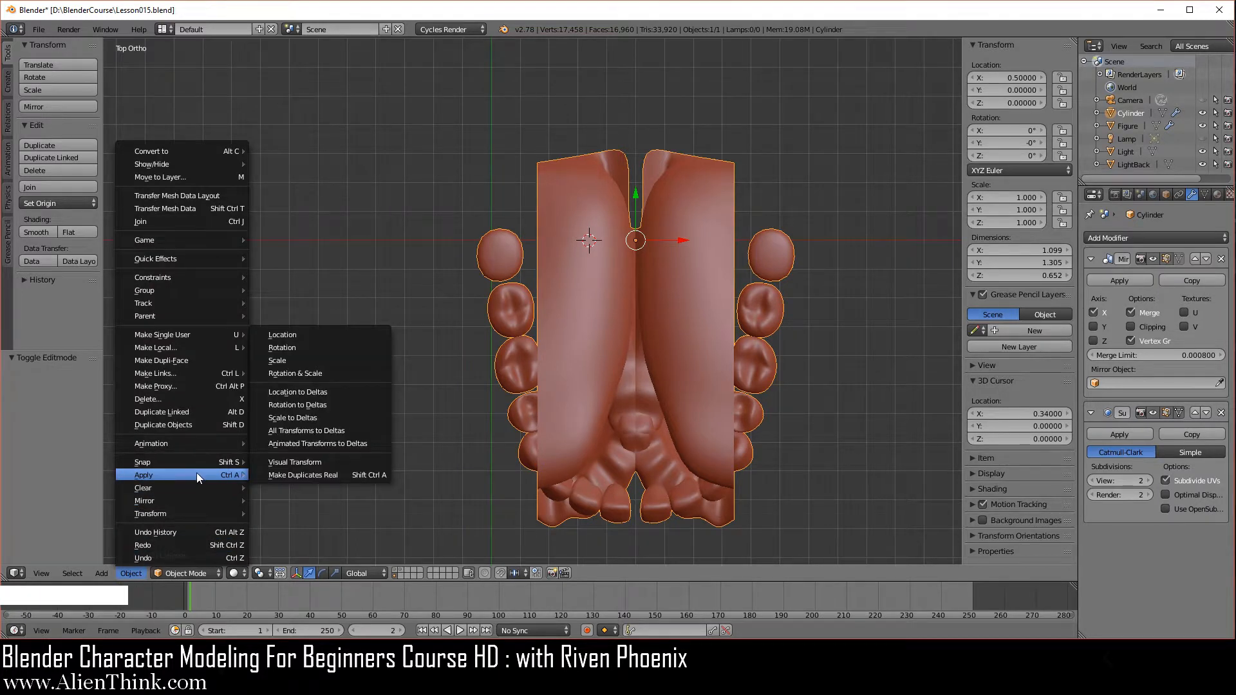
click(299, 337)
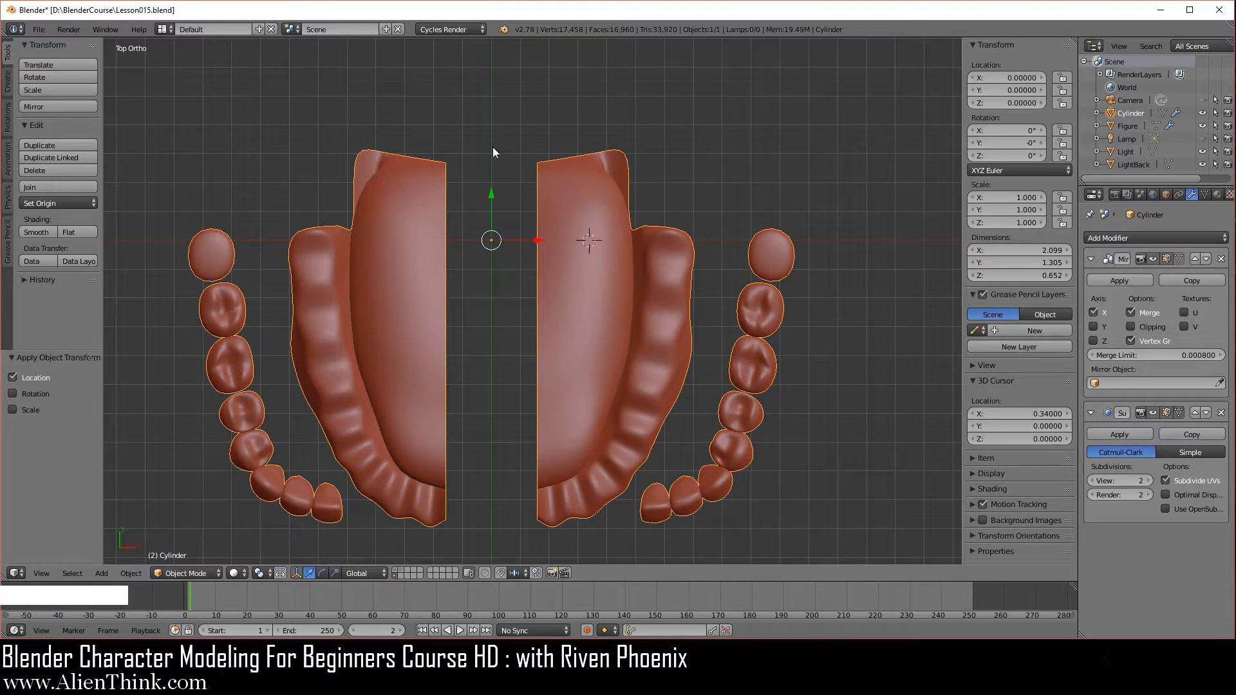
middle_drag(556, 525, 511, 251)
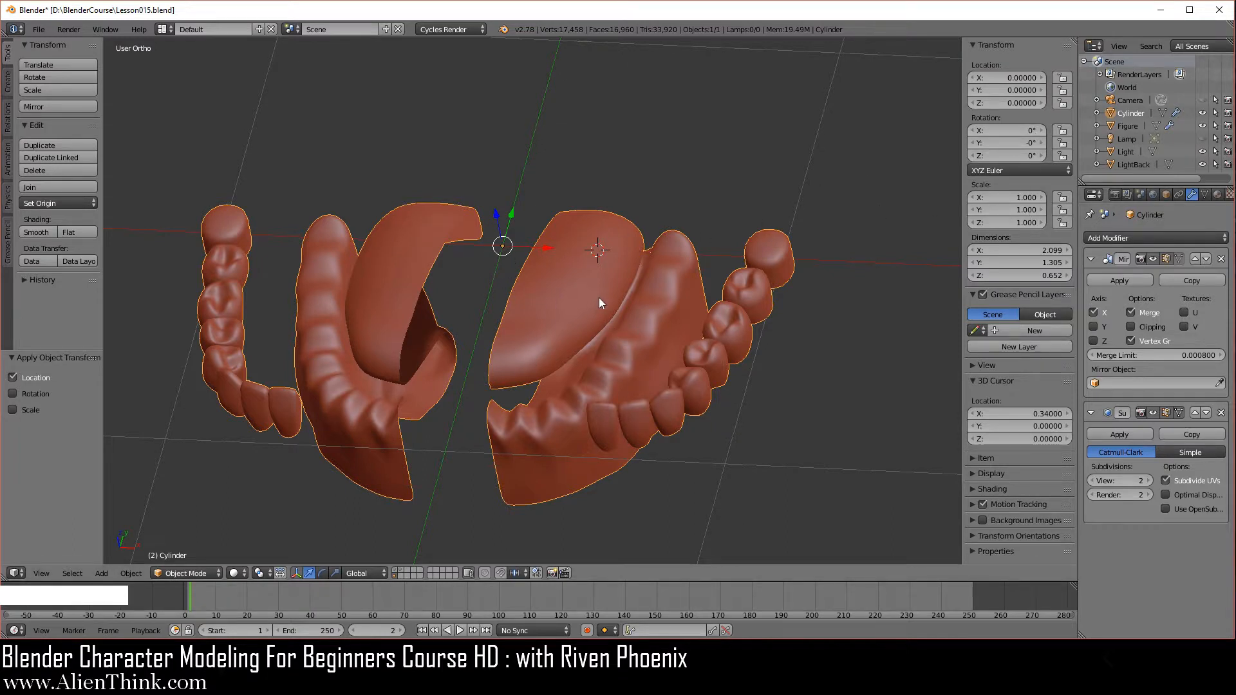
Trackball-rotate the mouth object freely by about 11° and 65°, and apply its rotation.
key(r)
key(r)
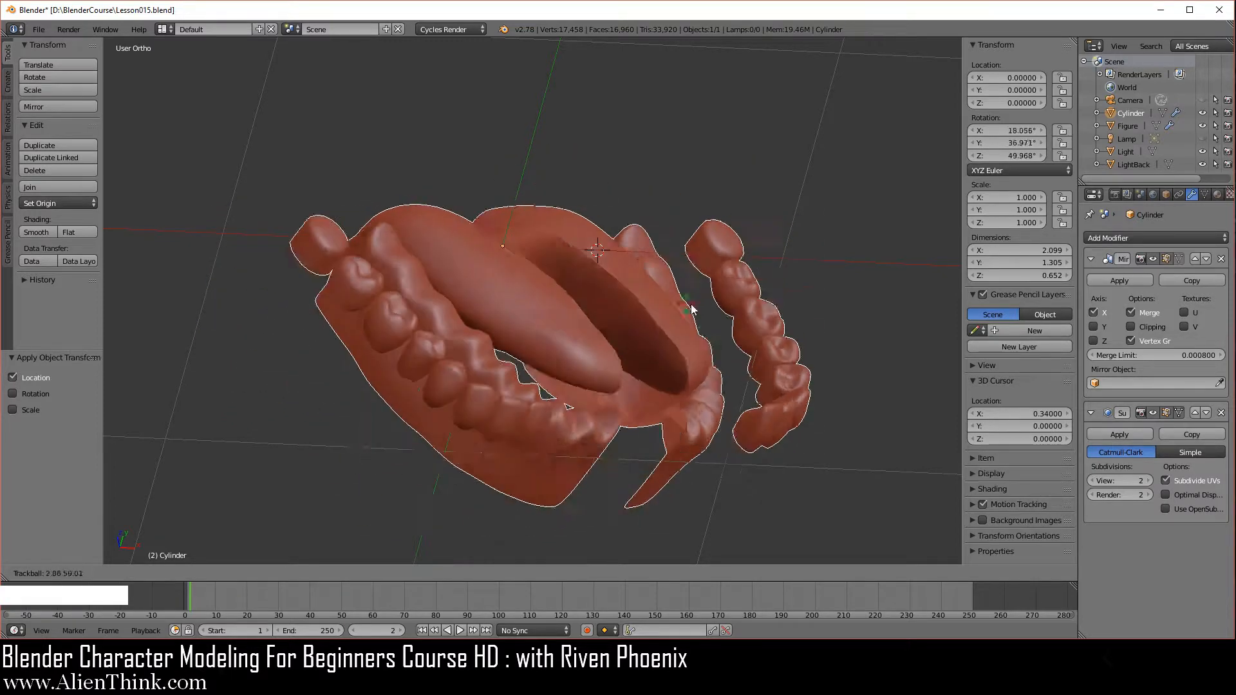
click(691, 315)
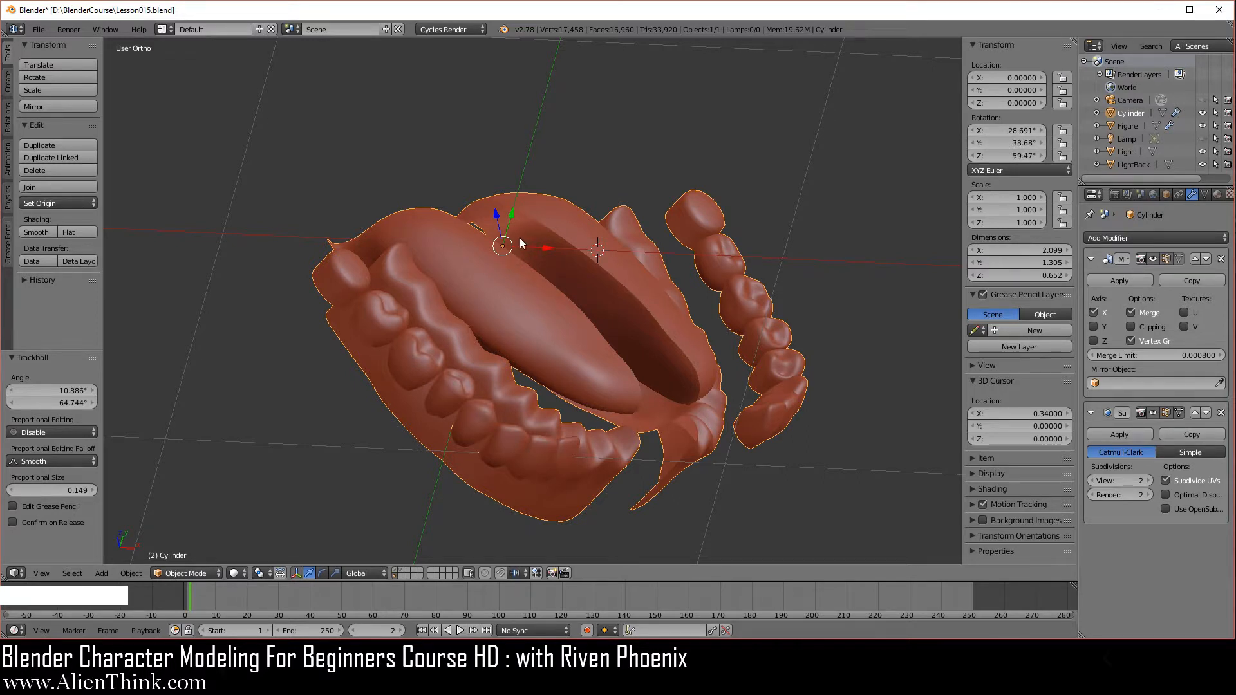
click(138, 573)
mouse_move(186, 471)
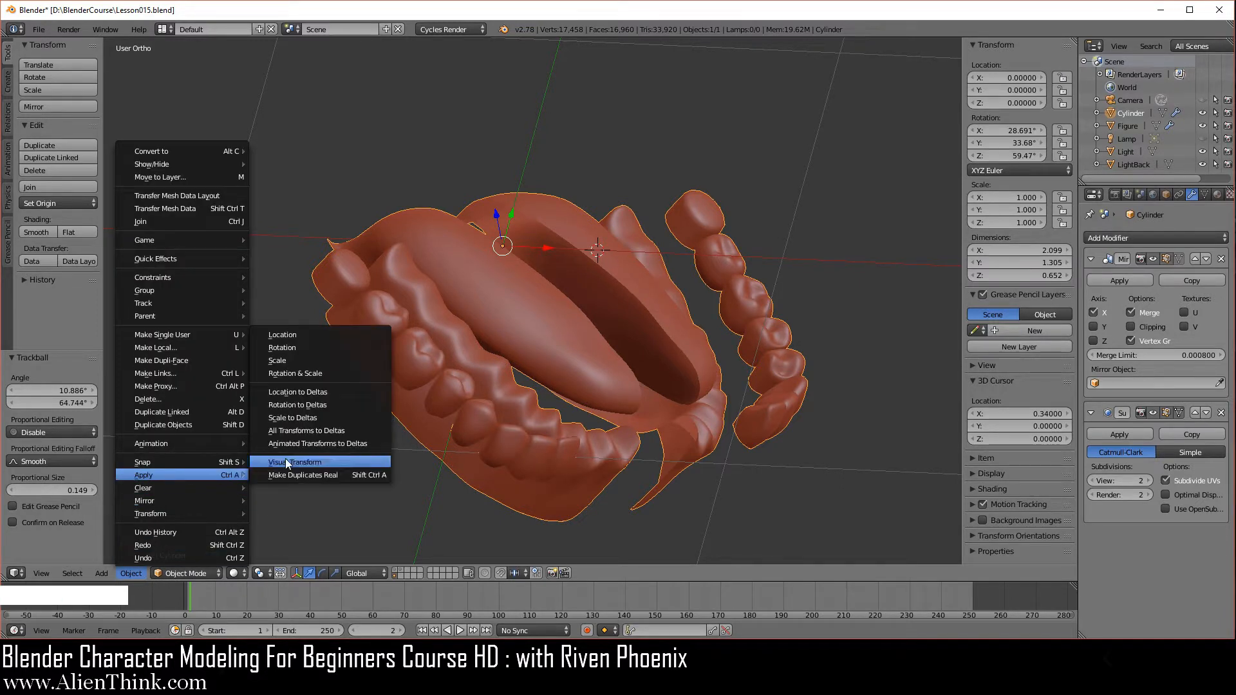
click(306, 348)
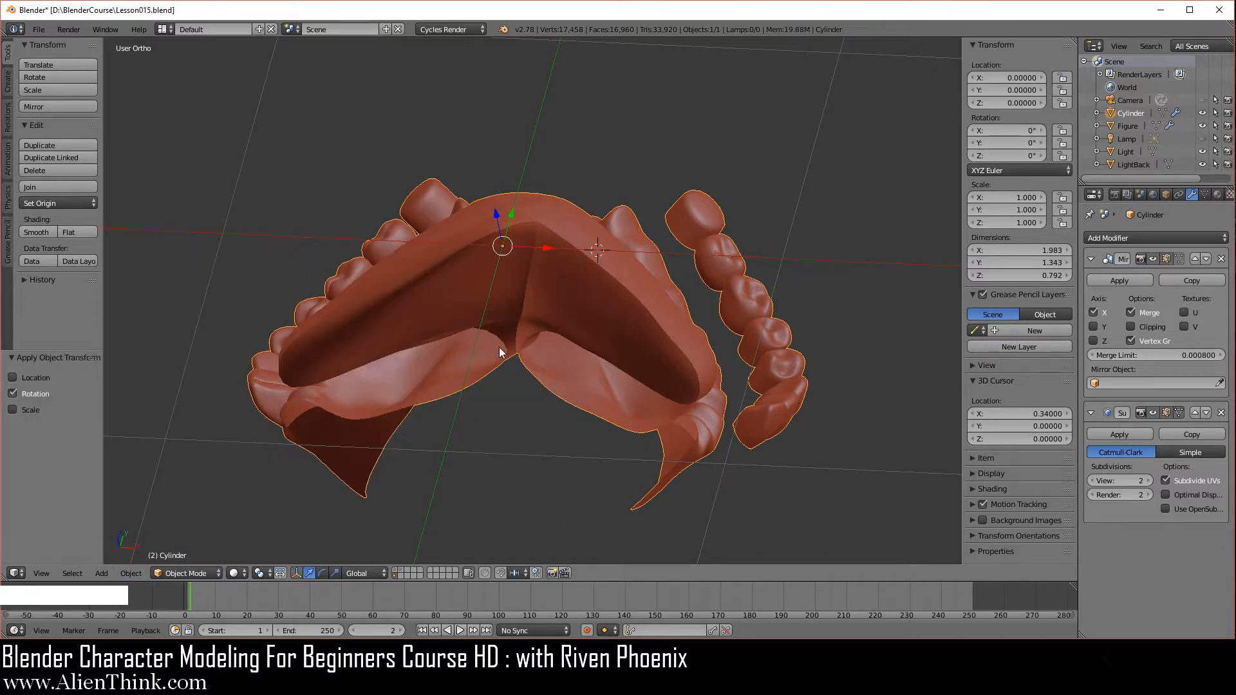
middle_drag(500, 347, 529, 206)
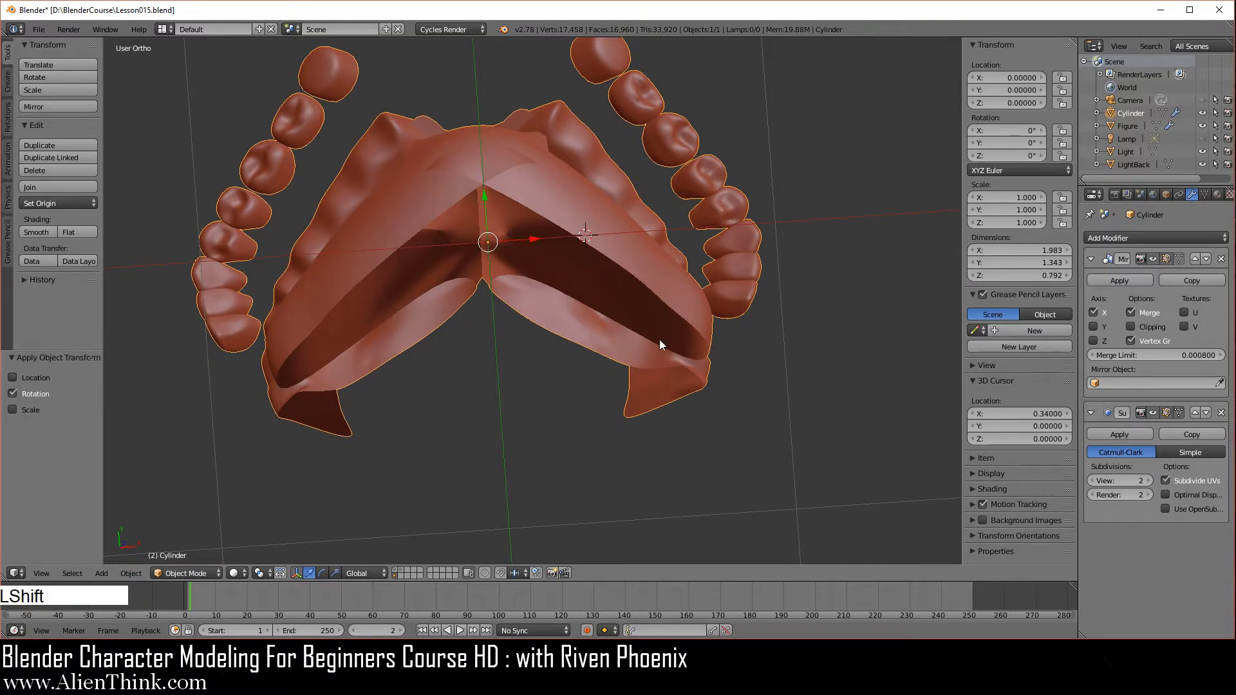
shift+middle_drag(660, 341, 676, 422)
key(KP_7)
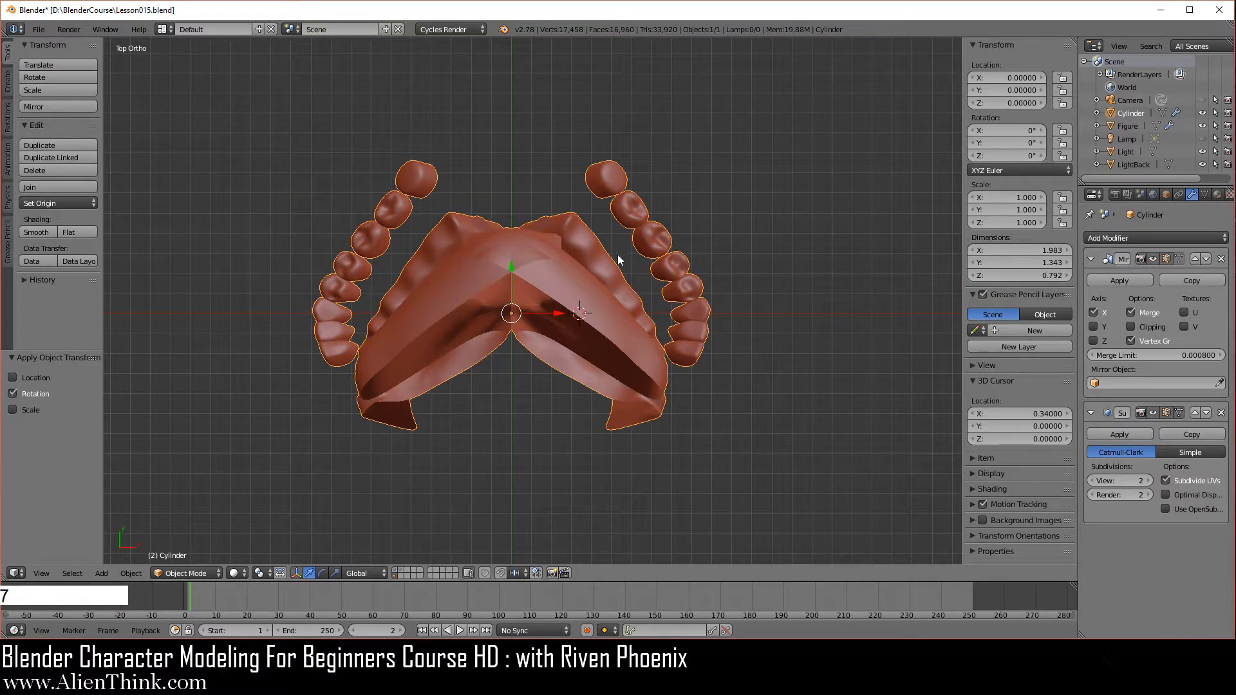
scroll(631, 375, up, 3)
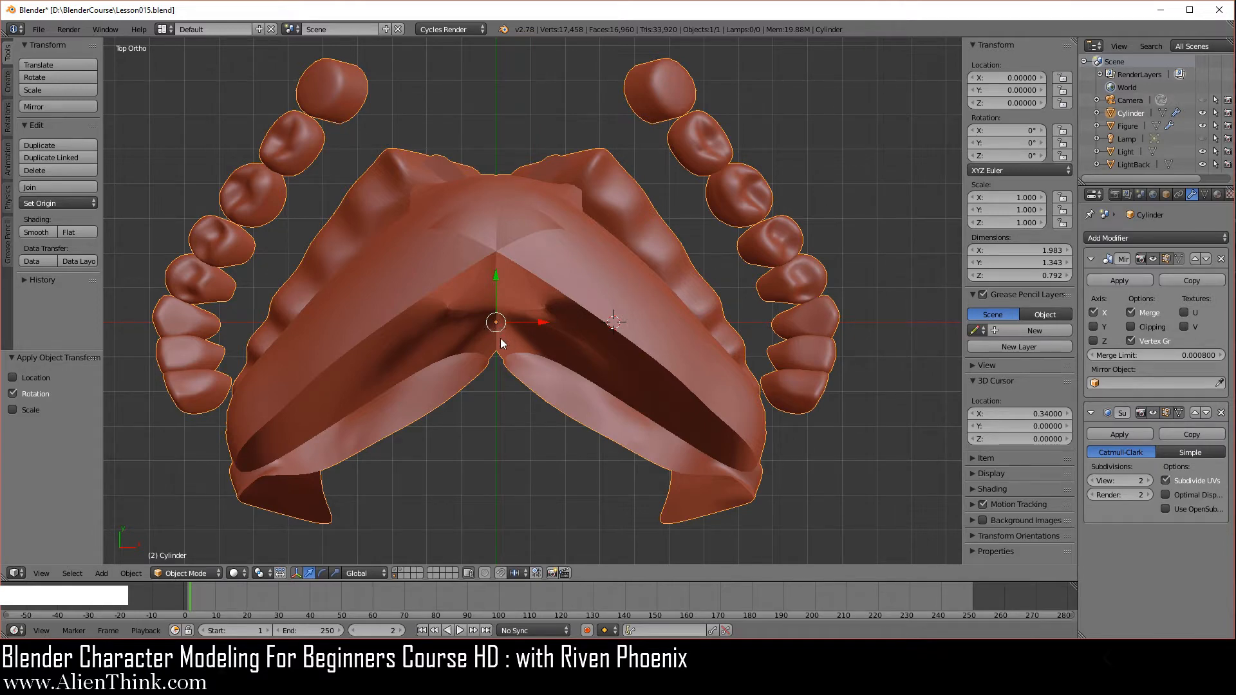
Reveal the hidden geometry in Edit Mode, select the entire mesh, and view it from the front.
key(Tab)
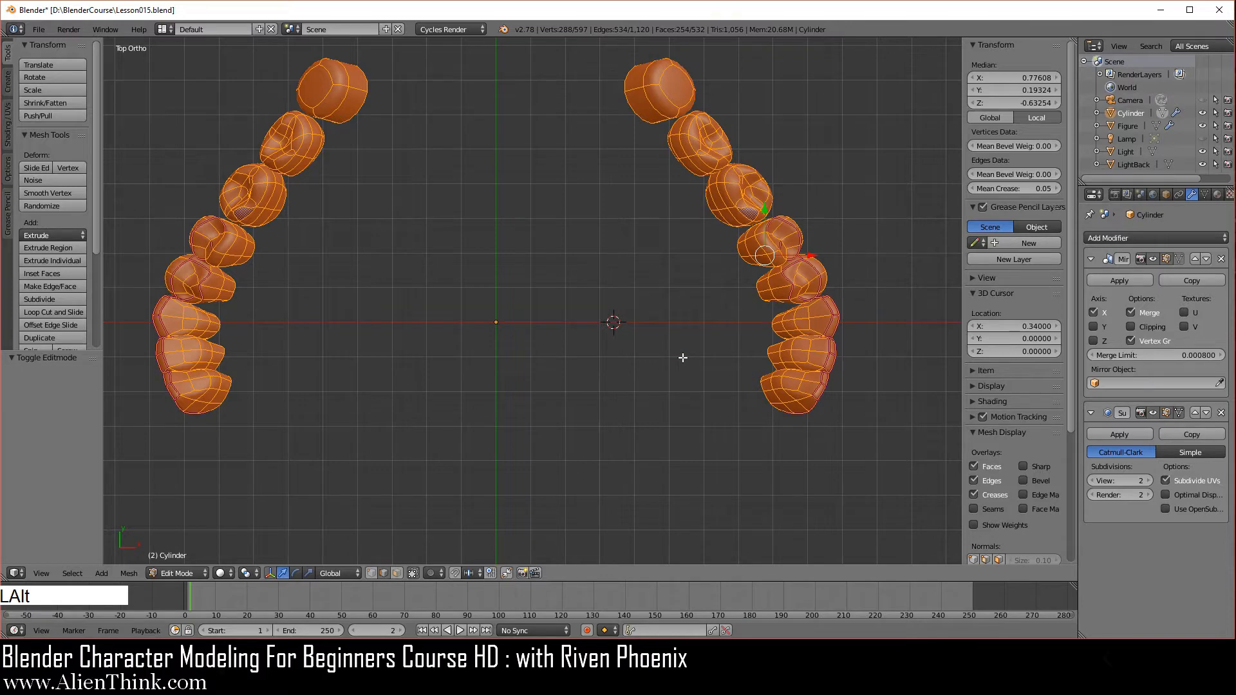
key(alt+h)
key(a)
scroll(682, 351, down, 3)
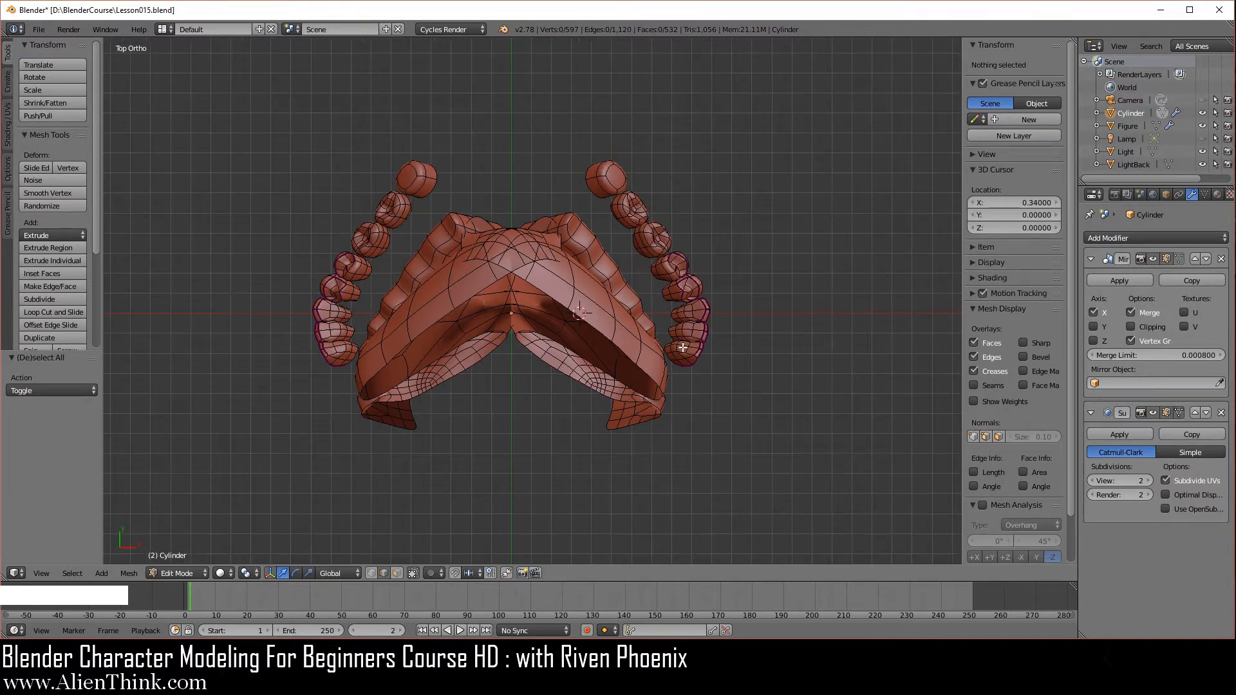
key(a)
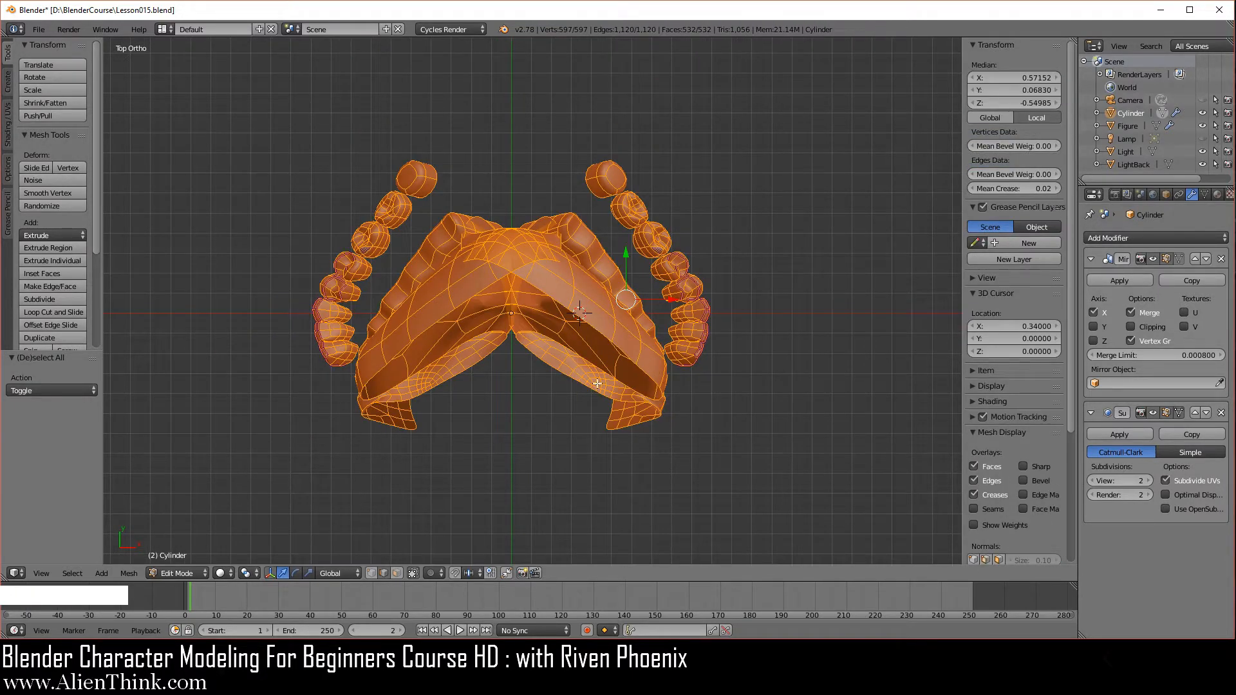
middle_drag(576, 454, 541, 400)
key(KP_1)
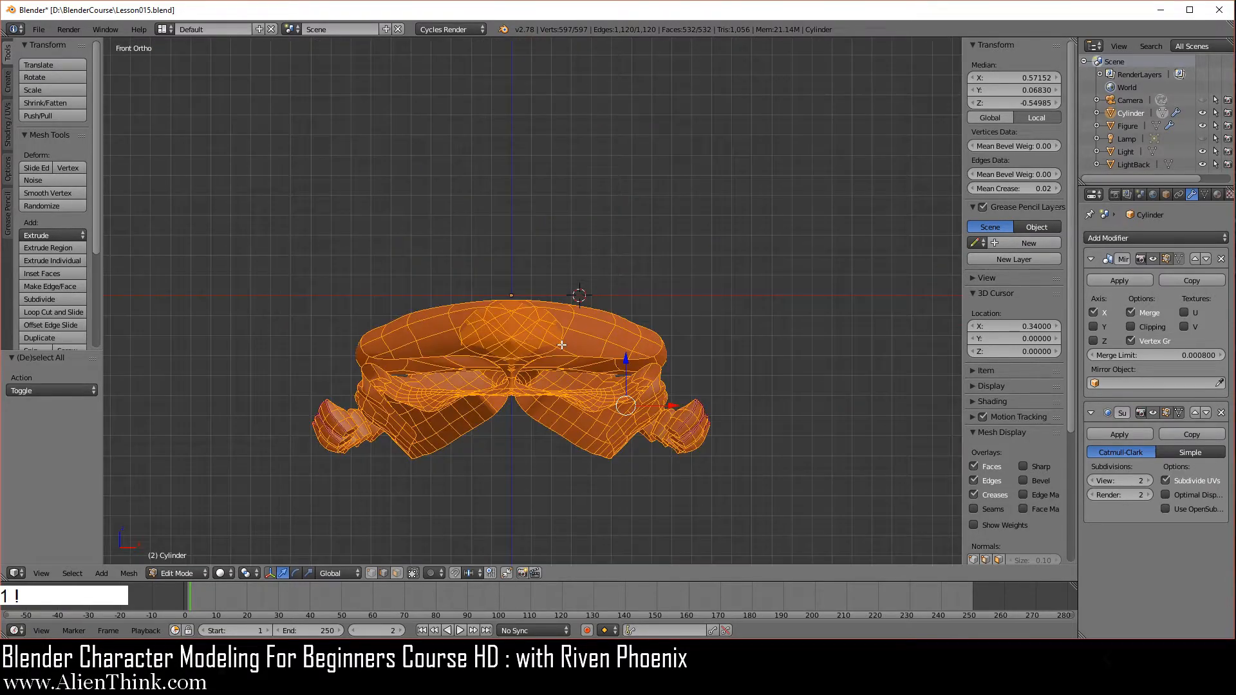
Return to Object Mode and show the available Apply transform options for the mouth object.
key(Tab)
click(132, 572)
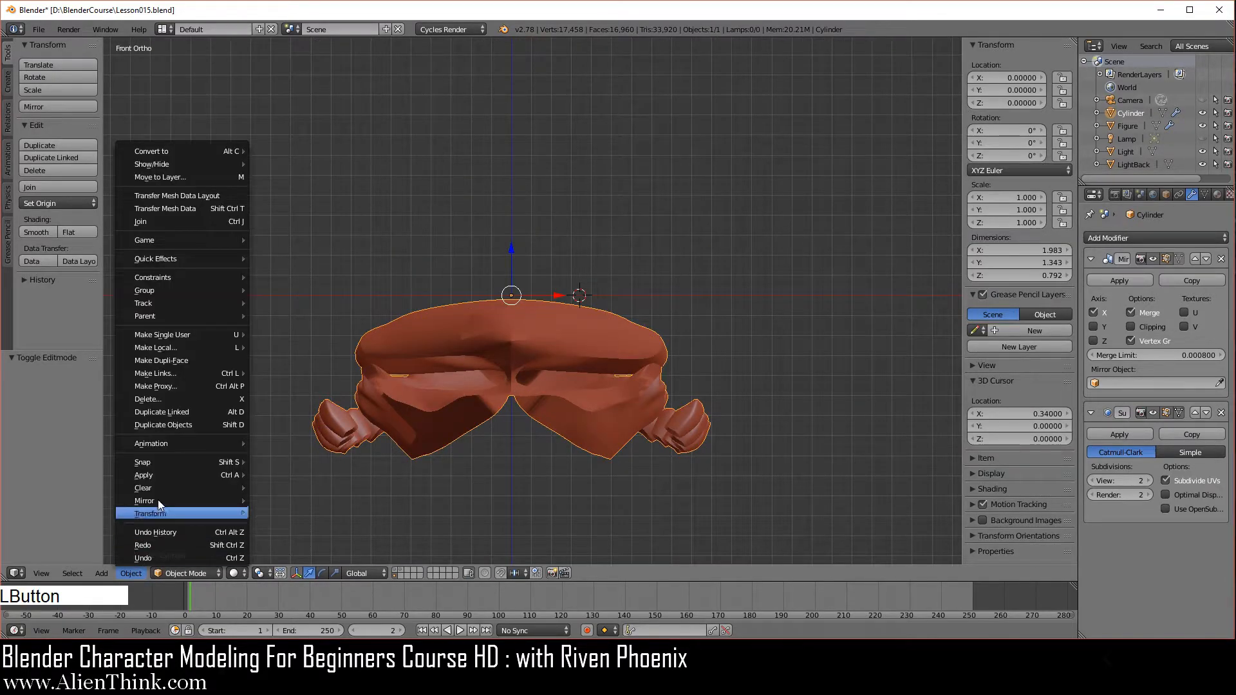
mouse_move(164, 475)
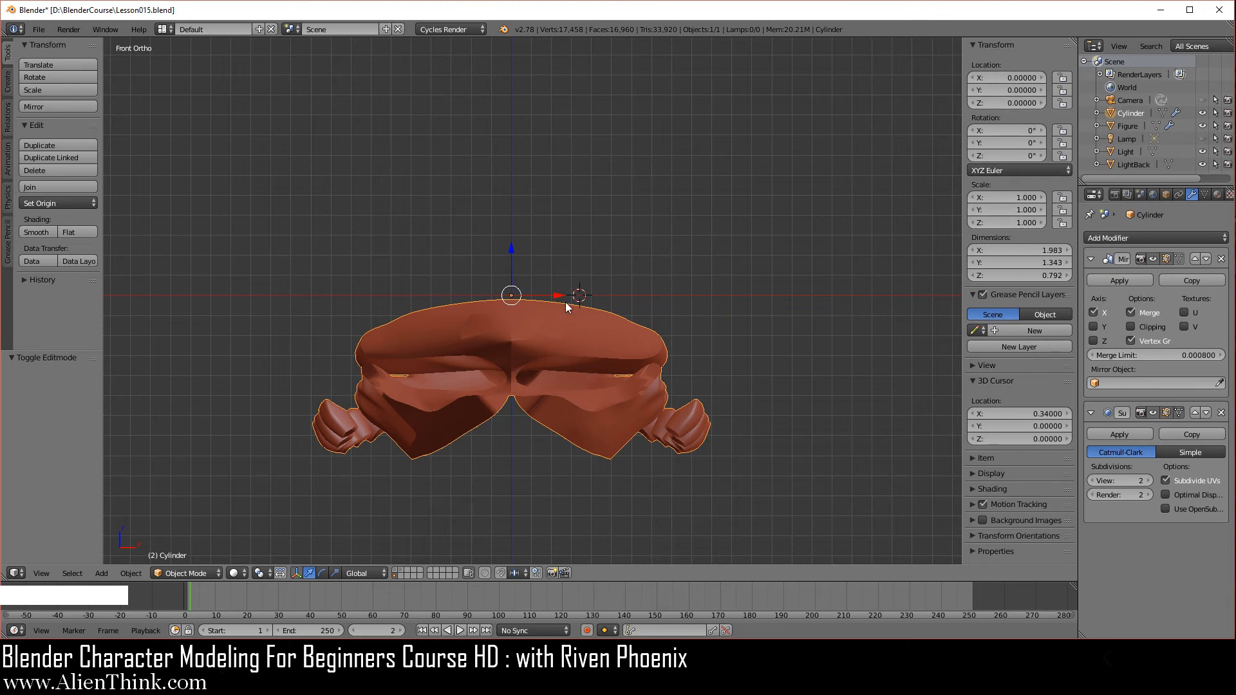
Reopen the saved Lesson015.blend from the recent files, discarding the origin, location and rotation changes.
click(39, 29)
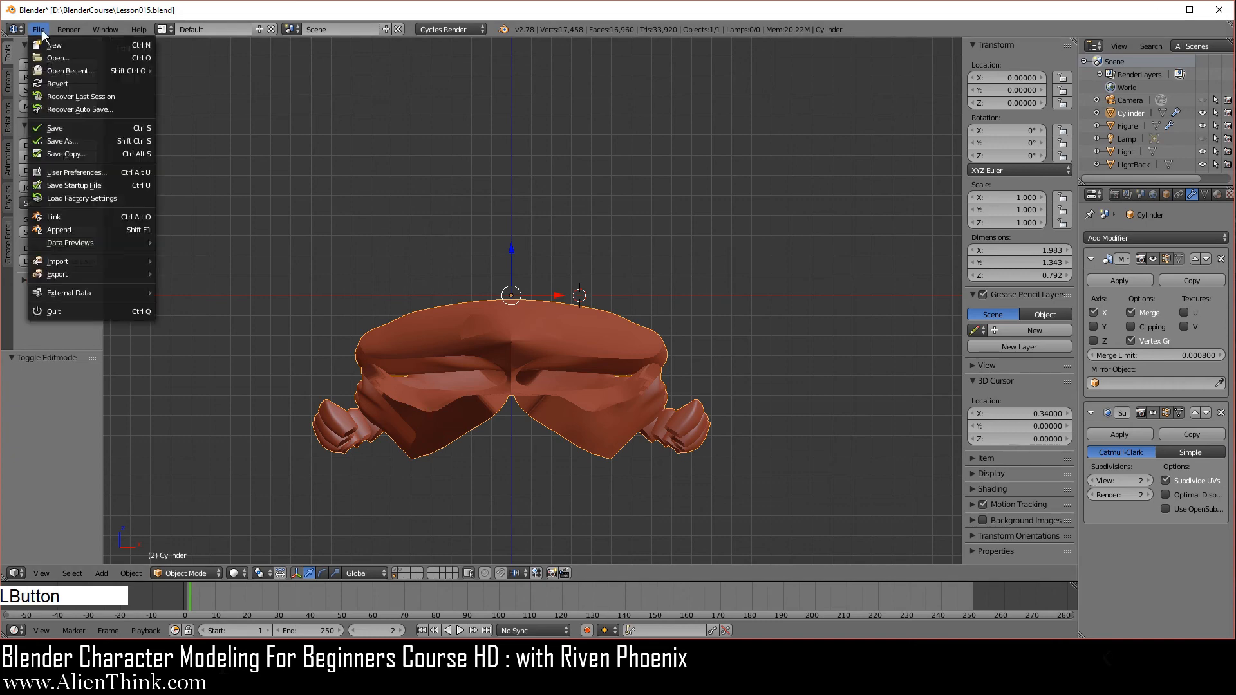
mouse_move(72, 67)
click(202, 69)
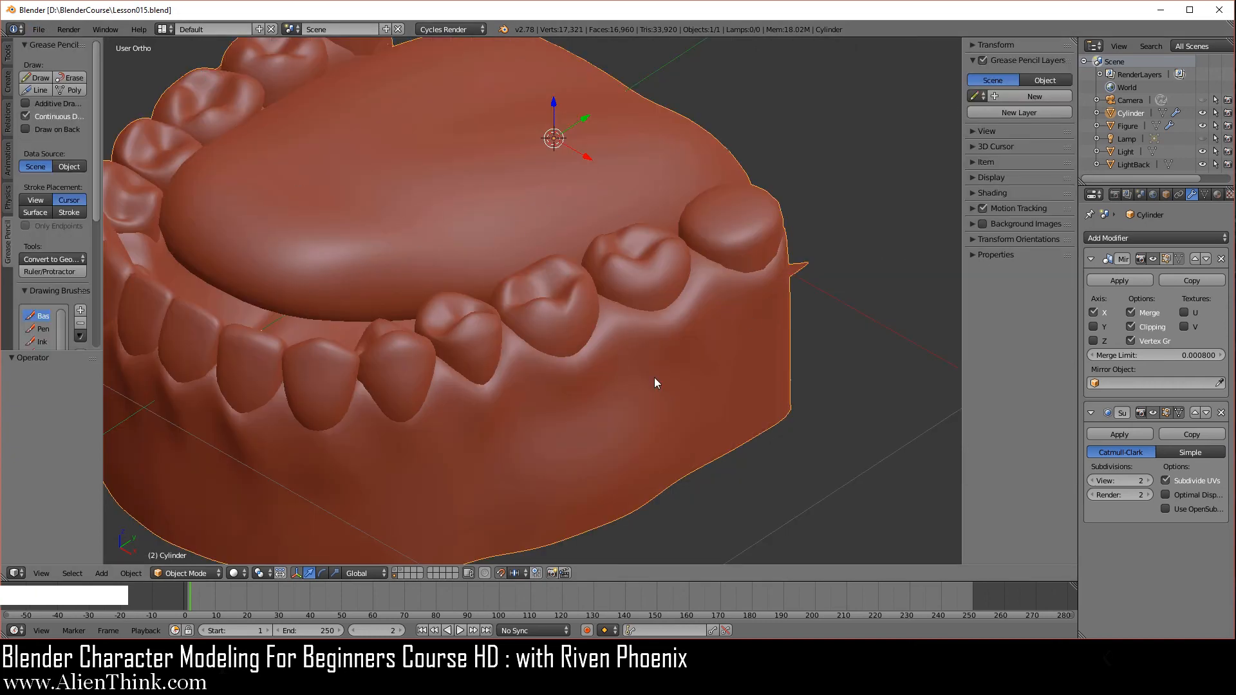